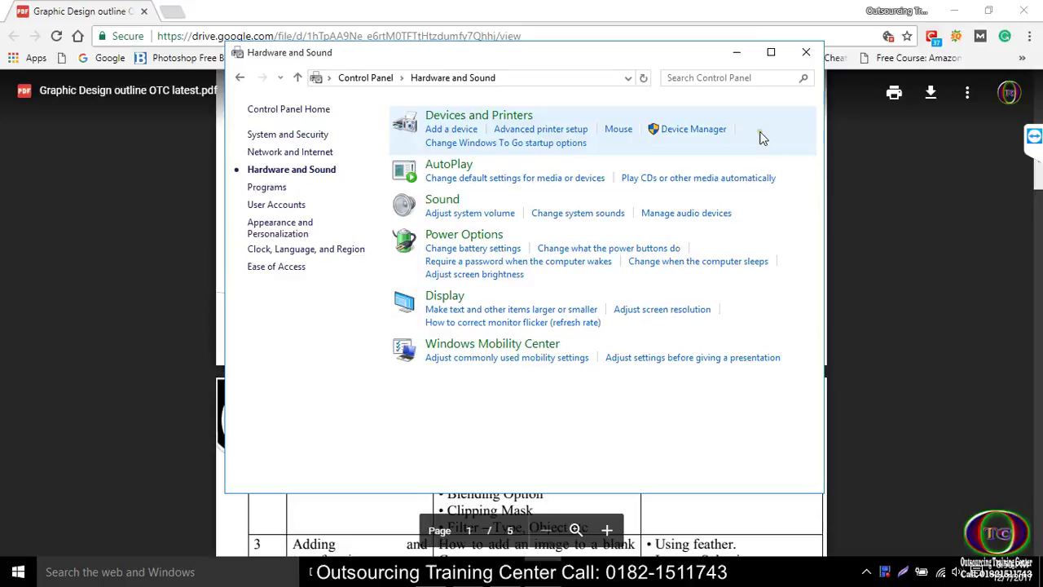
- Close the hardware and sound settings window and scroll the course outline PDF back up
click(806, 52)
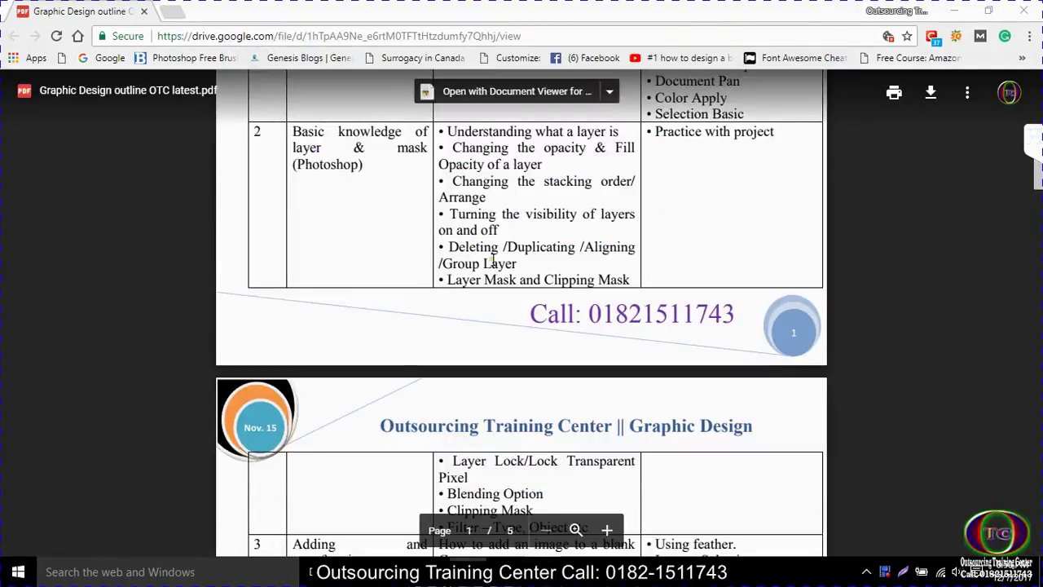
scroll(501, 253, up, 1)
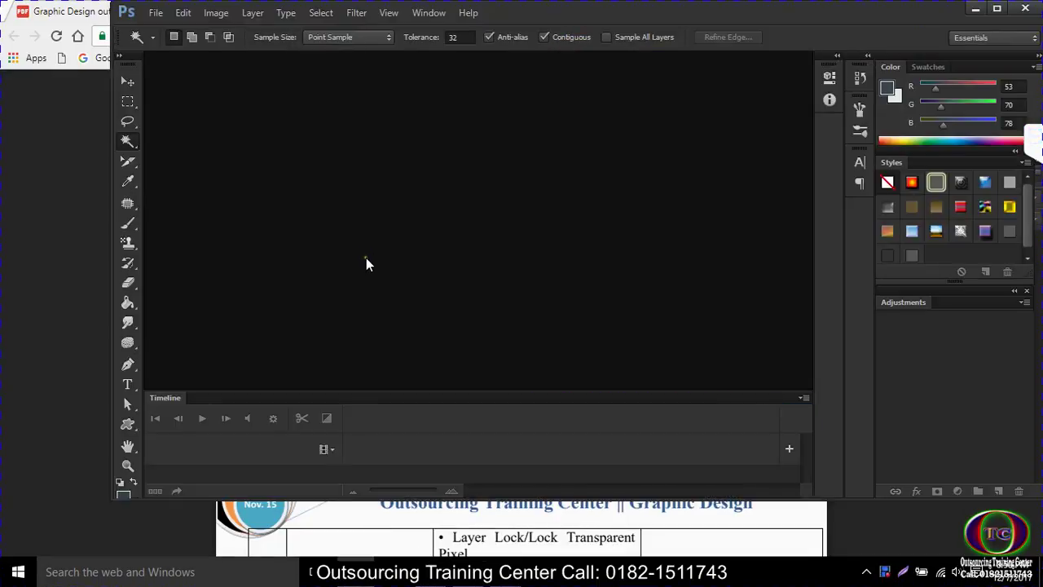
- Maximize Photoshop, show the Layers panel, and move Styles below Adjustments
click(997, 10)
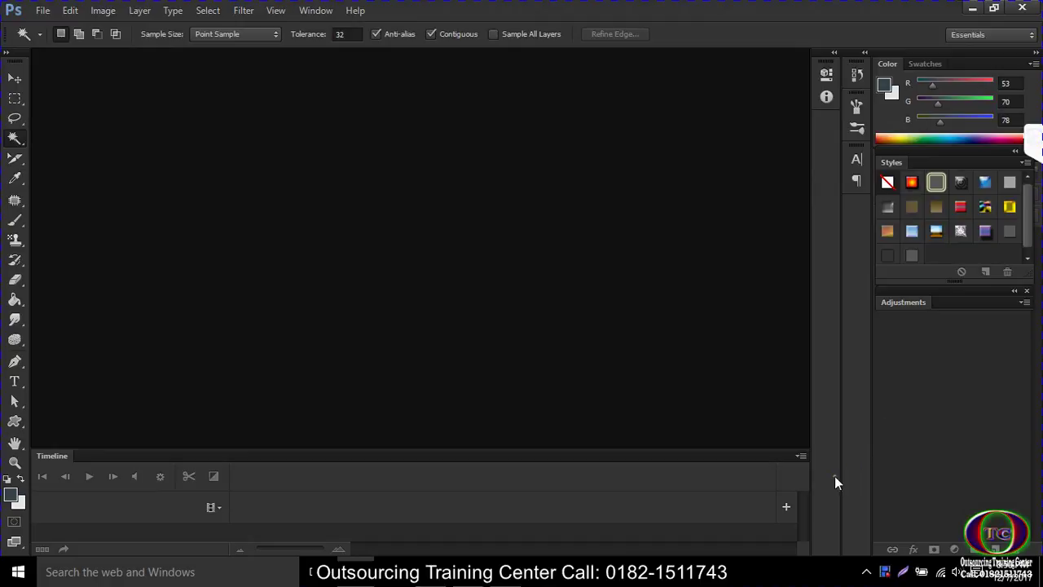
click(314, 11)
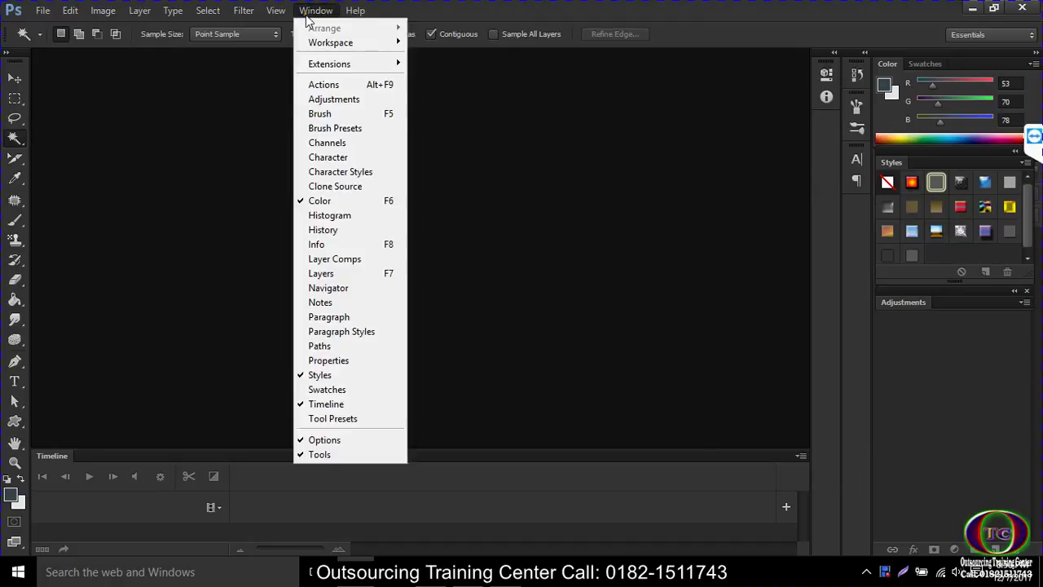
click(318, 273)
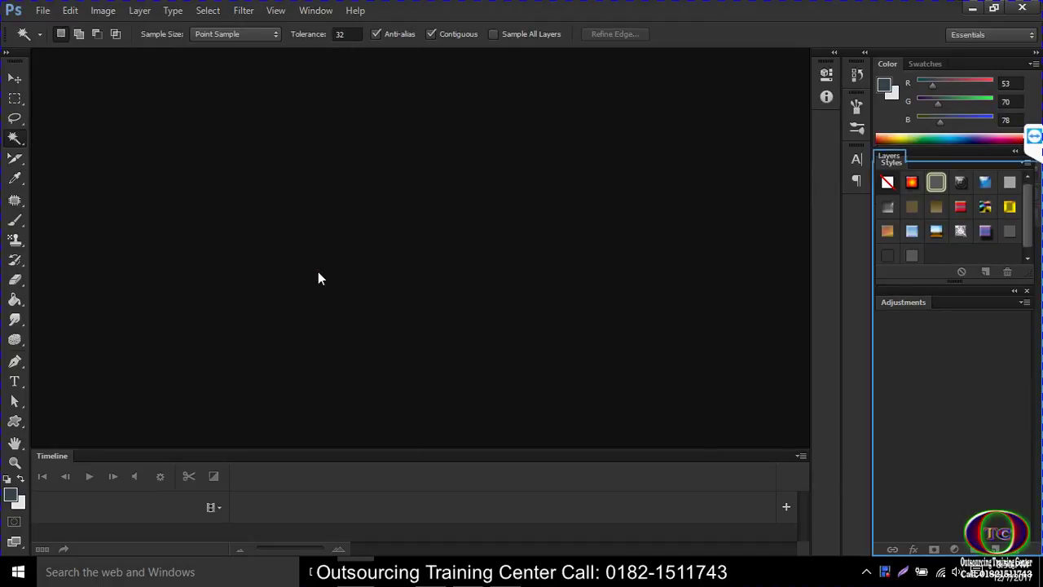
click(895, 155)
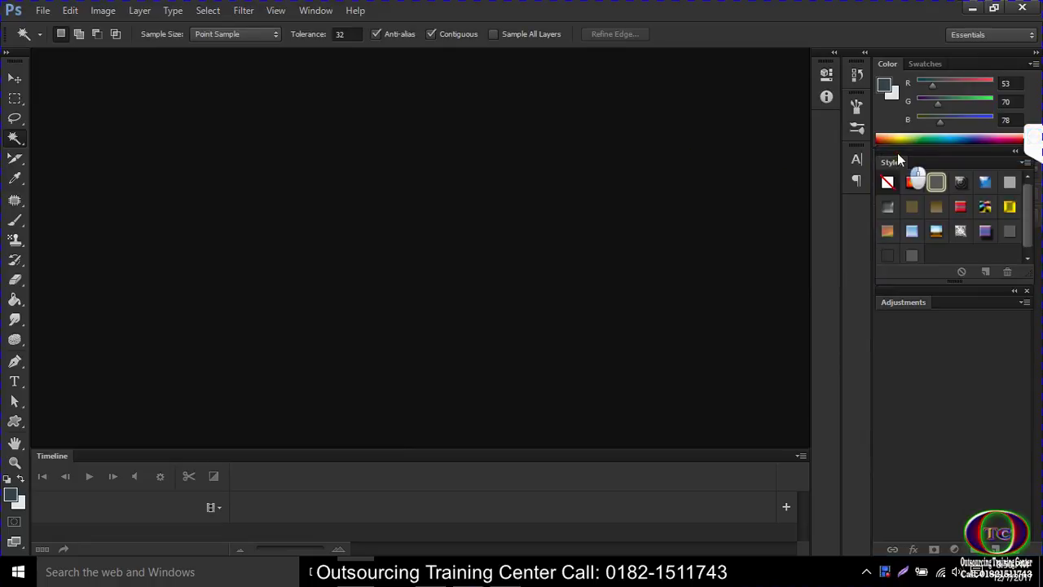
mouse_move(898, 154)
mouse_down()
mouse_move(893, 369)
mouse_move(907, 308)
mouse_up()
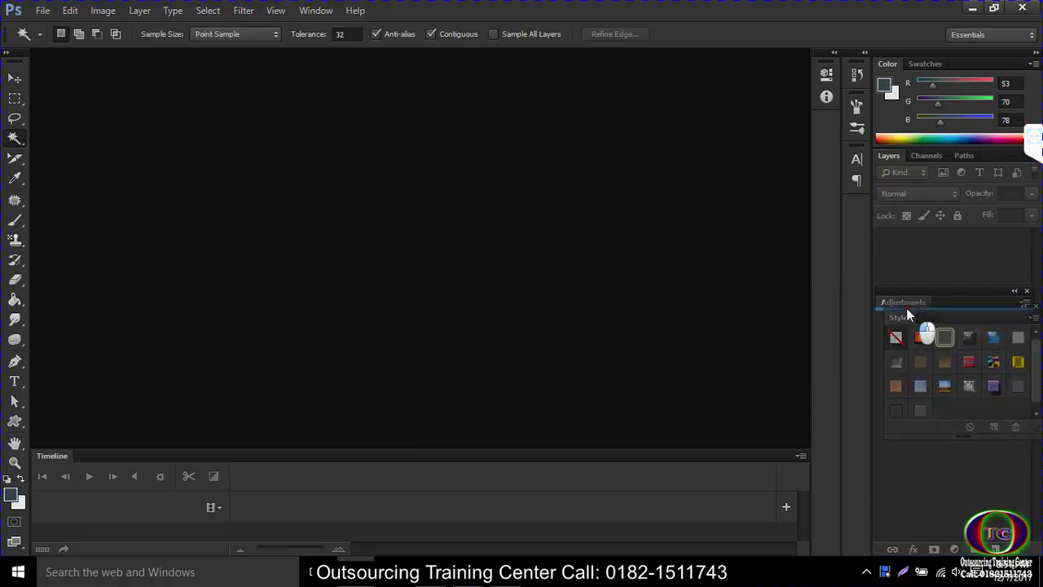
- Rearrange the right-column panels with Layers above the Adjustments and Styles group
click(933, 159)
click(894, 158)
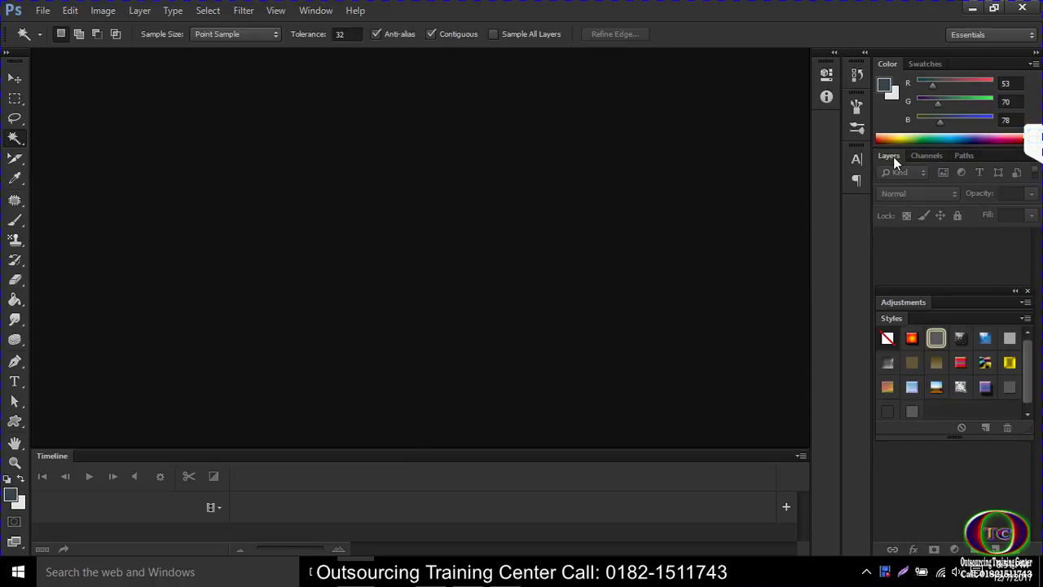
drag(893, 156, 898, 159)
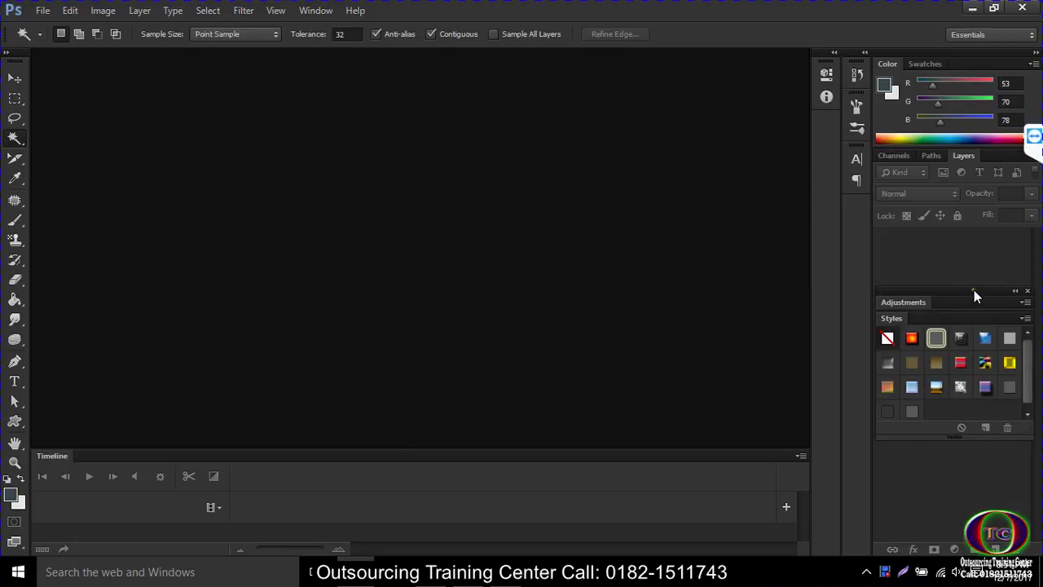
drag(973, 290, 971, 232)
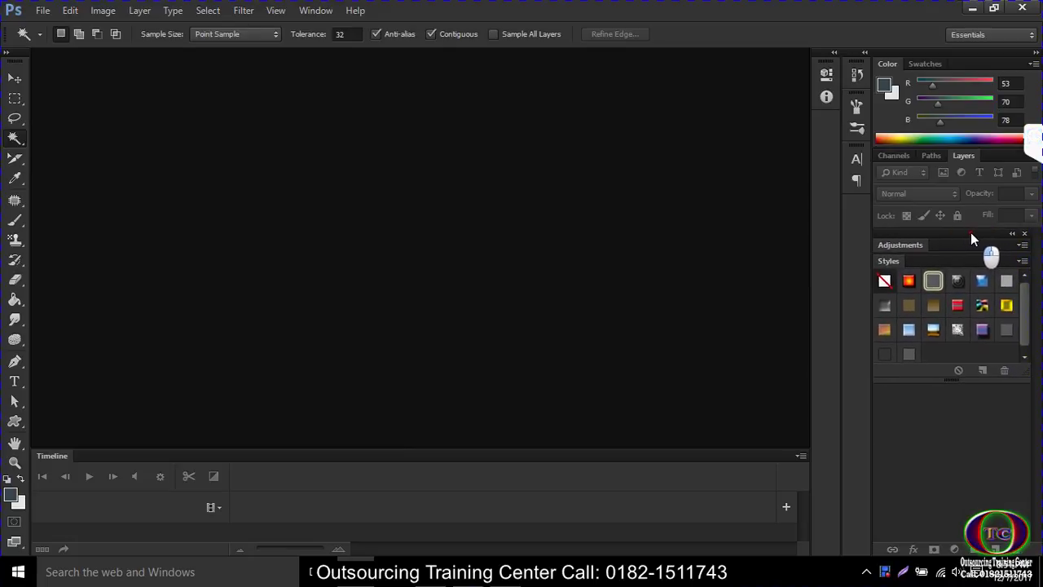
mouse_move(971, 232)
mouse_down()
mouse_move(980, 410)
mouse_move(959, 378)
mouse_up()
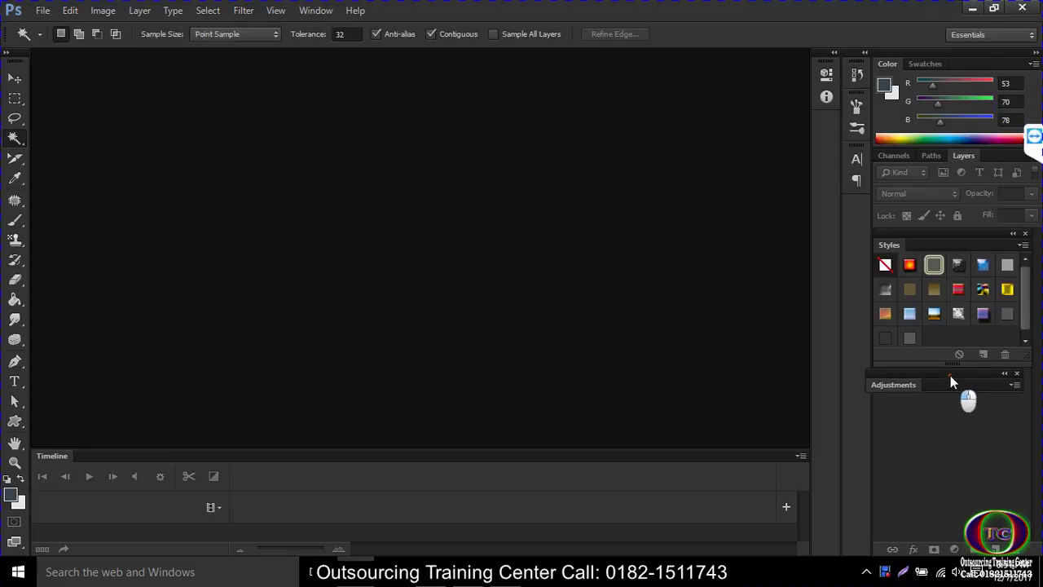
click(315, 10)
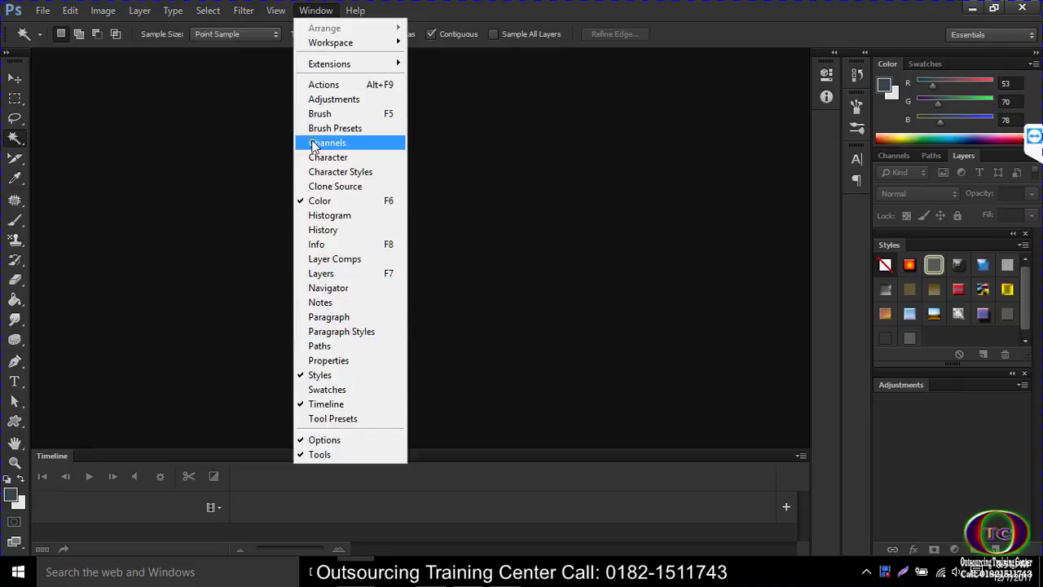
click(318, 115)
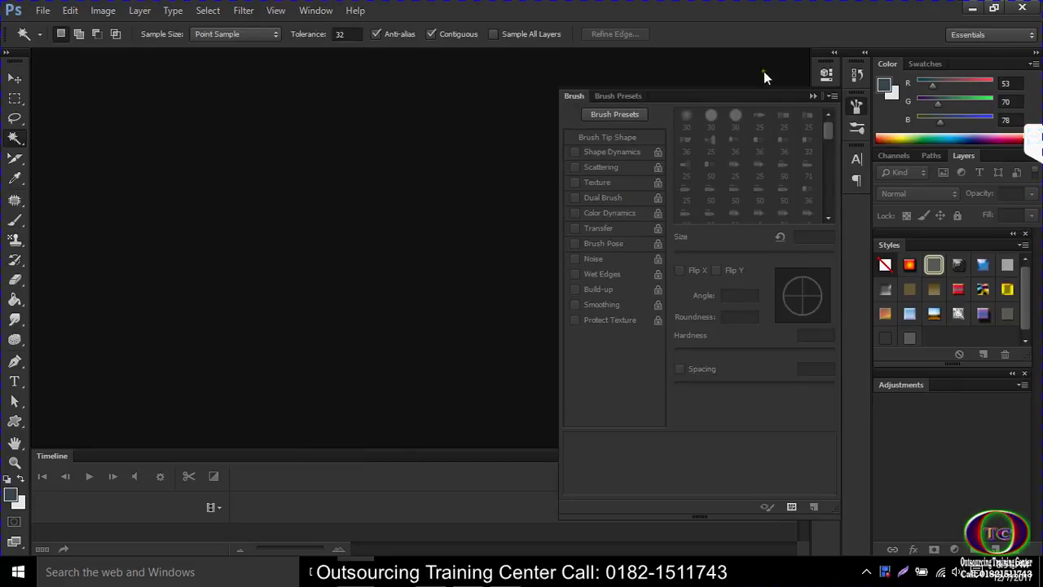
click(813, 95)
- Try the Motion workspace, return to Essentials, and begin a new 3.5 × 2 inch 300 ppi CMYK document
click(992, 34)
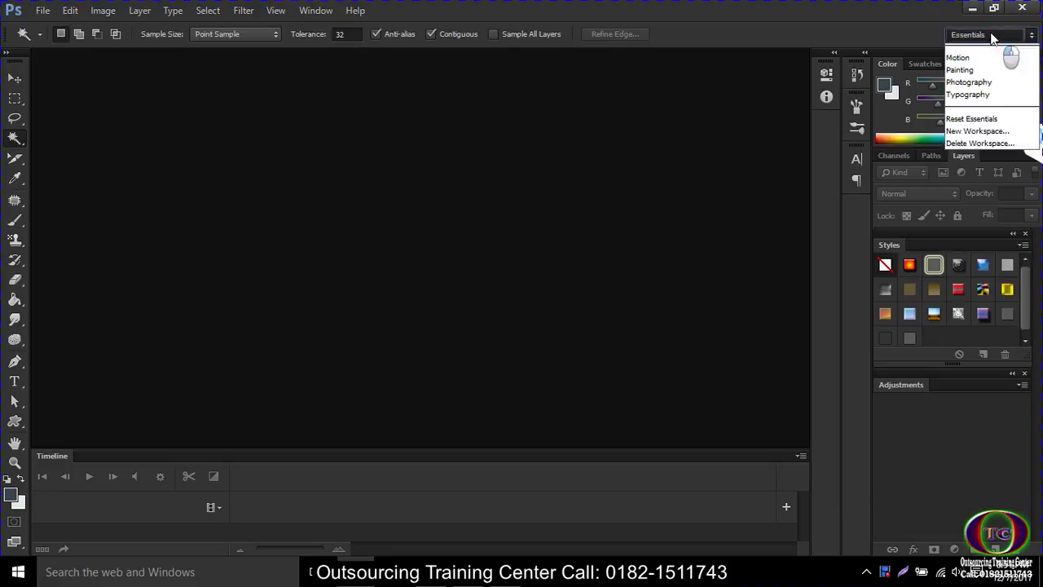
click(958, 112)
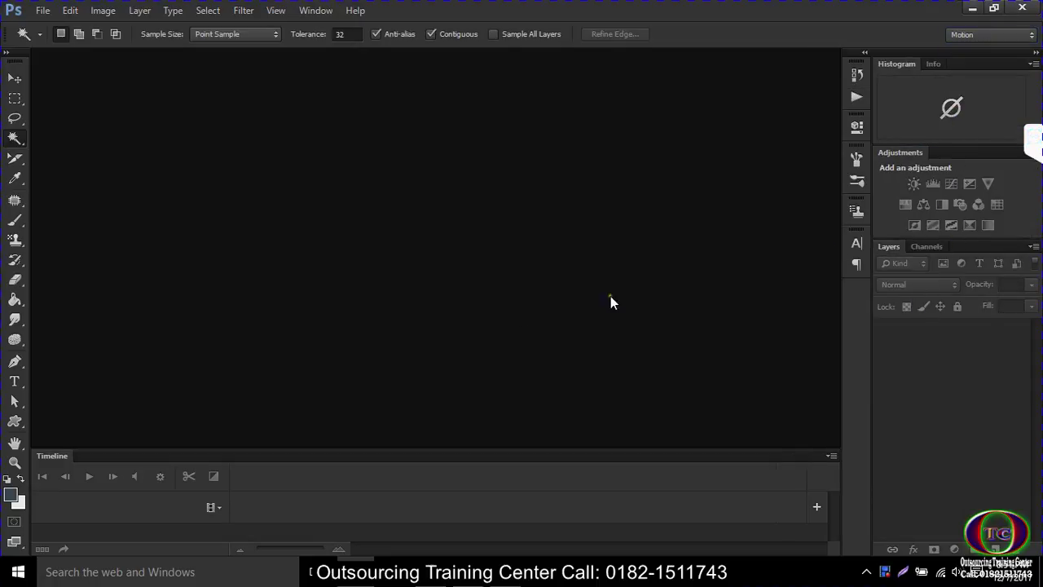
click(986, 34)
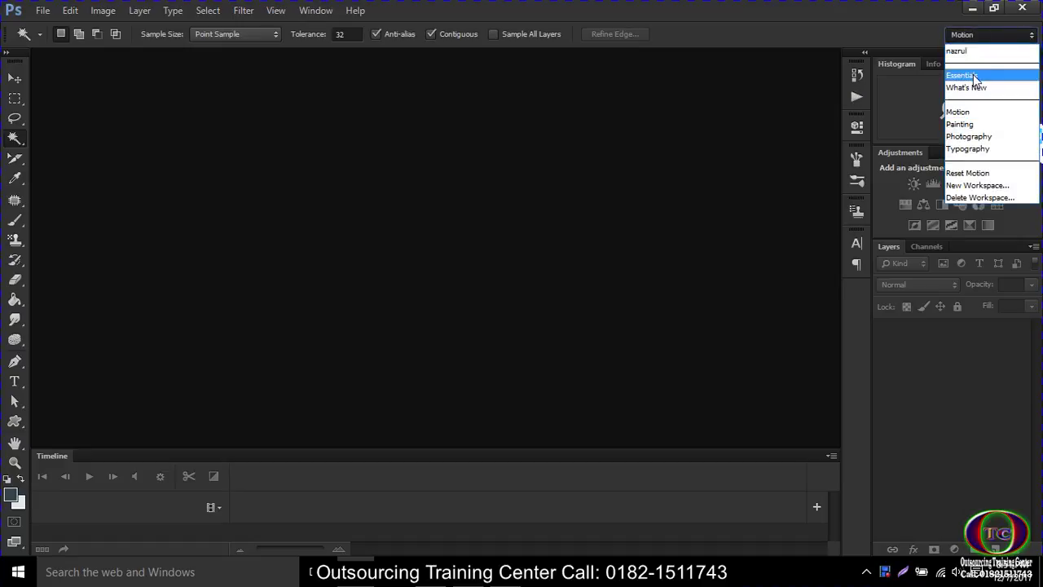
click(973, 74)
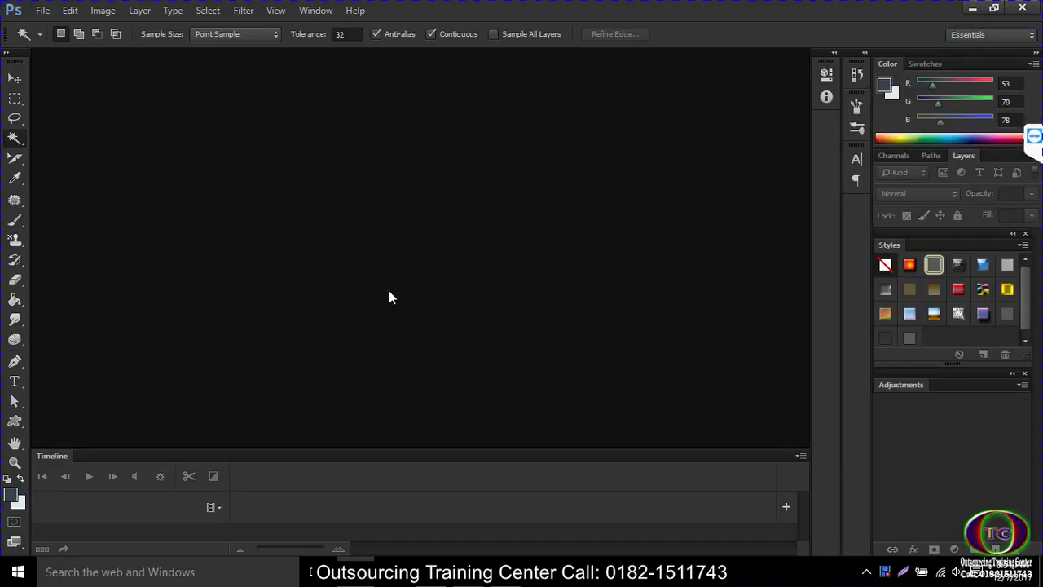
key(ctrl+n)
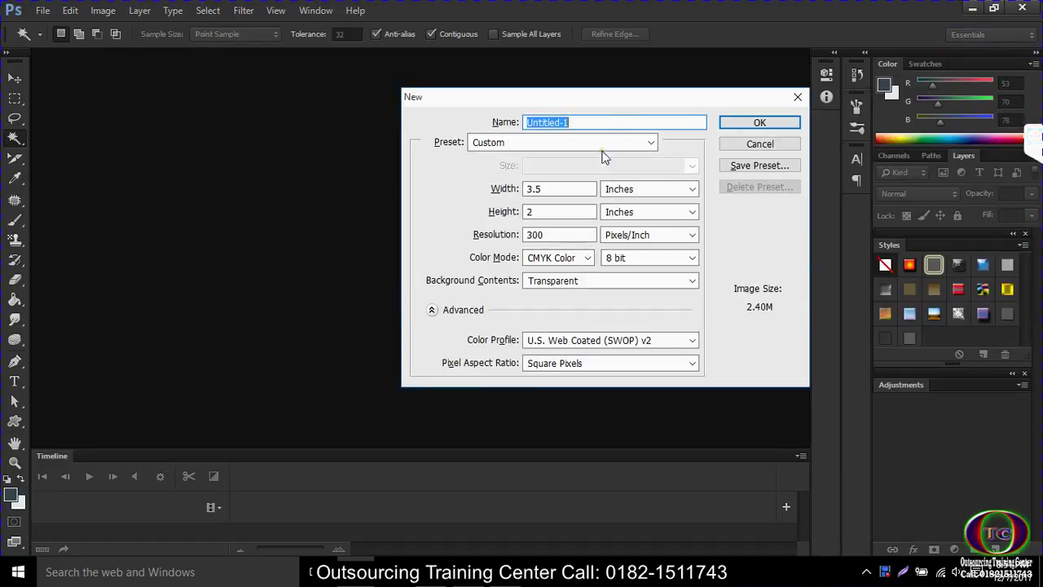
- Create the 3.5 × 2 inch document and switch to the Motion workspace
click(759, 123)
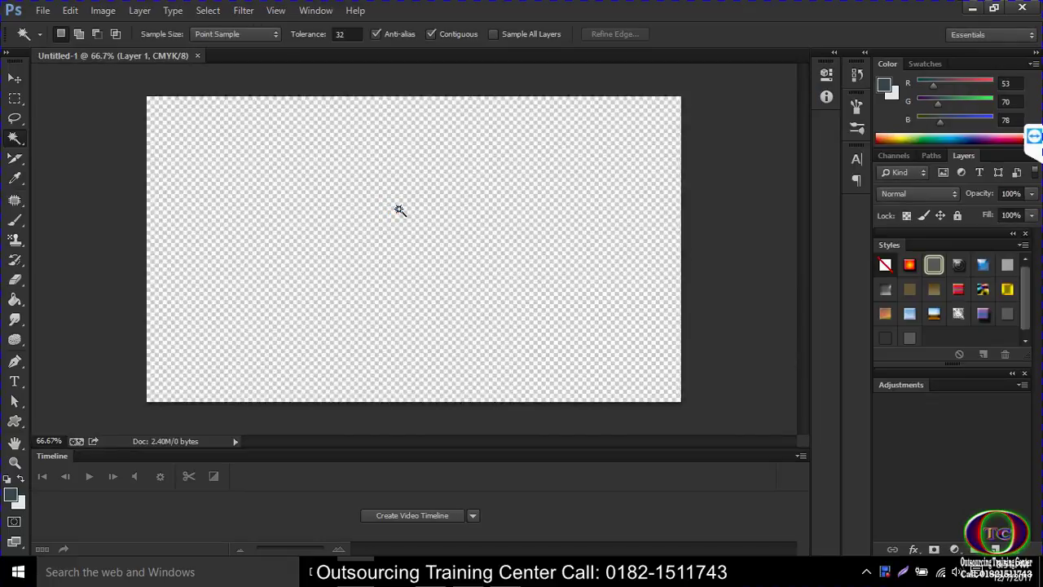
click(990, 34)
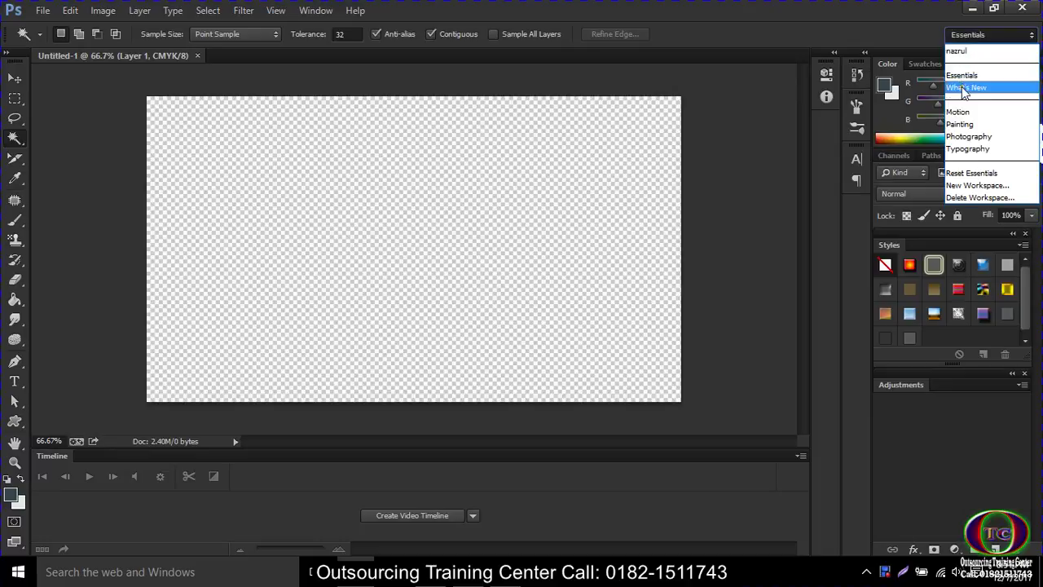
click(962, 112)
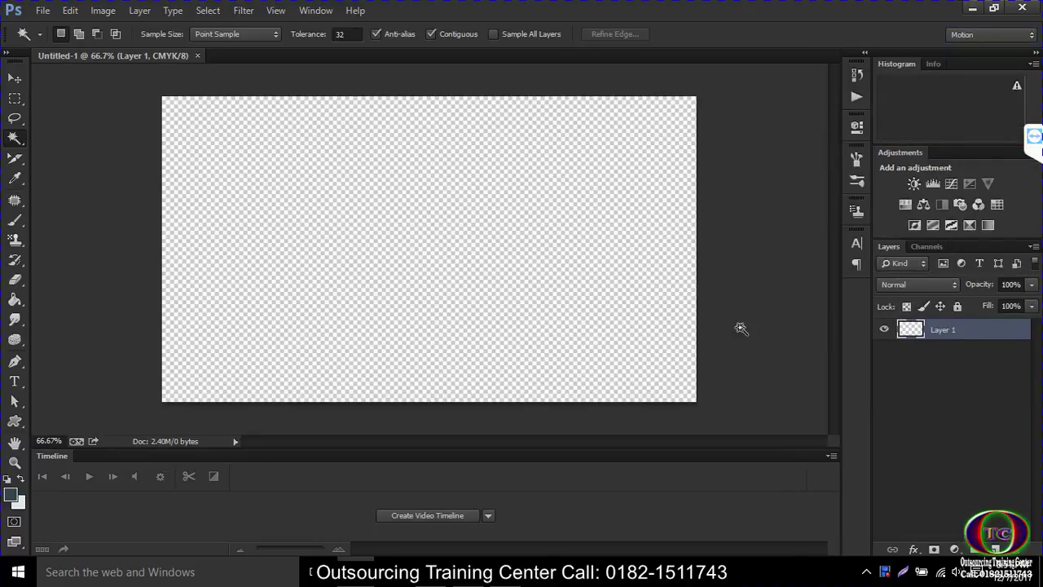
- Rename Layer 1 to 'background' and minimize the course outline browser
double_click(944, 329)
text(b)
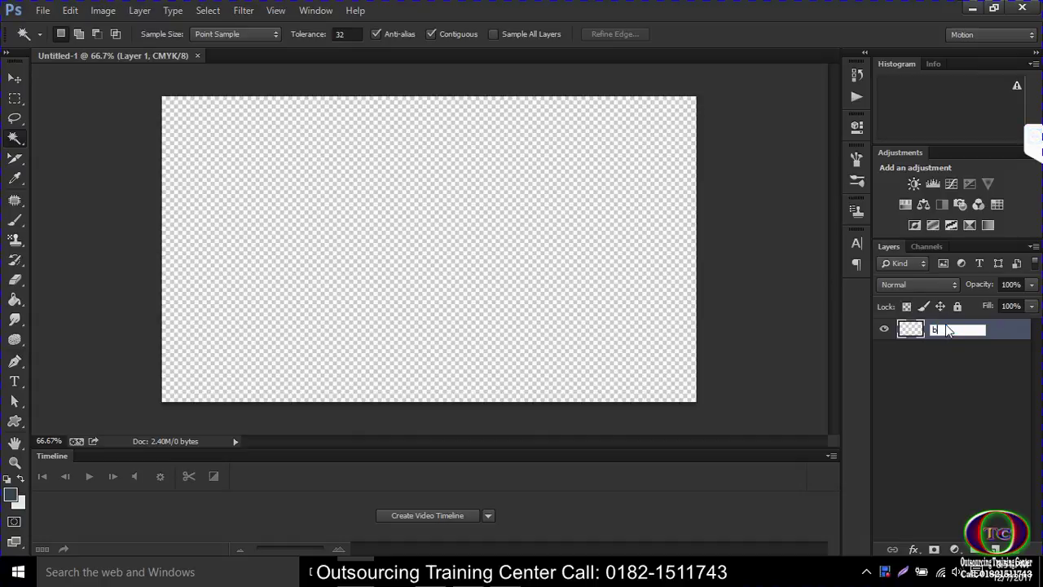
text(ac)
text(kgroun)
text(d)
key(Return)
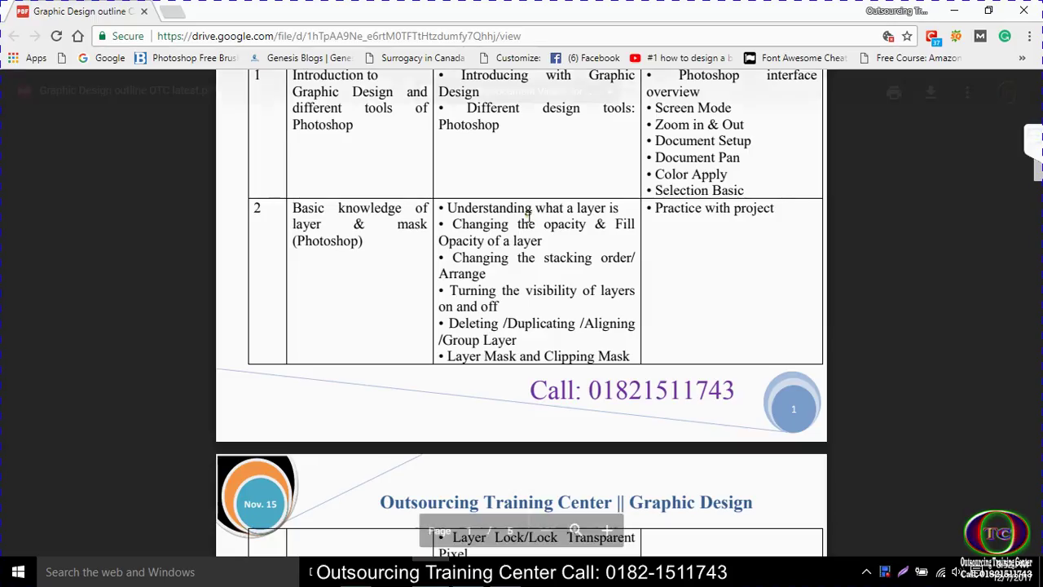
click(954, 11)
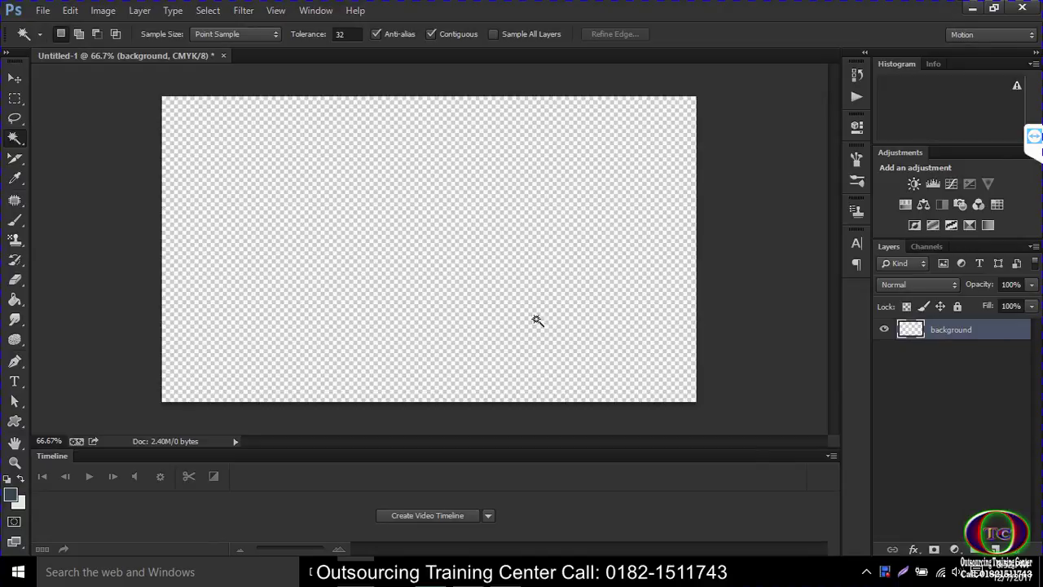
- Try the Eraser, then place a test text box near the centre and discard it
click(15, 280)
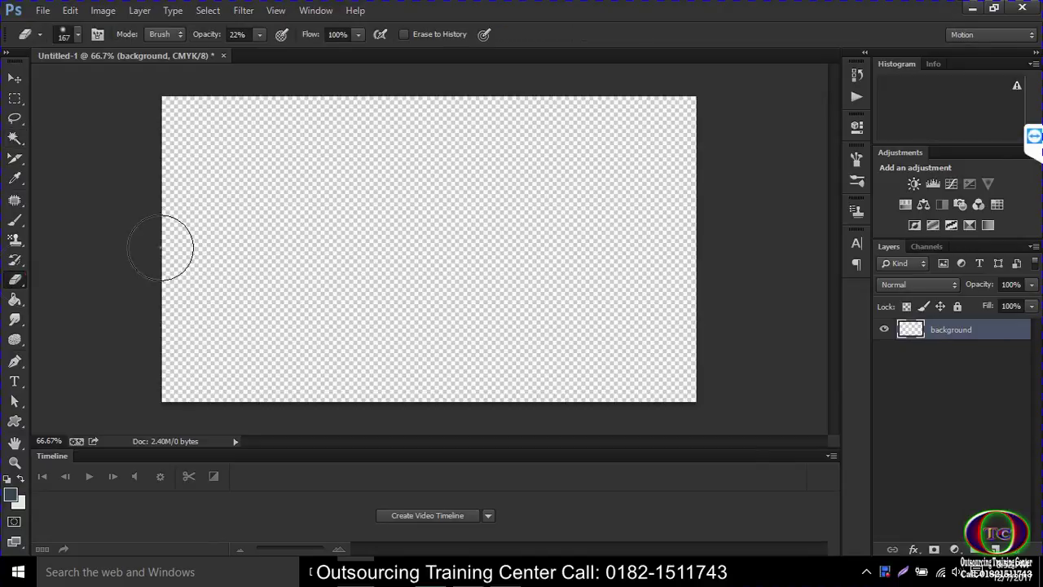
click(15, 380)
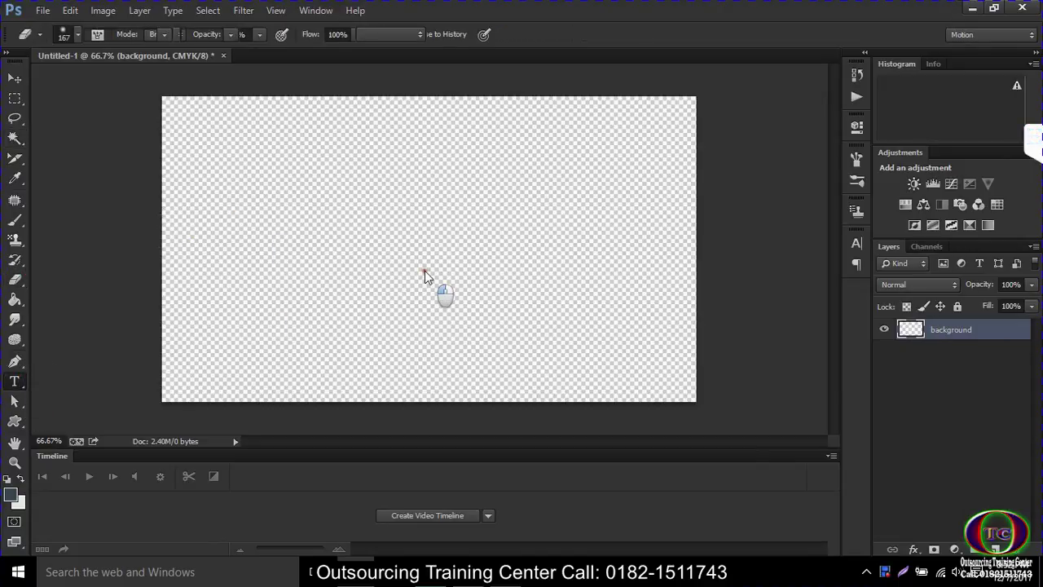
click(422, 265)
text(fgdsfdsf)
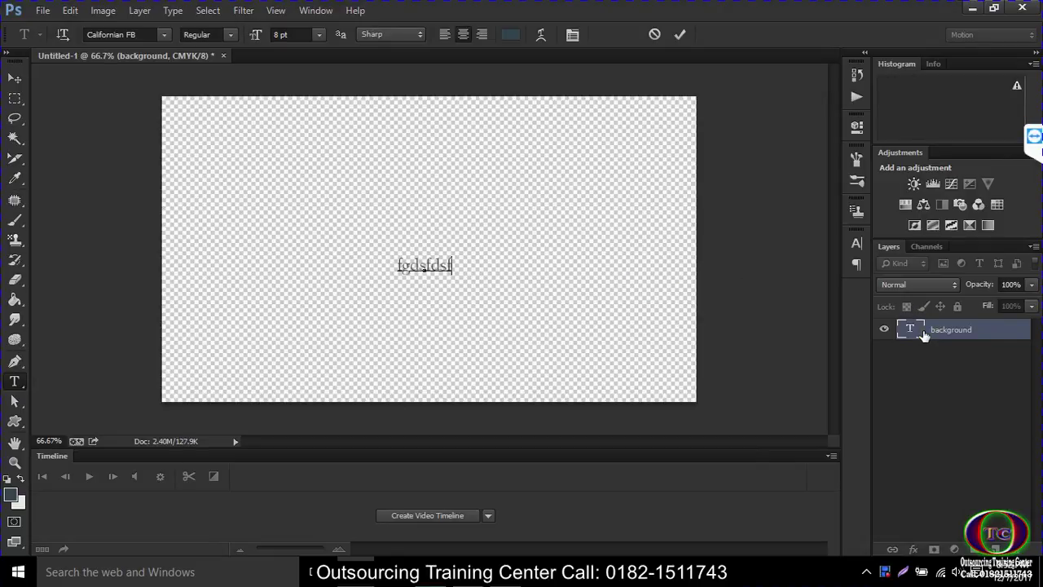
key(BackSpace)
key(BackSpace)
key(BackSpace)
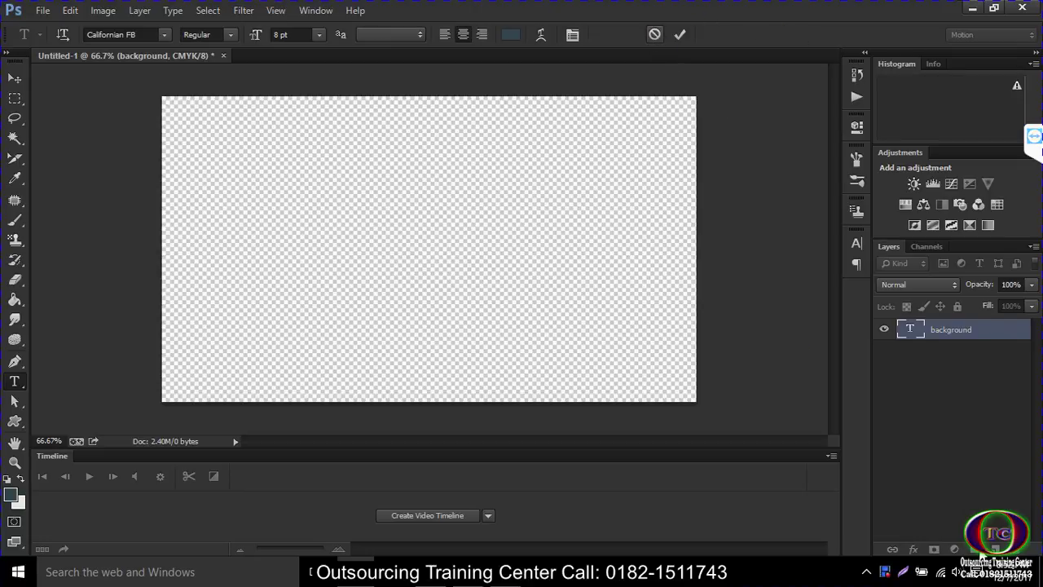
key(ctrl+Return)
- Add a new layer and type 'dfdsafds' as text in the upper-left canvas
click(995, 549)
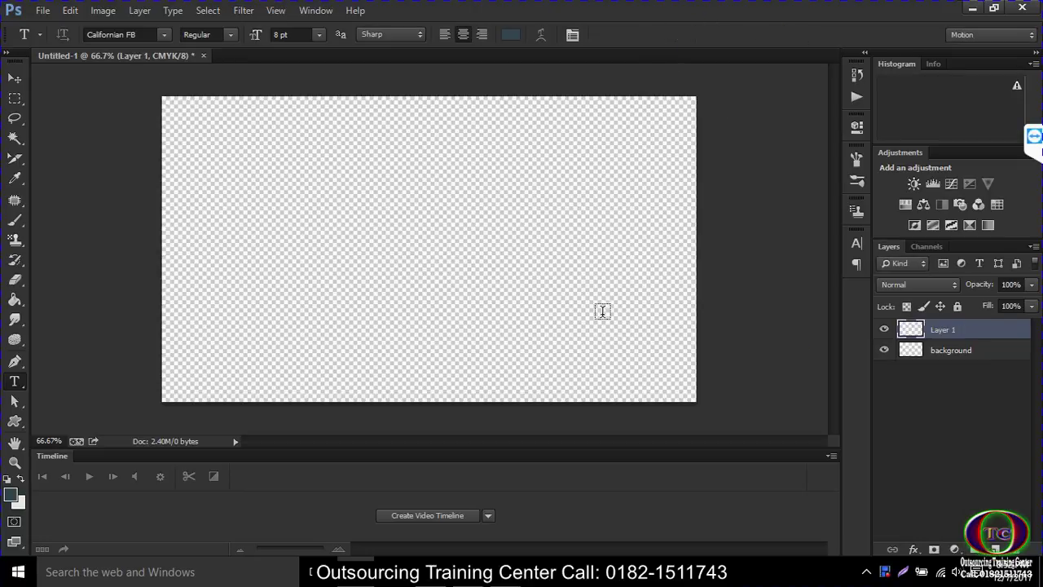
click(379, 196)
text(dfdsafds)
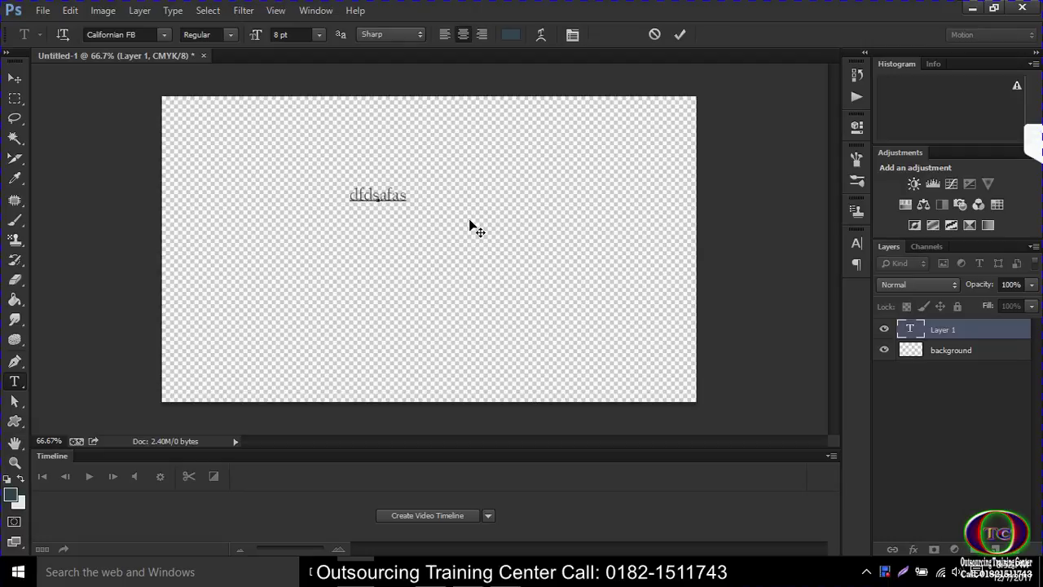
click(681, 34)
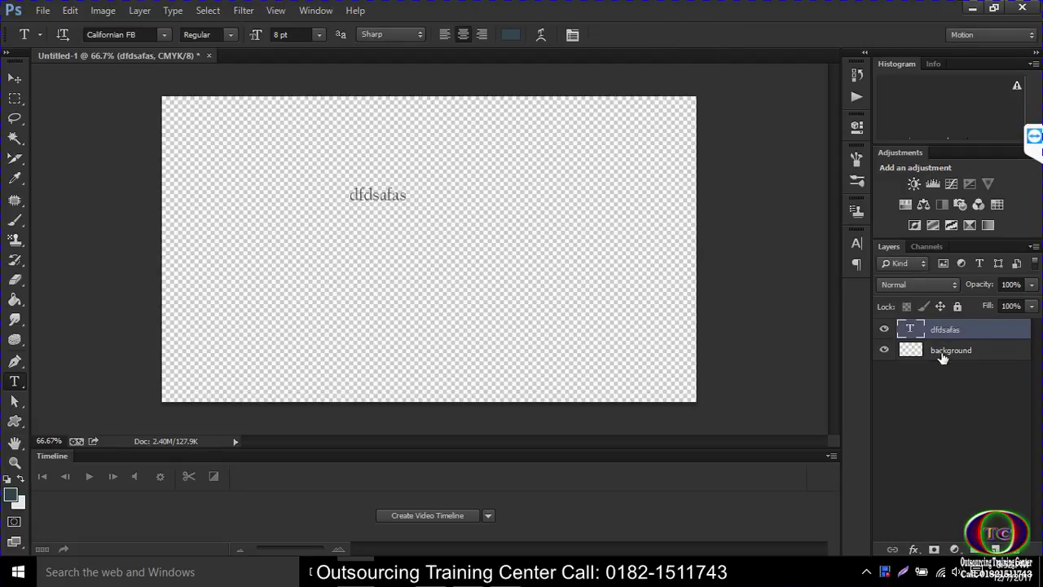
- Reorder the dfdsafas layer around background, keep it on top, and make background active
drag(954, 334, 954, 362)
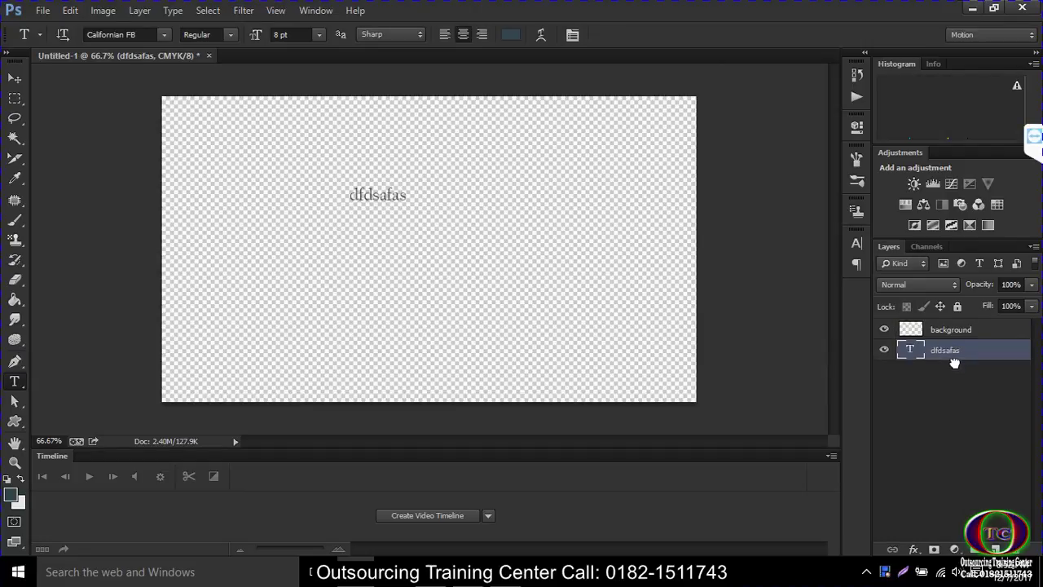
click(884, 351)
drag(936, 352, 937, 328)
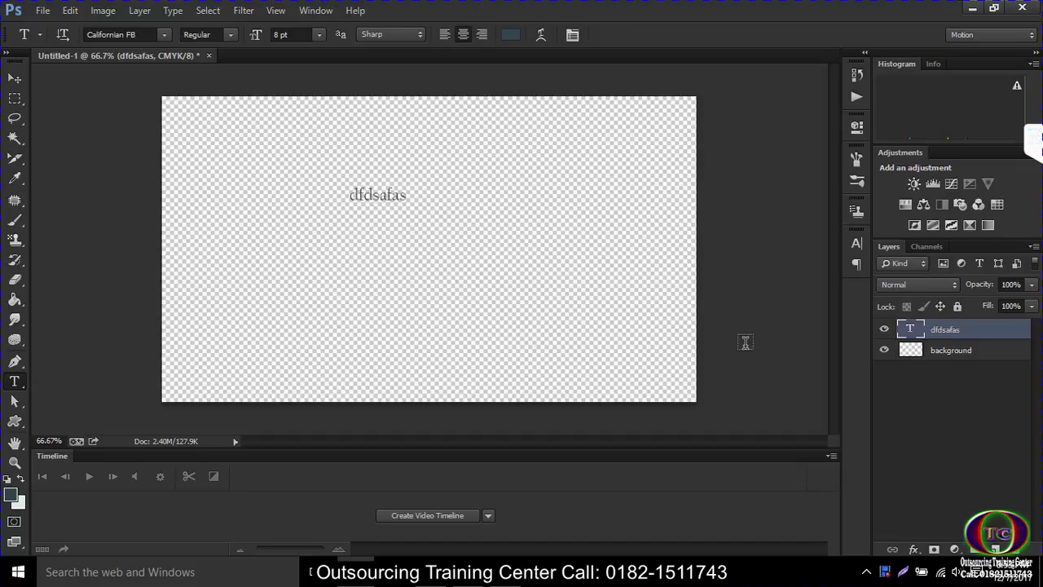
click(943, 359)
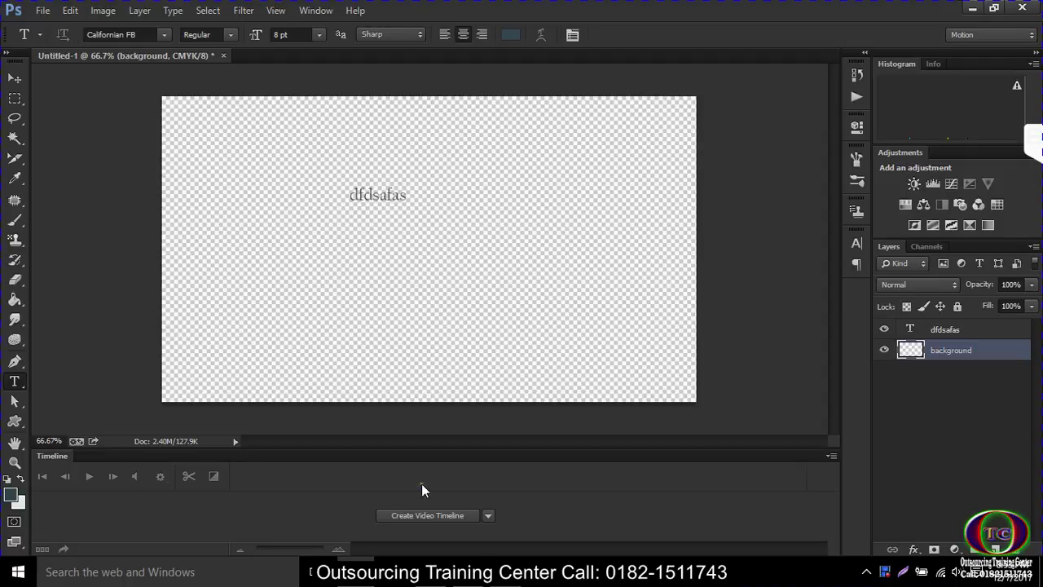
click(468, 571)
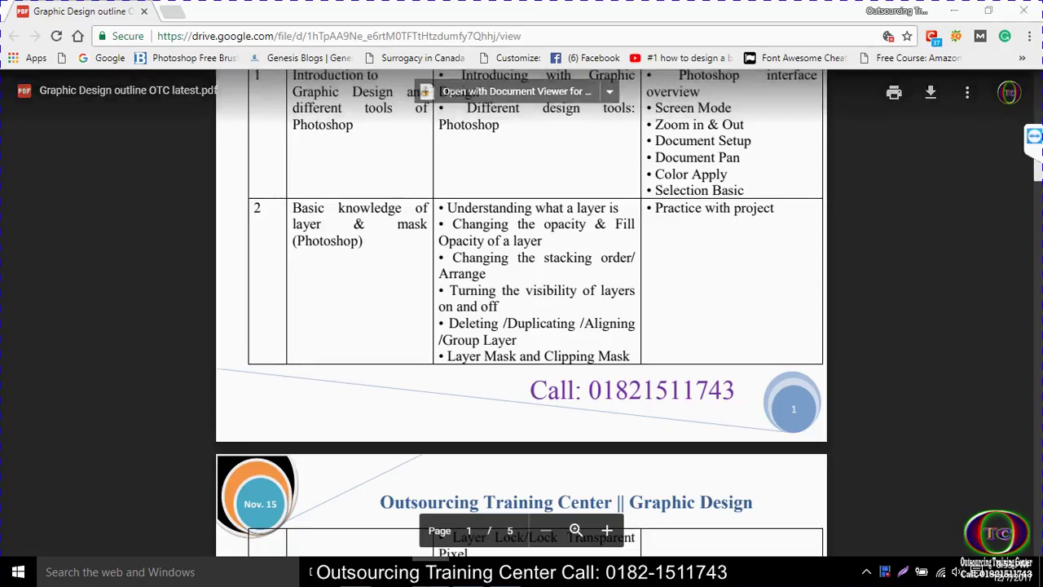
click(356, 570)
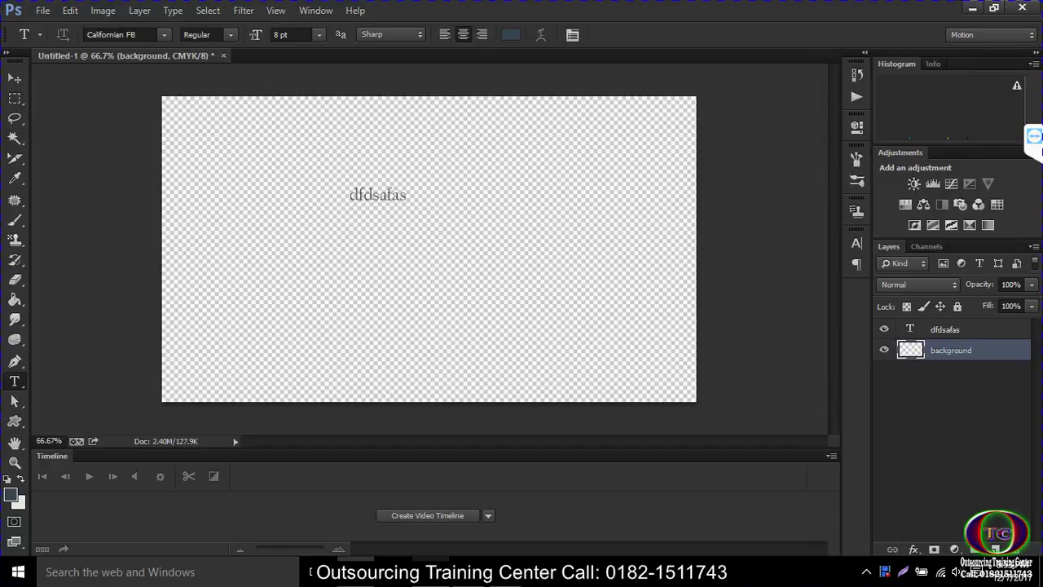
- Toggle the dfdsafas layer's visibility and cancel a text edit, leaving it unchanged
click(885, 329)
click(887, 329)
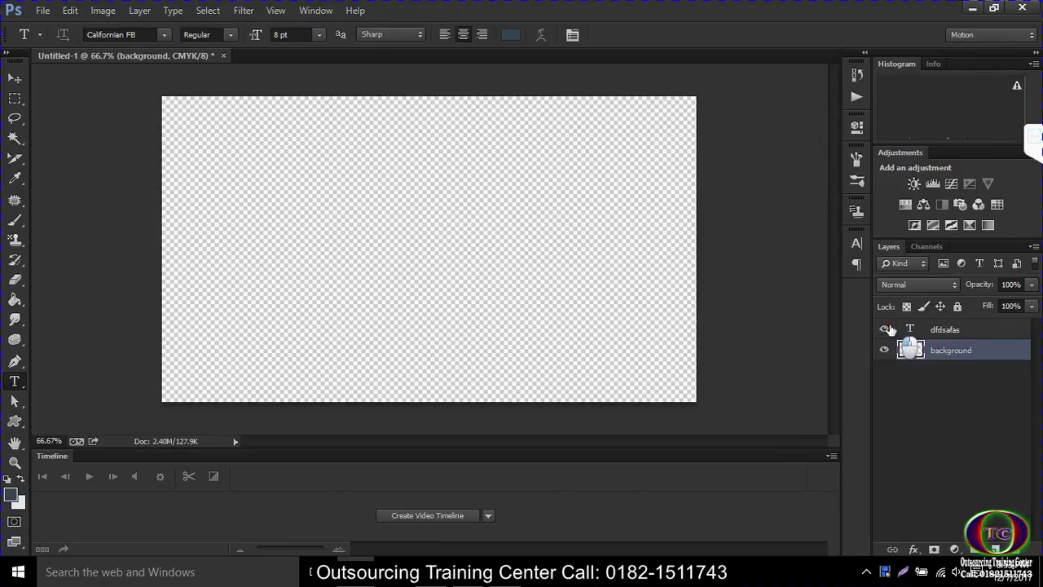
right_click(964, 333)
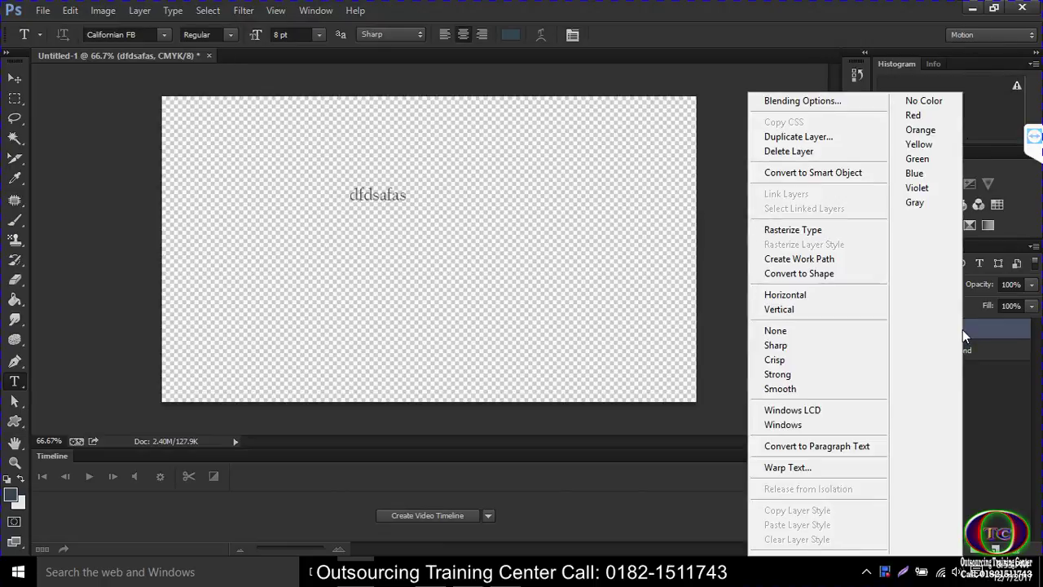
click(580, 282)
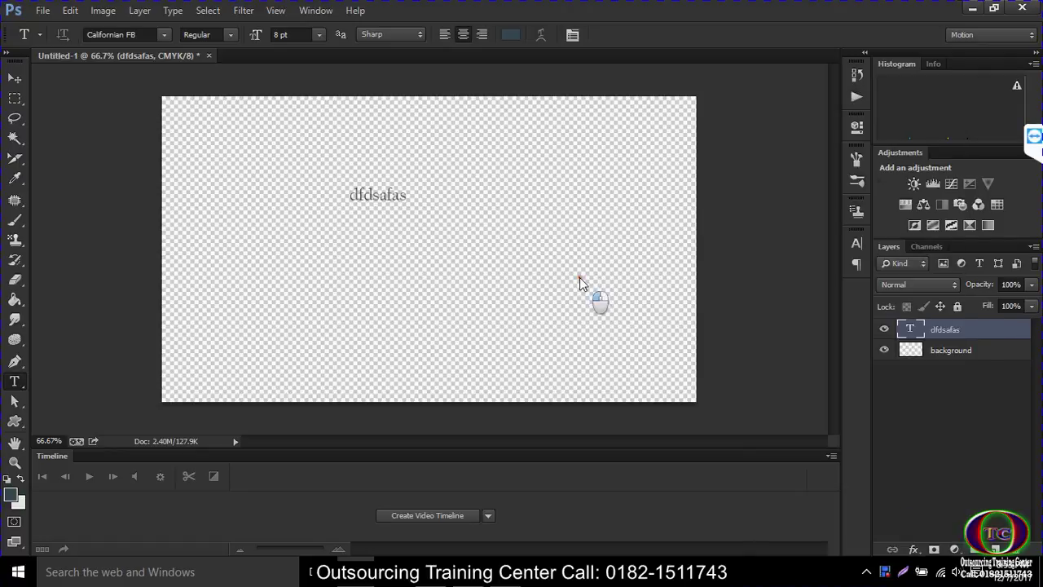
click(380, 196)
drag(380, 196, 400, 195)
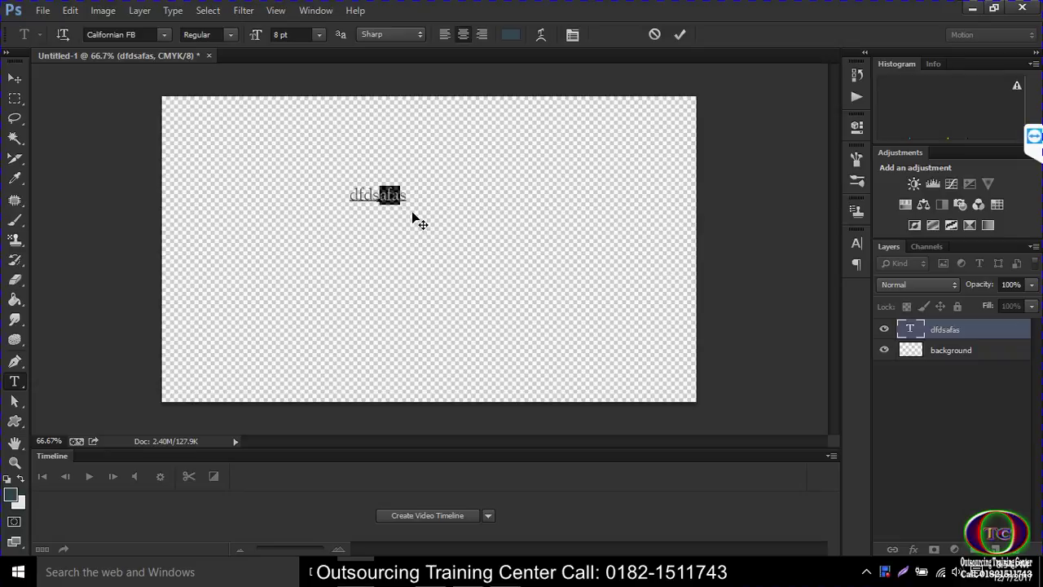
click(654, 34)
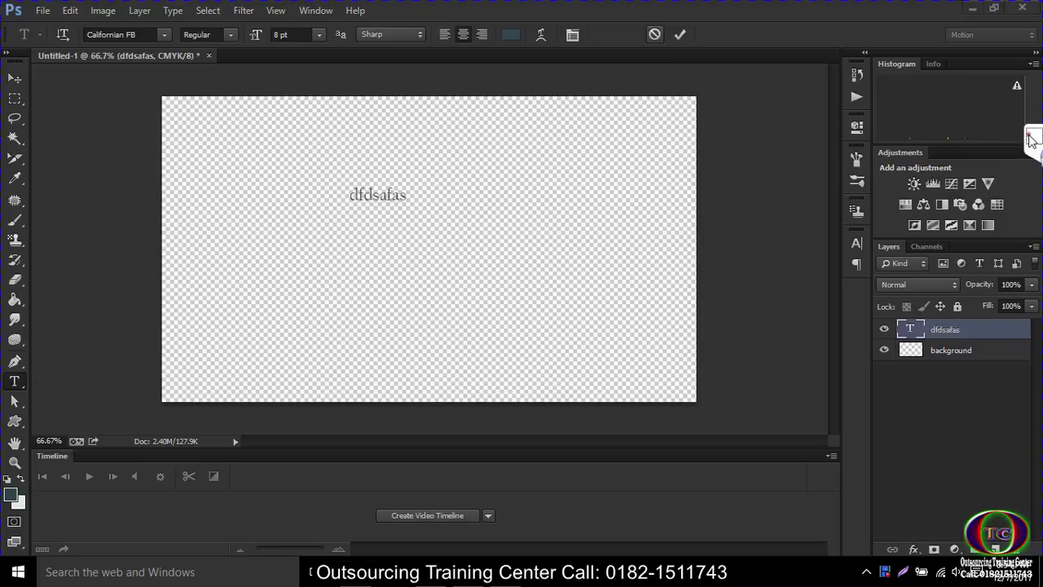
- Expand and collapse the meeting panel, then bring up the course outline PDF
click(1029, 139)
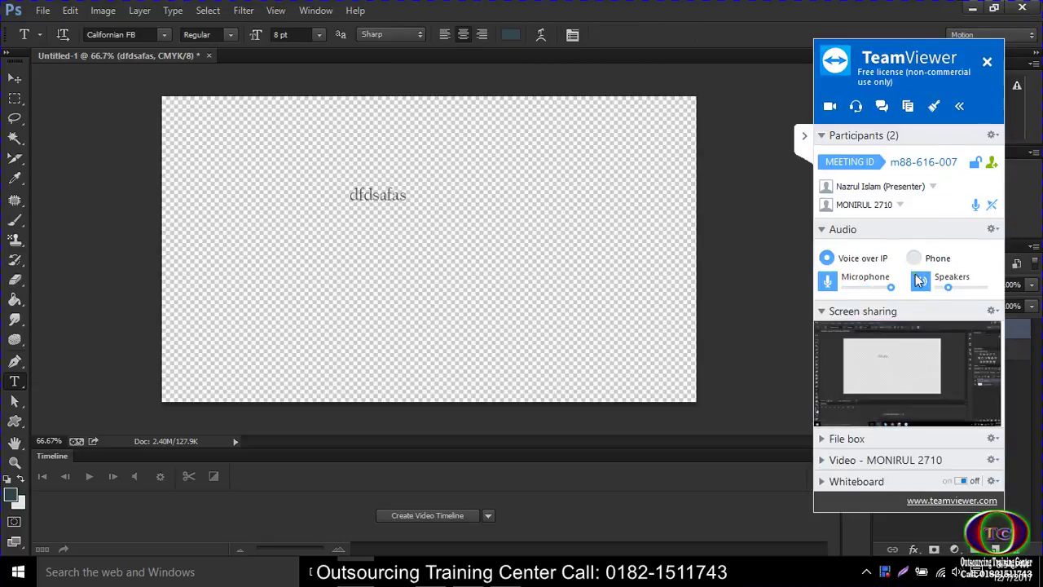
click(803, 143)
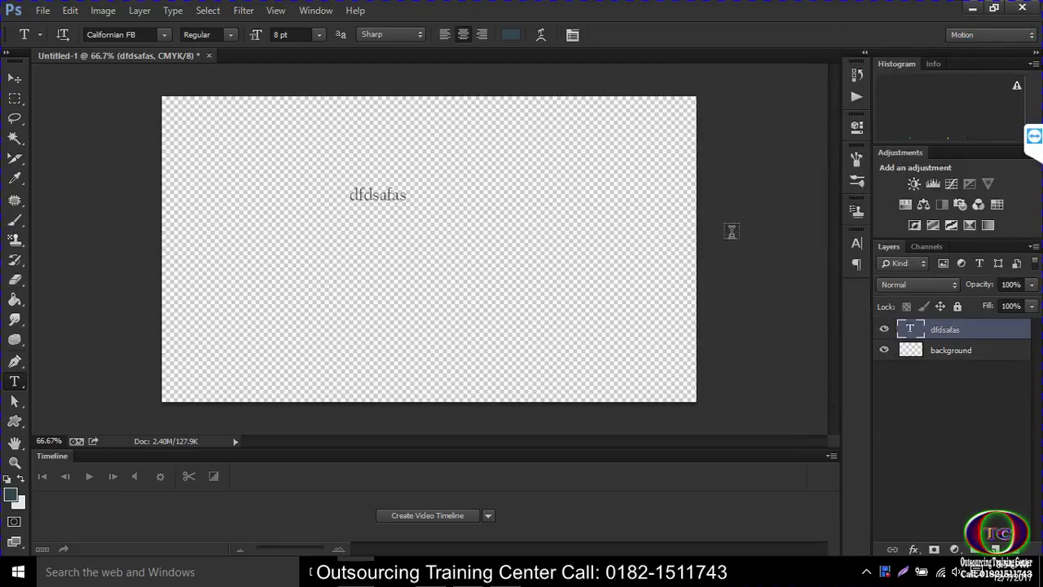
click(431, 572)
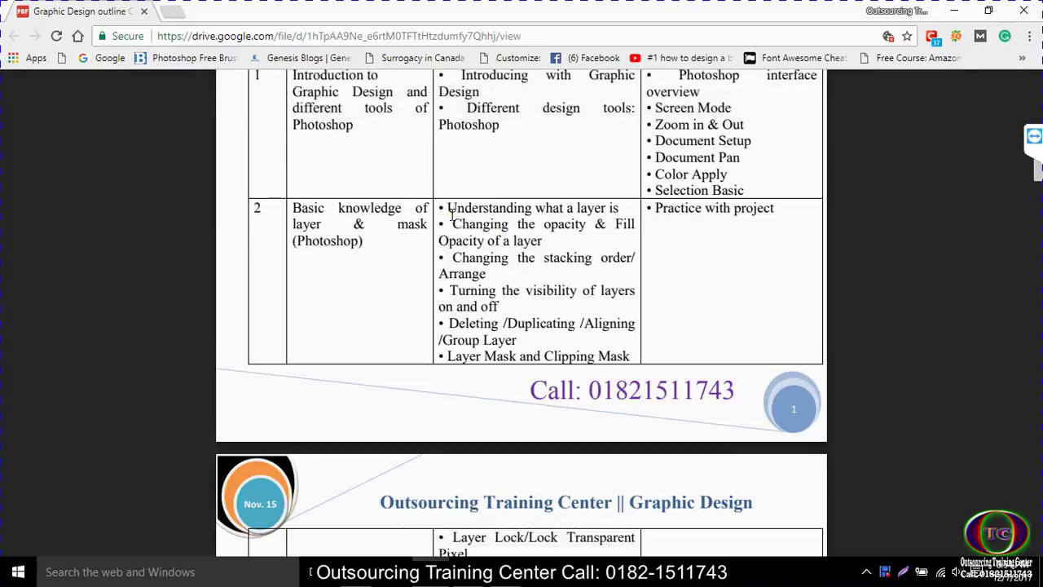
- Highlight the outline's 'Changing the opacity & Fill Opacity of a layer' topic, then minimize Chrome
drag(452, 214, 619, 214)
click(540, 213)
mouse_move(454, 229)
mouse_down()
mouse_move(586, 229)
mouse_move(538, 241)
mouse_up()
click(533, 243)
click(955, 11)
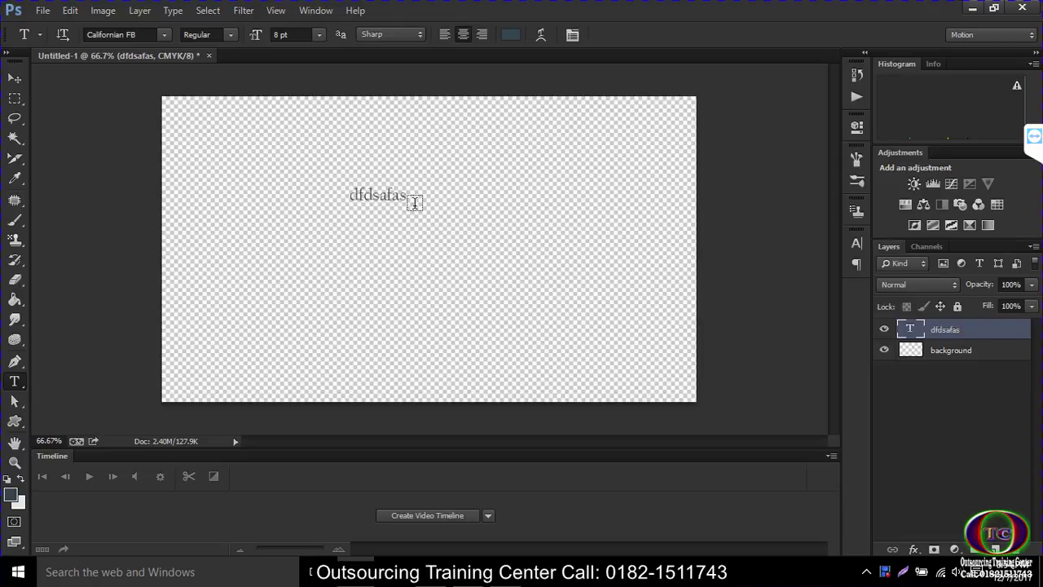
- Type the name as new text below dfdsafas and colour it red (#f51016)
click(354, 292)
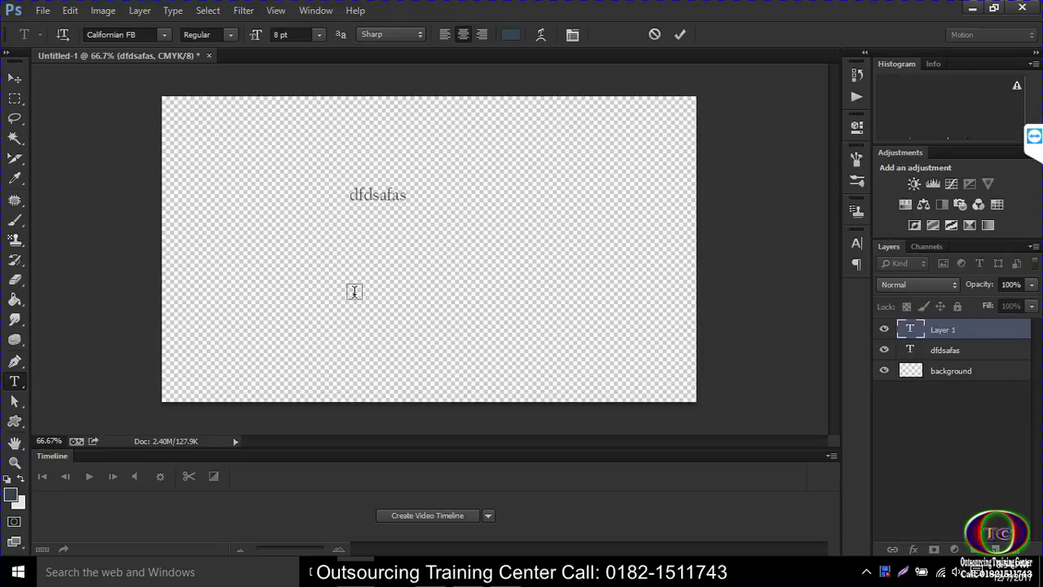
text(Nnc)
text(rul)
key(ctrl+a)
click(511, 35)
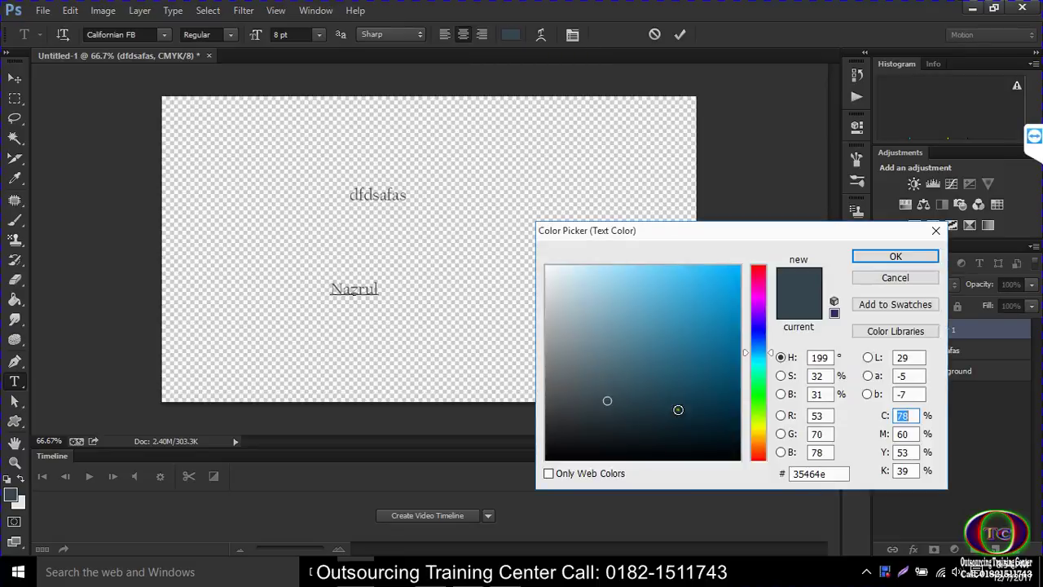
drag(678, 410, 726, 273)
drag(758, 352, 758, 266)
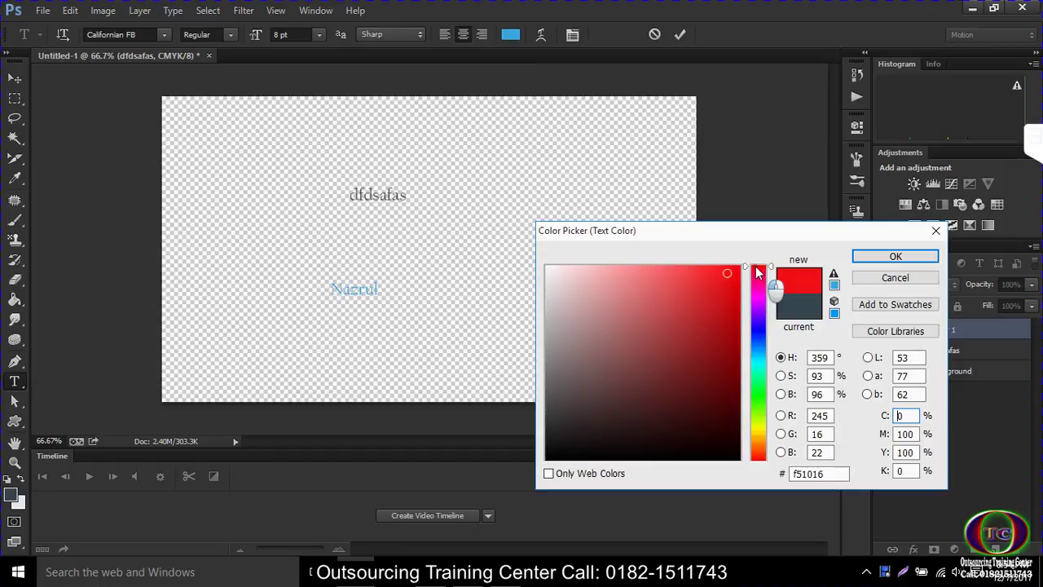
click(868, 257)
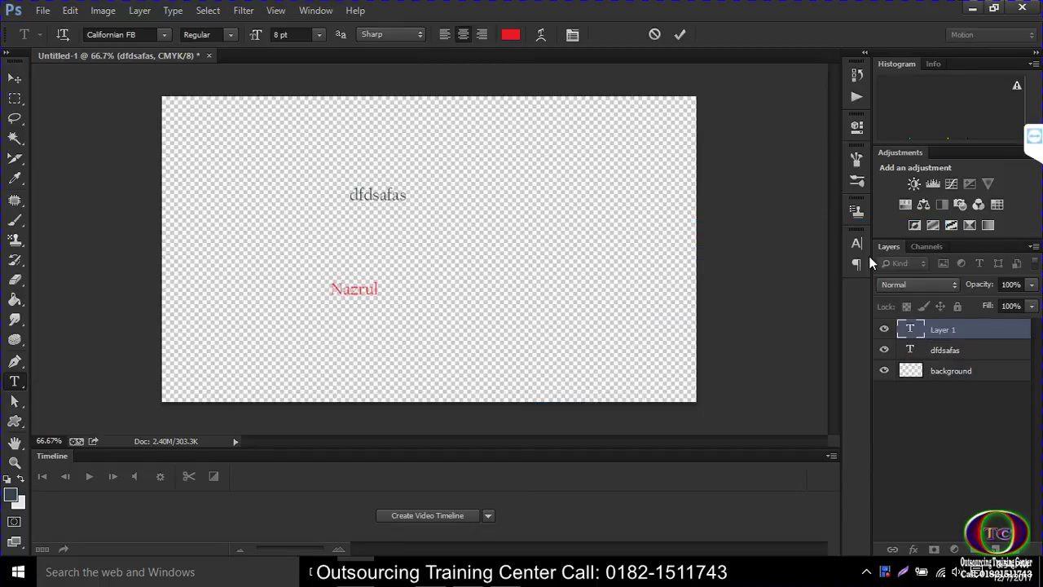
- Set the name text to Cooper Black 60 pt, centre it on the canvas, and commit
click(168, 33)
click(222, 295)
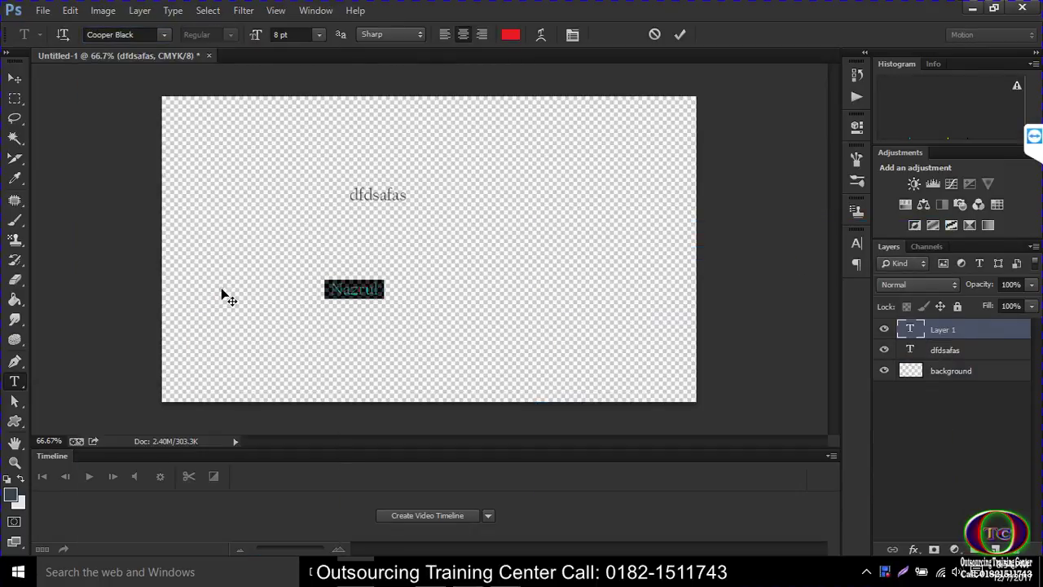
click(320, 35)
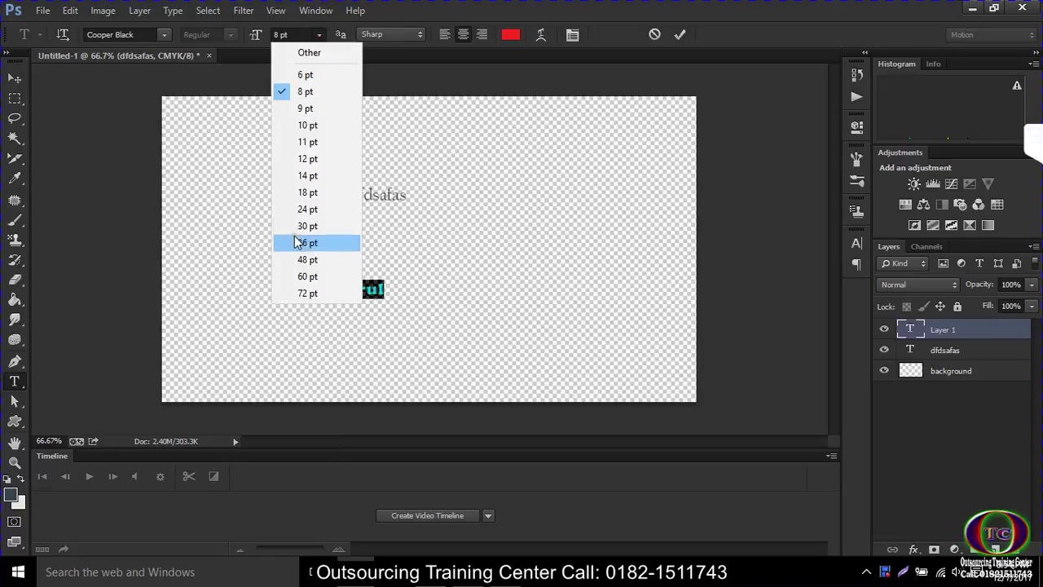
click(305, 278)
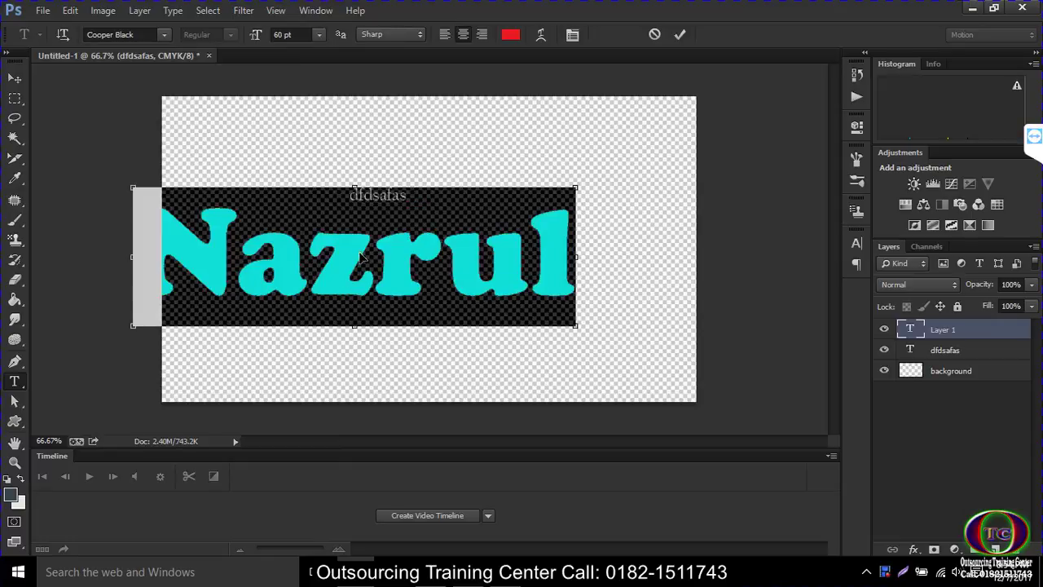
drag(403, 260, 457, 279)
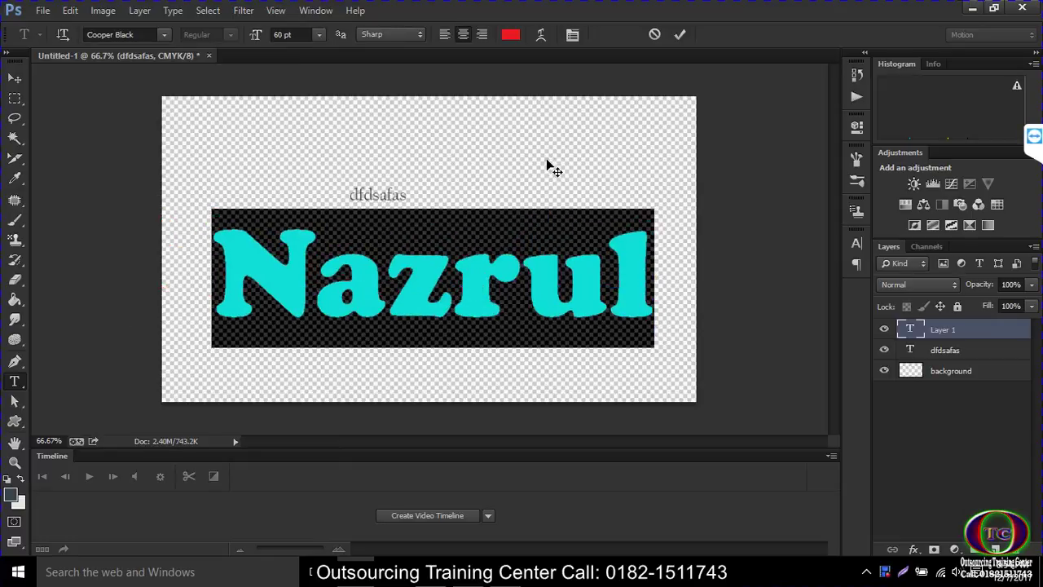
click(677, 34)
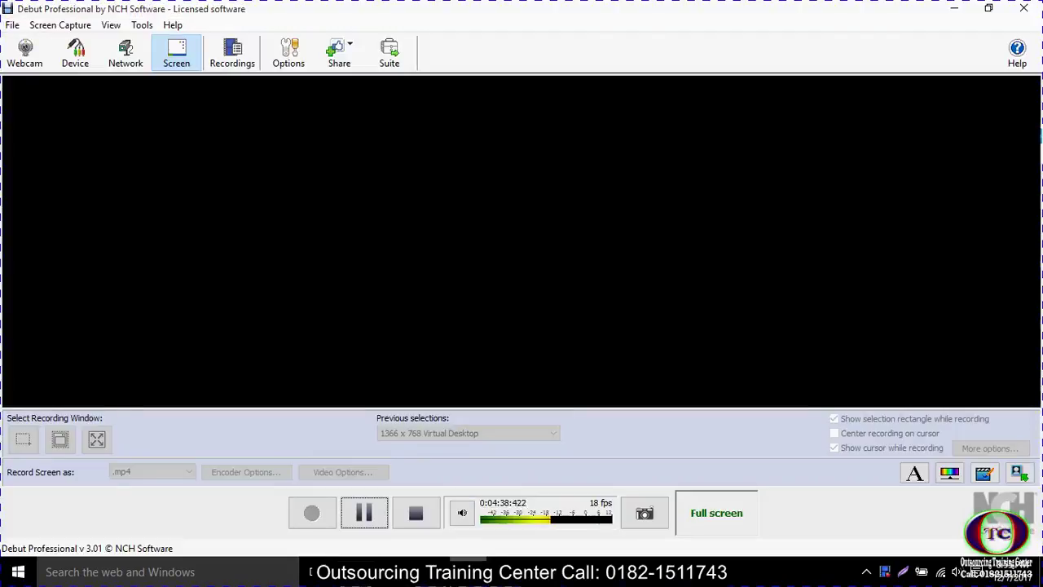
click(365, 515)
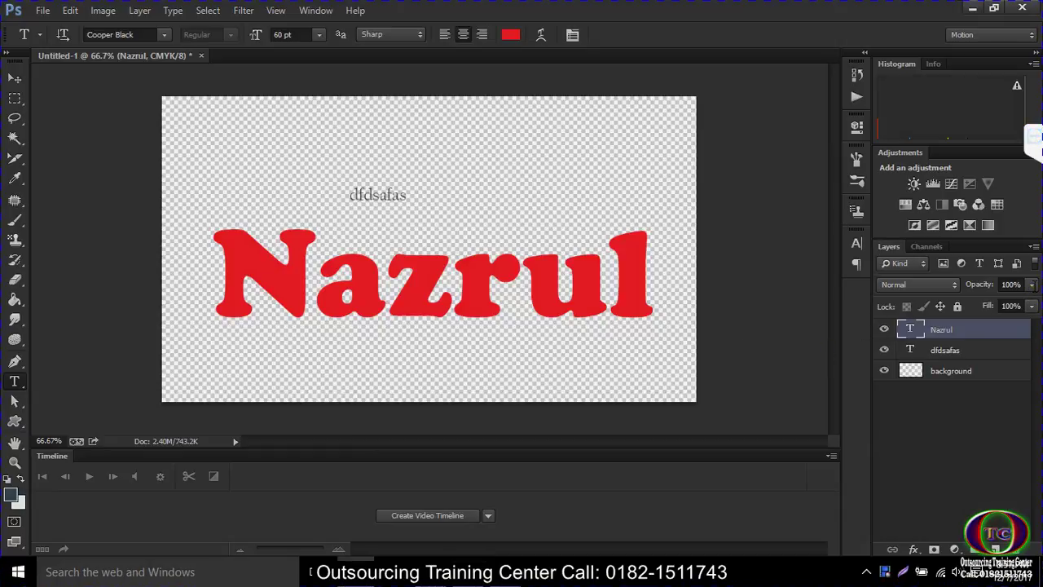
click(1031, 284)
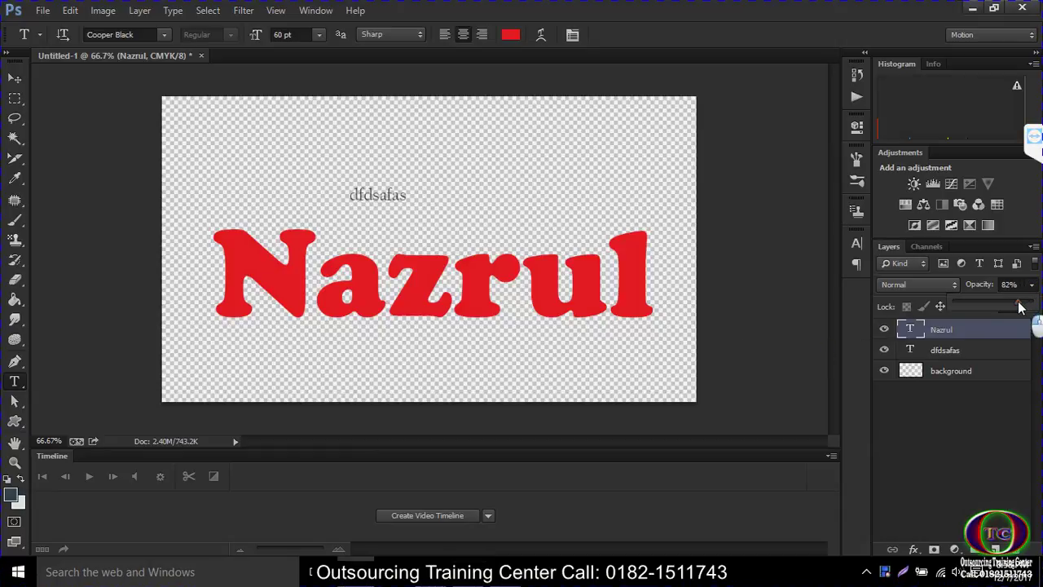
mouse_move(1032, 302)
mouse_down()
mouse_move(971, 303)
mouse_move(1025, 305)
mouse_up()
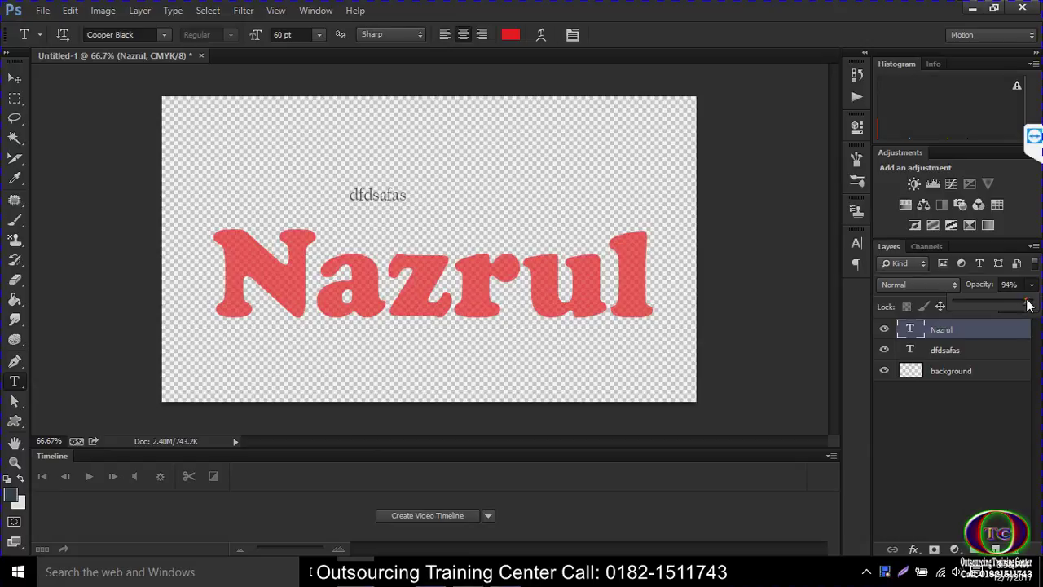
mouse_move(1025, 305)
mouse_down()
mouse_move(993, 322)
mouse_move(1032, 324)
mouse_move(1037, 305)
mouse_up()
click(1033, 306)
click(1032, 284)
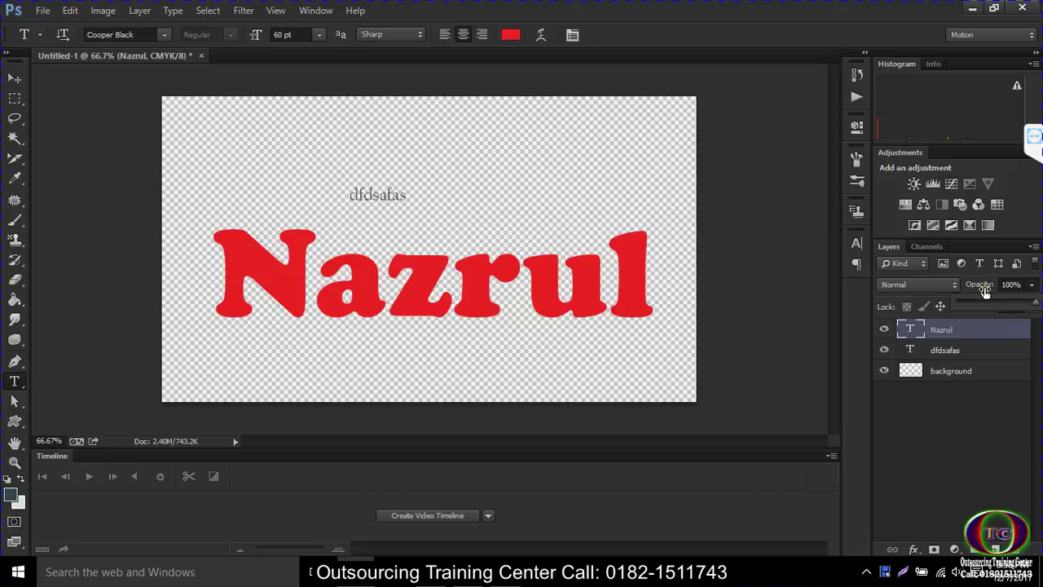
click(1000, 372)
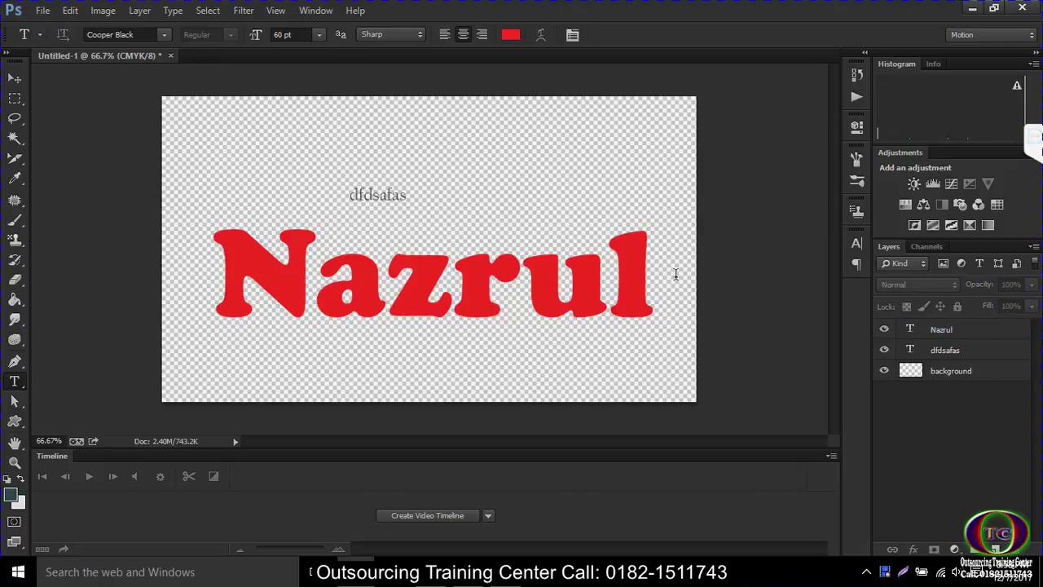
- Vary the name text's Fill, return it to 100%, then draw a text box beside dfdsafas
click(635, 274)
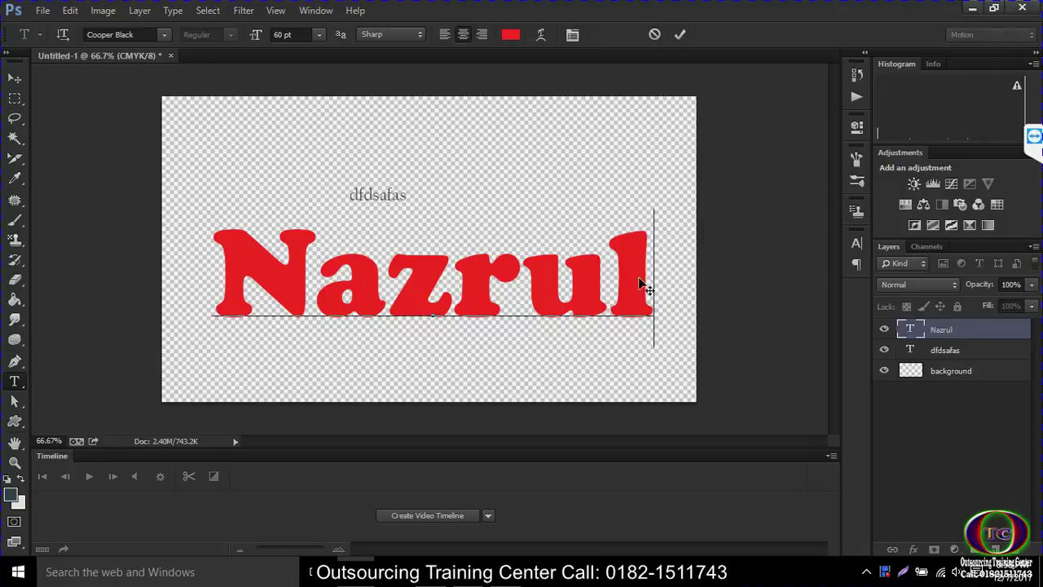
click(1025, 303)
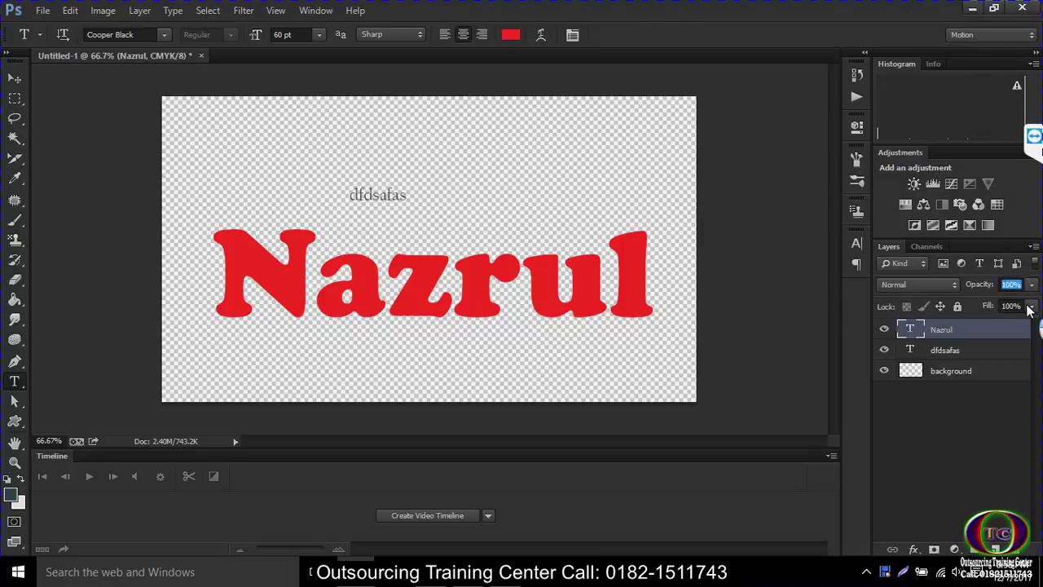
click(1031, 307)
drag(1024, 326, 969, 323)
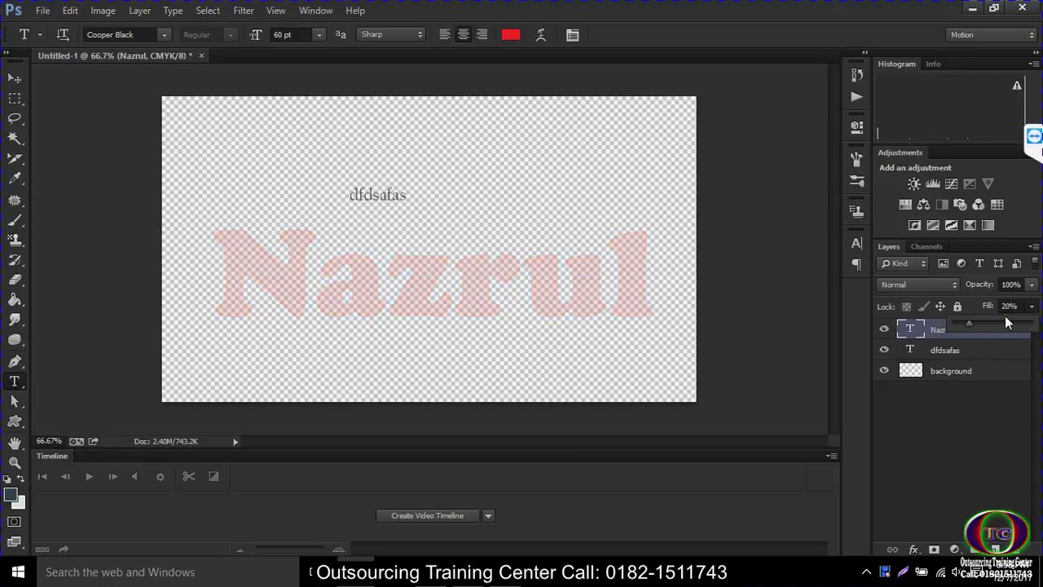
click(998, 322)
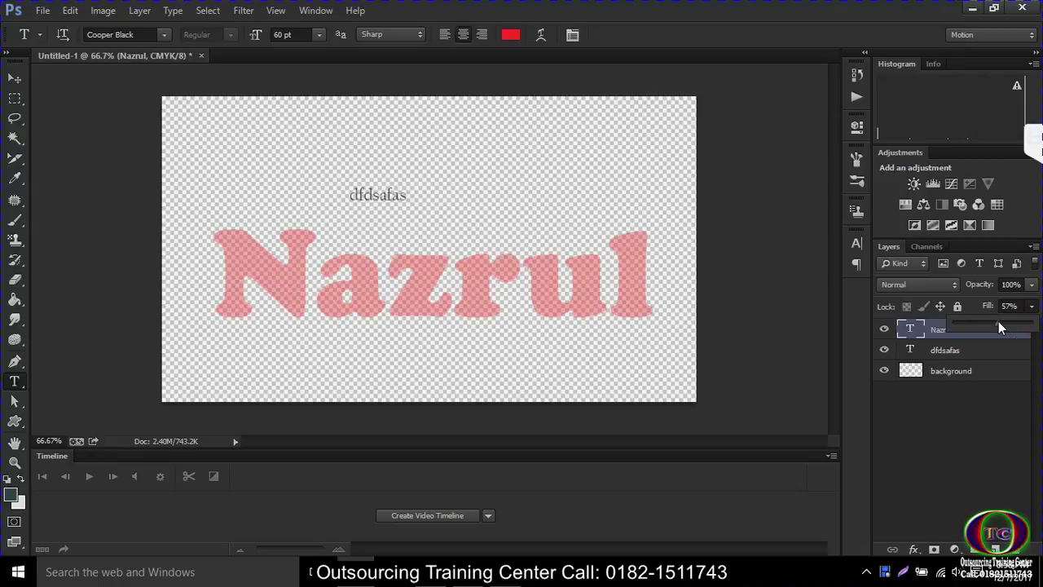
click(1019, 326)
drag(1016, 327, 1035, 326)
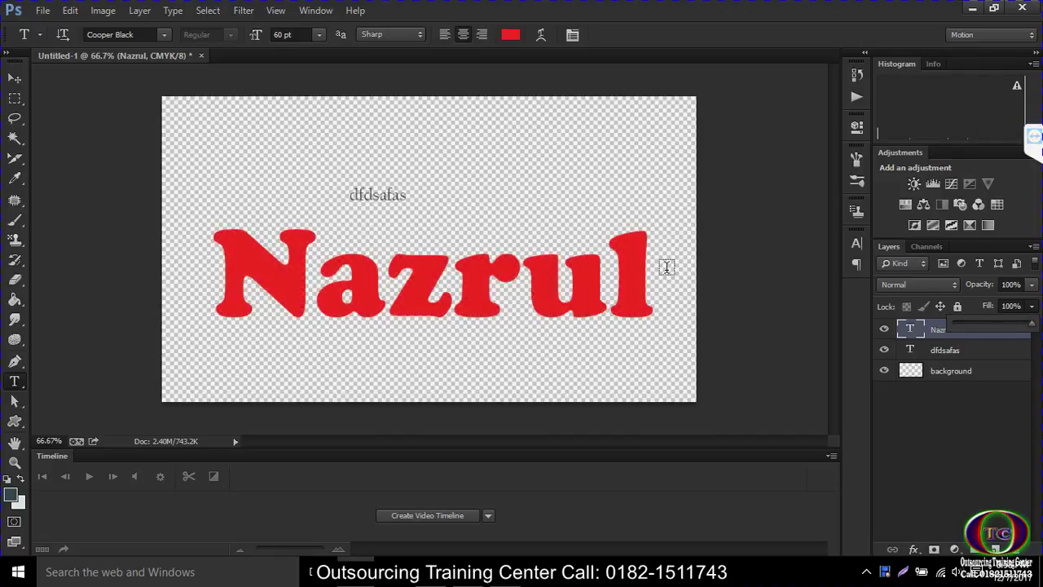
drag(349, 200, 417, 209)
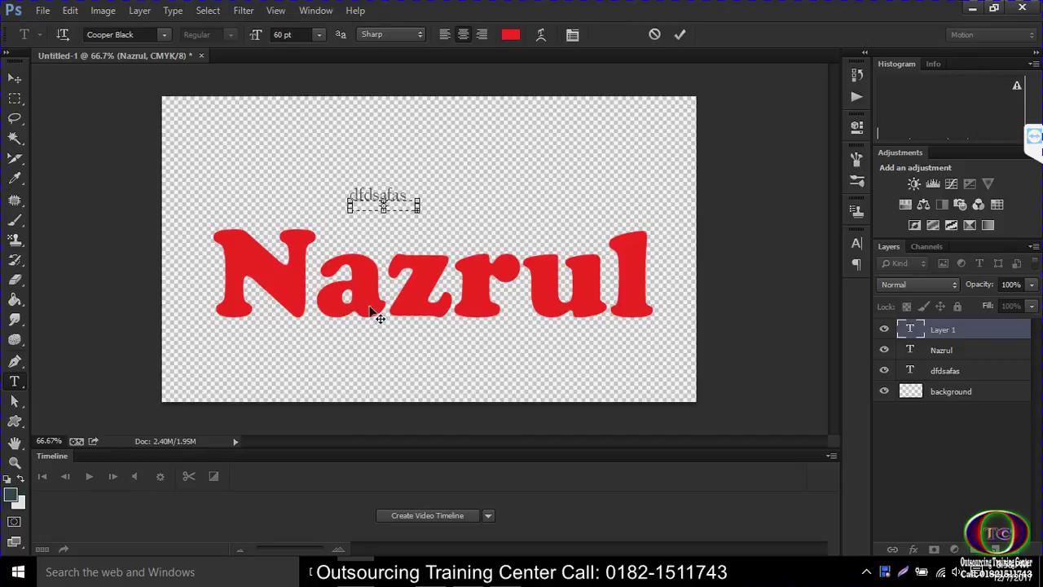
- Lower the opacity of the empty Layer 1
click(1032, 284)
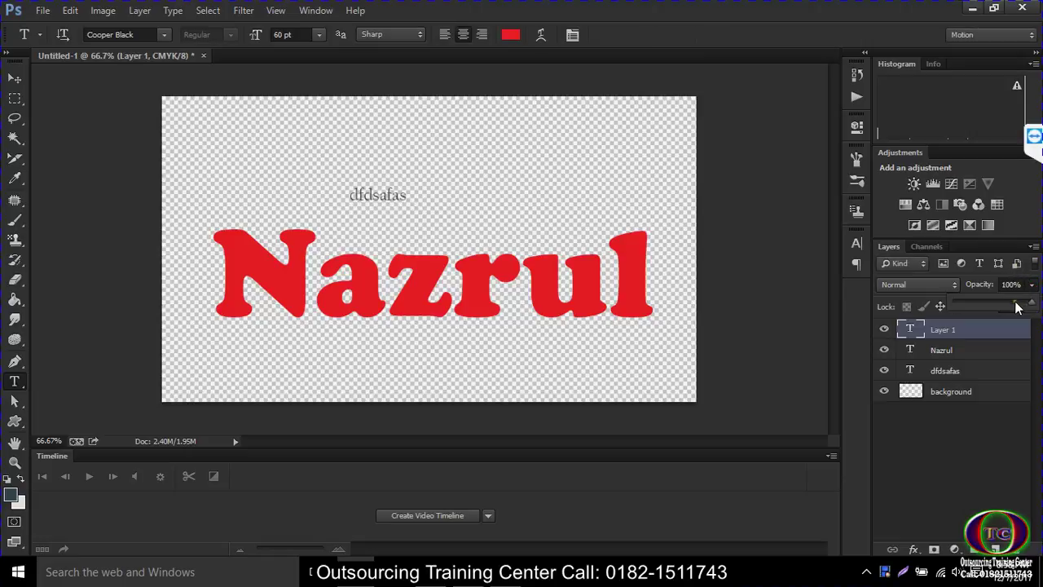
drag(1017, 302, 988, 303)
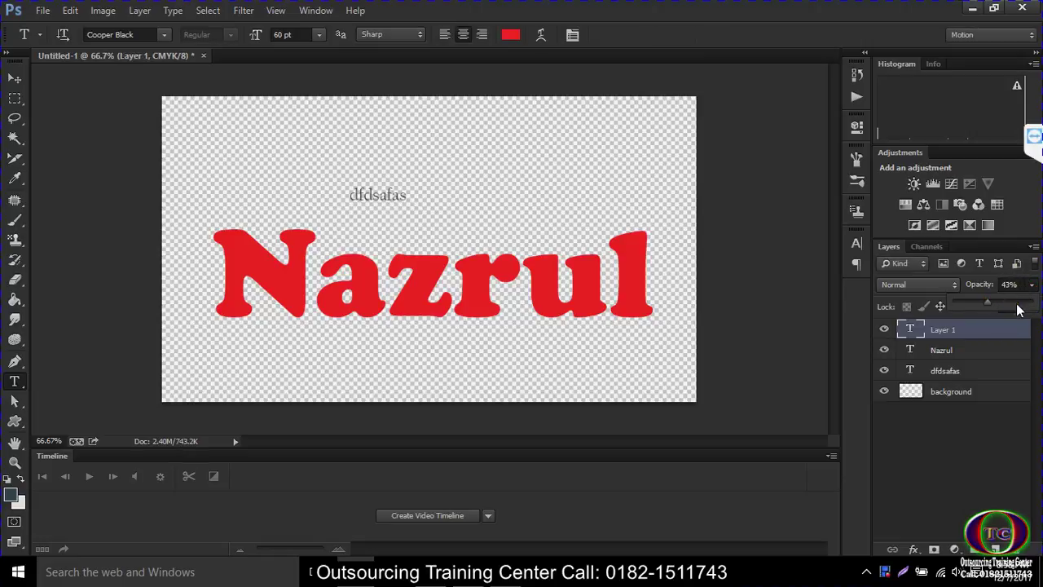
click(960, 341)
- Delete Layer 1 and the dfdsafas text layer, then select the name text layer
click(957, 351)
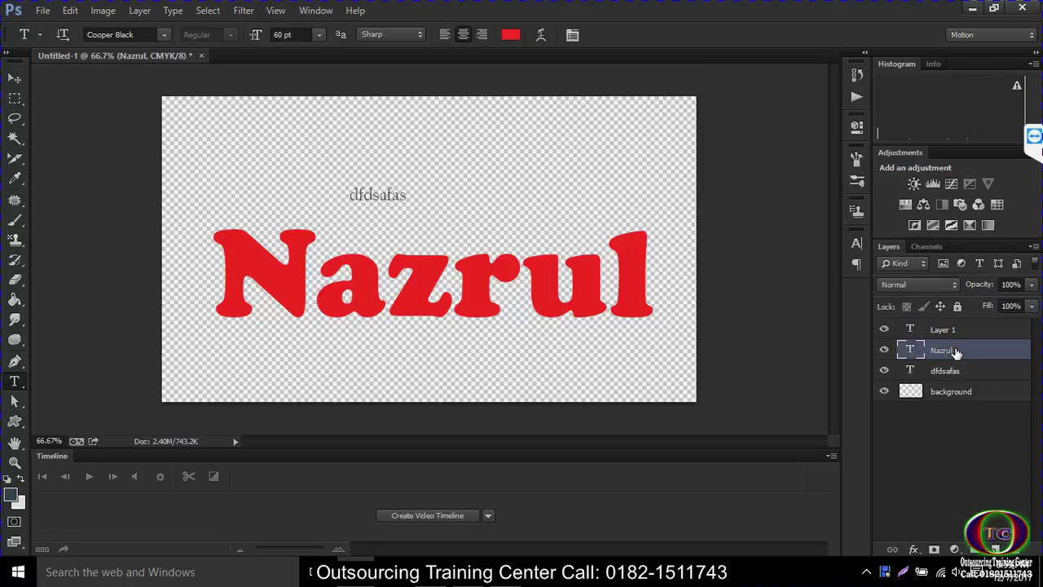
click(951, 330)
key(Delete)
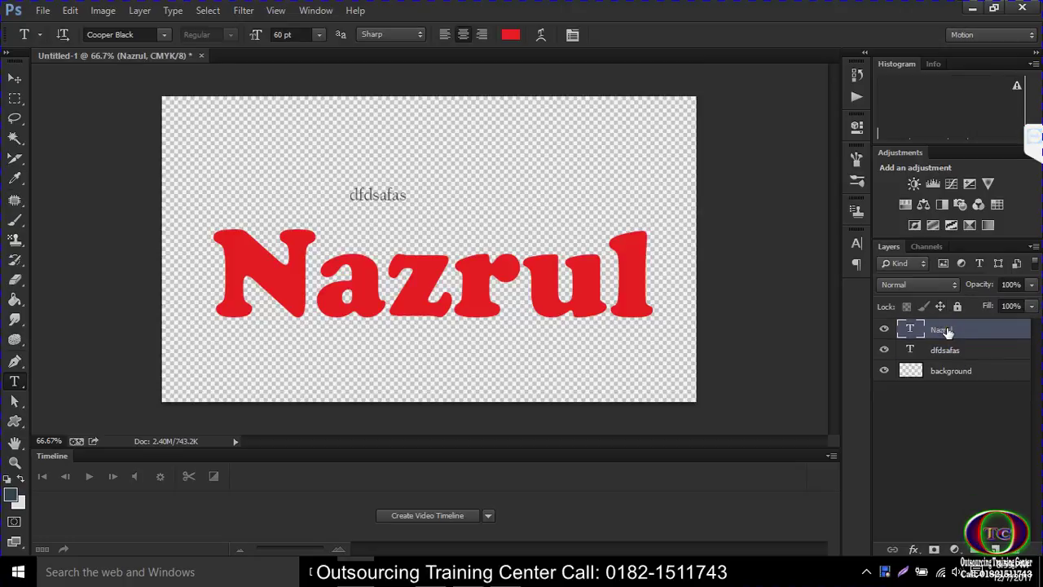
click(955, 352)
key(Delete)
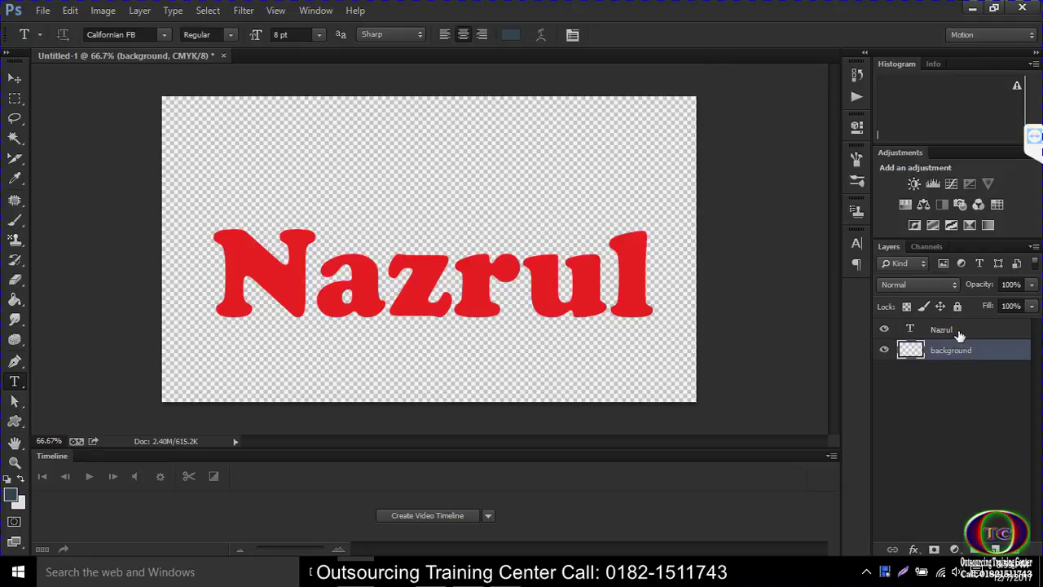
click(960, 330)
- Lower the Nazrul layer's opacity and fill, and adjust the background layer's fill
click(1032, 284)
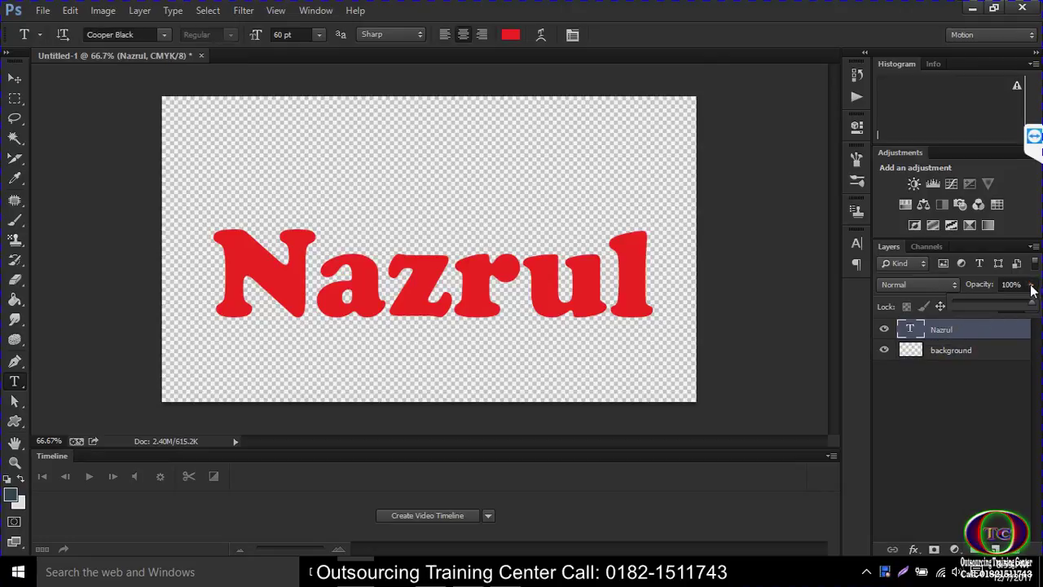
mouse_move(995, 306)
mouse_down()
mouse_move(987, 308)
mouse_move(1001, 304)
mouse_up()
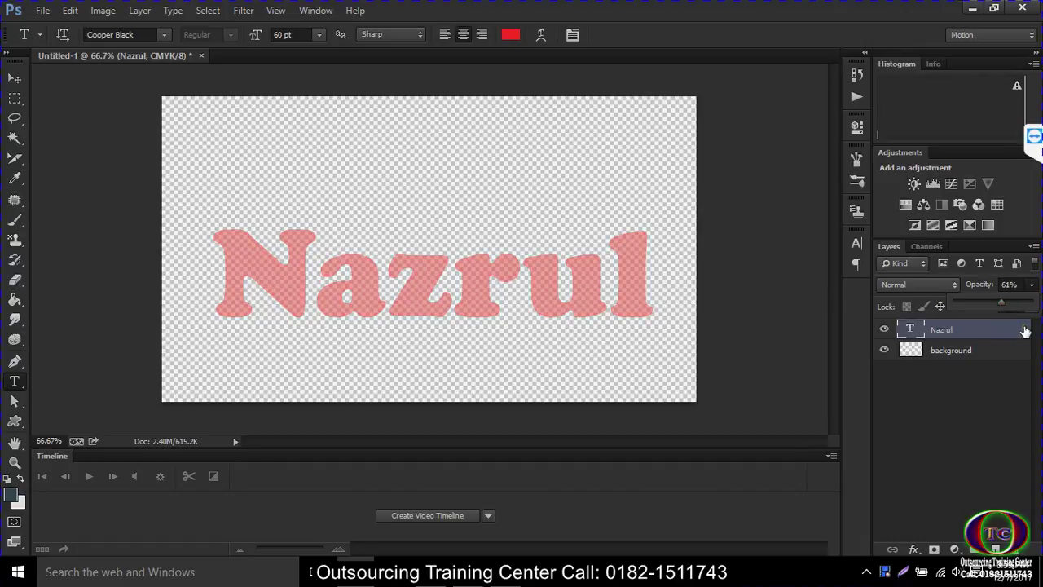
click(1018, 373)
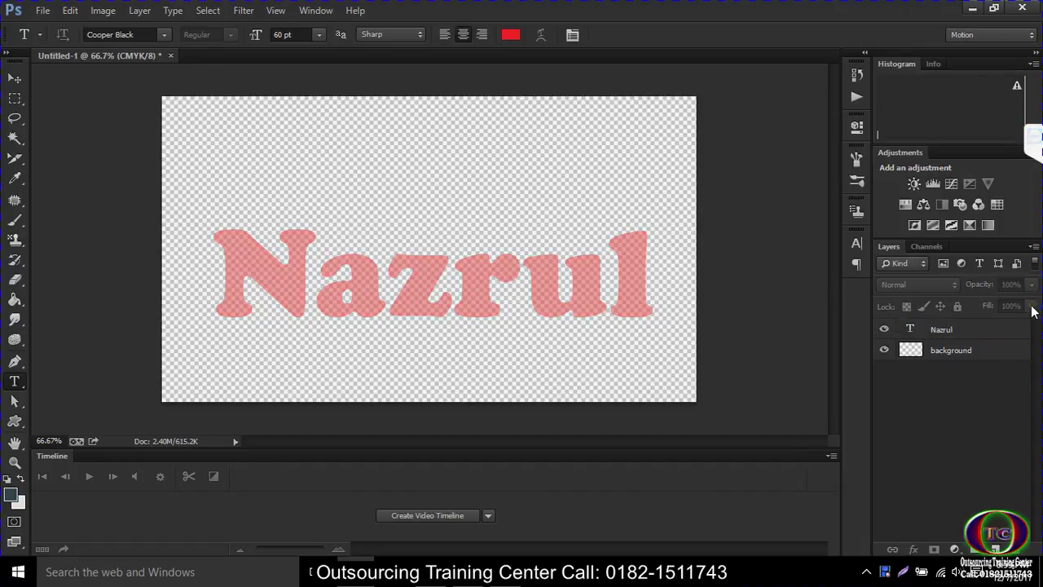
click(942, 334)
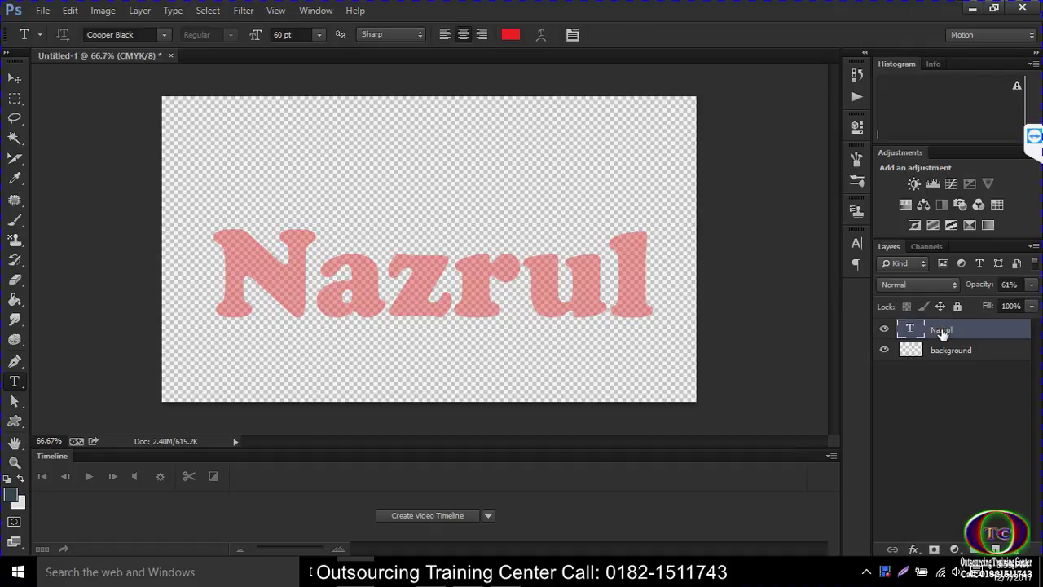
click(1031, 310)
drag(1010, 324, 966, 325)
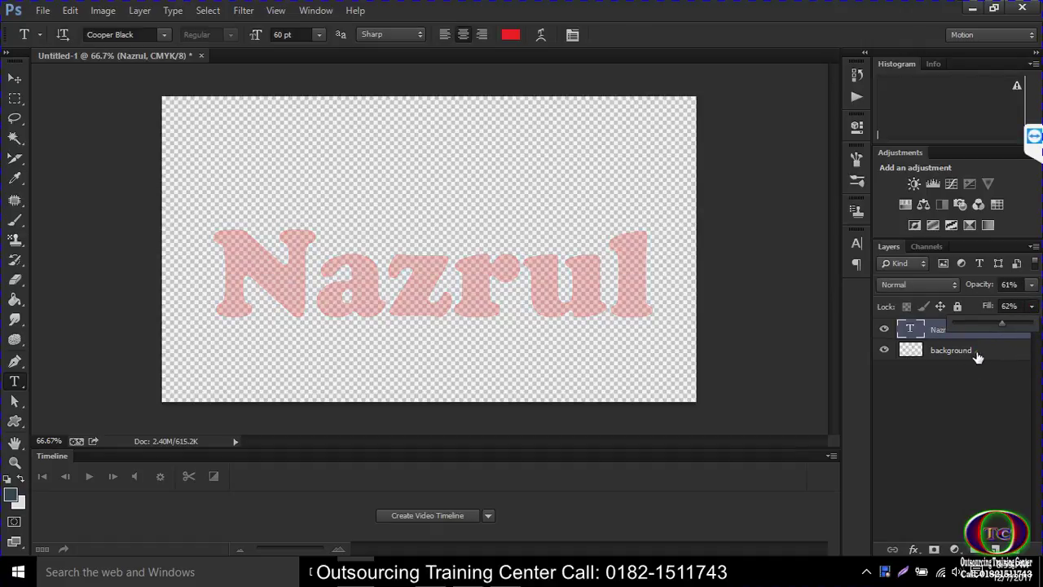
click(978, 351)
click(1031, 307)
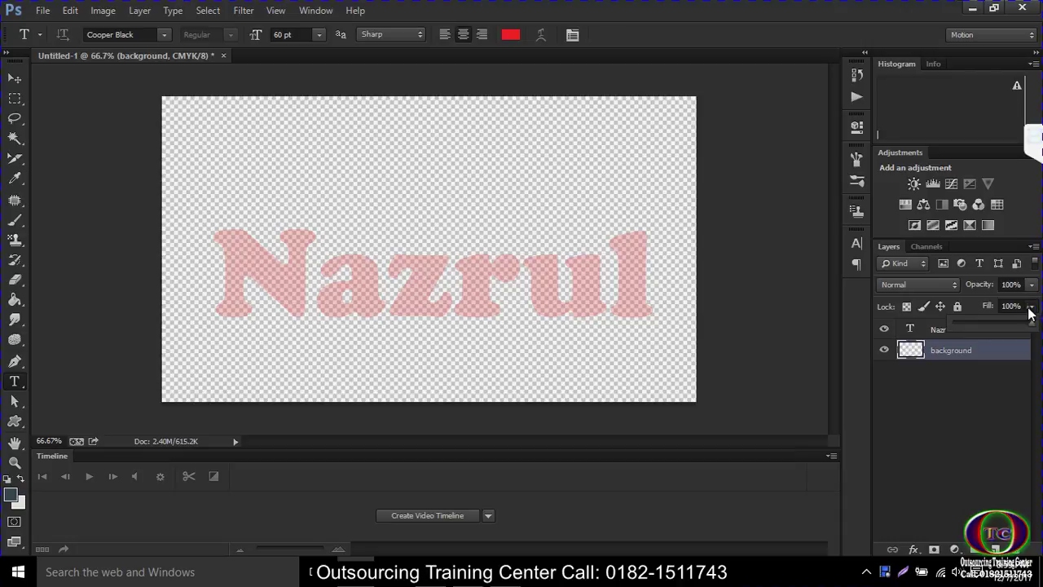
drag(1030, 325, 1004, 324)
- Set the Nazrul layer to 88% fill and 75% opacity, then highlight 'Changing the stacking' in the outline PDF
click(933, 333)
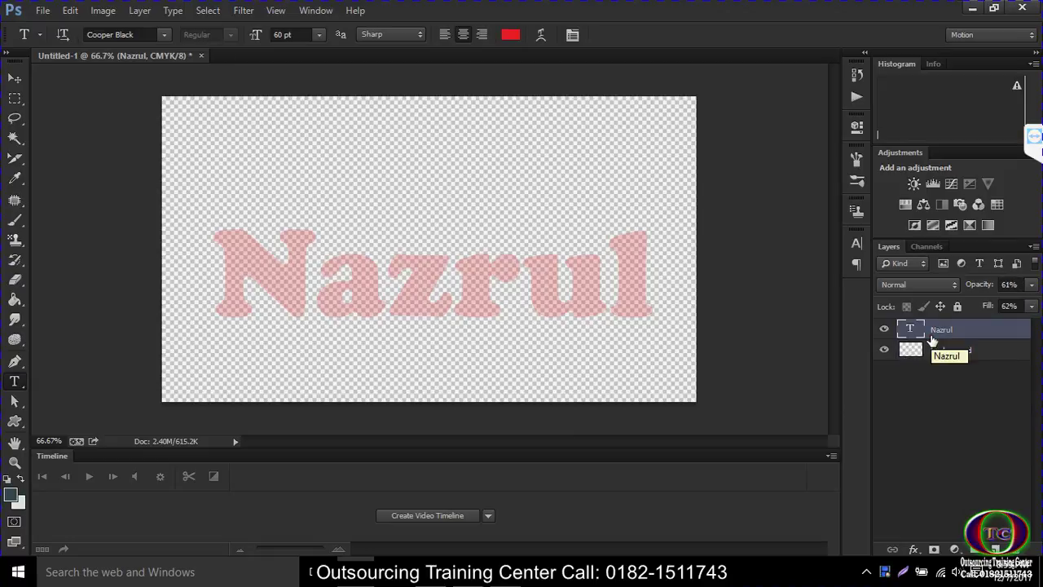
double_click(405, 293)
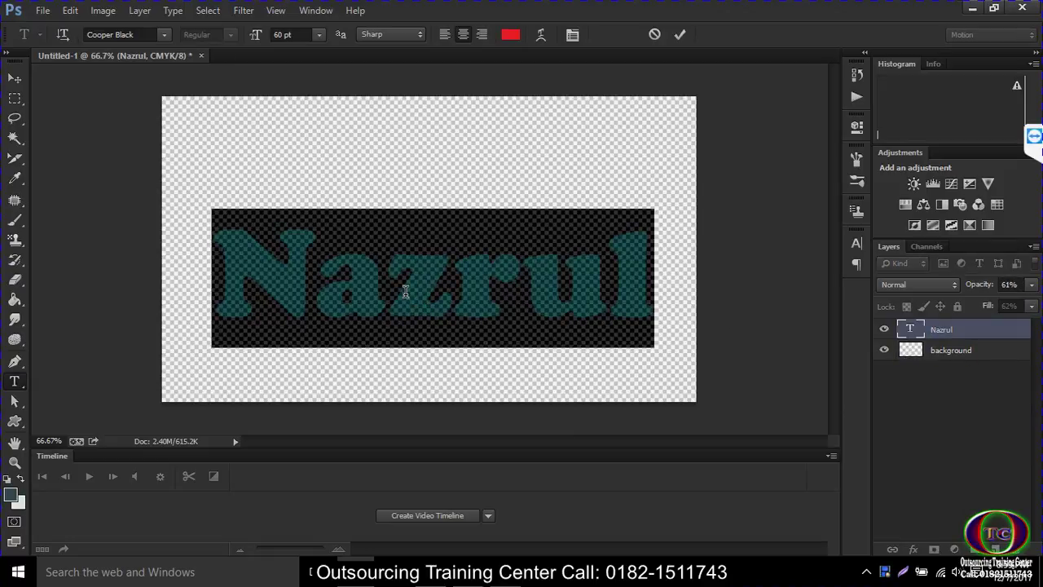
click(1032, 305)
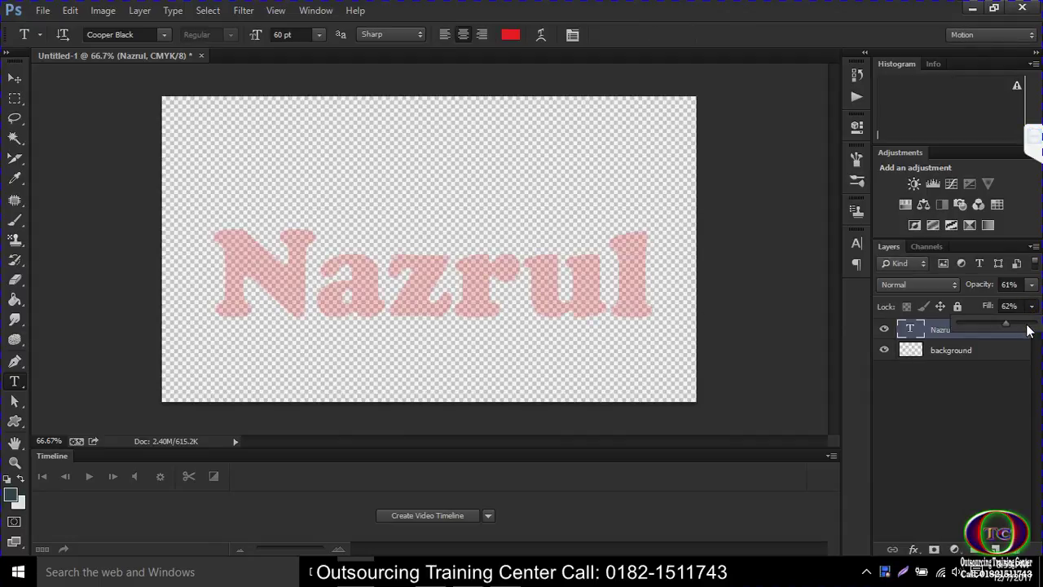
mouse_move(1011, 324)
mouse_down()
mouse_move(1026, 324)
mouse_move(1016, 303)
mouse_up()
click(1032, 284)
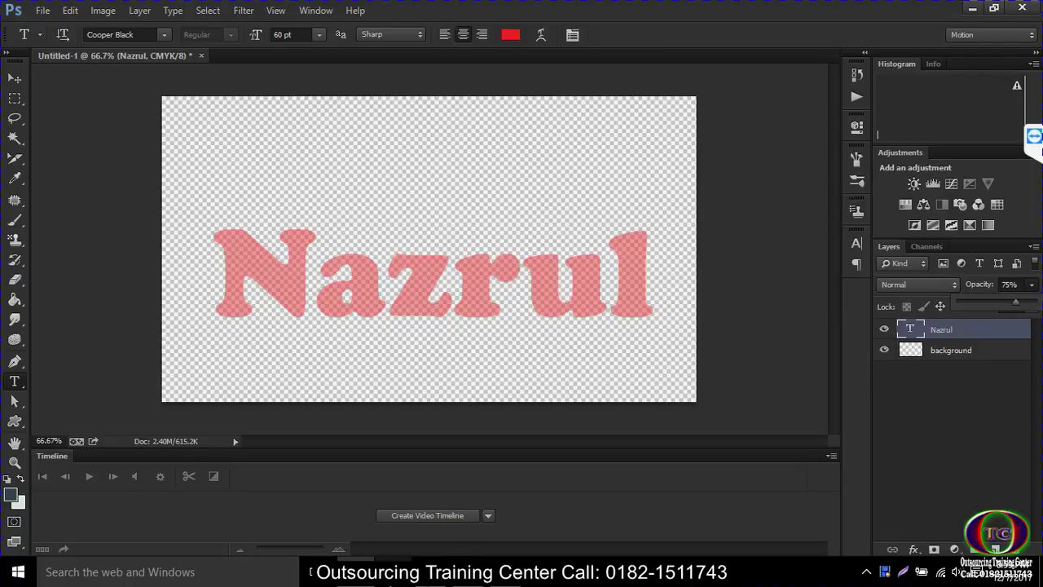
click(430, 505)
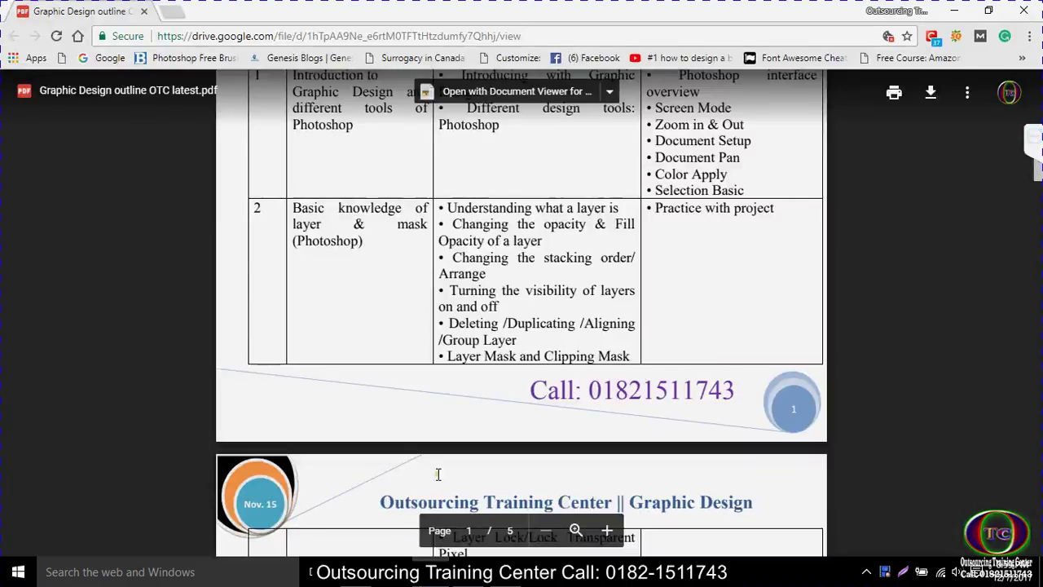
drag(453, 257, 592, 259)
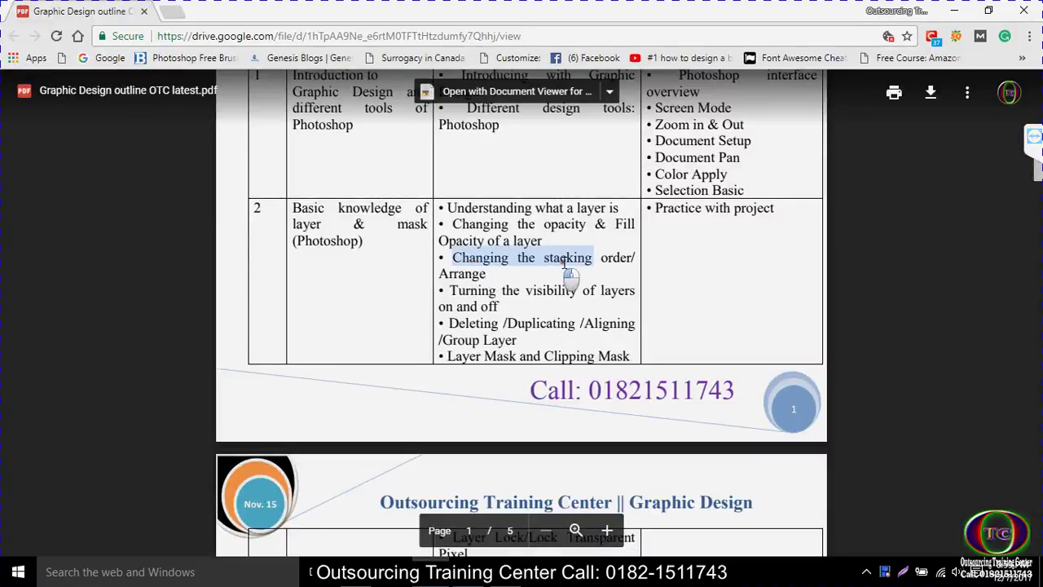
click(960, 10)
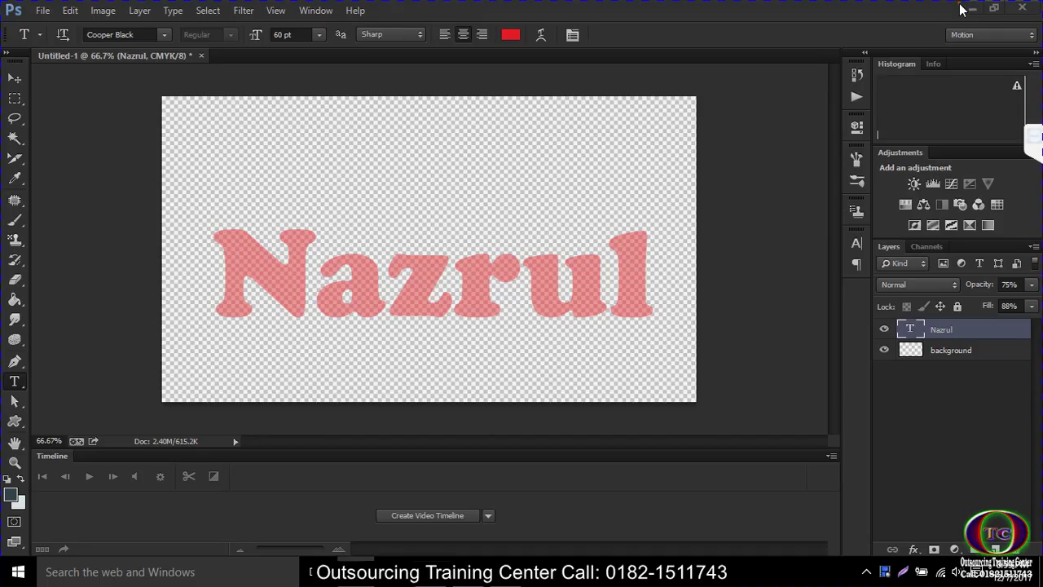
click(883, 329)
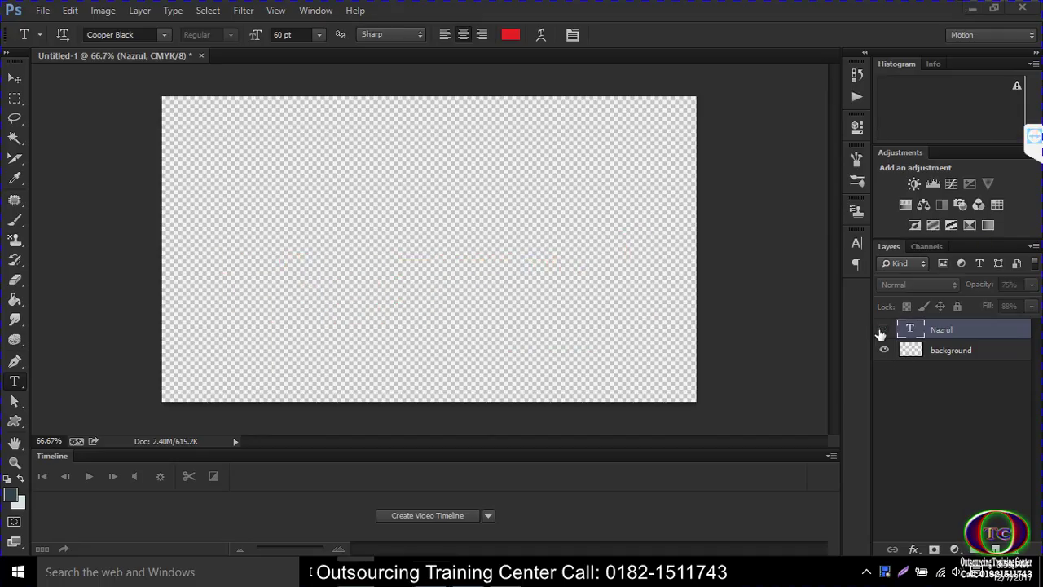
click(883, 330)
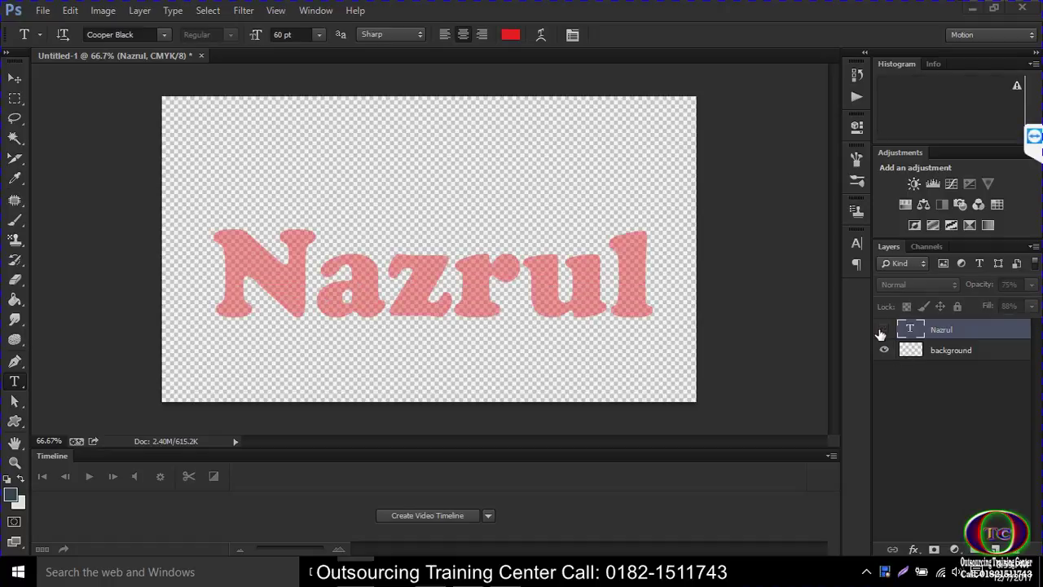
click(883, 330)
click(883, 329)
right_click(935, 334)
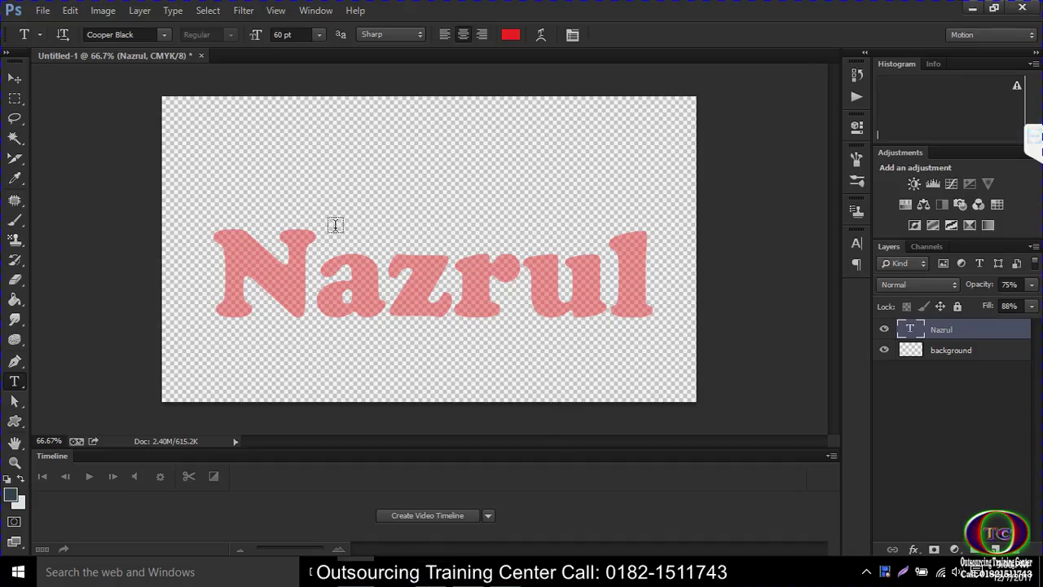
click(348, 267)
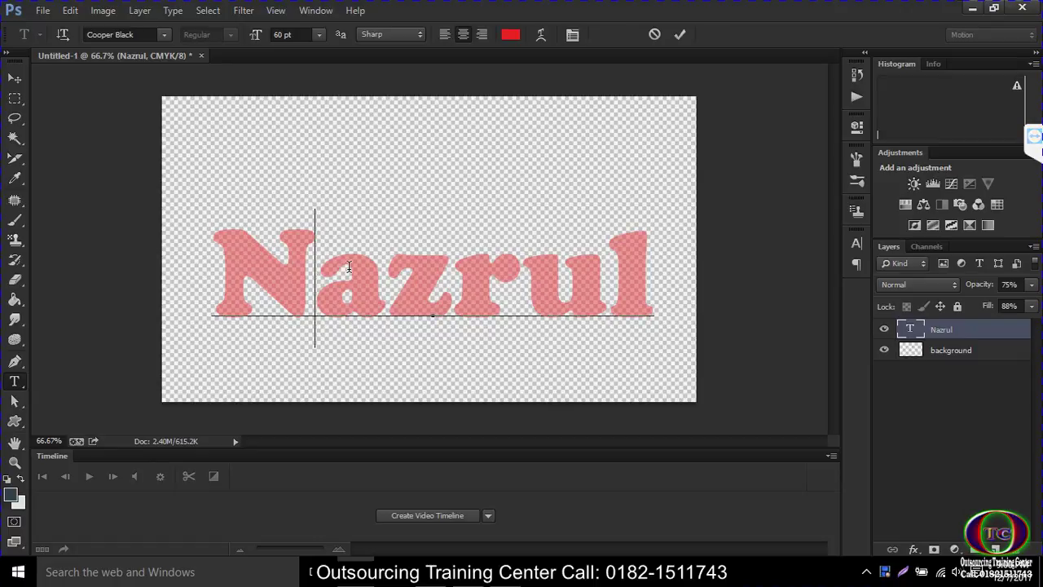
key(ctrl+a)
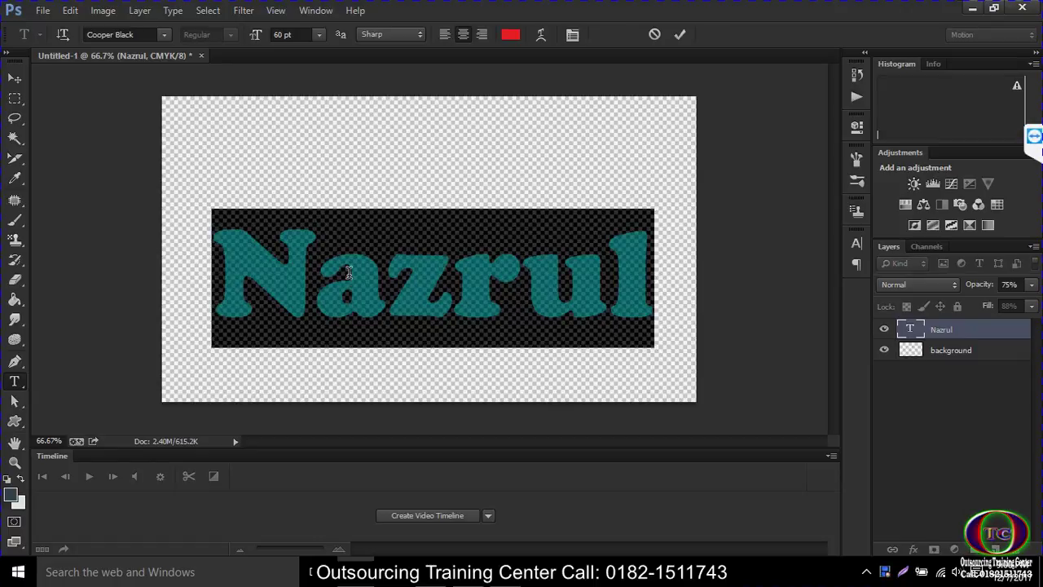
key(BackSpace)
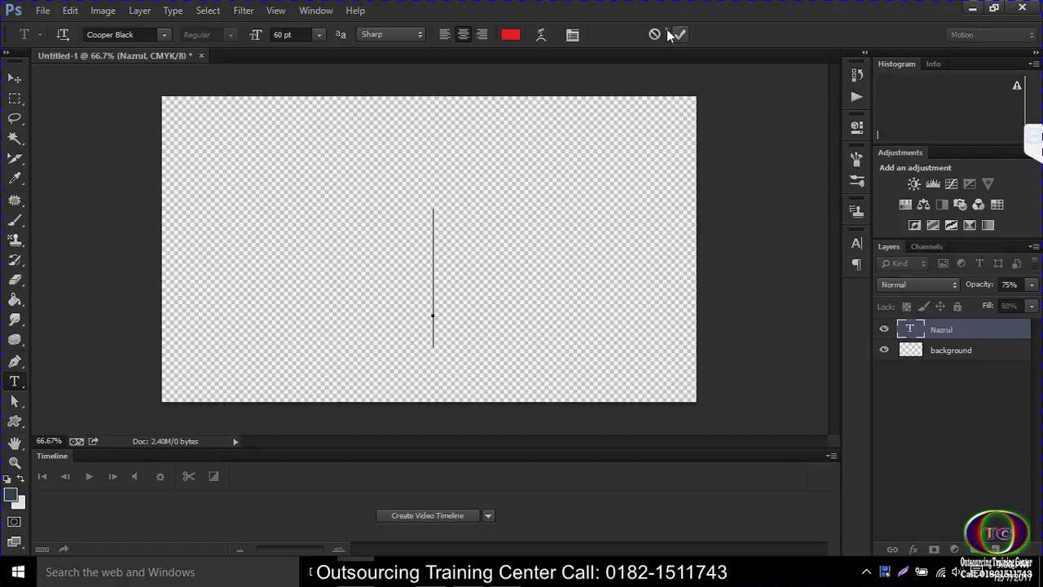
click(655, 34)
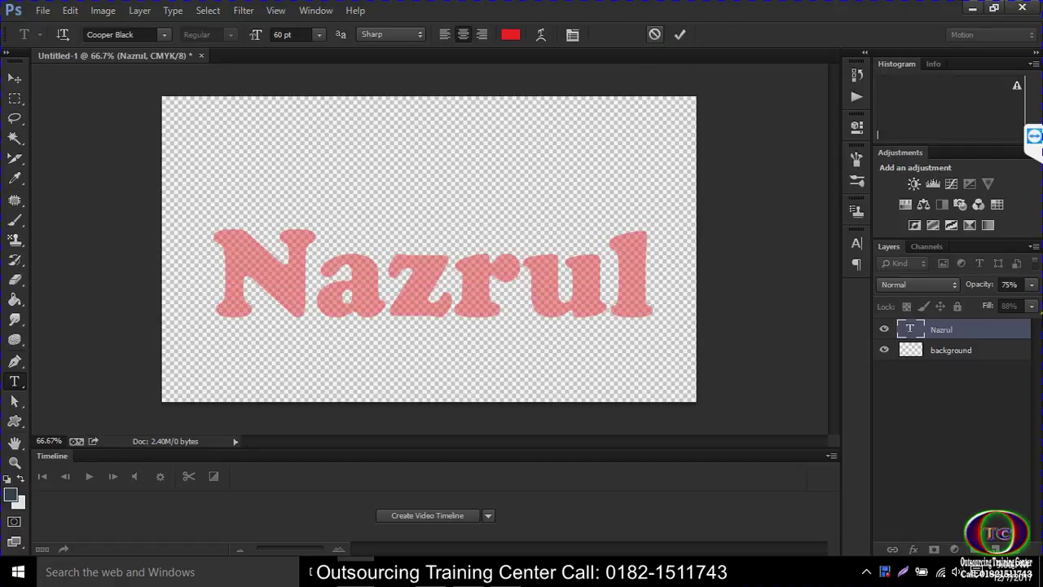
- Delete the Nazrul text layer and add a new empty Layer 1
right_click(959, 329)
click(808, 153)
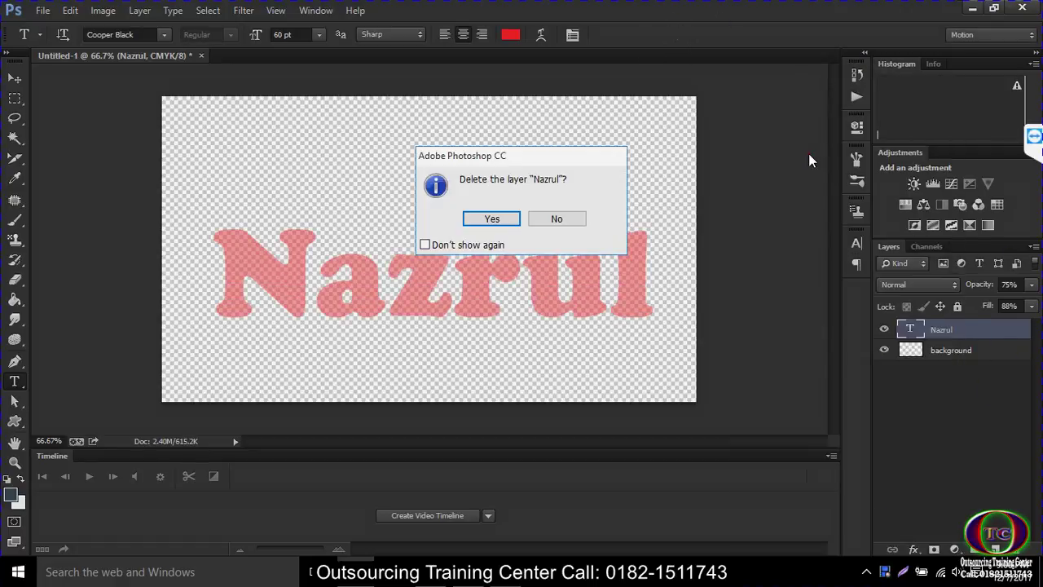
click(486, 219)
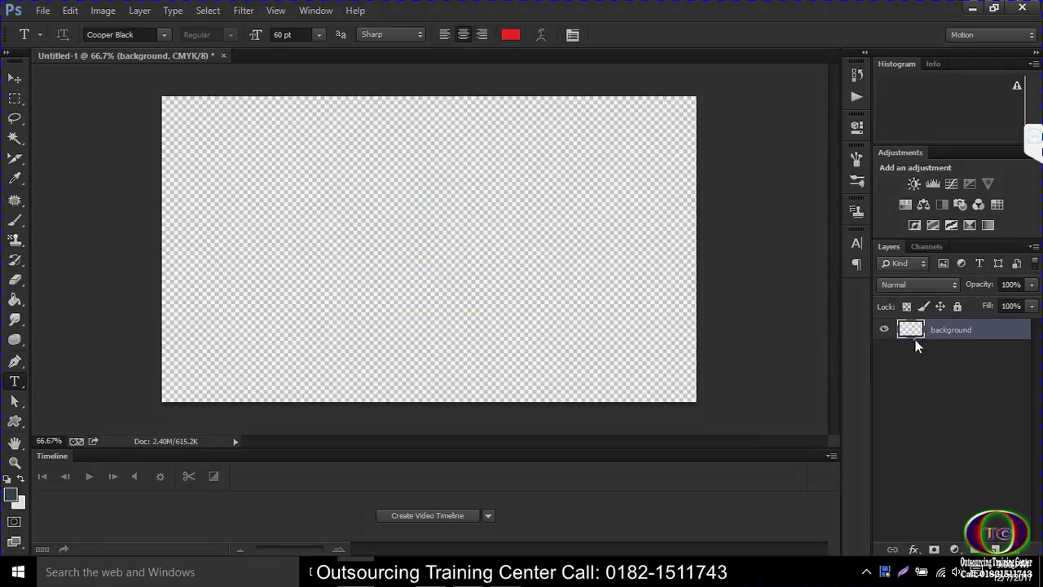
click(995, 549)
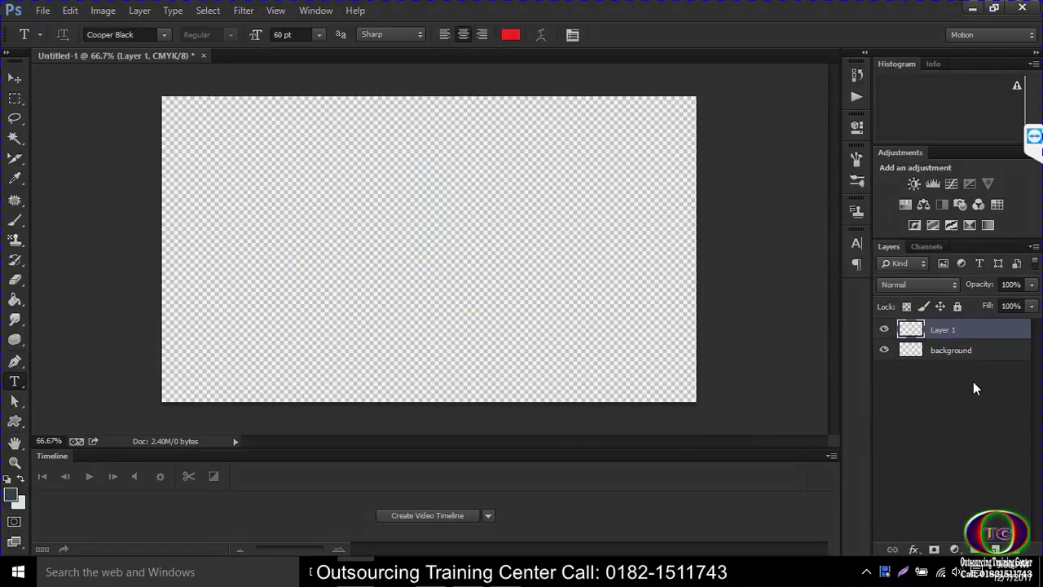
- Open the background layer's style settings and cancel without changes
click(955, 351)
double_click(953, 350)
click(907, 351)
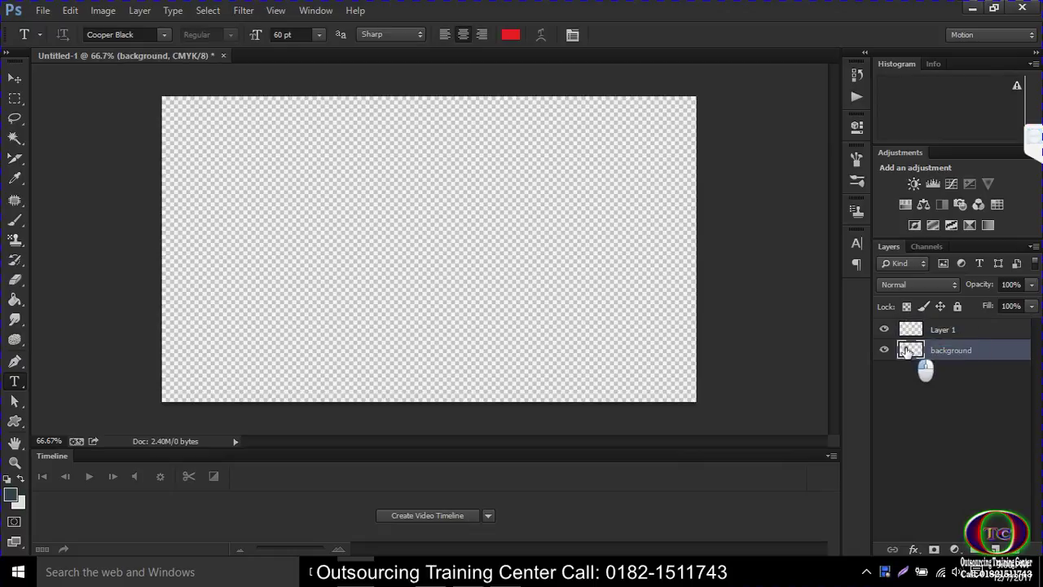
double_click(907, 350)
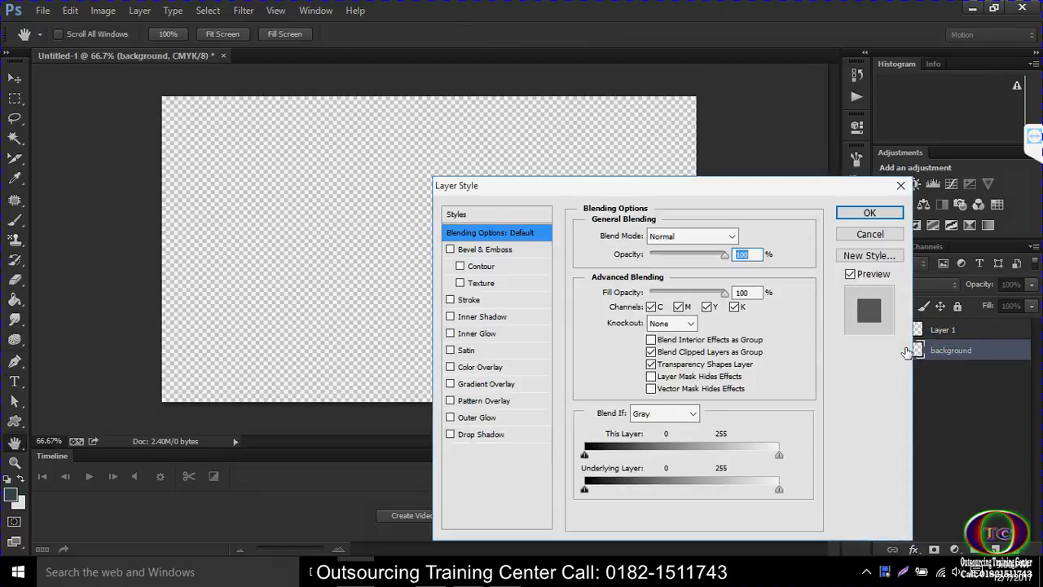
click(885, 233)
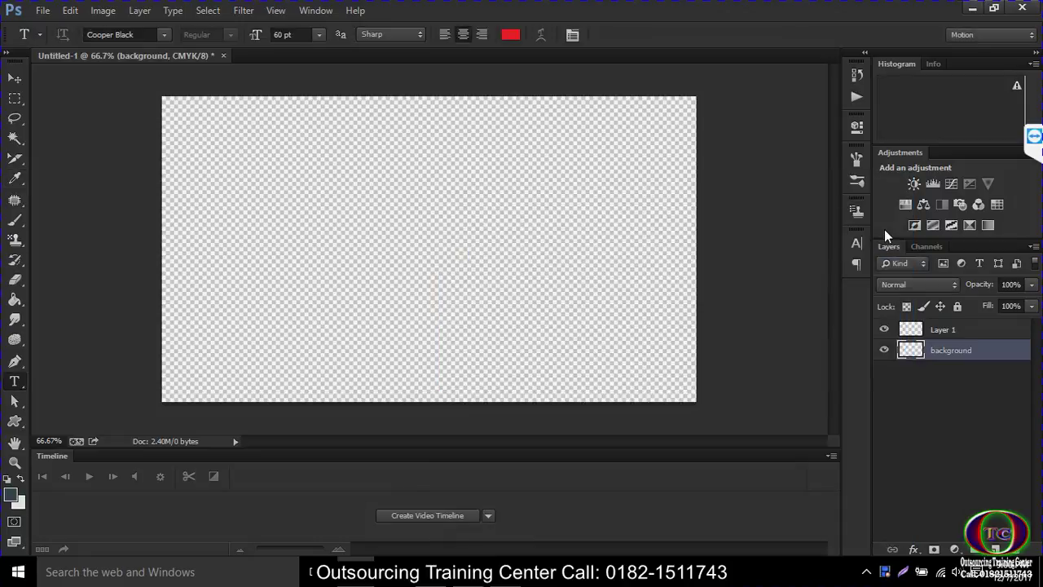
- Delete the empty background layer and fill Layer 1 with the light grey background colour
right_click(921, 353)
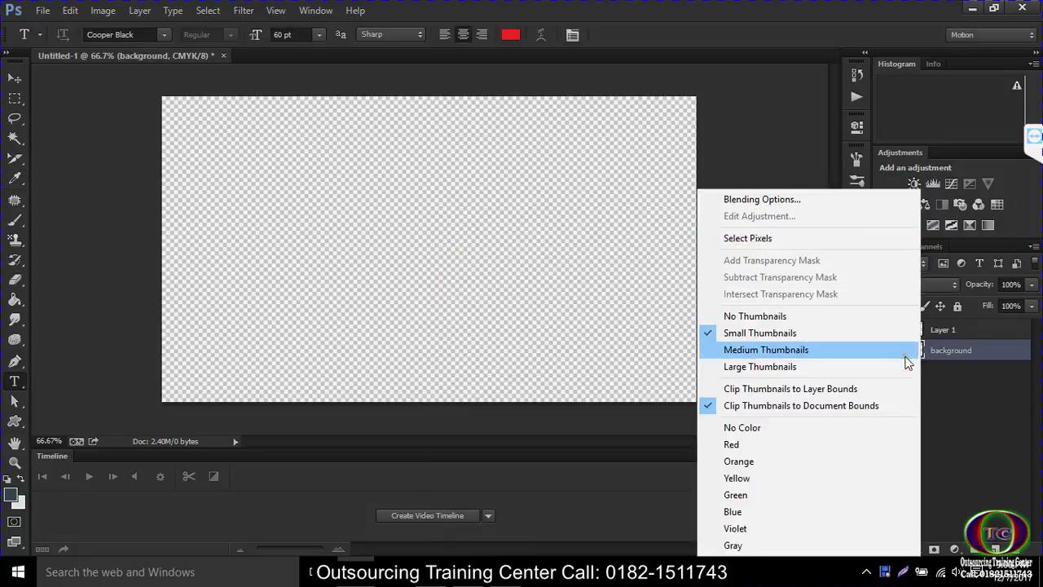
click(945, 348)
right_click(948, 346)
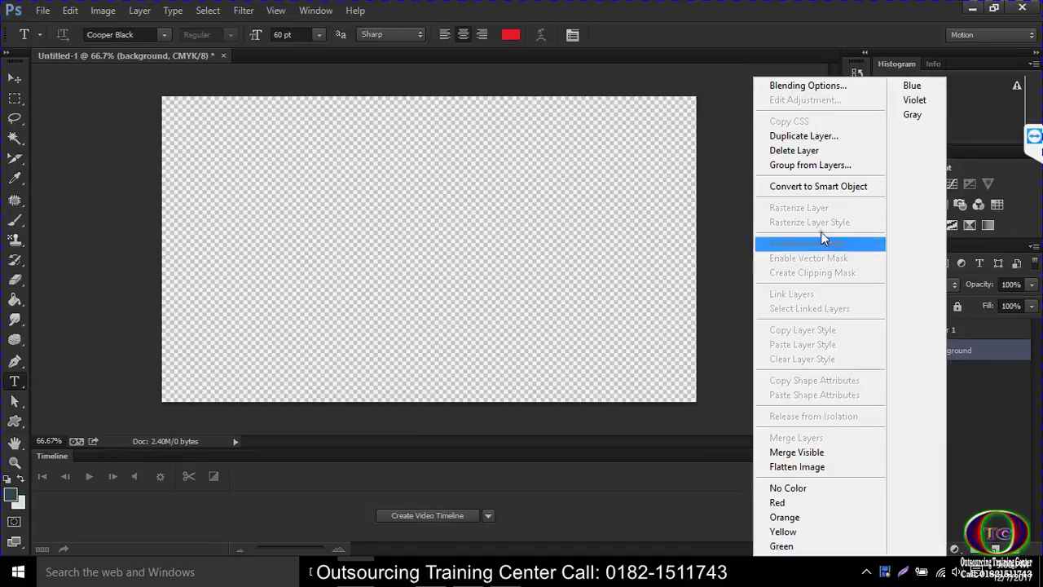
click(960, 349)
click(955, 334)
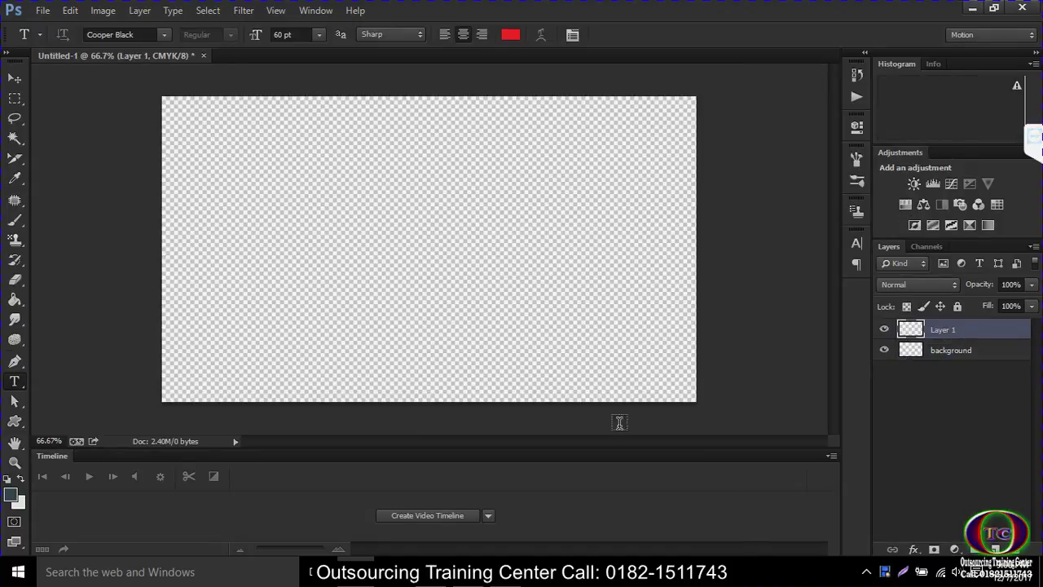
click(988, 360)
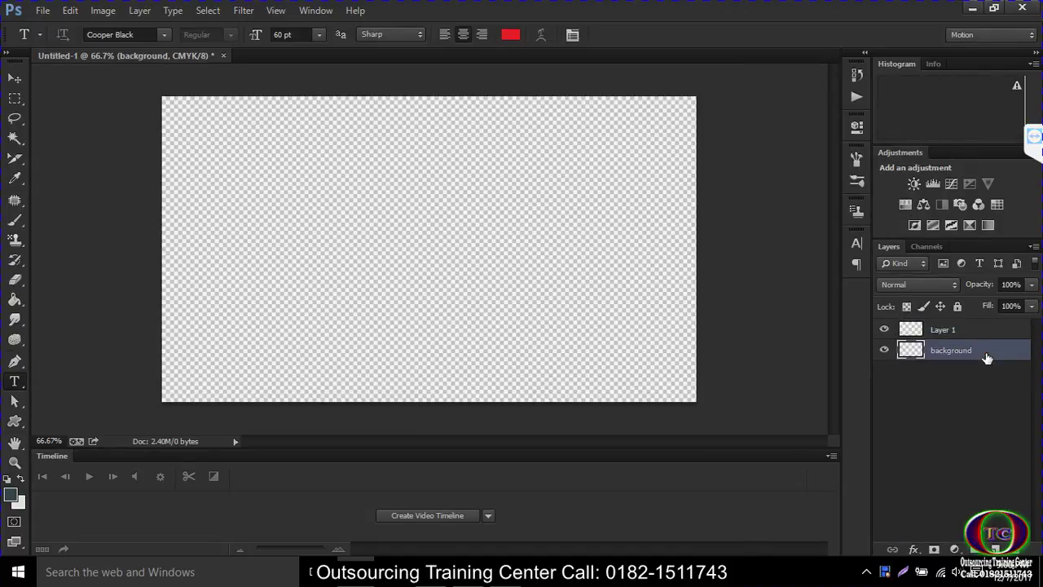
key(Delete)
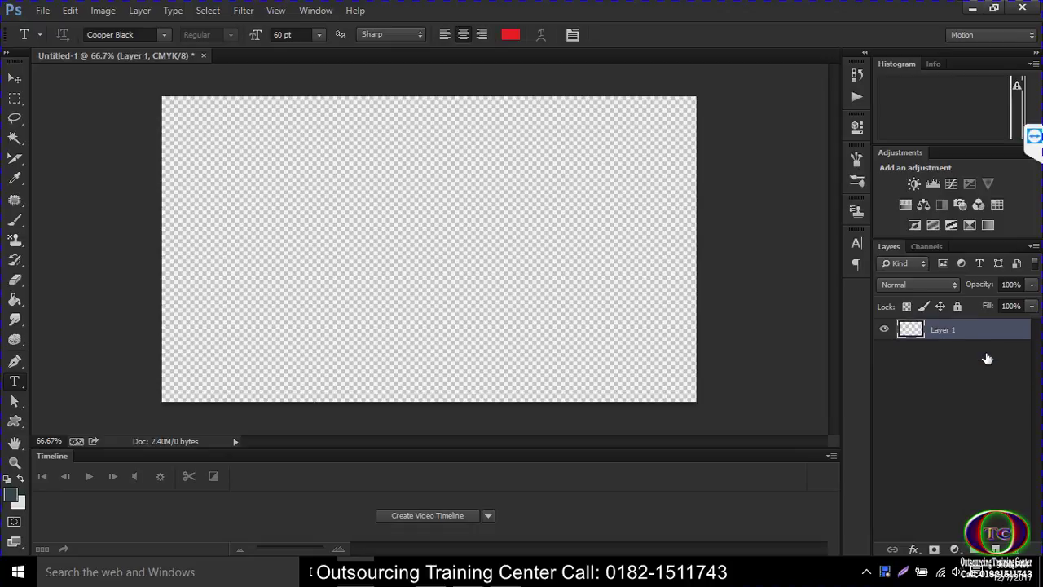
key(ctrl+BackSpace)
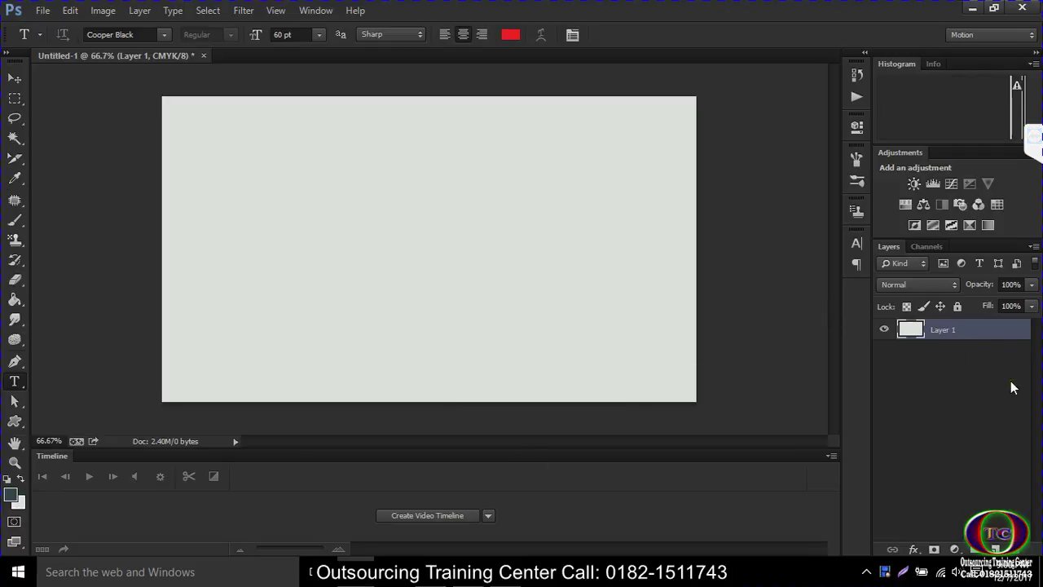
- Duplicate Layer 1 as Layer 1 copy
right_click(943, 342)
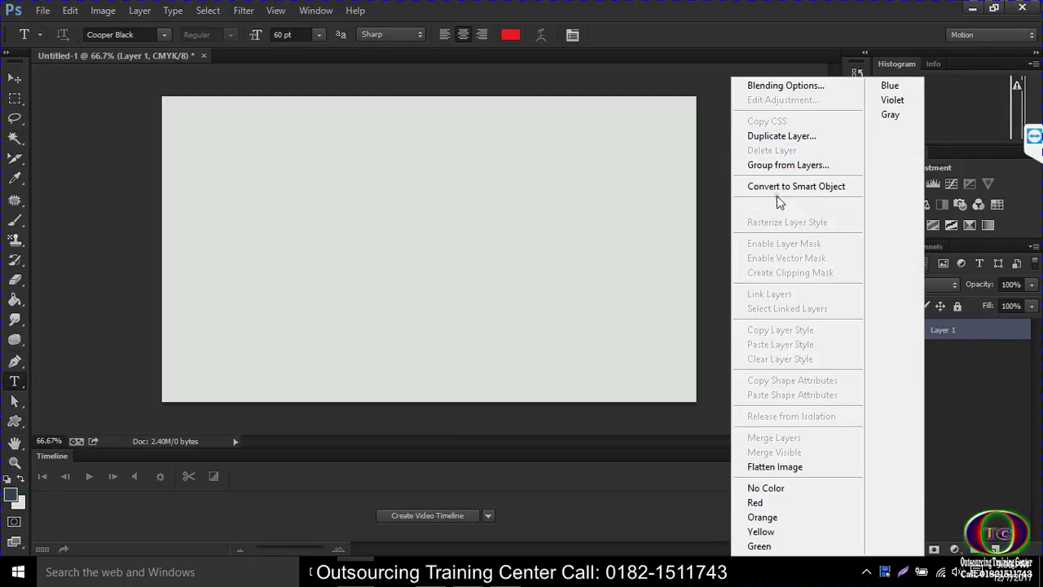
click(783, 136)
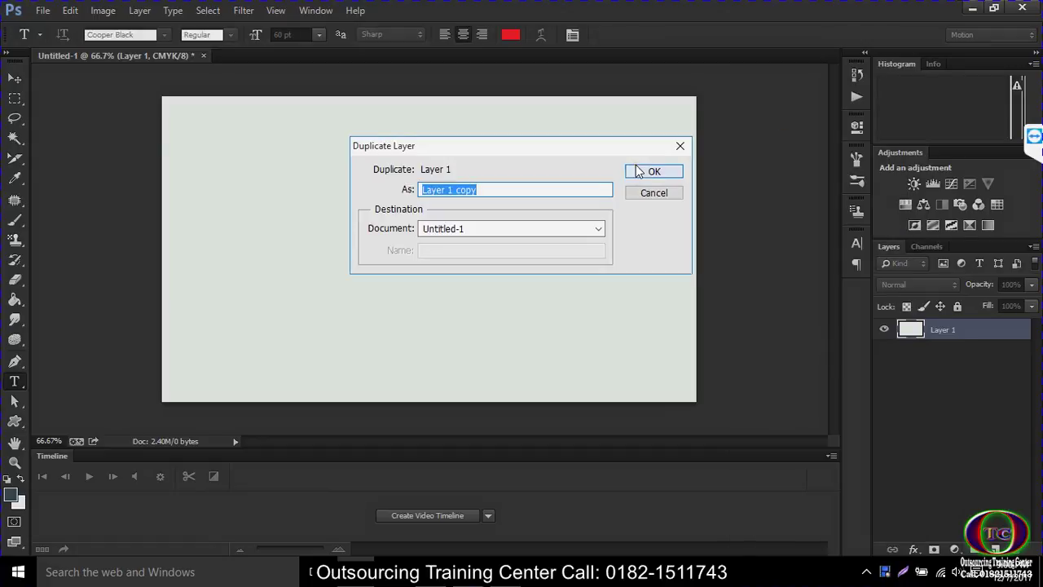
click(648, 172)
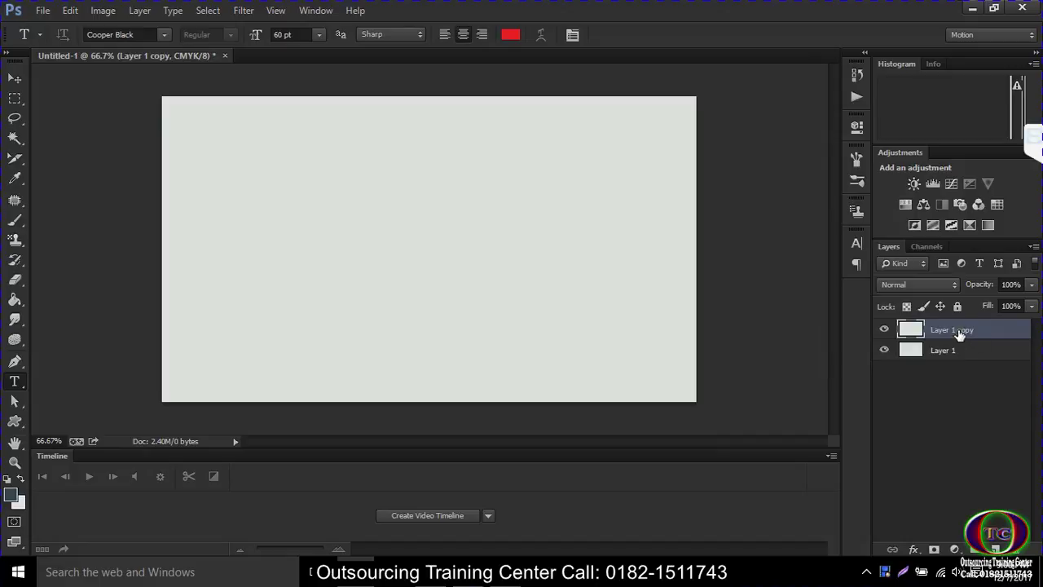
click(913, 329)
- Set the background colour to green 10f71a and fill Layer 1 copy with it
double_click(913, 329)
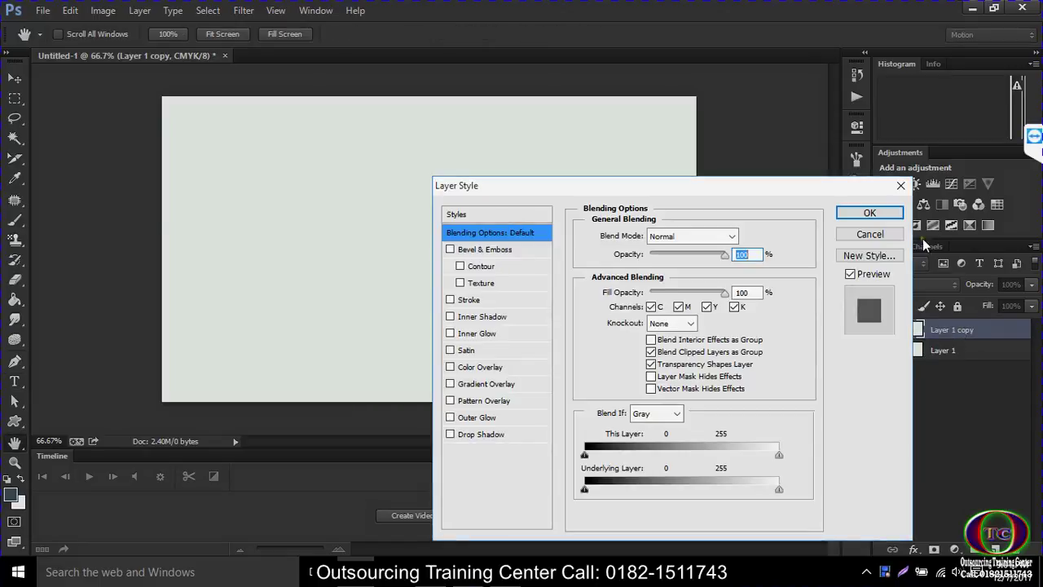
click(889, 239)
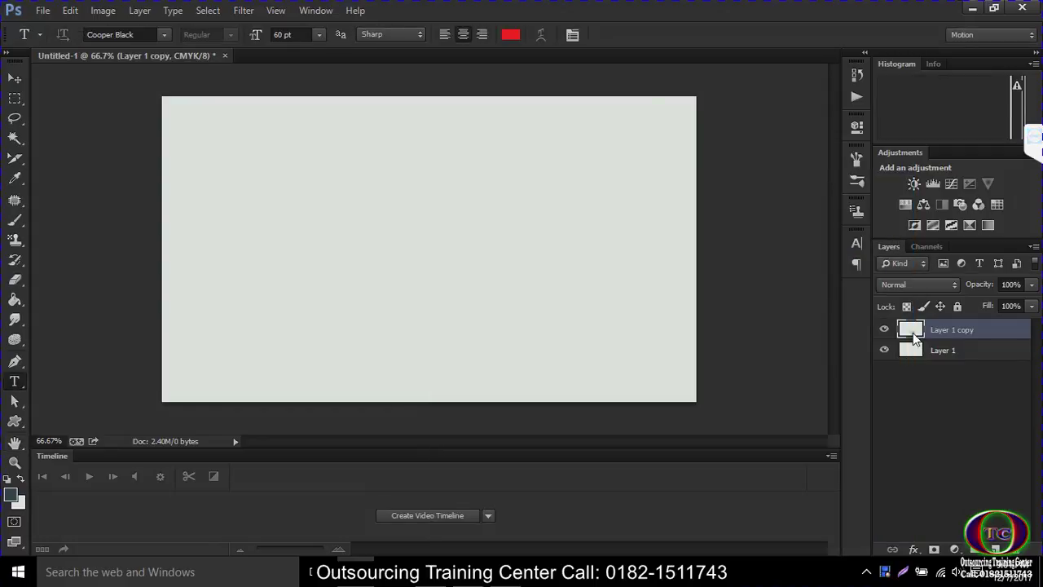
click(13, 499)
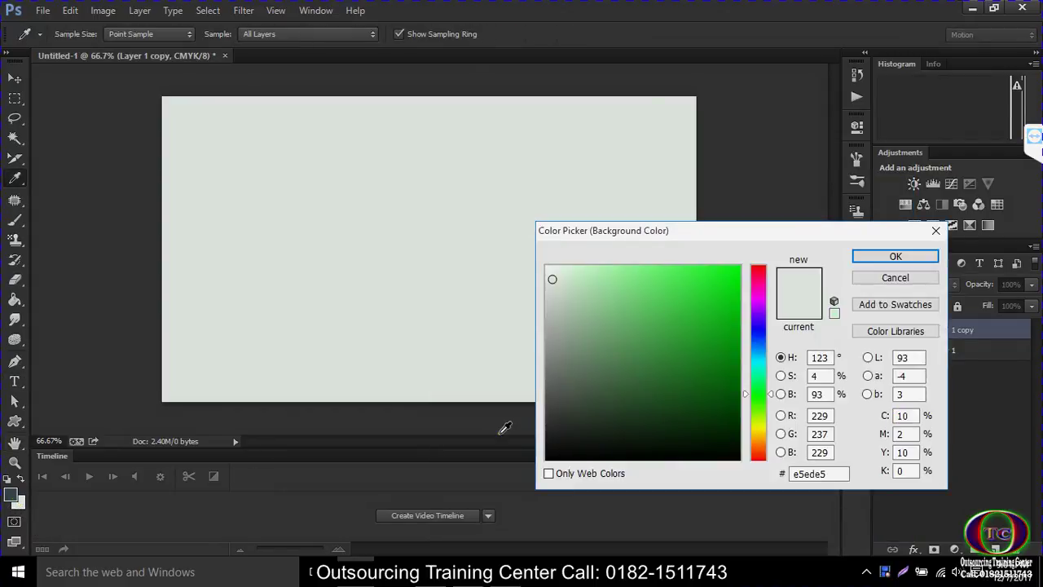
click(676, 303)
click(728, 271)
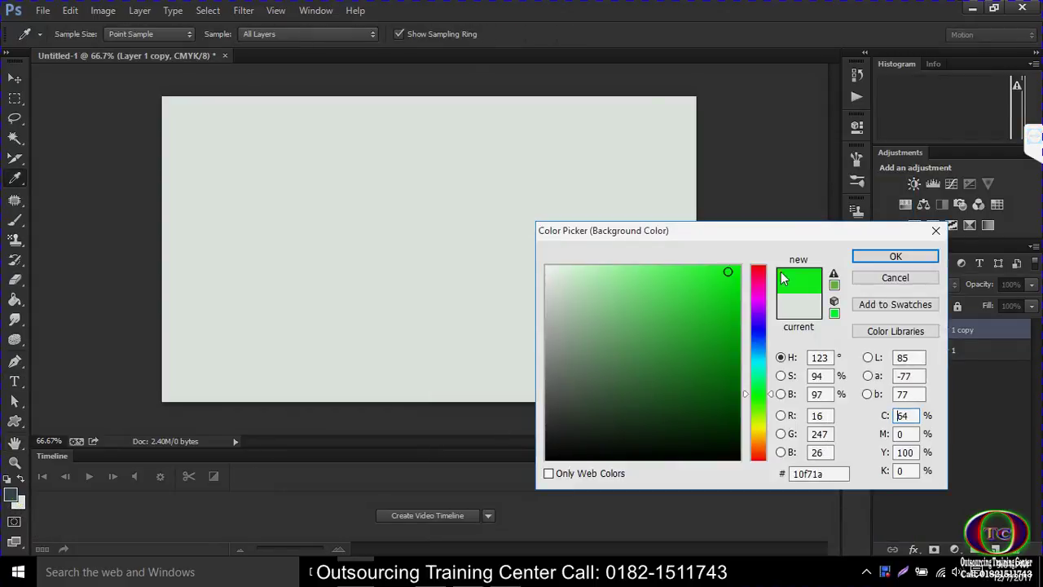
click(893, 257)
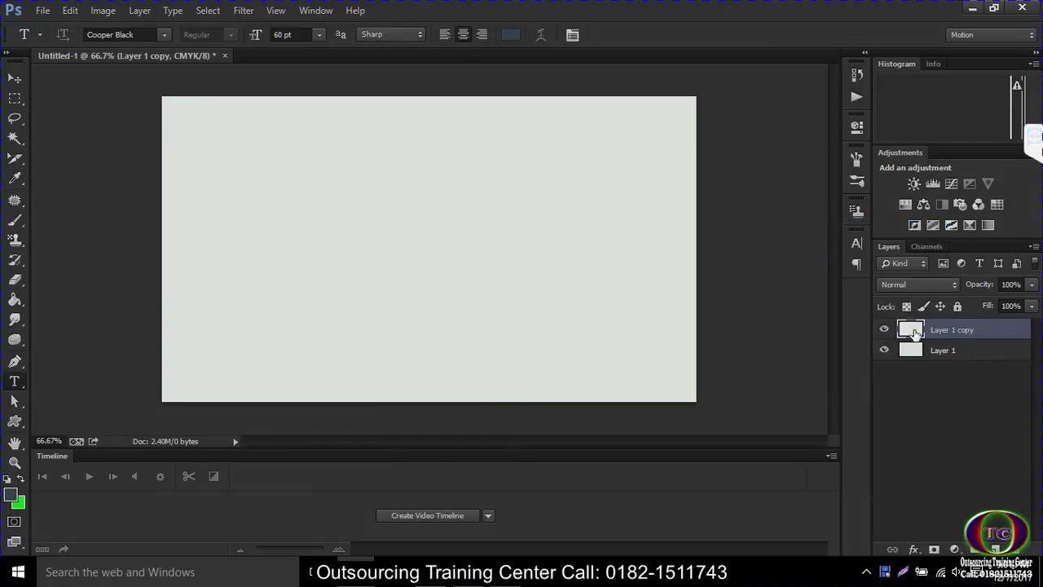
key(ctrl+BackSpace)
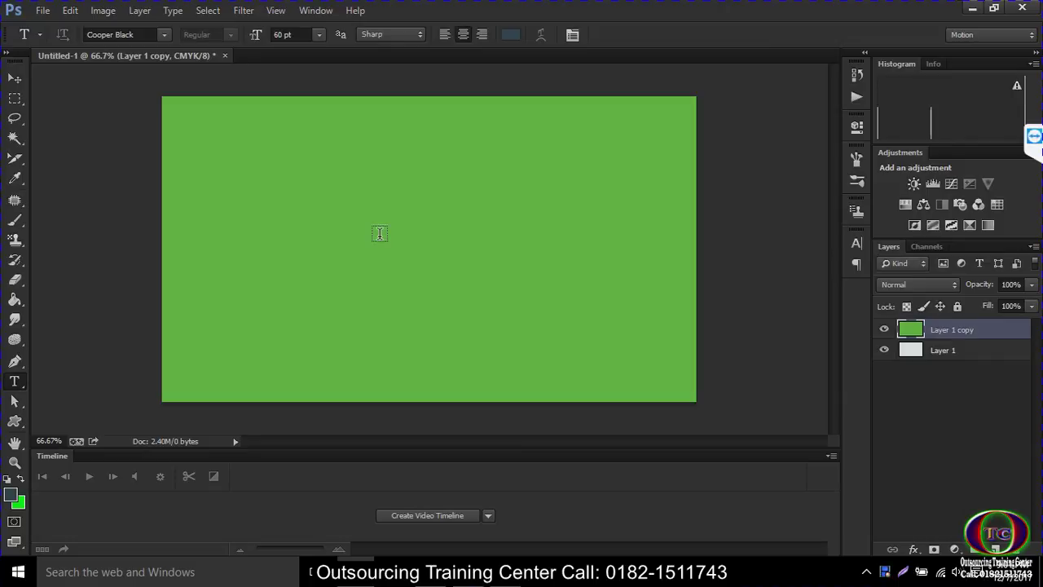
- Scale the green layer to 45.5% height as a centre band and check its visibility
key(ctrl+t)
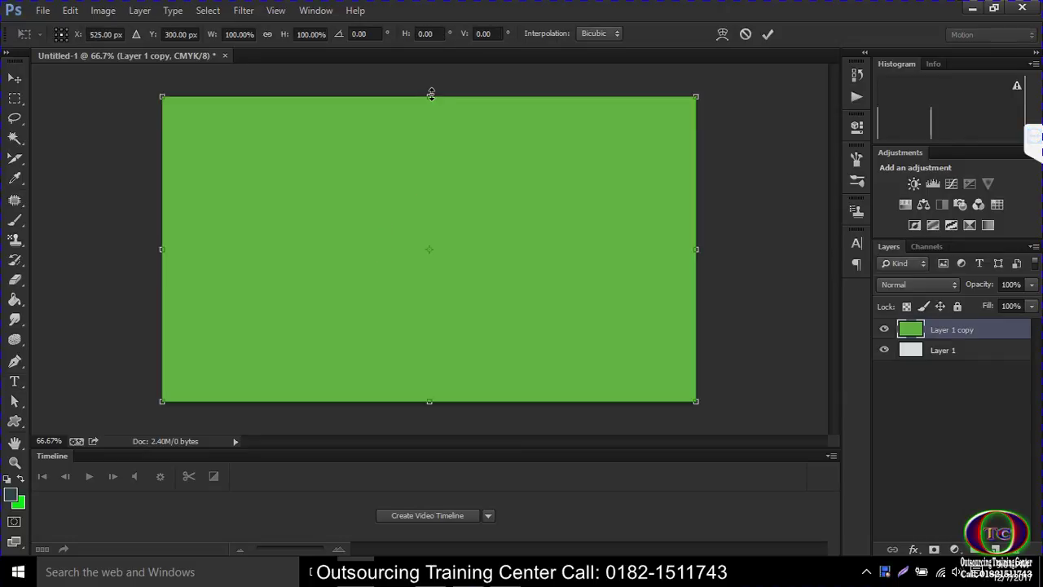
drag(431, 96, 431, 178)
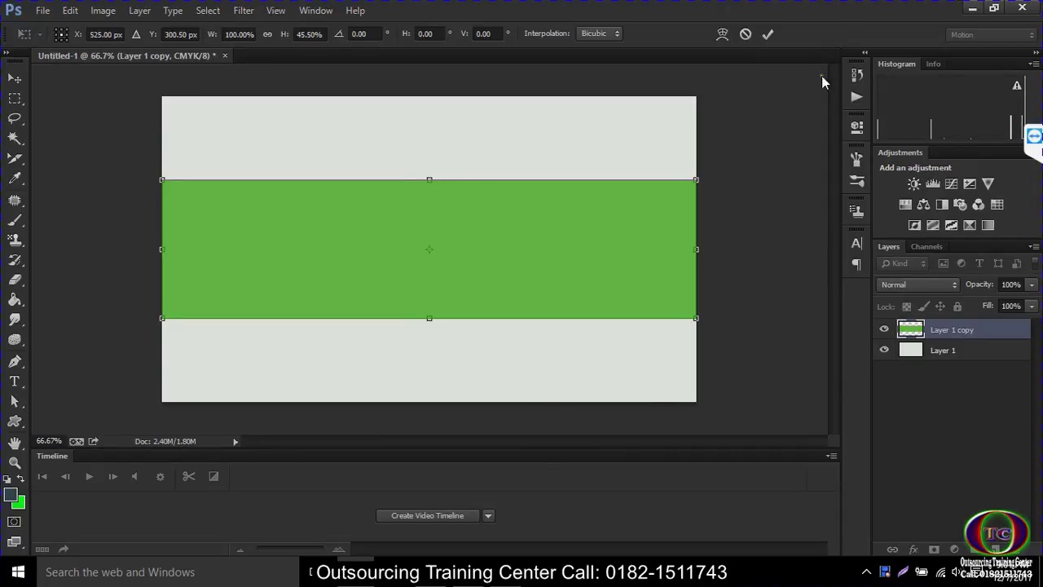
click(769, 34)
key(t)
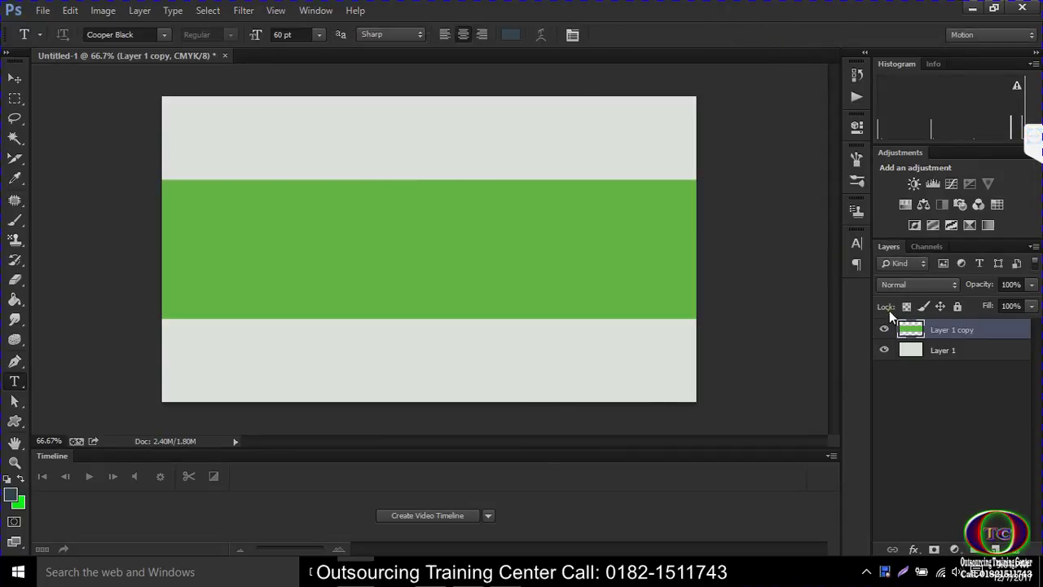
click(885, 330)
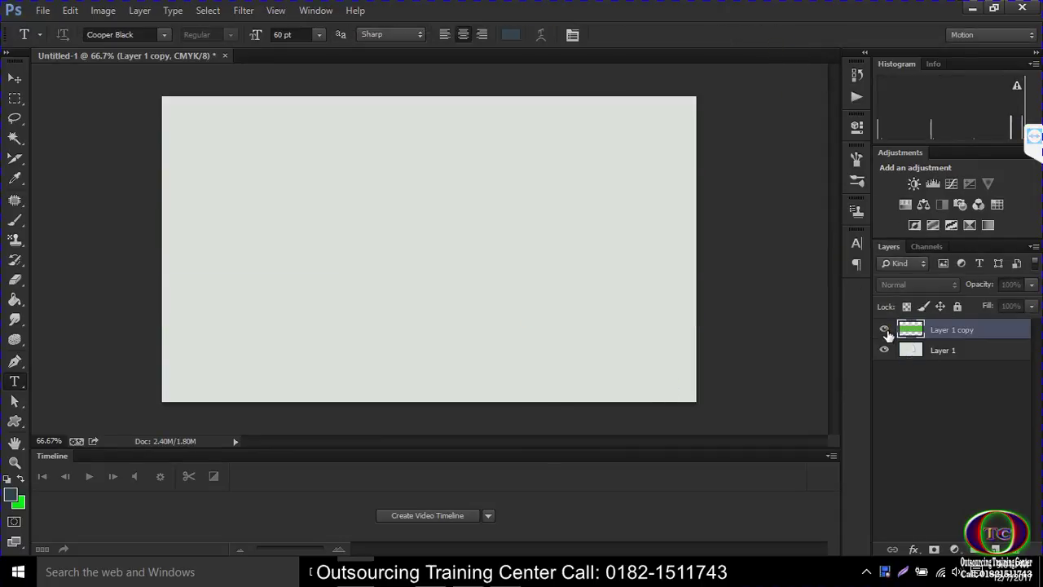
click(885, 330)
click(885, 330)
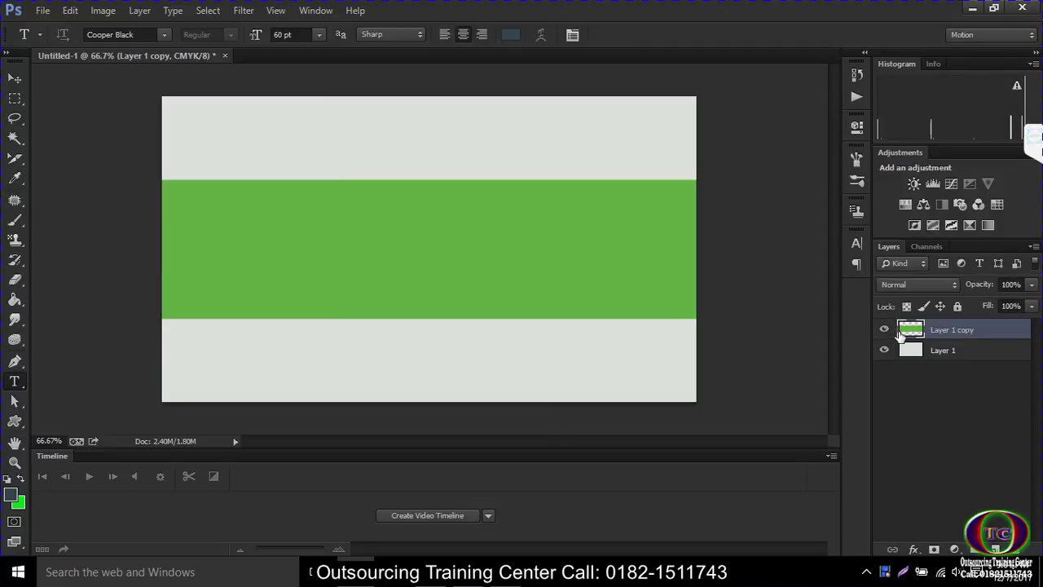
- Merge the green band down into Layer 1, keeping the name Layer 1
right_click(924, 328)
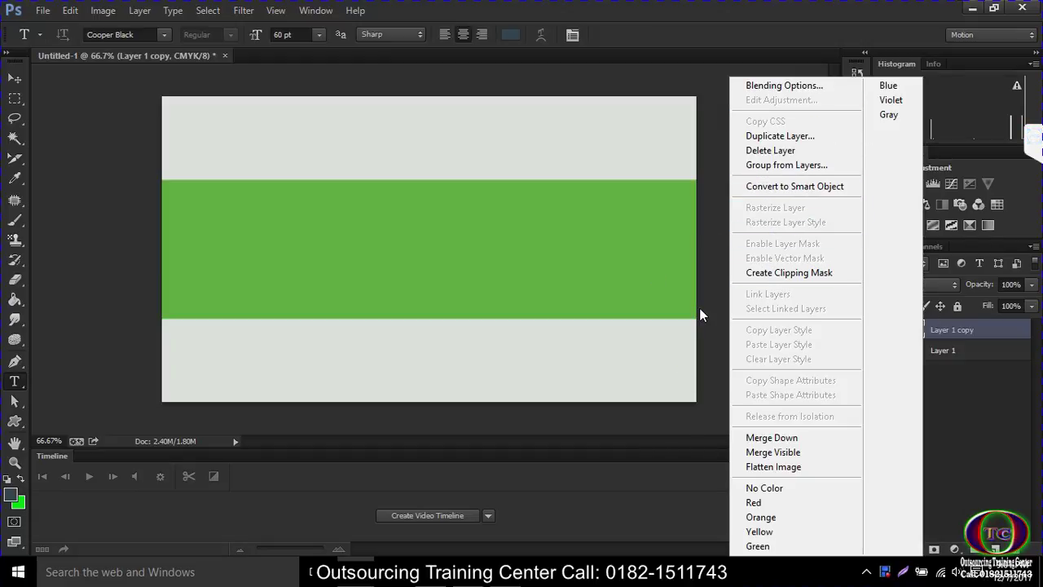
click(981, 372)
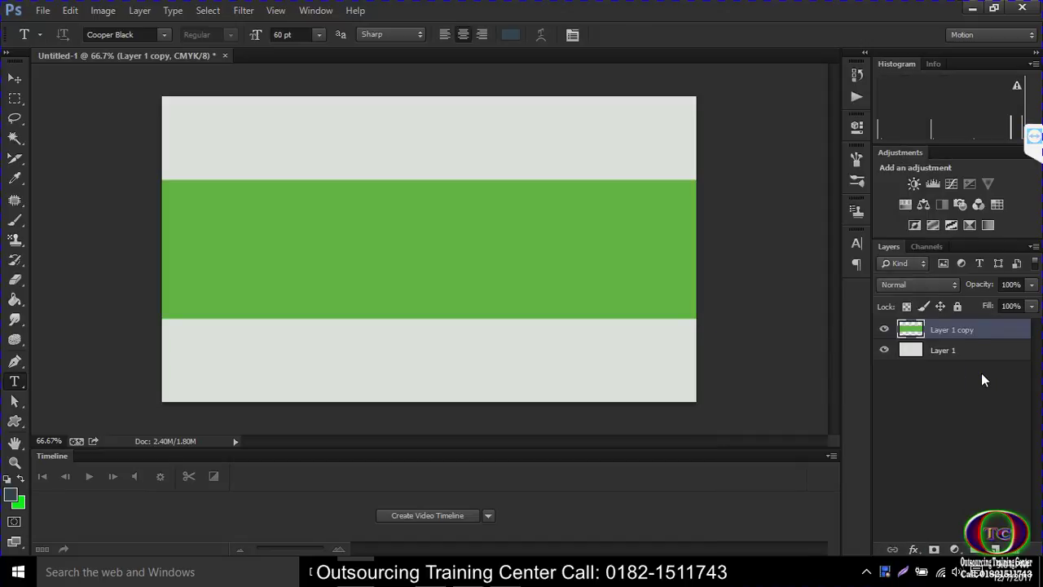
right_click(934, 329)
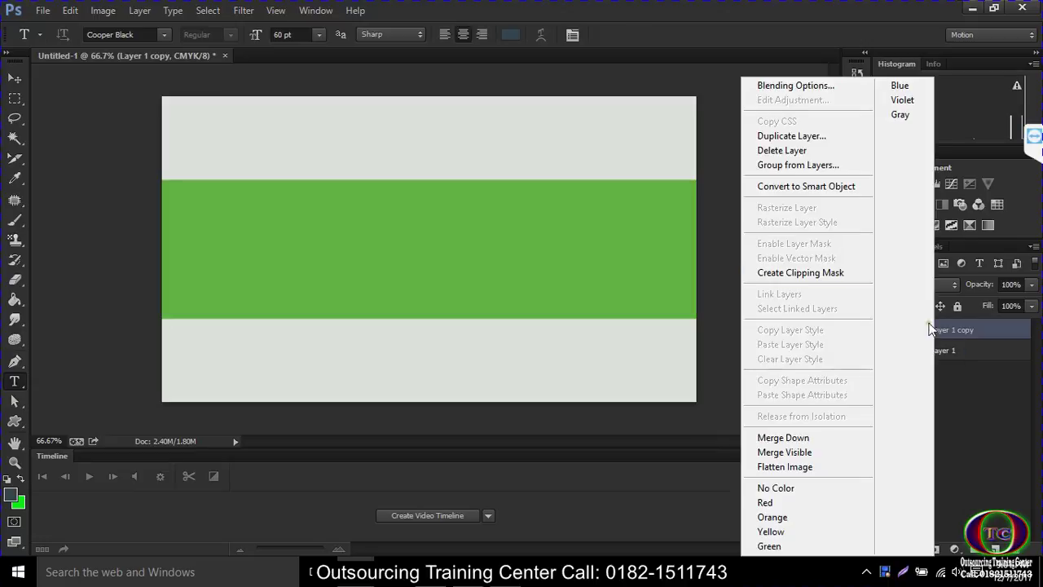
click(773, 496)
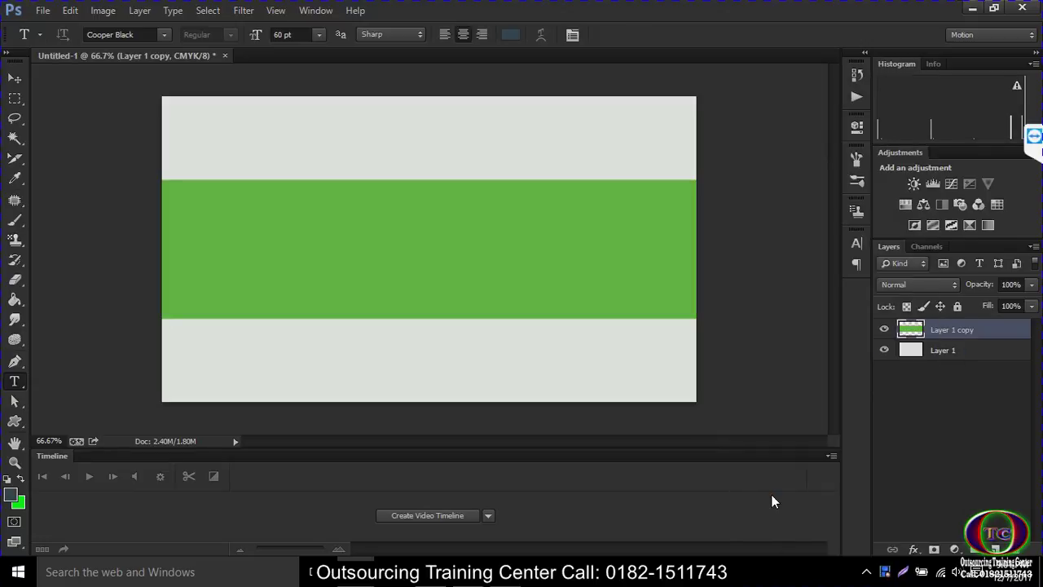
right_click(931, 330)
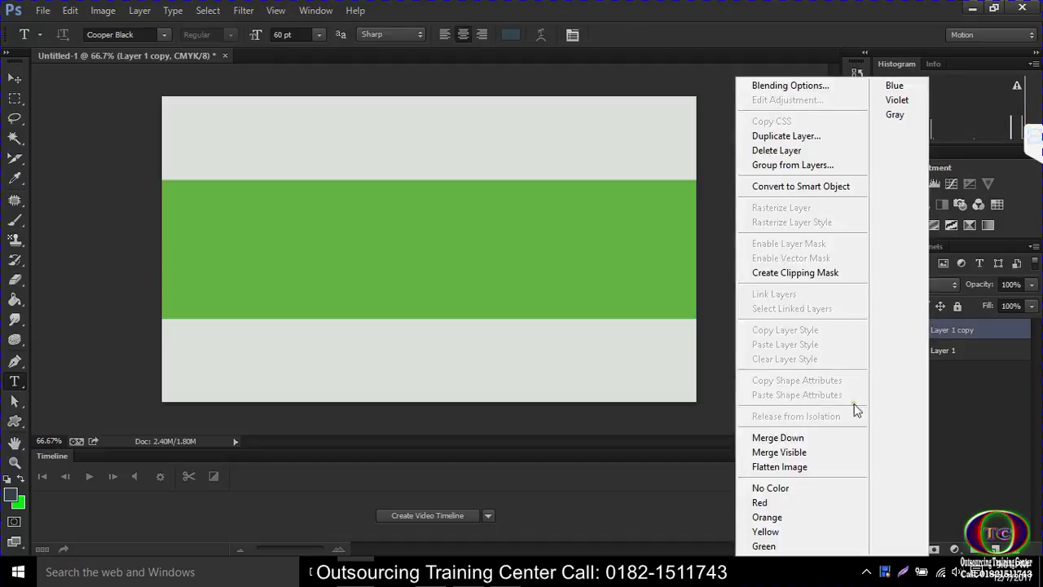
click(758, 438)
double_click(957, 331)
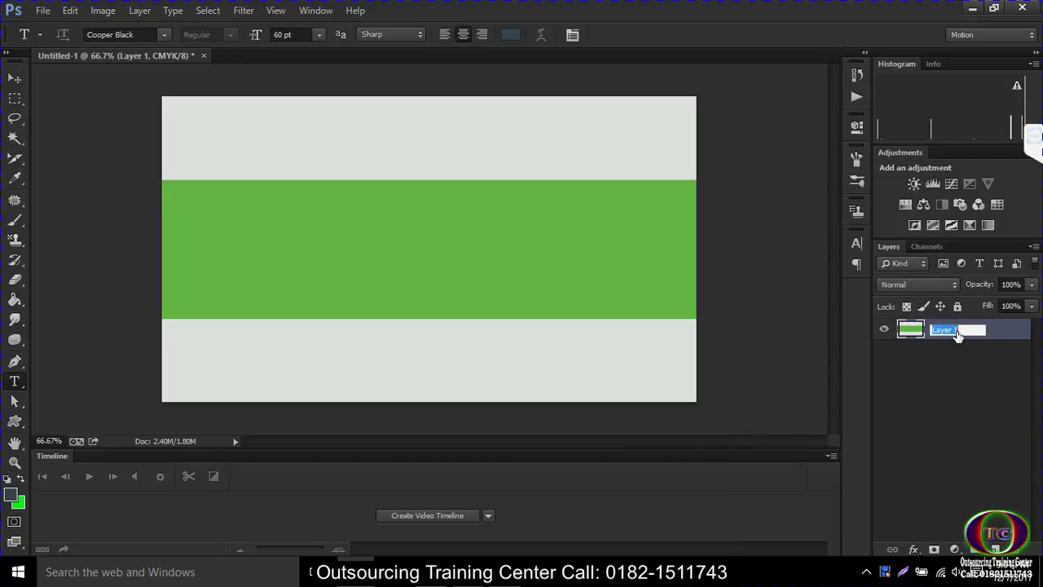
key(Return)
- Flatten the image into a single locked Background layer
right_click(909, 338)
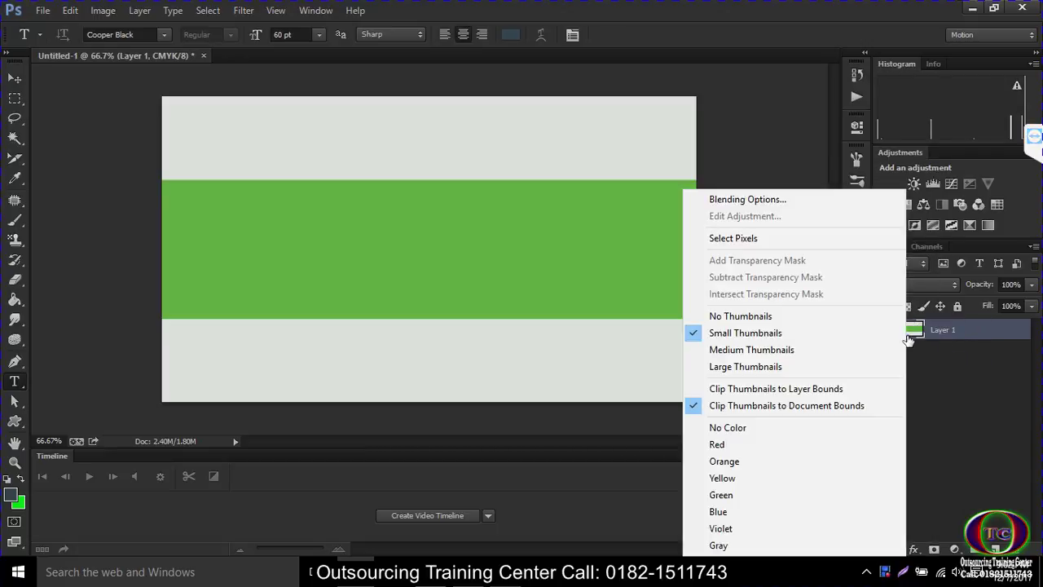
right_click(971, 330)
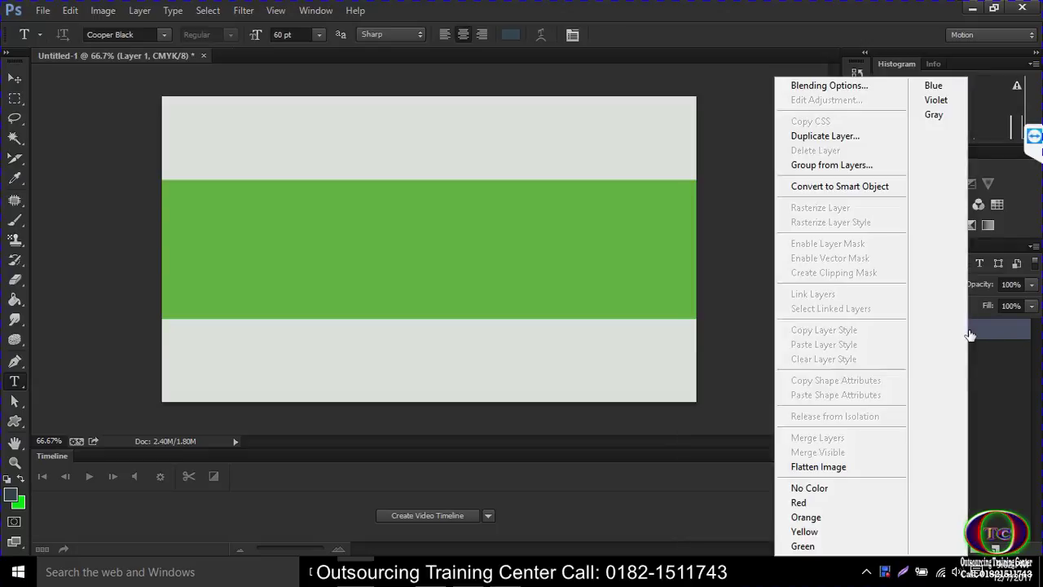
click(810, 470)
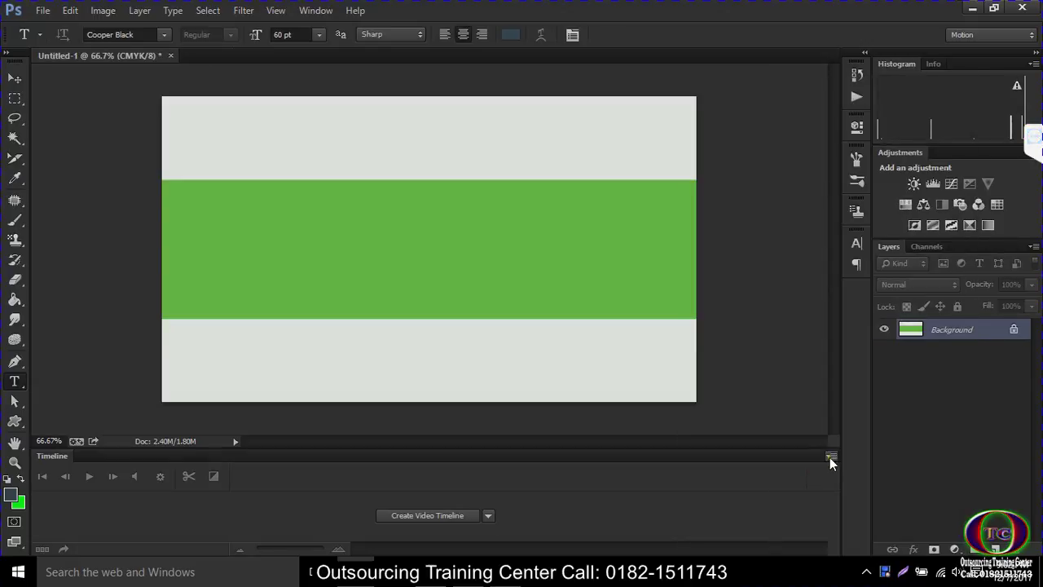
right_click(956, 344)
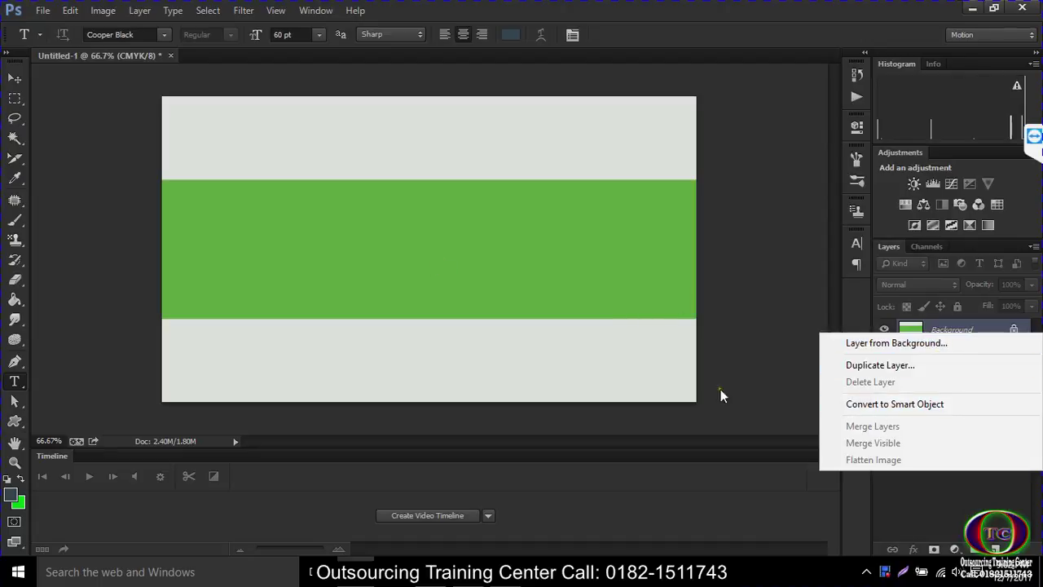
click(449, 243)
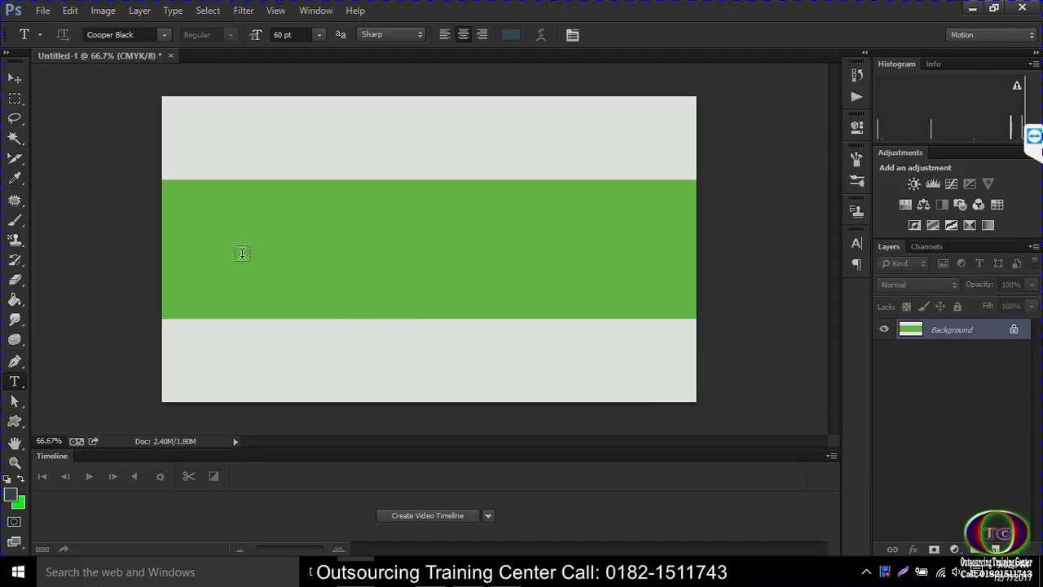
- Type 'outsourcing' in Cooper Black 60 pt on the green band and commit it
click(343, 242)
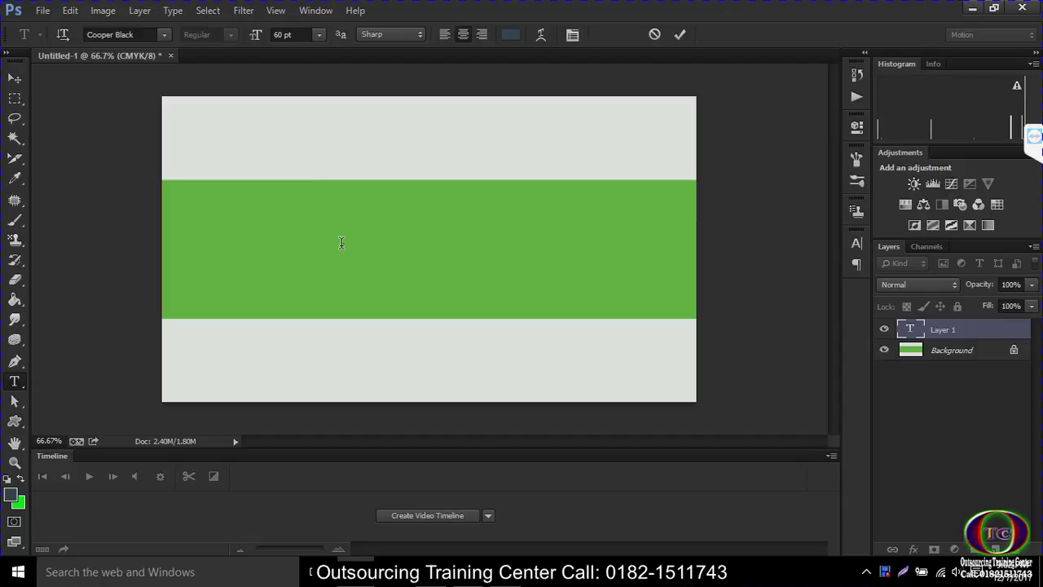
text(out)
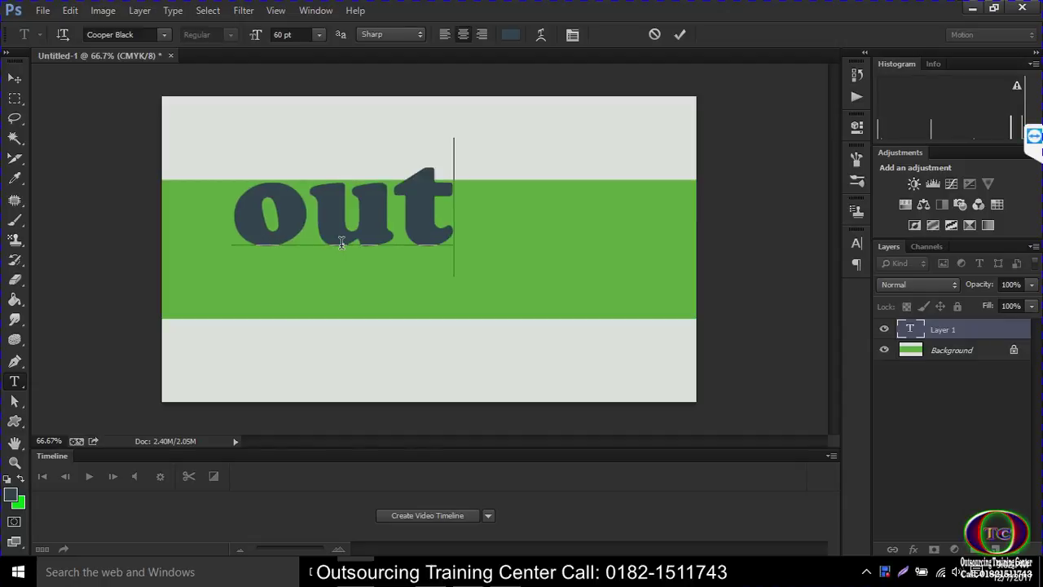
text(s)
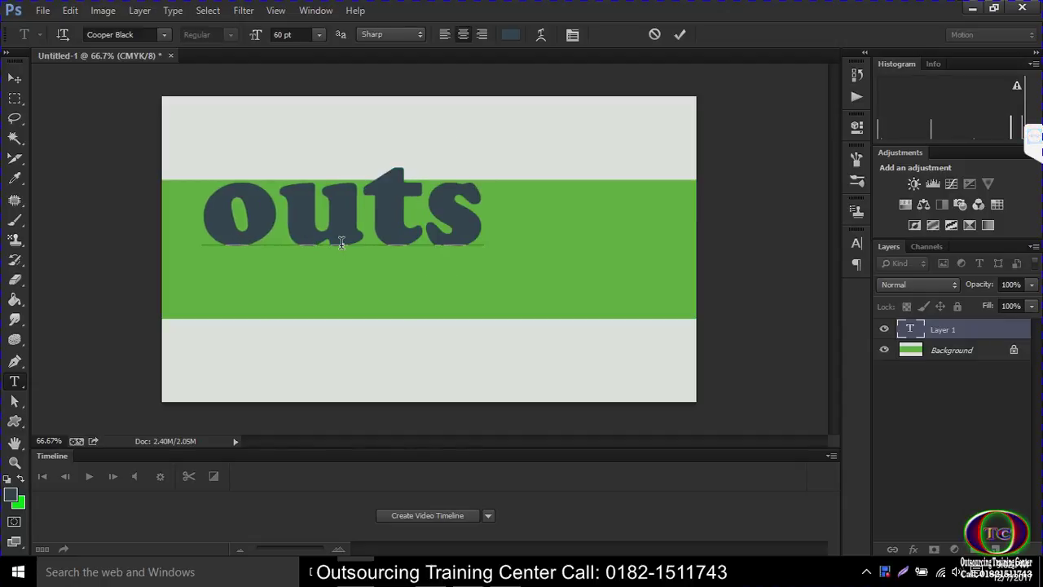
text(ourc)
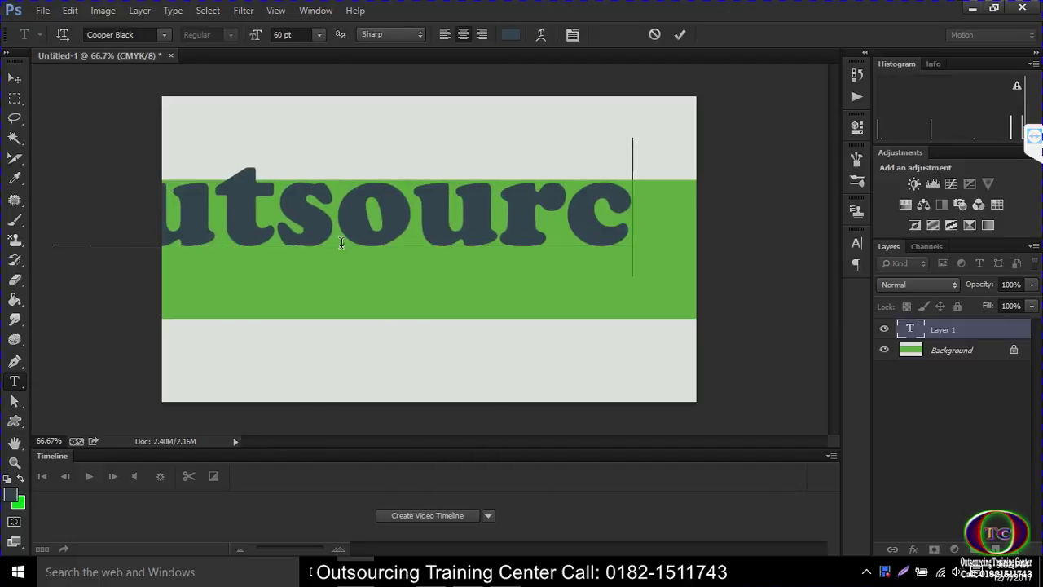
text(ing)
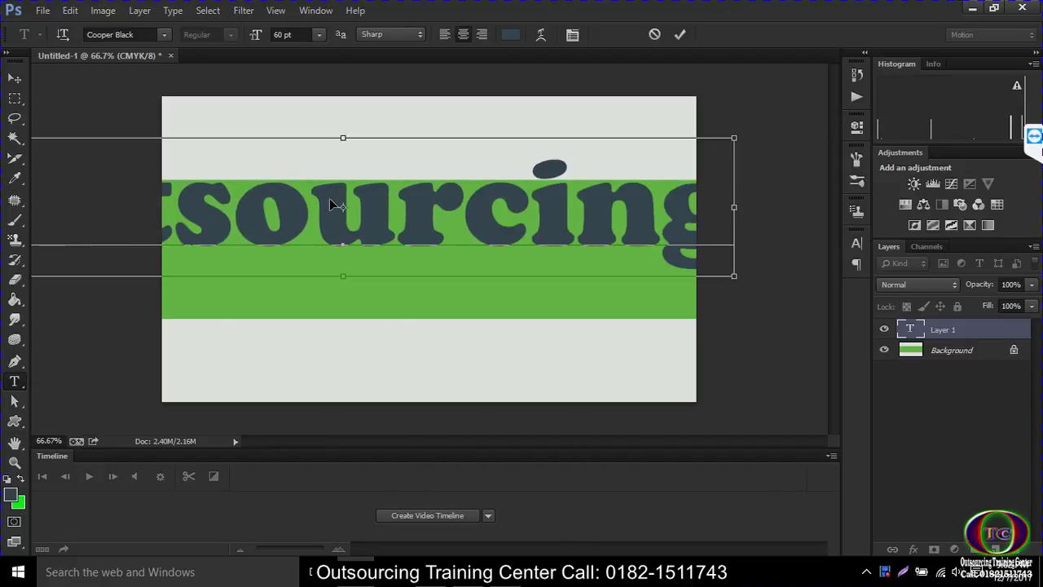
key(ctrl+t)
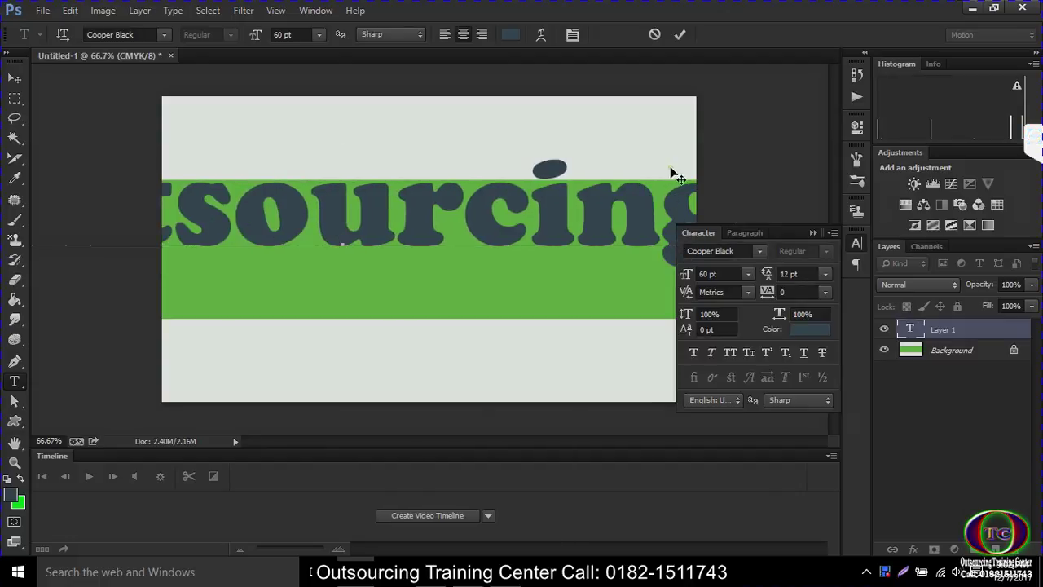
click(680, 35)
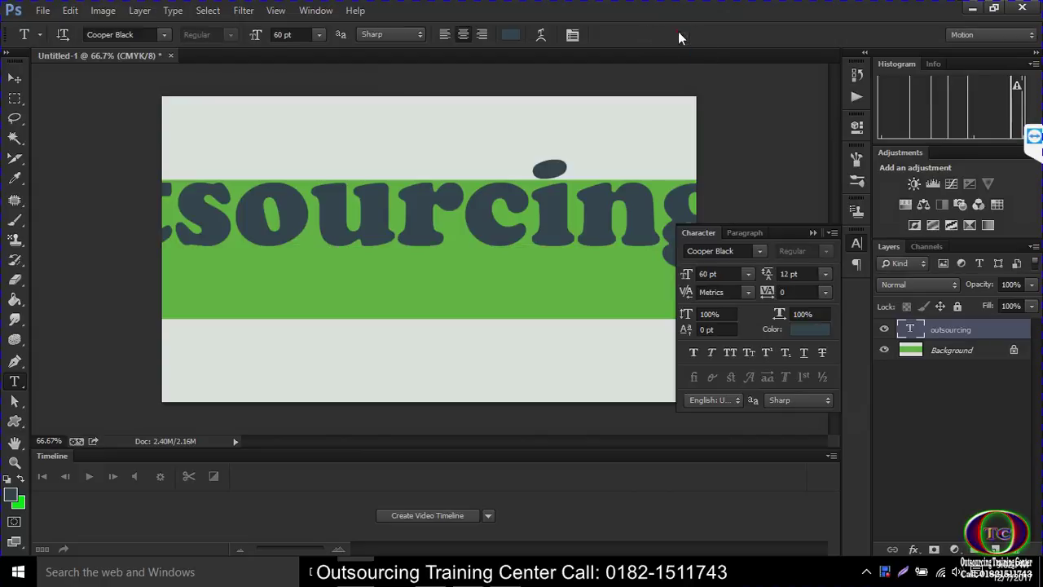
- Colour the outsourcing text bright orange
double_click(576, 217)
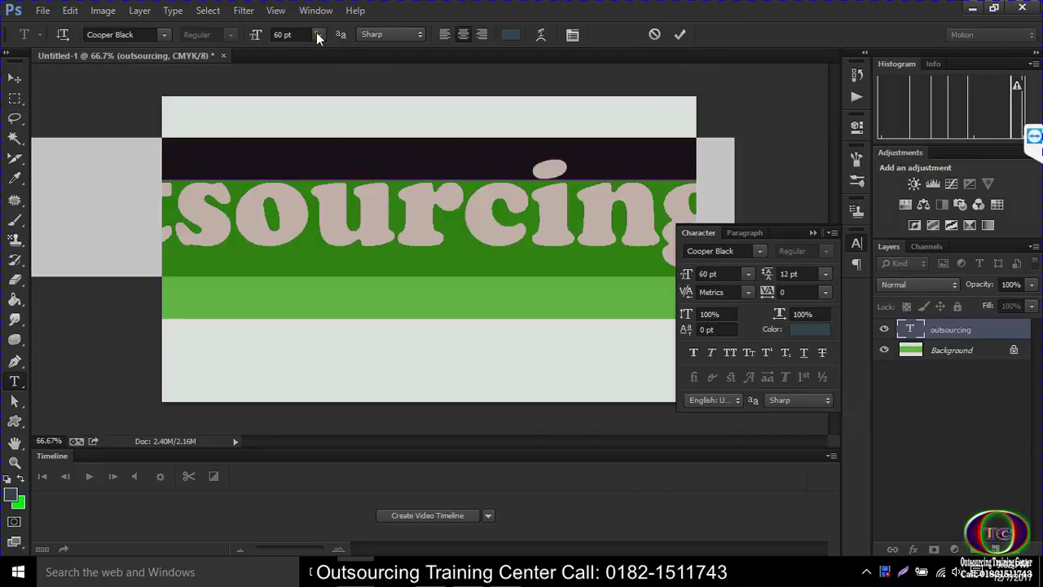
click(510, 34)
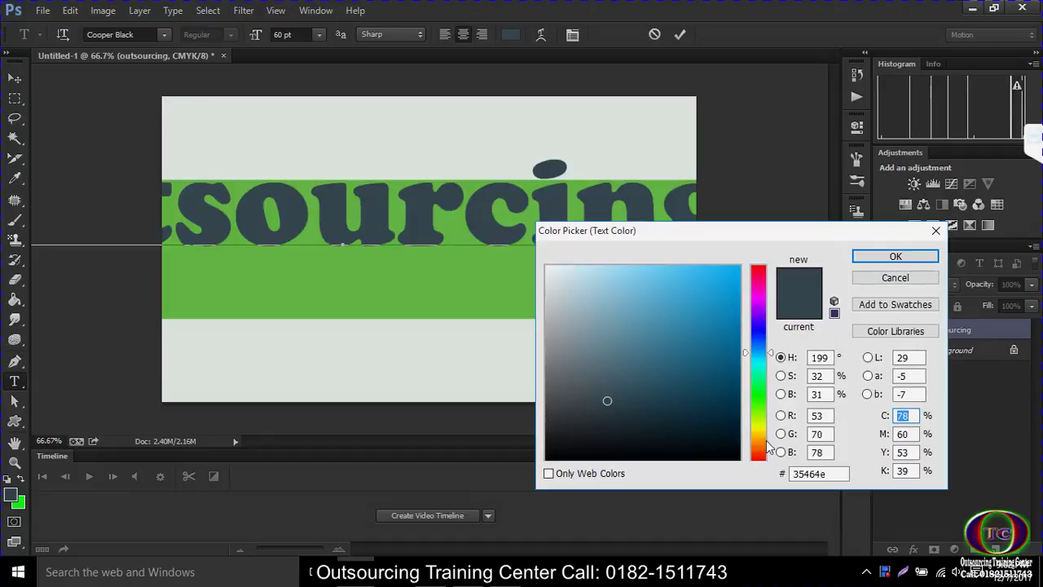
mouse_move(766, 436)
mouse_down()
mouse_move(759, 368)
mouse_move(766, 379)
mouse_up()
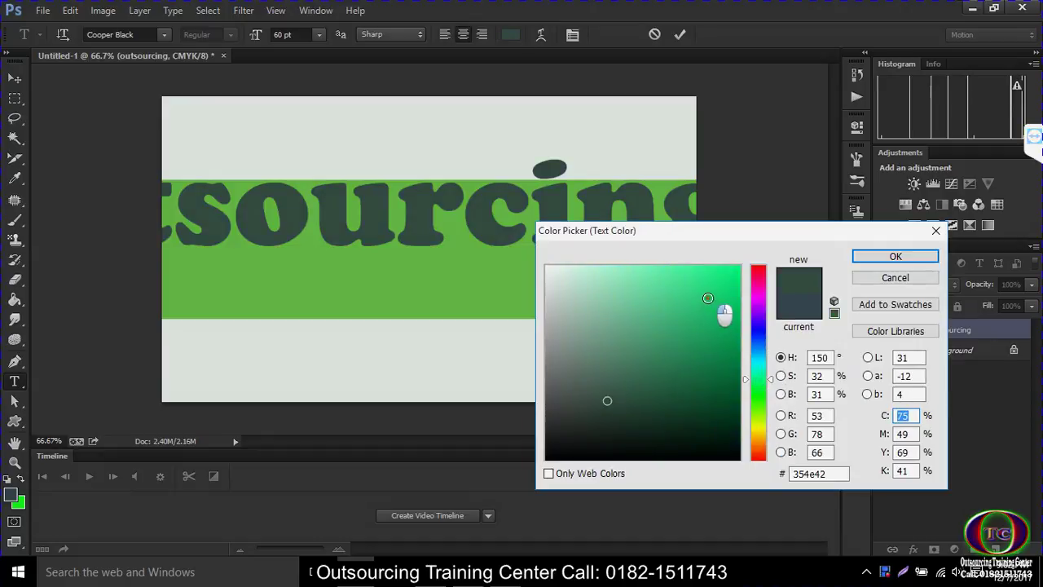
click(707, 299)
click(764, 433)
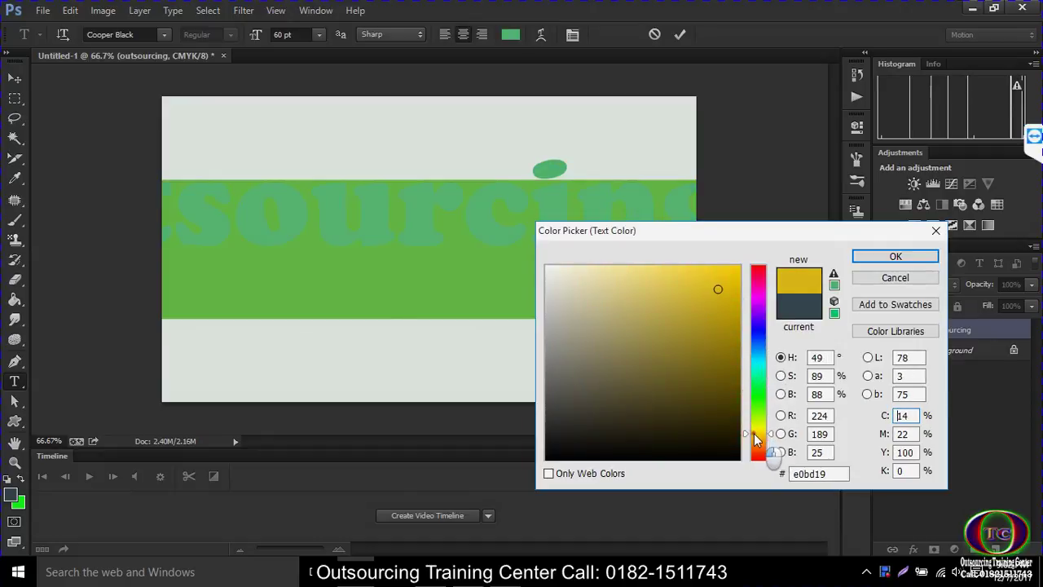
drag(765, 434, 764, 446)
mouse_move(719, 313)
mouse_down()
mouse_move(735, 296)
mouse_move(731, 274)
mouse_up()
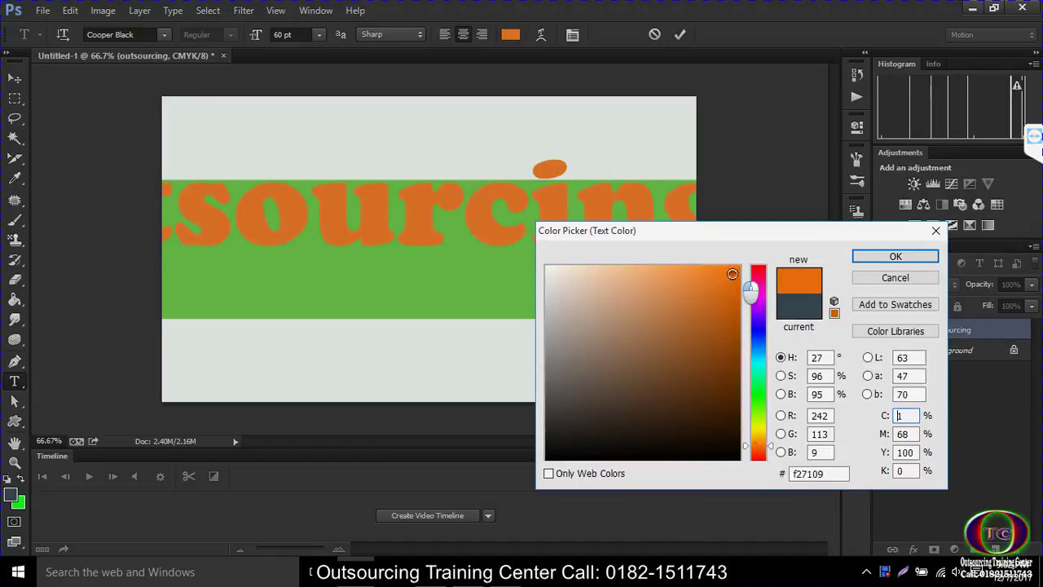
click(858, 259)
click(855, 243)
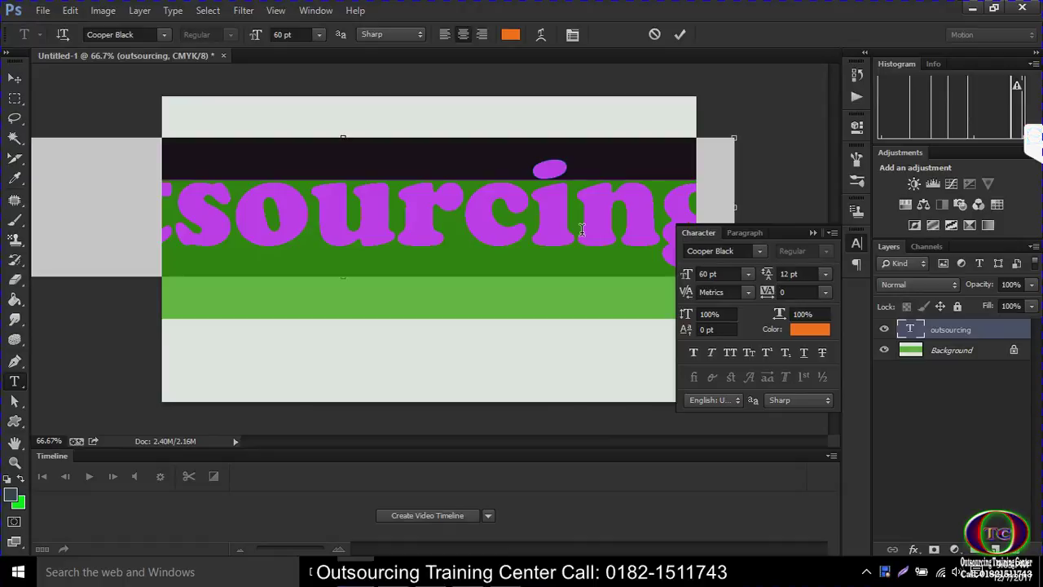
click(572, 237)
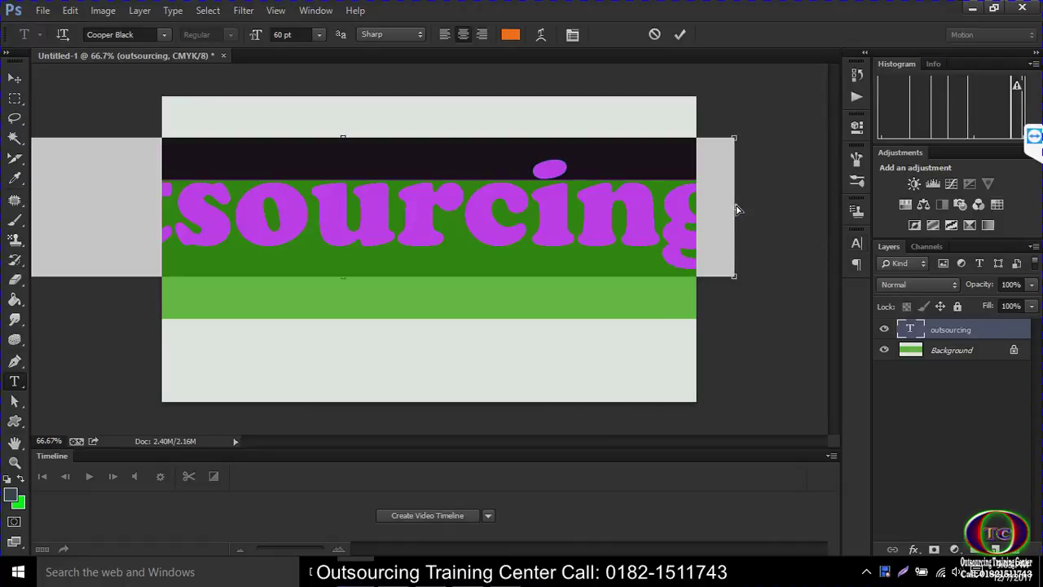
click(679, 36)
- Squeeze the outsourcing text to about 59% width and centre it on the green band
key(ctrl+t)
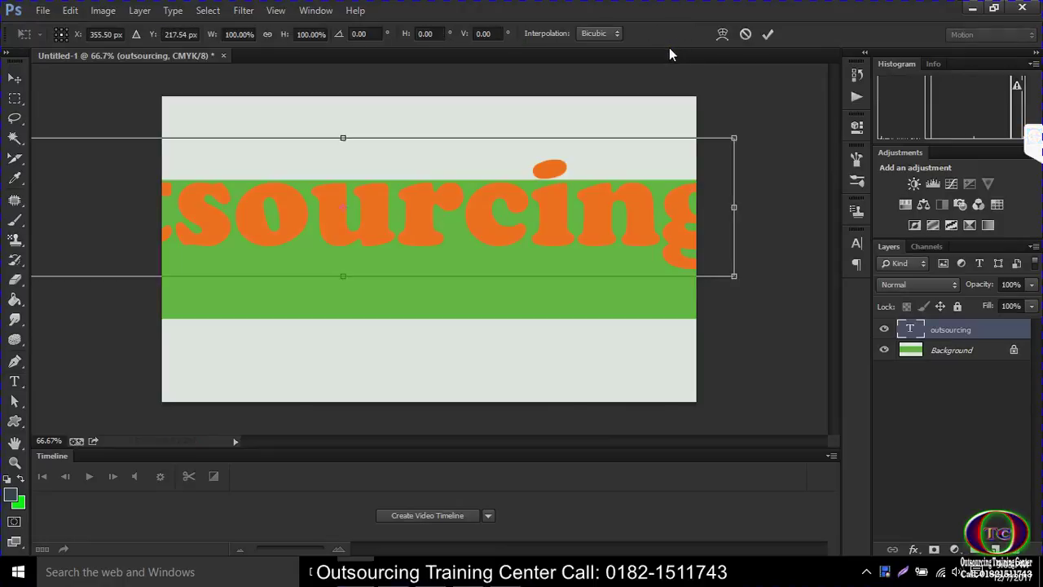
mouse_move(729, 209)
mouse_down()
mouse_move(669, 208)
mouse_move(689, 209)
mouse_up()
click(103, 11)
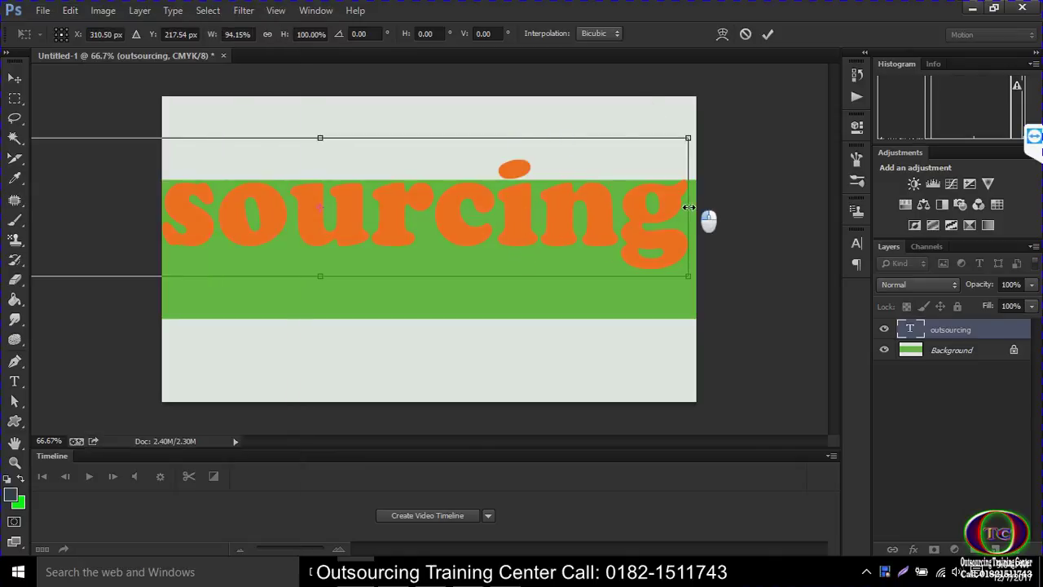
drag(689, 207, 551, 195)
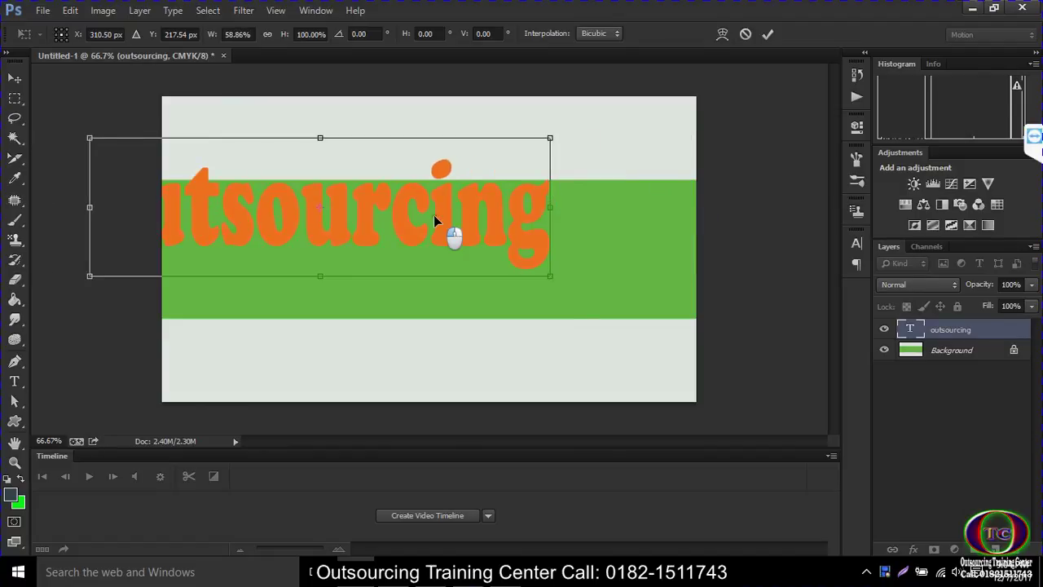
mouse_move(434, 214)
mouse_down()
mouse_move(544, 256)
mouse_move(500, 243)
mouse_up()
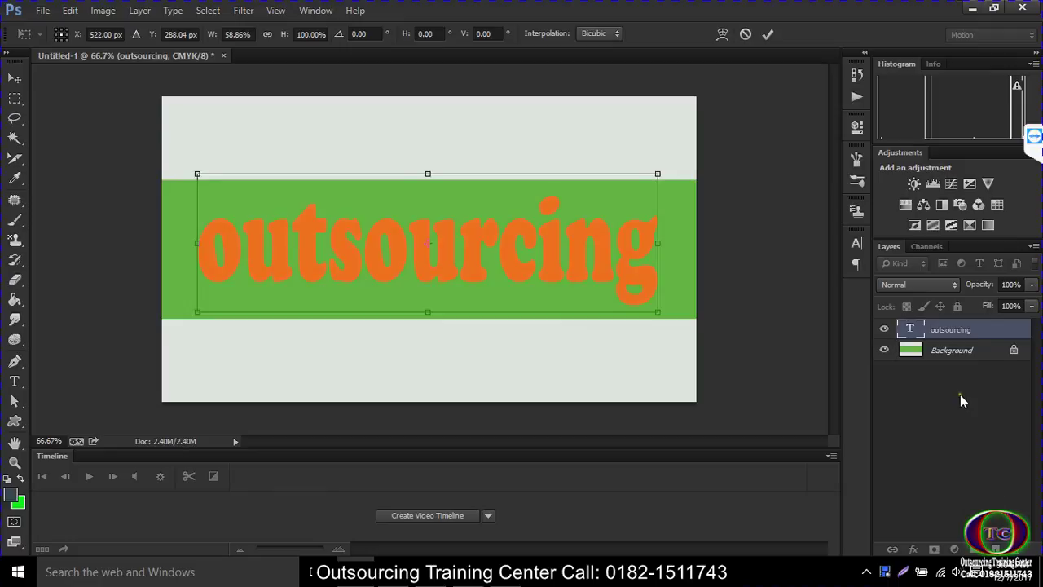
click(767, 34)
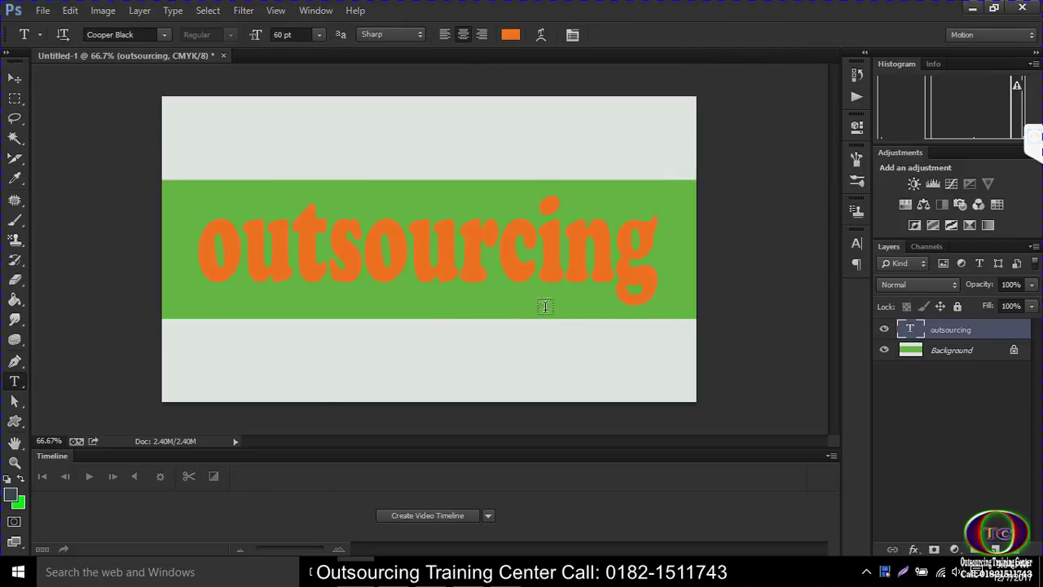
- Add Bevel & Emboss to the outsourcing text and set its opacity to 68%
right_click(924, 330)
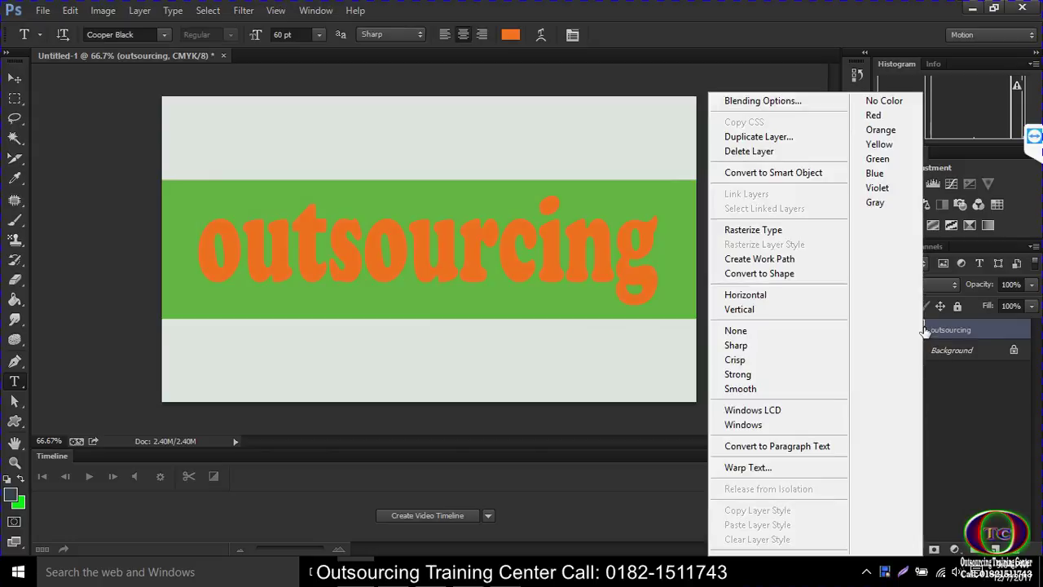
click(752, 100)
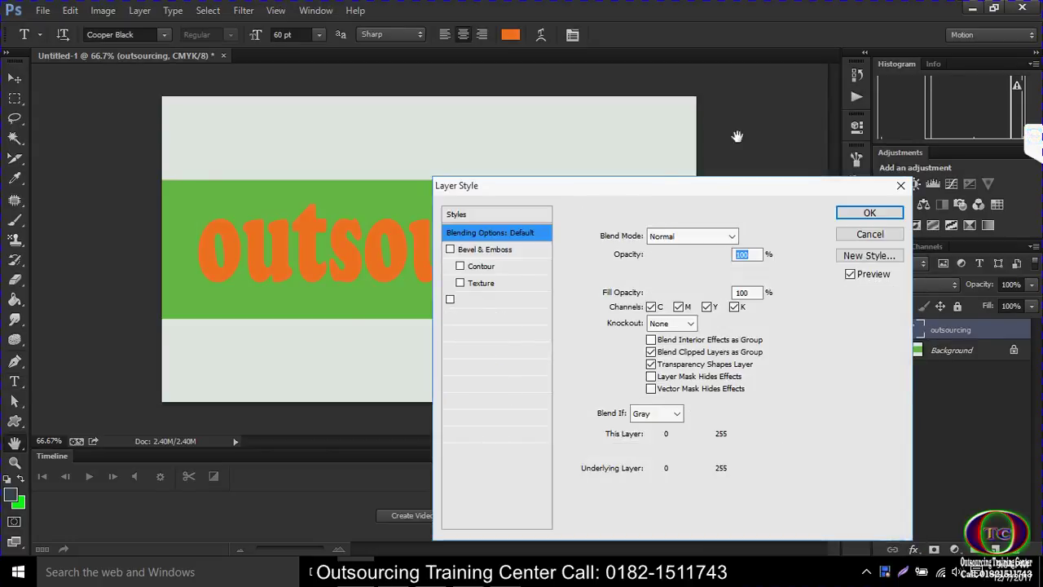
click(453, 250)
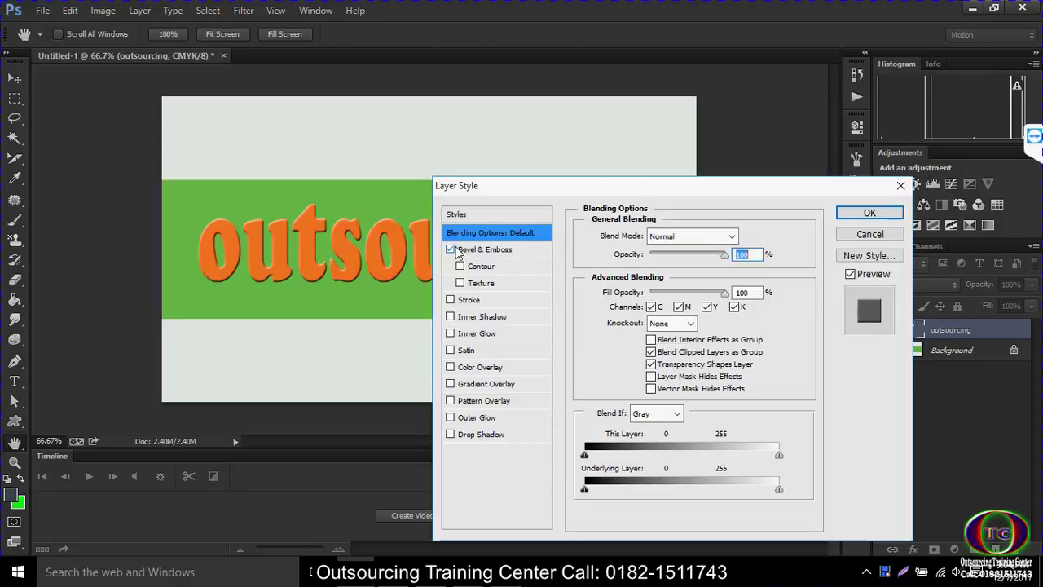
drag(553, 186, 806, 174)
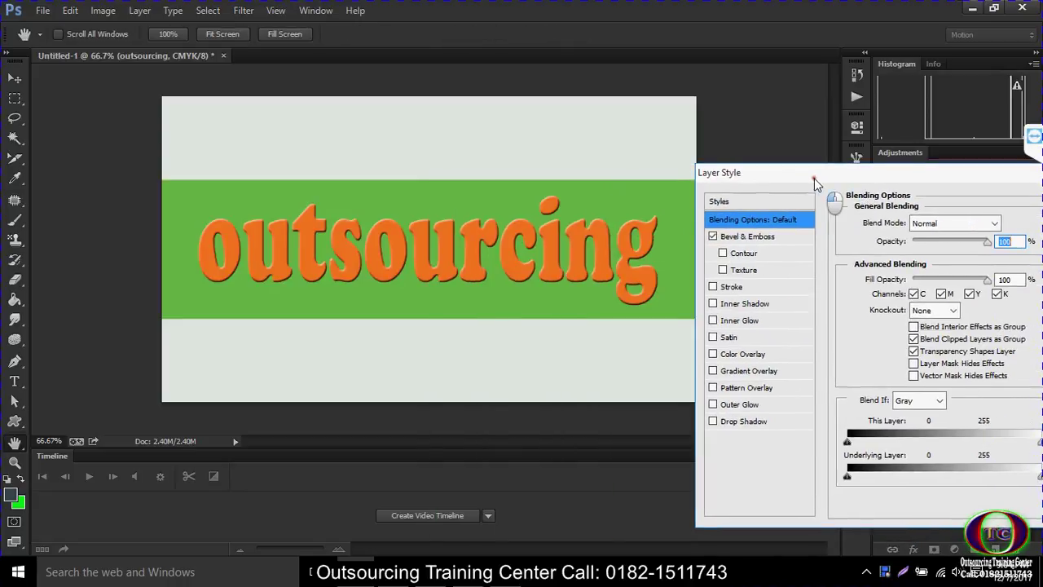
click(703, 238)
click(703, 237)
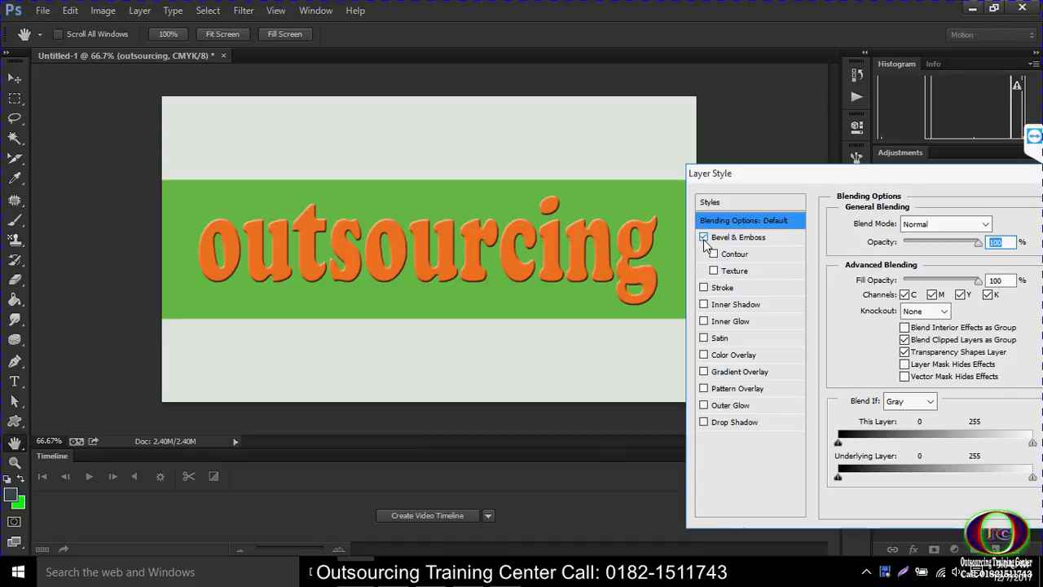
drag(945, 244, 974, 280)
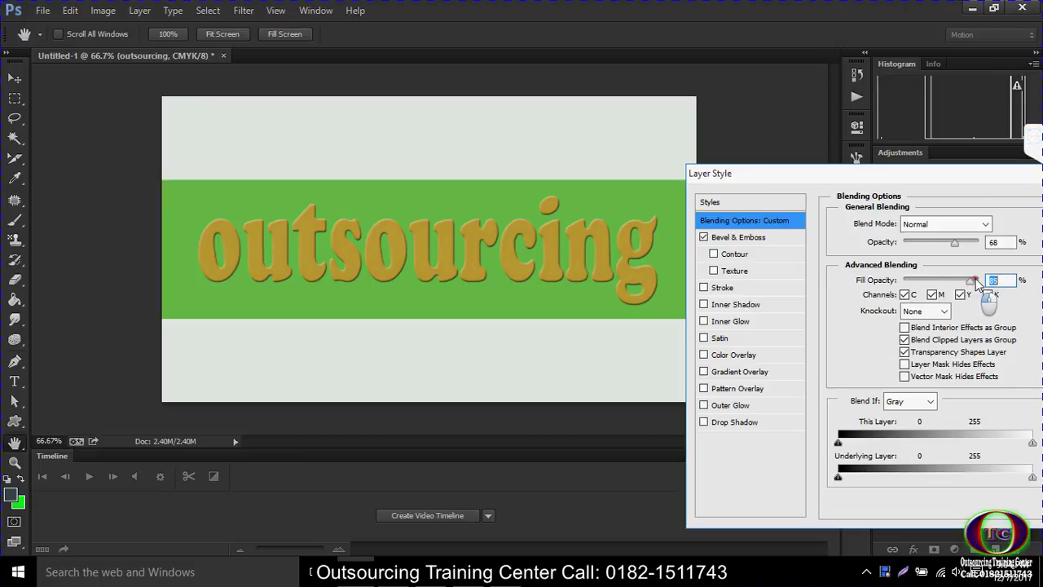
drag(976, 281, 976, 280)
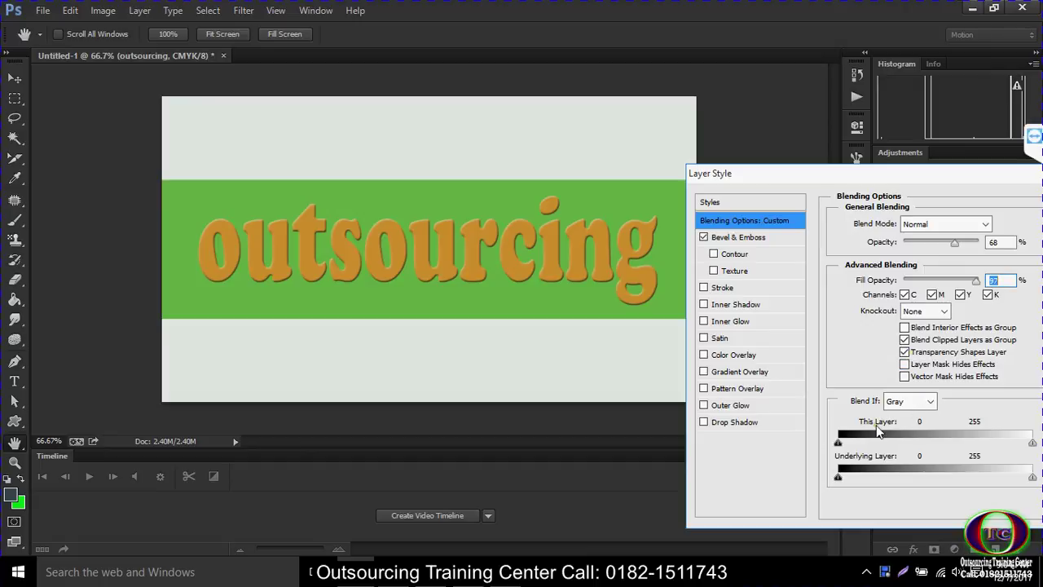
- Try a custom contour and texture on the bevel, then remove them
click(727, 258)
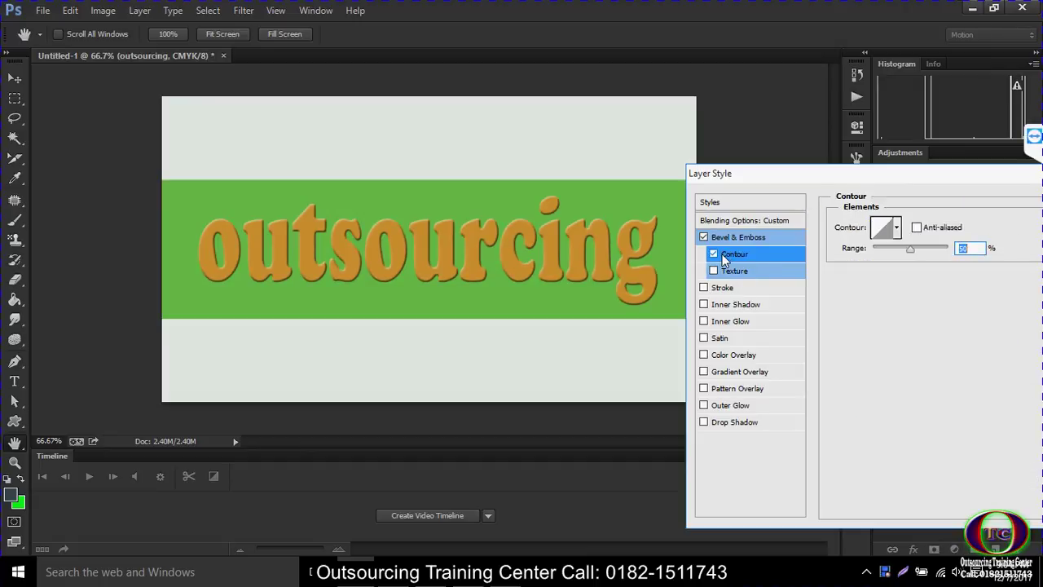
click(883, 232)
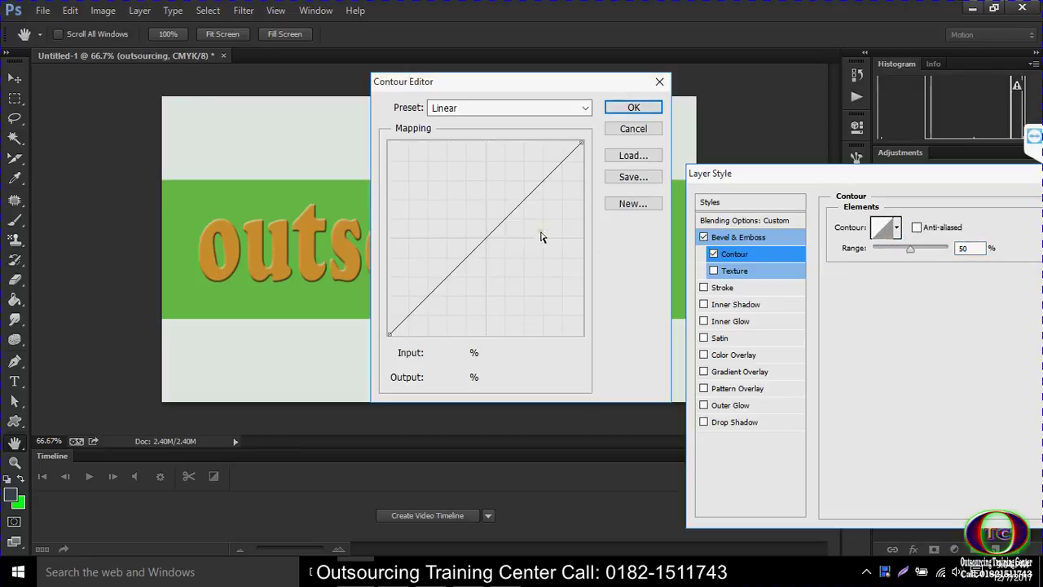
drag(468, 256, 467, 196)
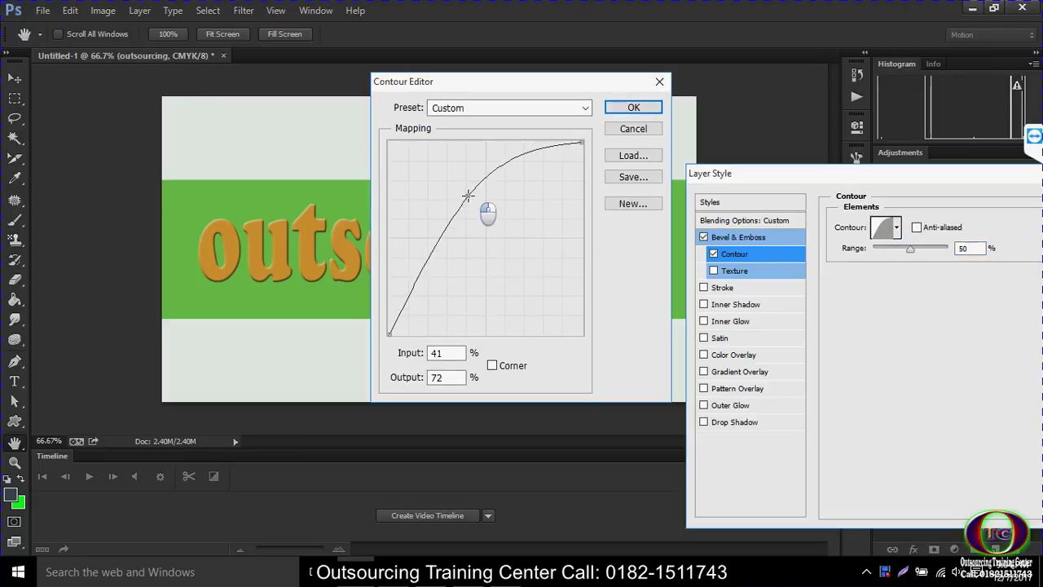
click(634, 107)
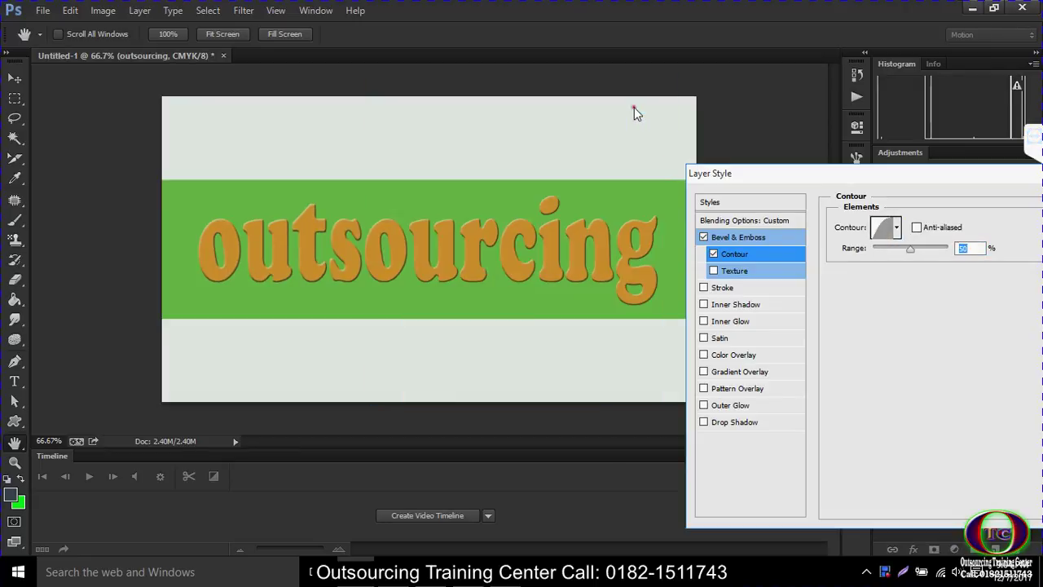
click(714, 270)
click(714, 270)
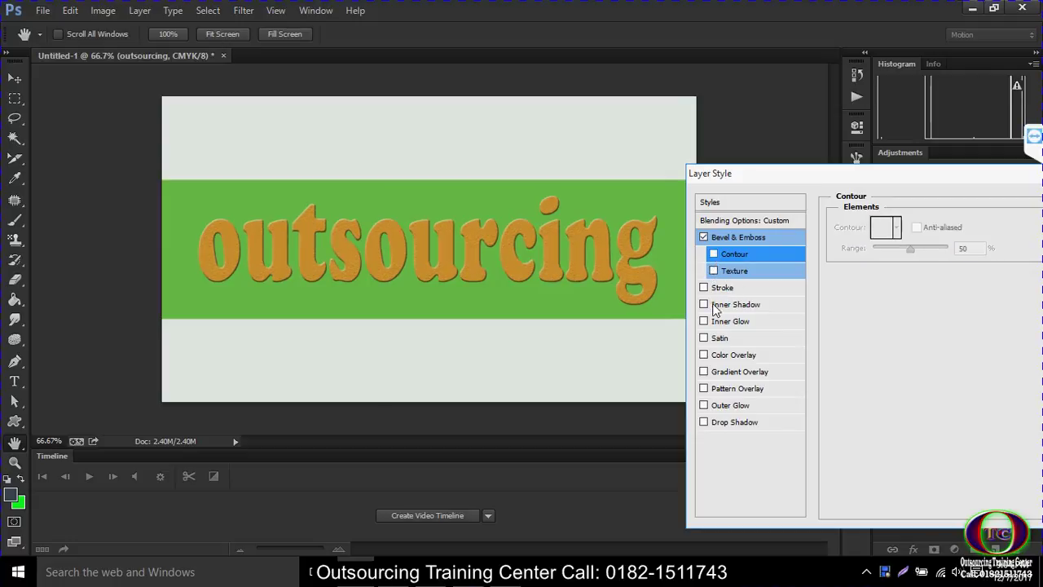
- Add a stroke to the outsourcing text and set its colour to black #000000
click(721, 289)
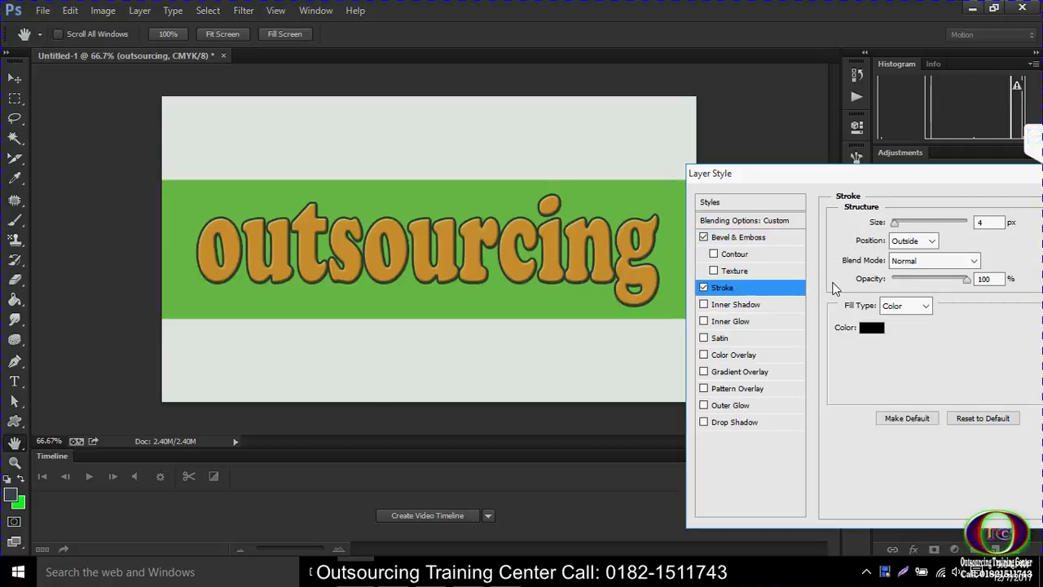
click(872, 328)
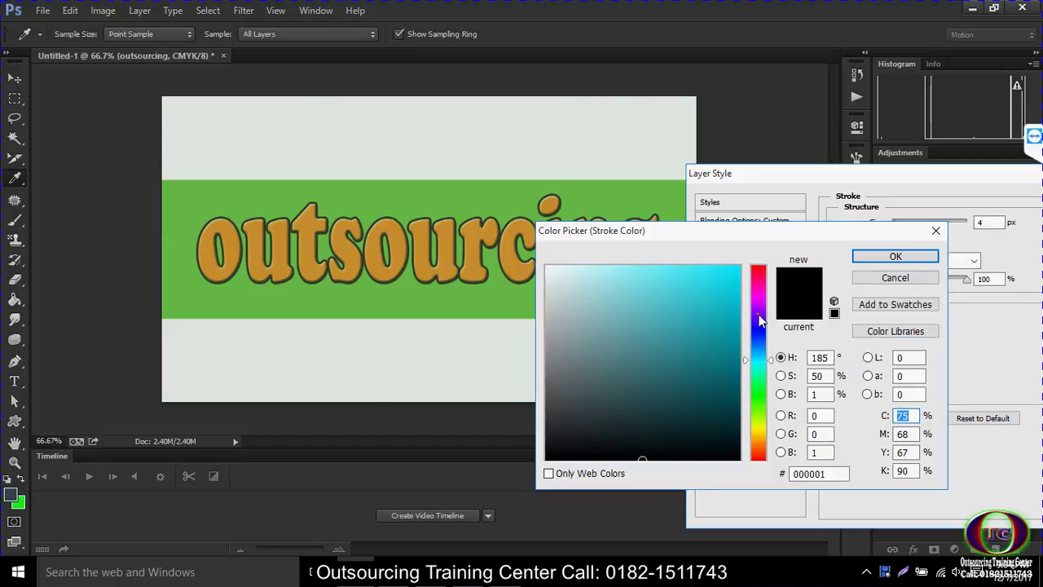
click(755, 273)
click(895, 256)
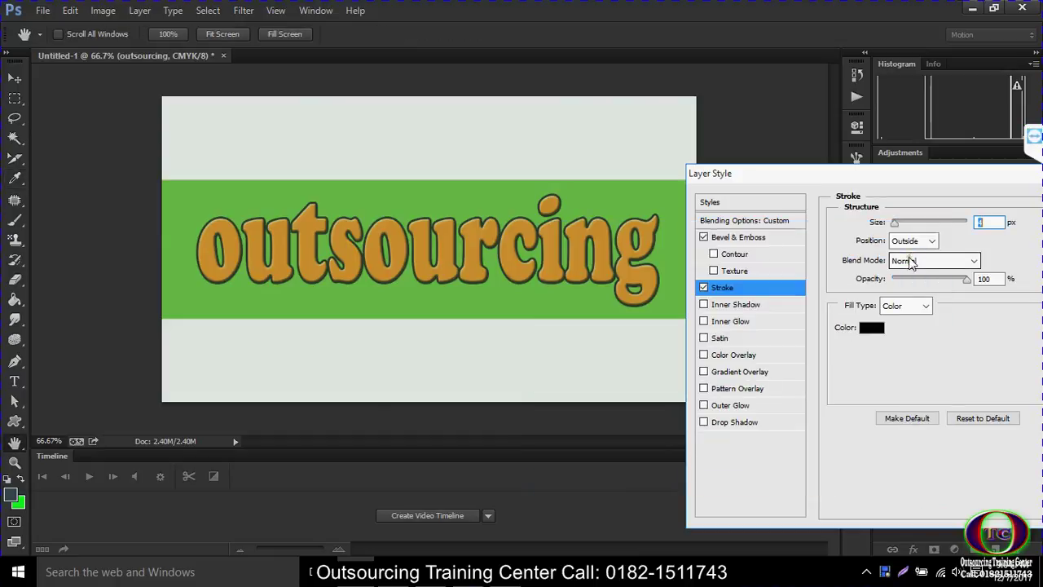
click(876, 328)
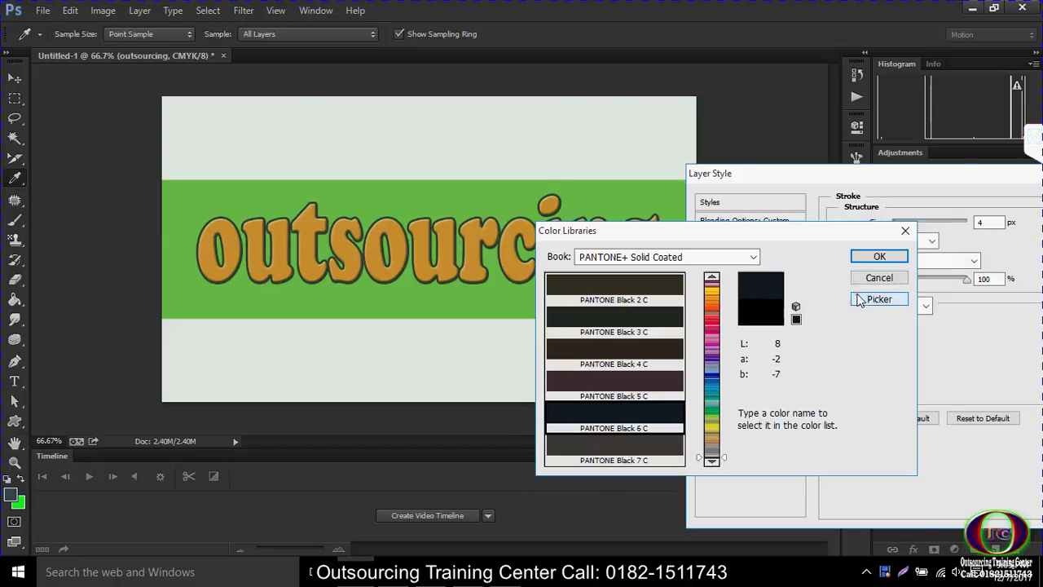
click(886, 278)
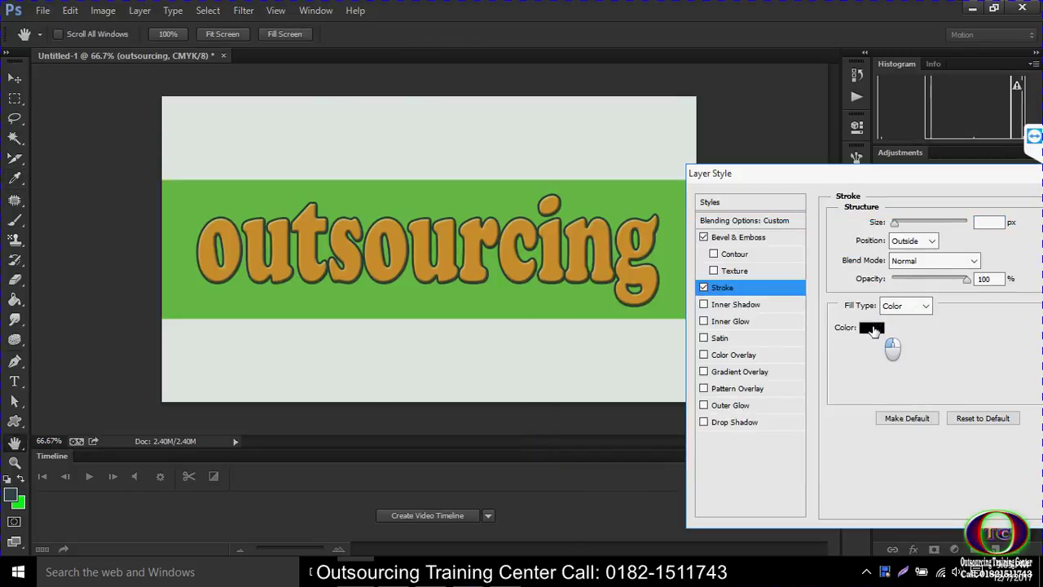
click(875, 329)
click(726, 275)
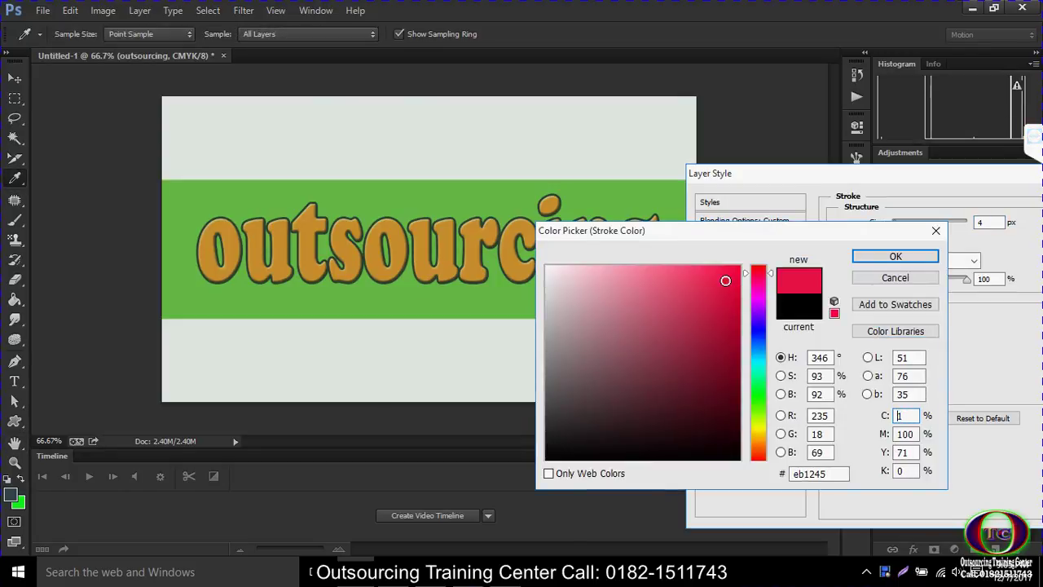
click(893, 255)
click(871, 328)
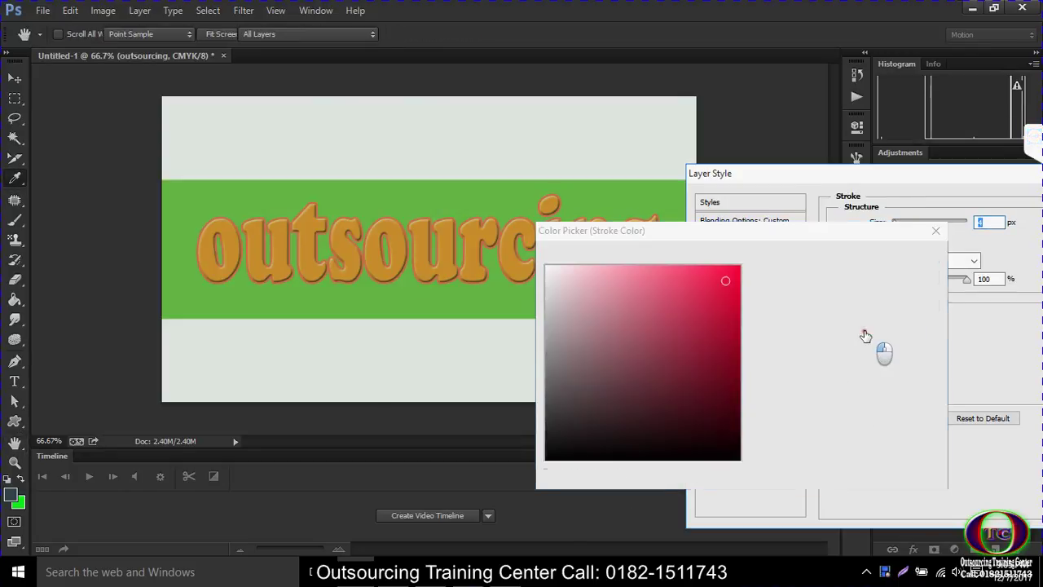
click(683, 460)
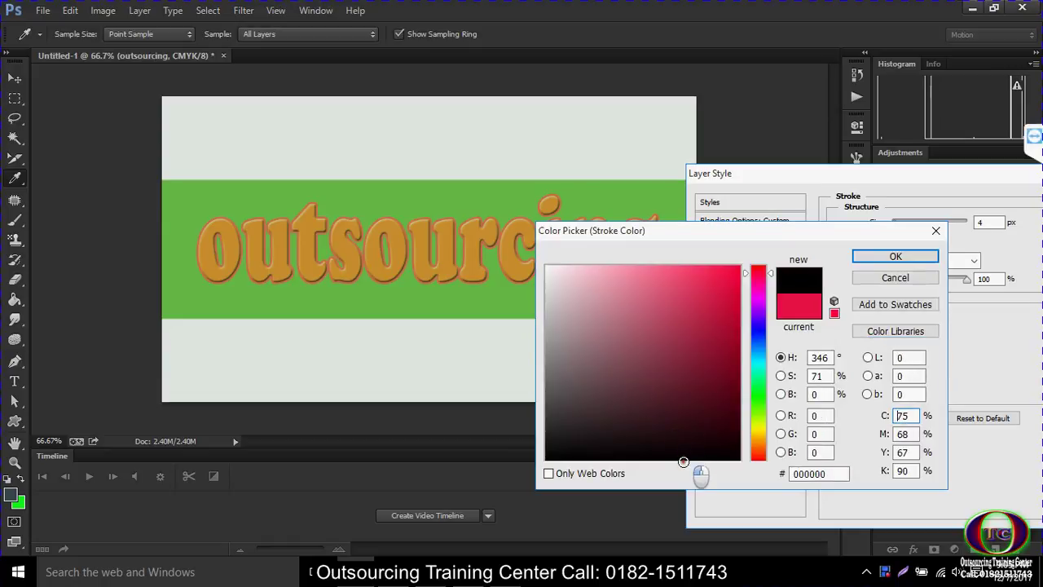
click(896, 255)
- Make the stroke 3 px with slightly lowered opacity and apply it
drag(897, 218, 890, 225)
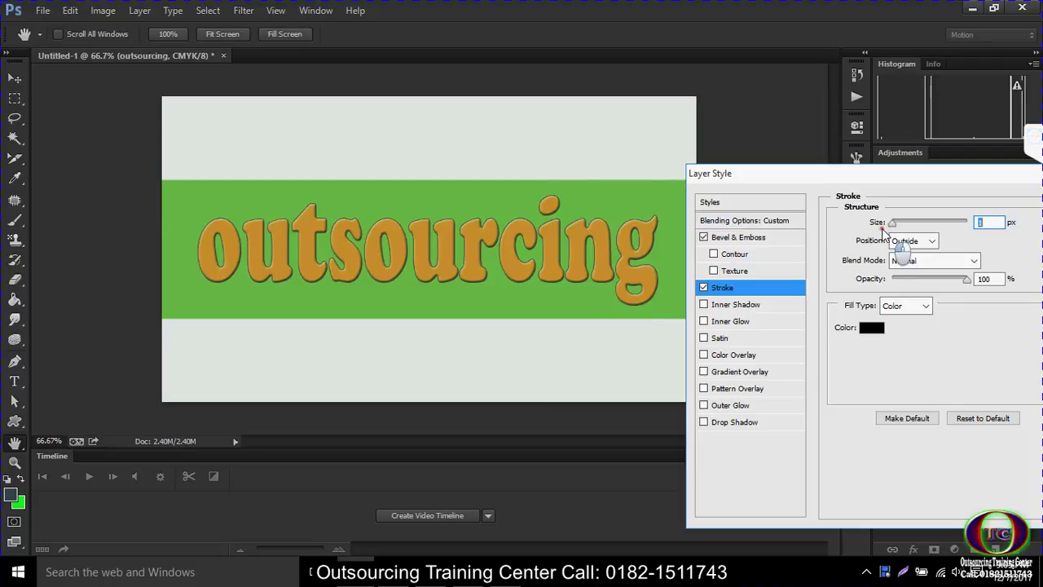
drag(891, 228, 894, 236)
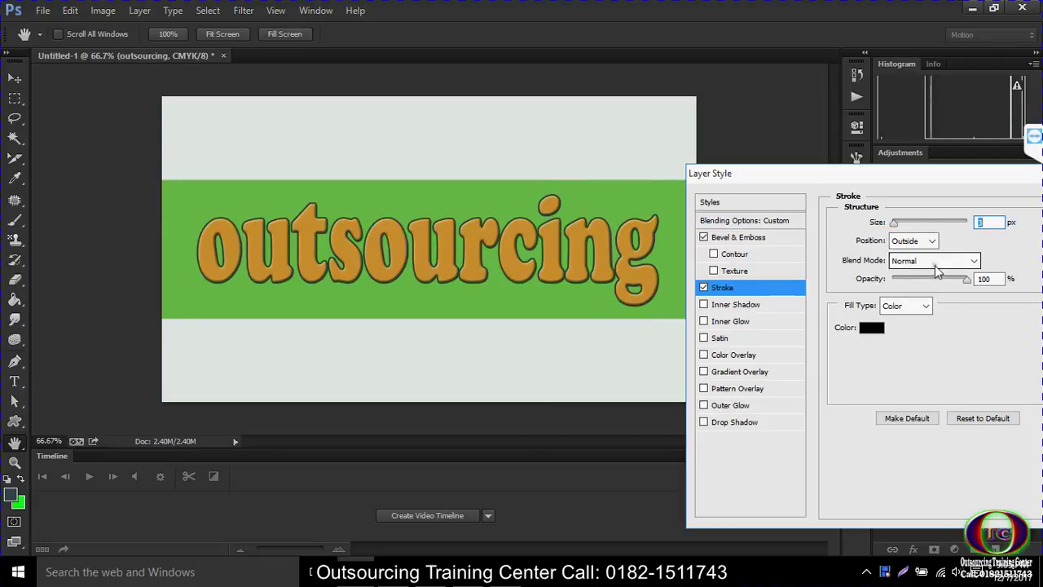
mouse_move(968, 279)
mouse_down()
mouse_move(933, 279)
mouse_move(963, 279)
mouse_up()
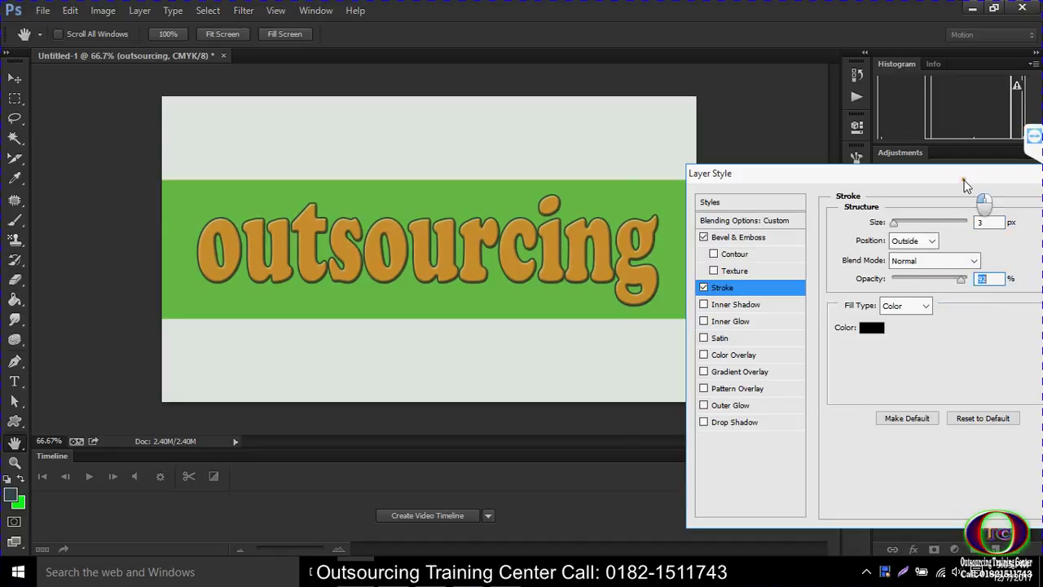
click(864, 203)
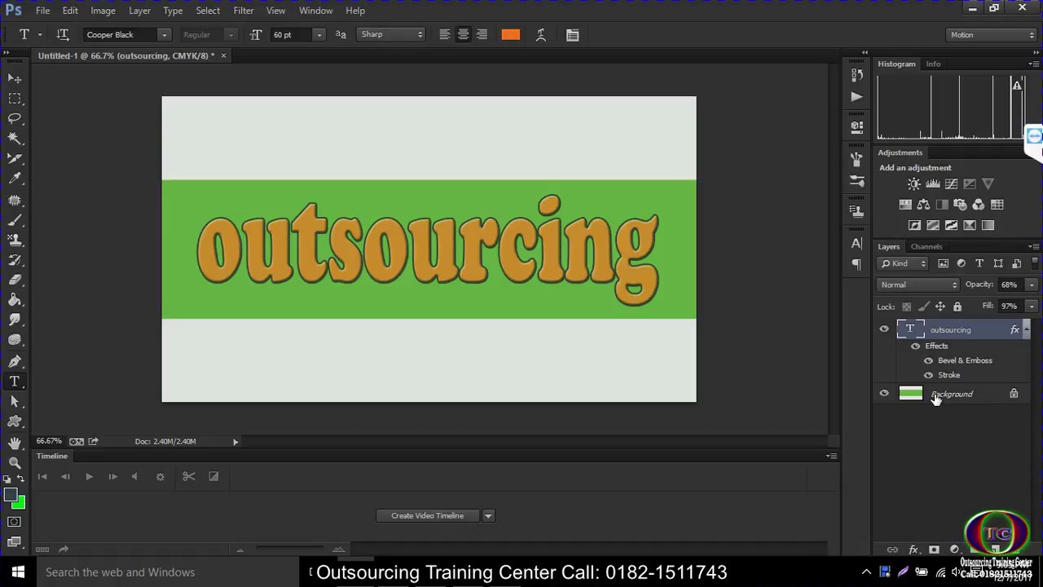
- Rasterize the outsourcing text layer from its Layers panel menu
right_click(944, 333)
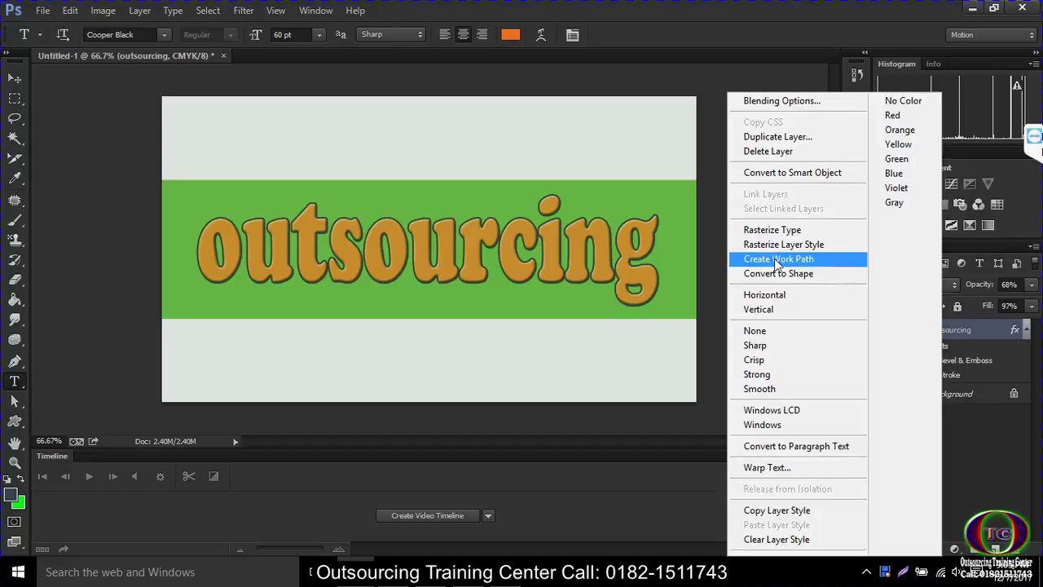
click(774, 253)
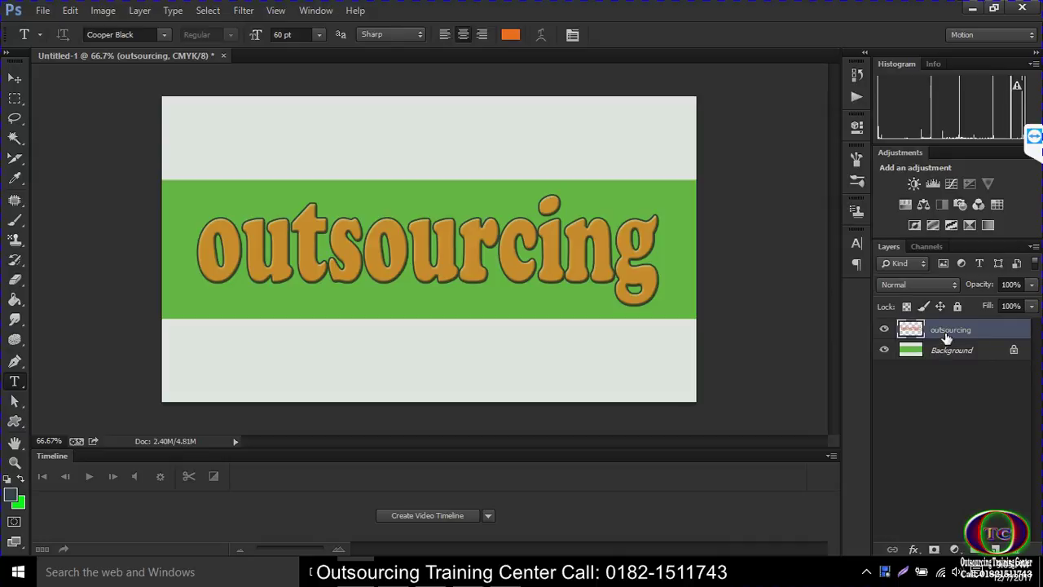
- Duplicate the outsourcing text layer and move the copy down onto the lower light band
right_click(967, 352)
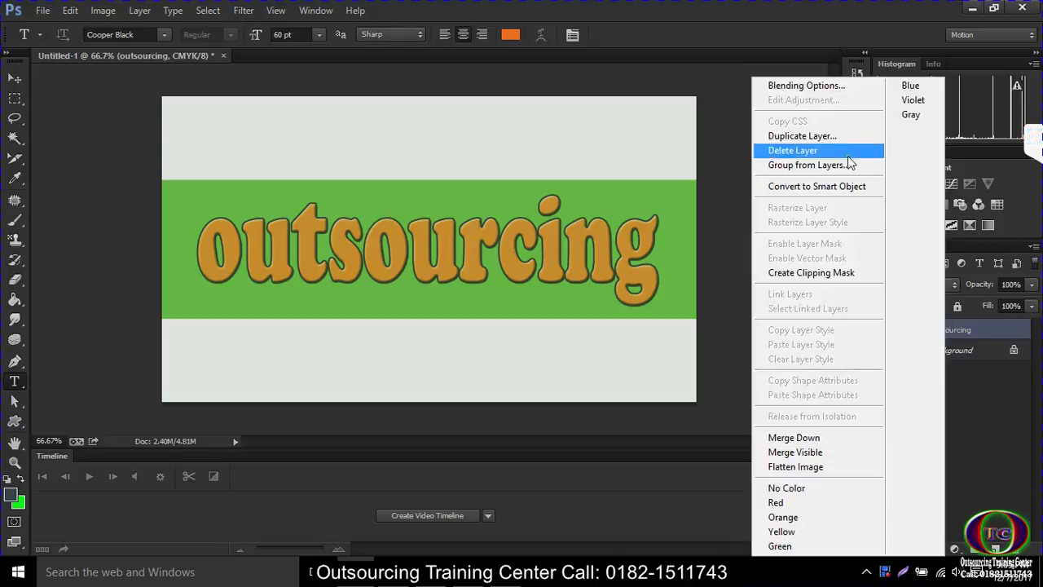
click(803, 136)
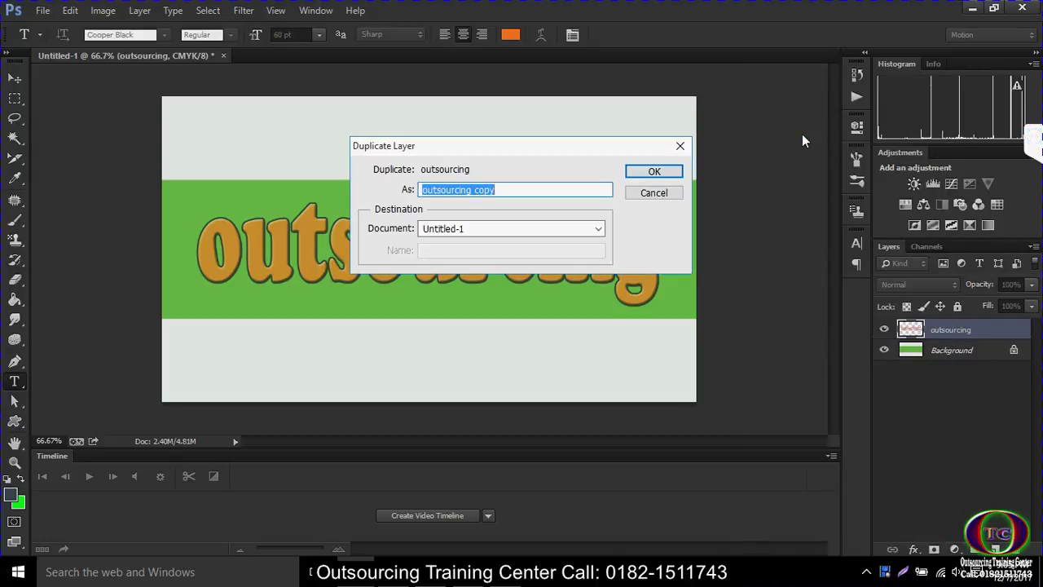
click(649, 173)
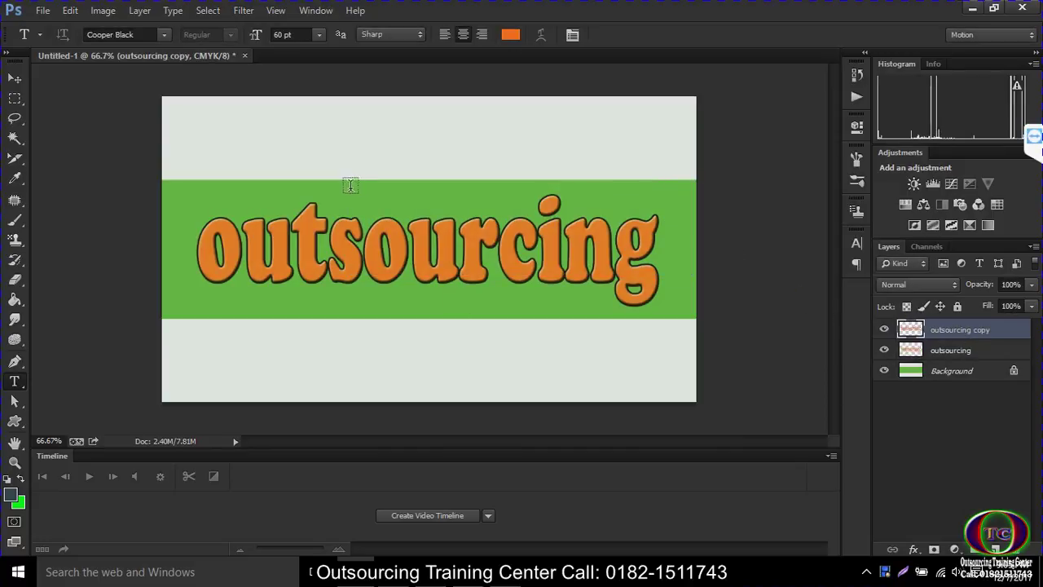
key(ctrl+t)
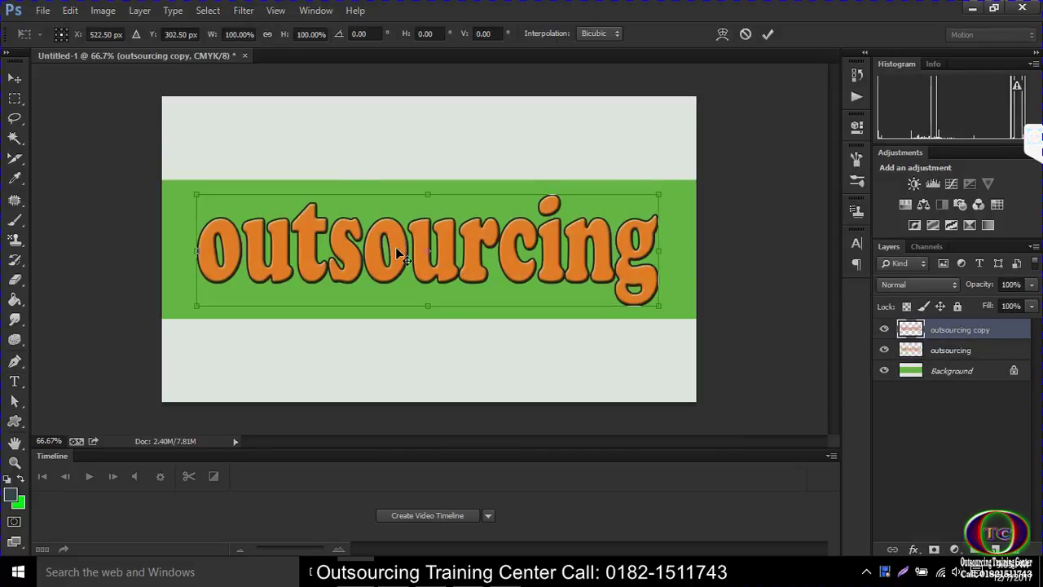
drag(465, 255, 475, 367)
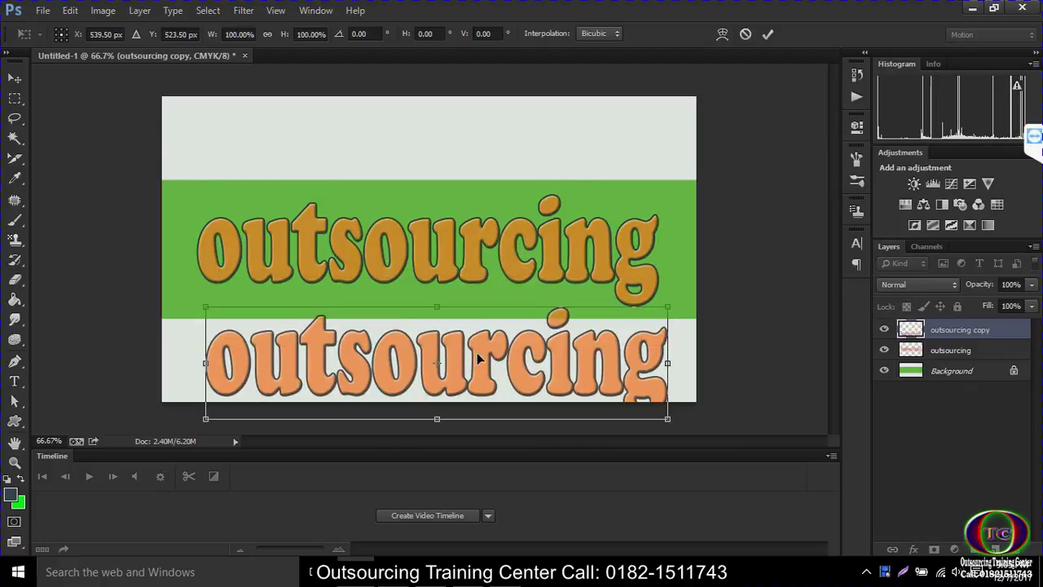
click(15, 383)
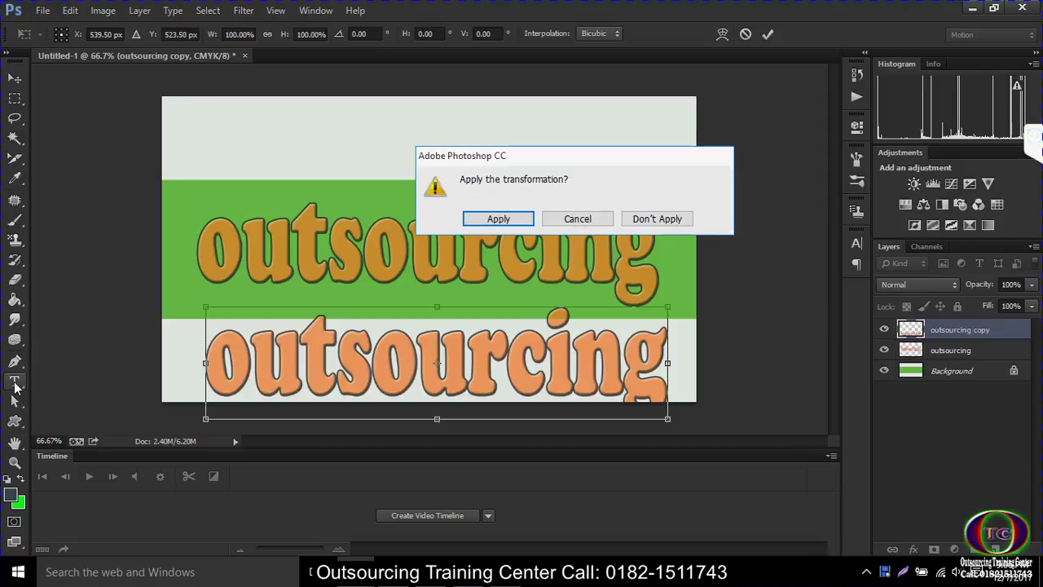
click(496, 218)
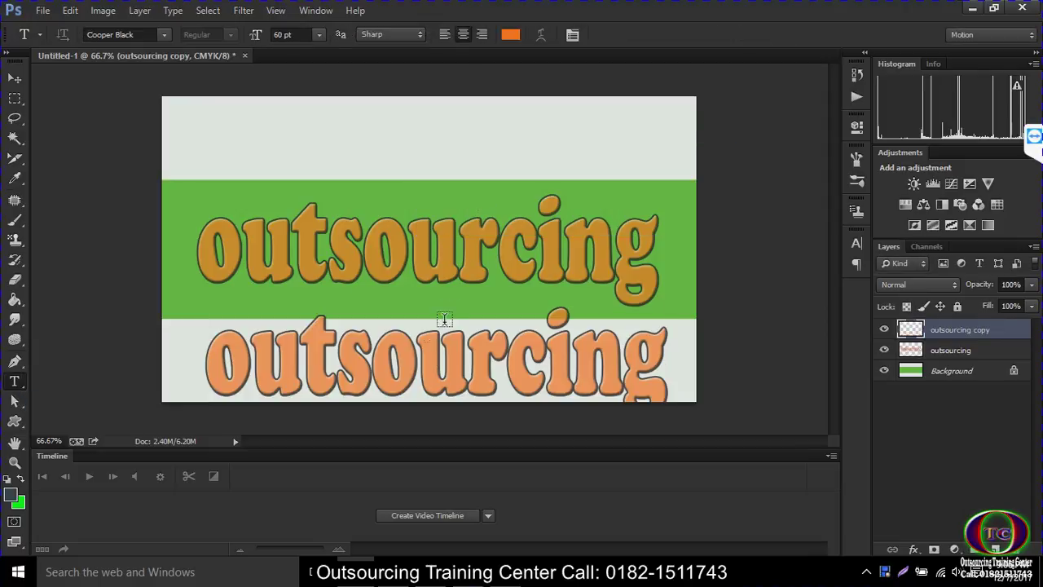
click(322, 371)
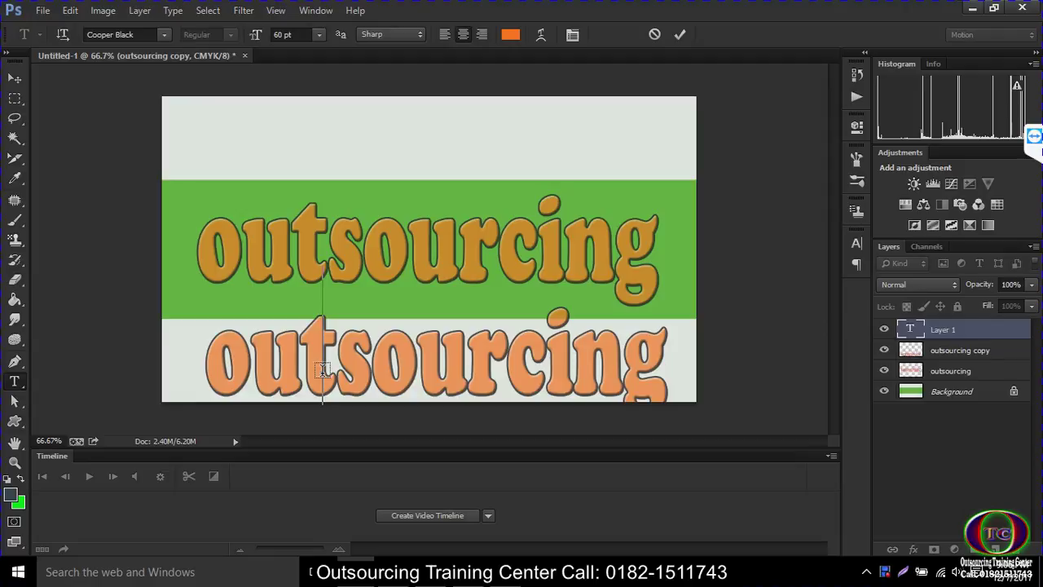
click(941, 337)
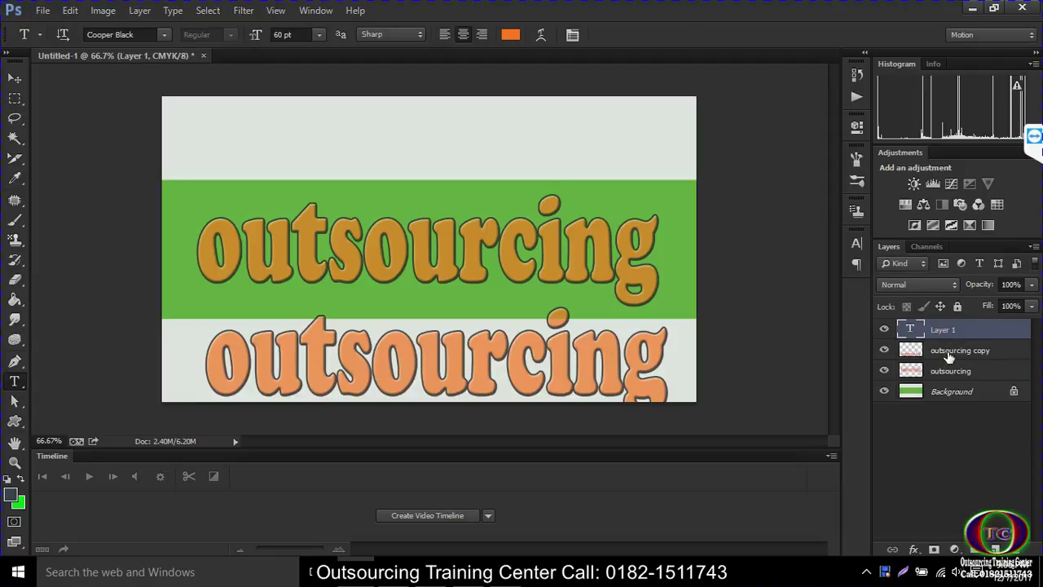
click(949, 357)
click(522, 362)
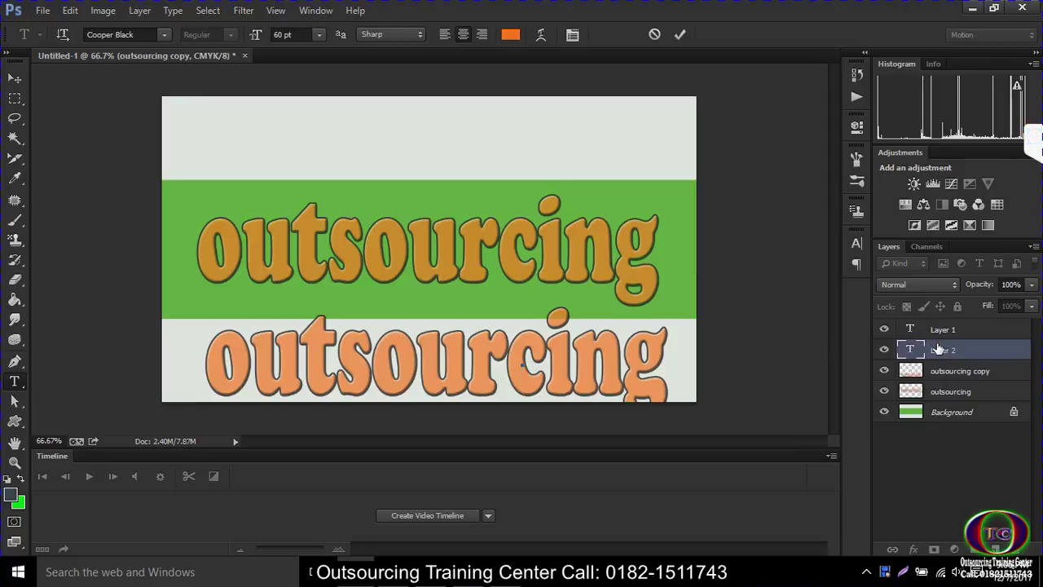
click(939, 348)
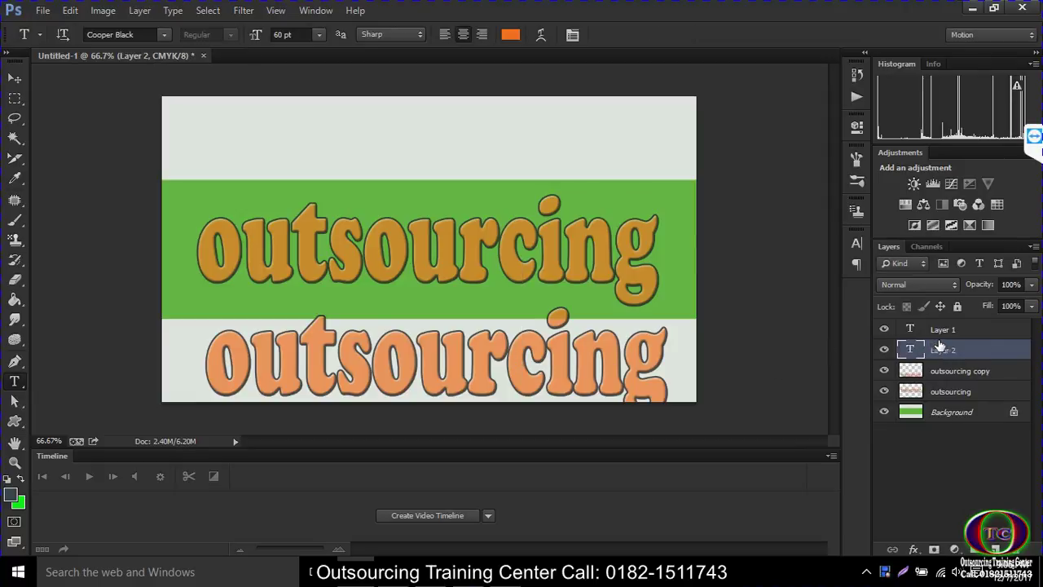
click(939, 331)
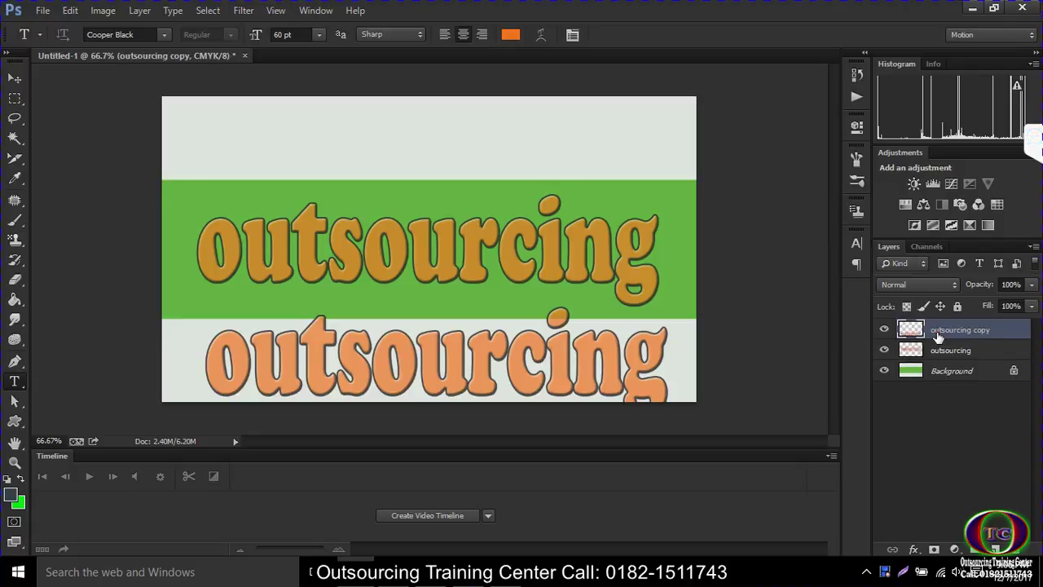
drag(959, 336, 1001, 545)
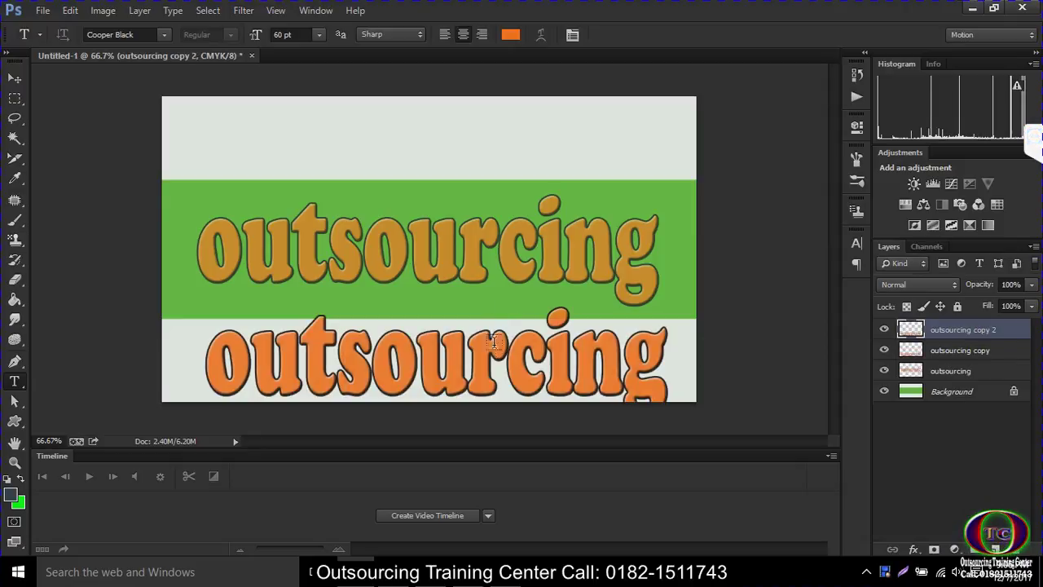
- Move the outsourcing copy 2 lettering up onto the top light band and commit it
key(ctrl+t)
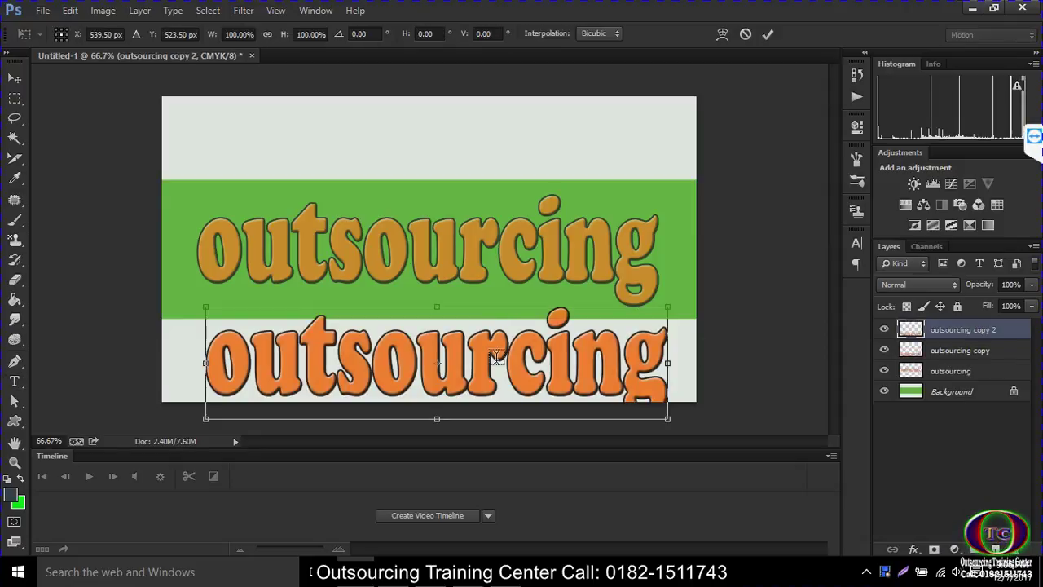
mouse_move(507, 366)
mouse_down()
mouse_move(492, 144)
mouse_move(460, 149)
mouse_up()
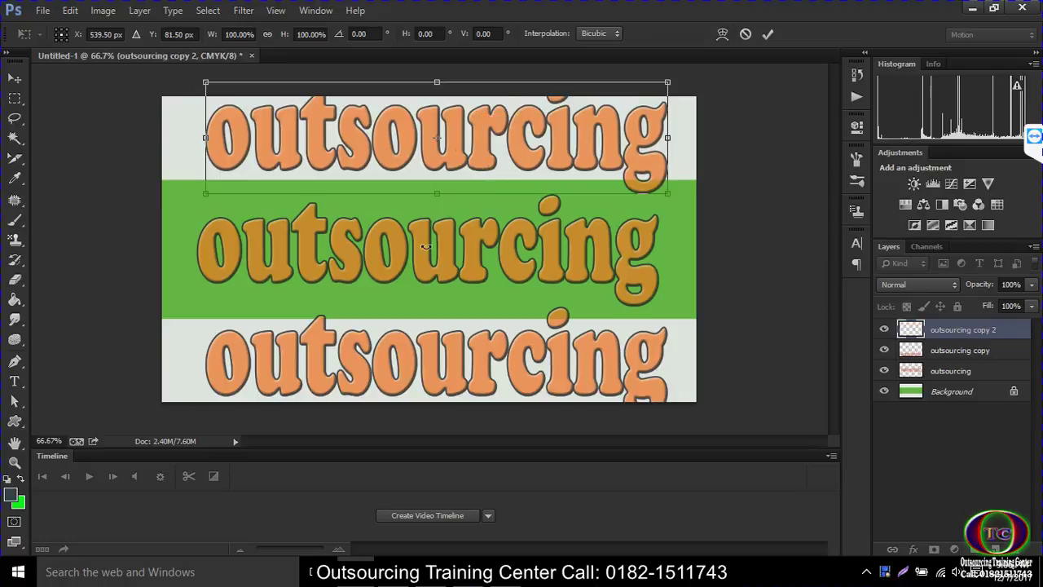
drag(456, 204, 473, 204)
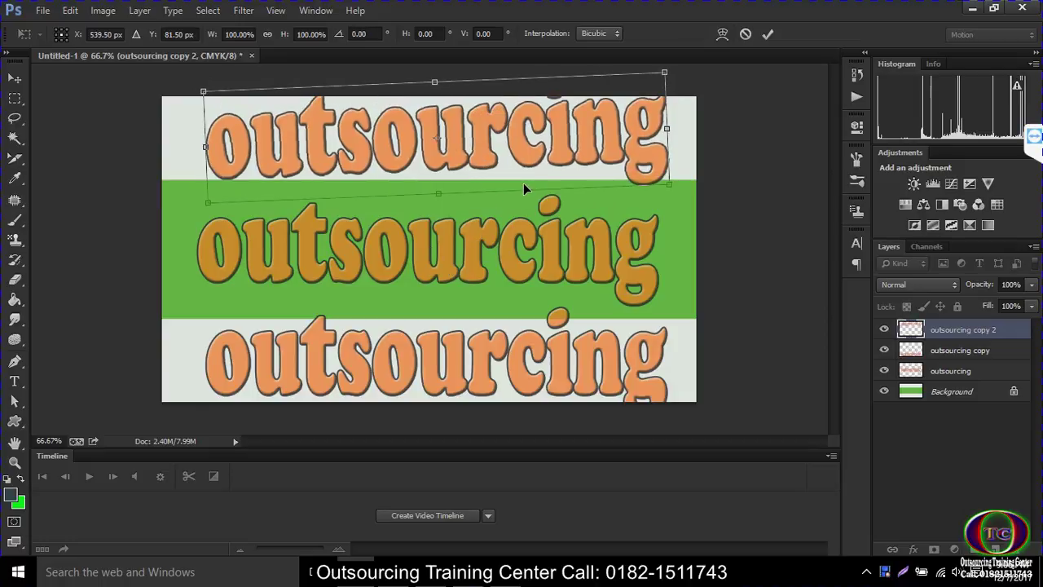
key(ctrl+z)
key(t)
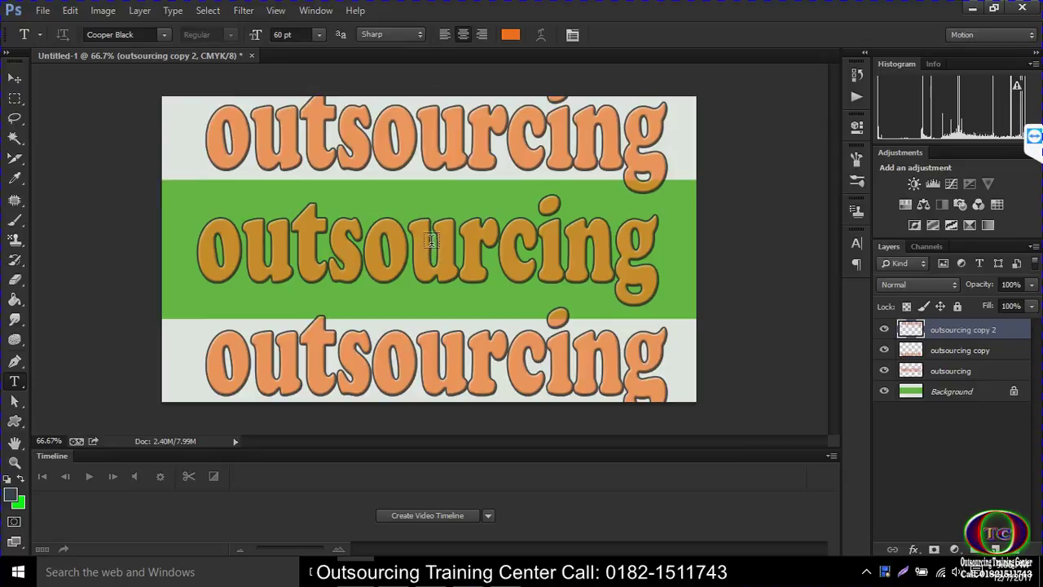
- Merge the three outsourcing text layers into one and shift the result slightly left
click(15, 82)
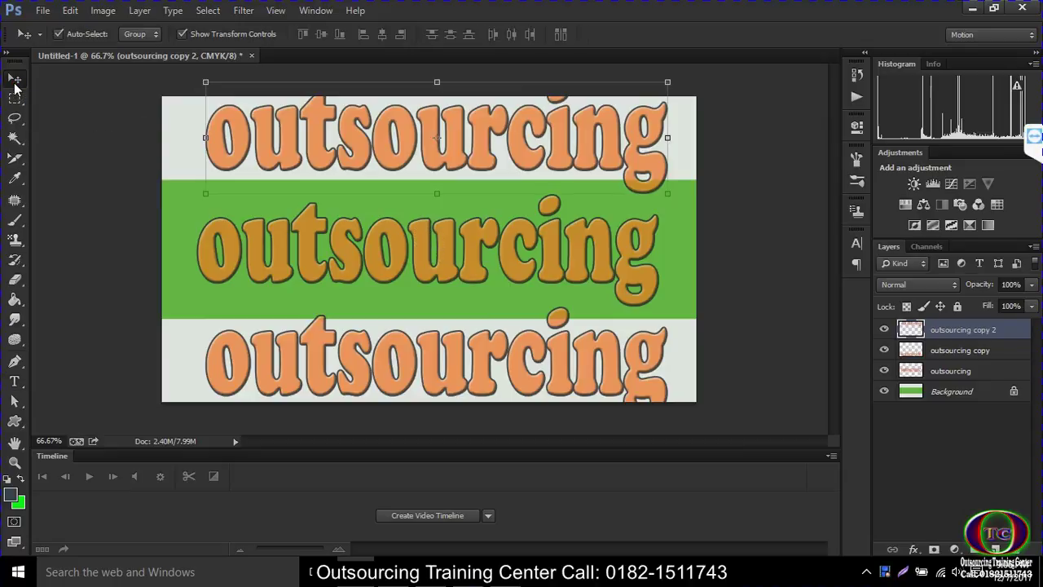
drag(383, 267, 393, 266)
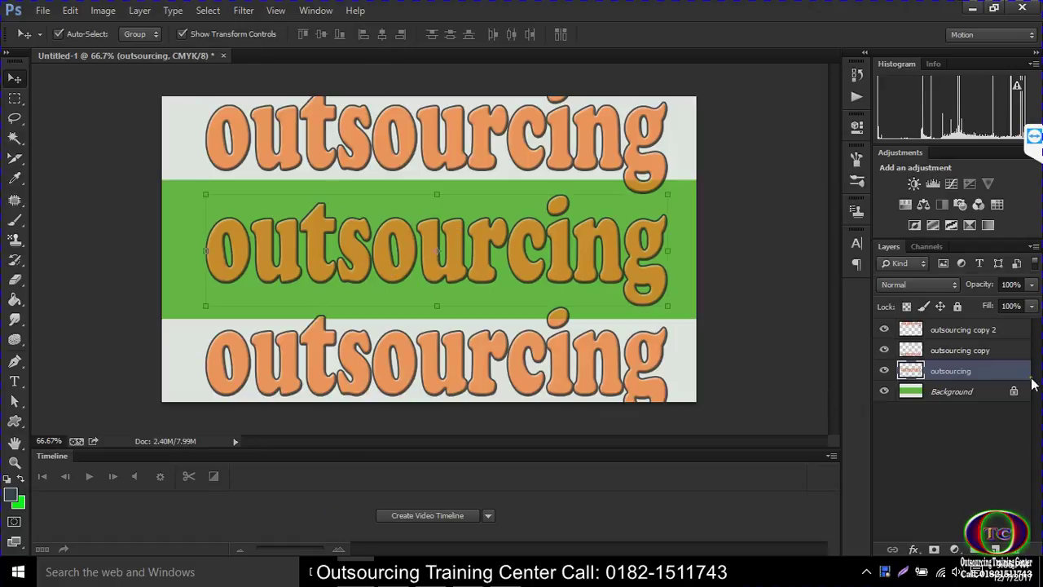
shift+click(954, 334)
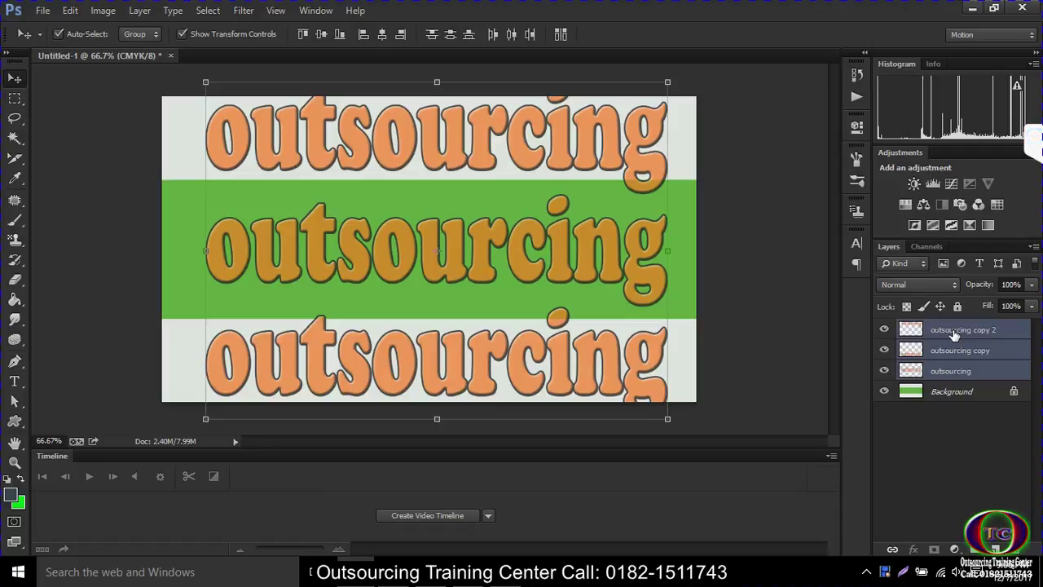
right_click(954, 335)
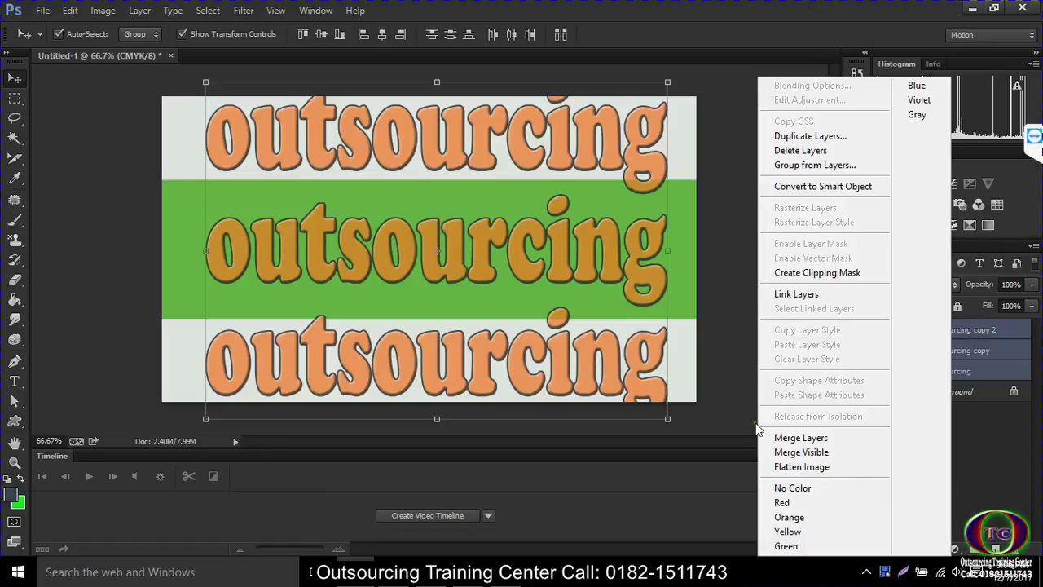
click(805, 441)
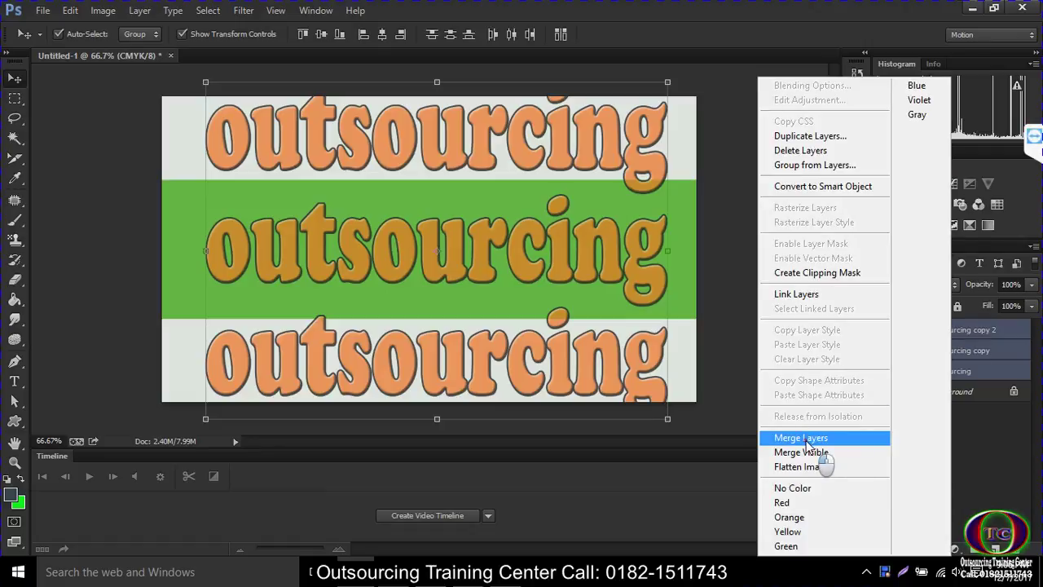
click(806, 440)
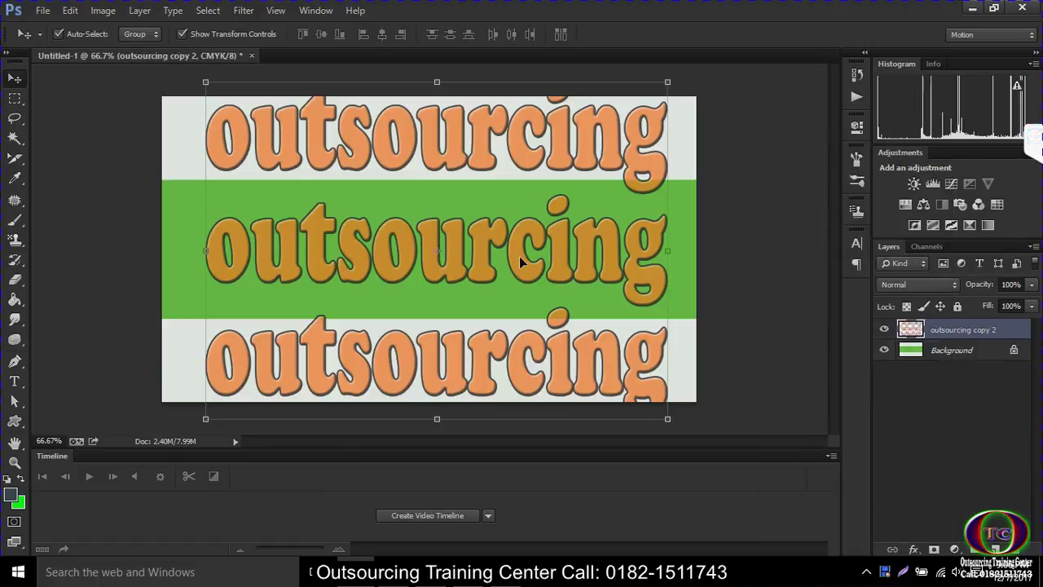
mouse_move(521, 261)
mouse_down()
mouse_move(426, 248)
mouse_move(504, 261)
mouse_up()
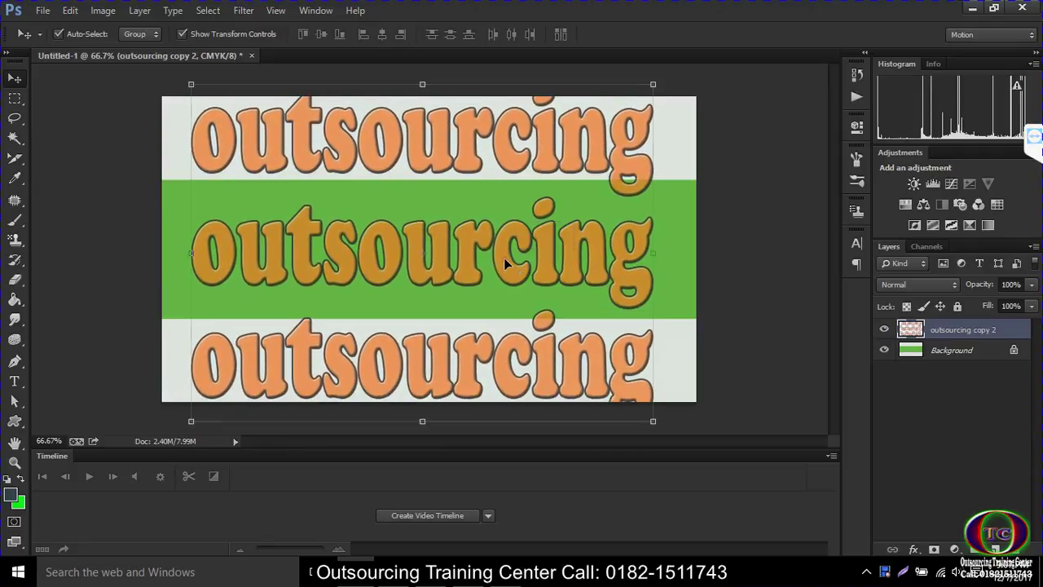
- Lock the merged outsourcing copy 2 layer completely
right_click(963, 337)
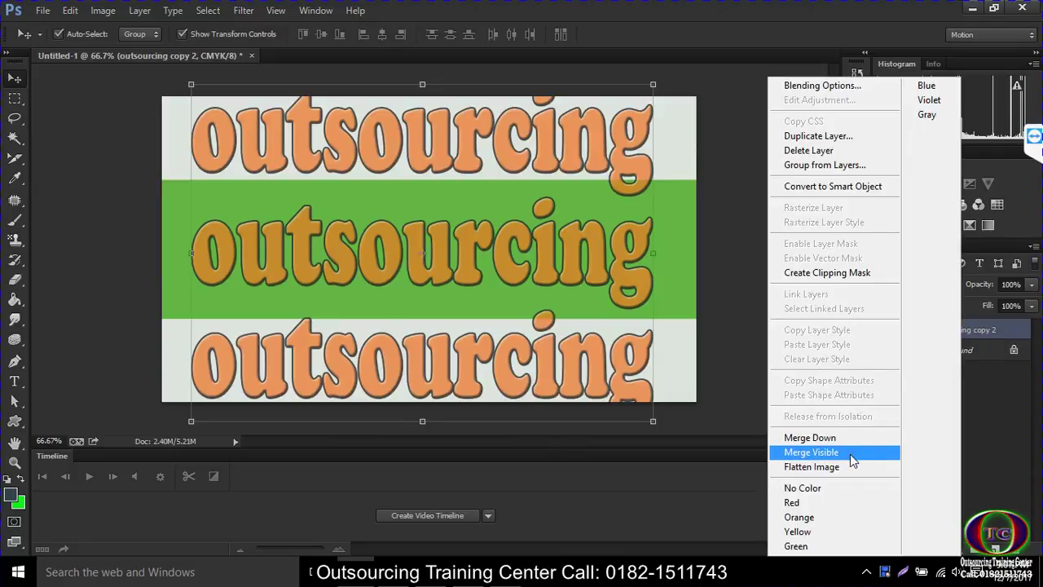
click(960, 367)
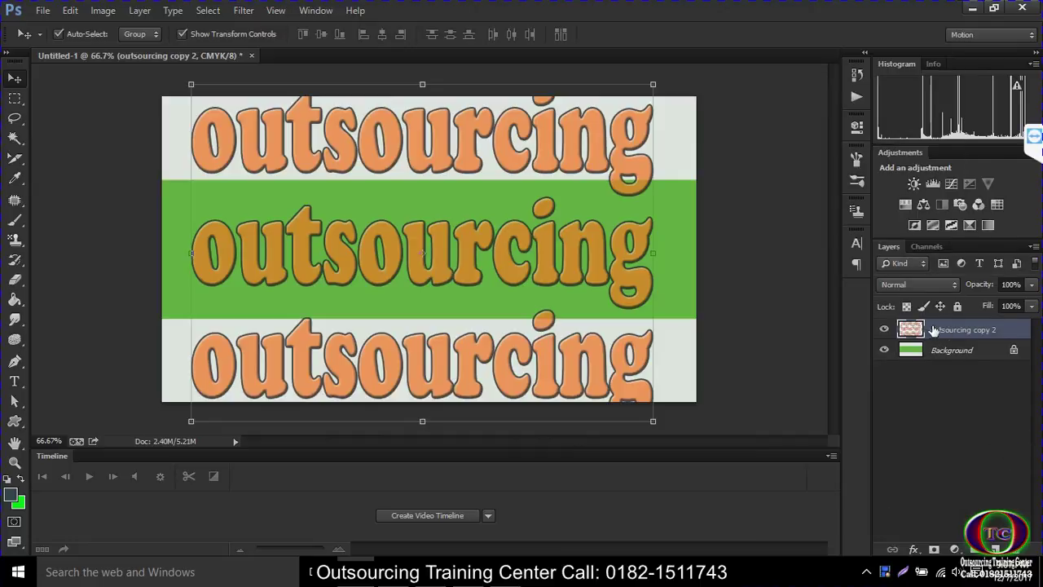
click(955, 309)
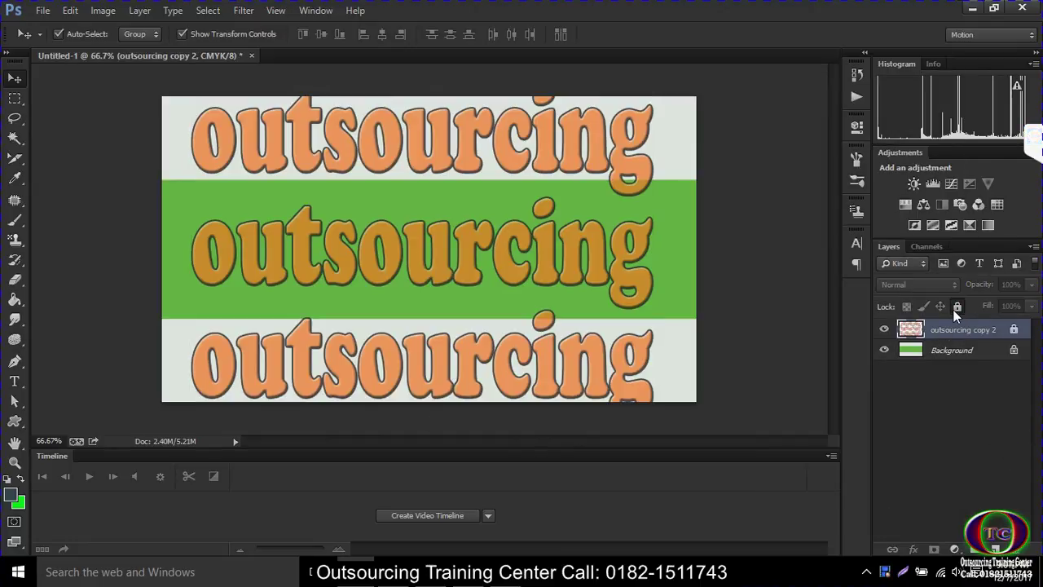
drag(490, 285, 369, 252)
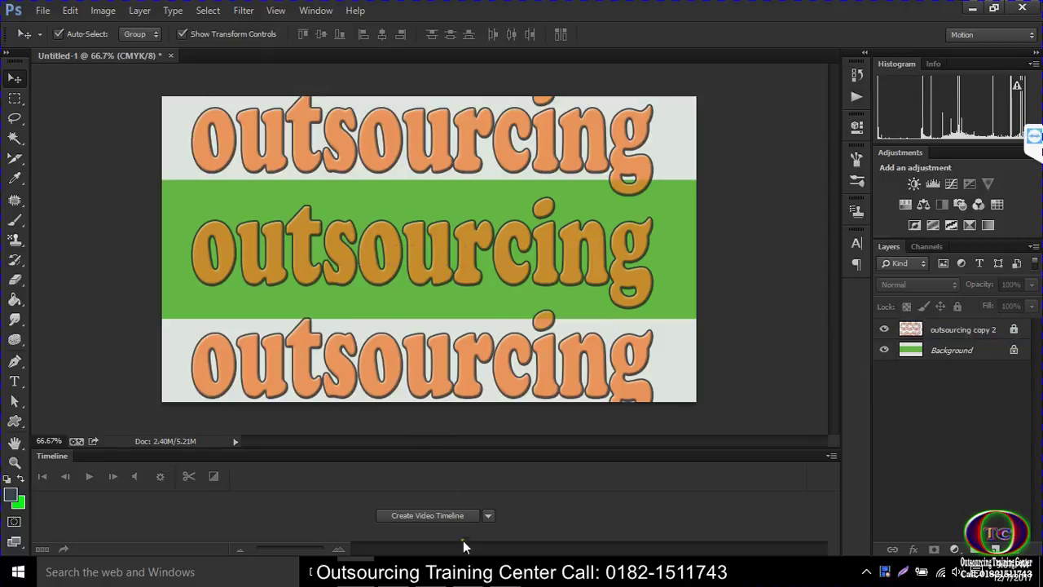
- Scroll the Graphic Design outline PDF to page 2's layer-lock topic, then return to Photoshop
key(alt+Tab)
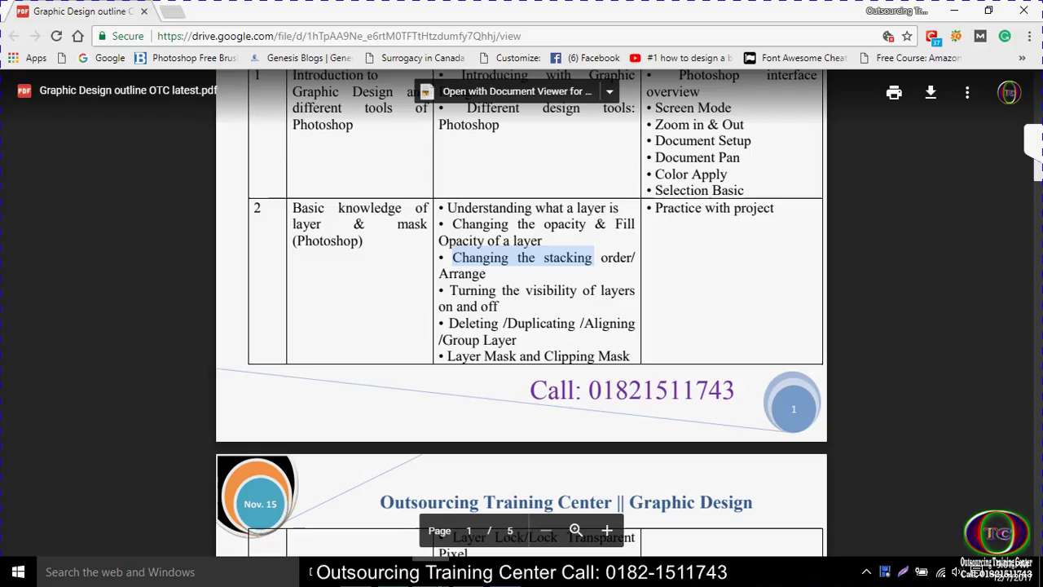
scroll(495, 359, down, 2)
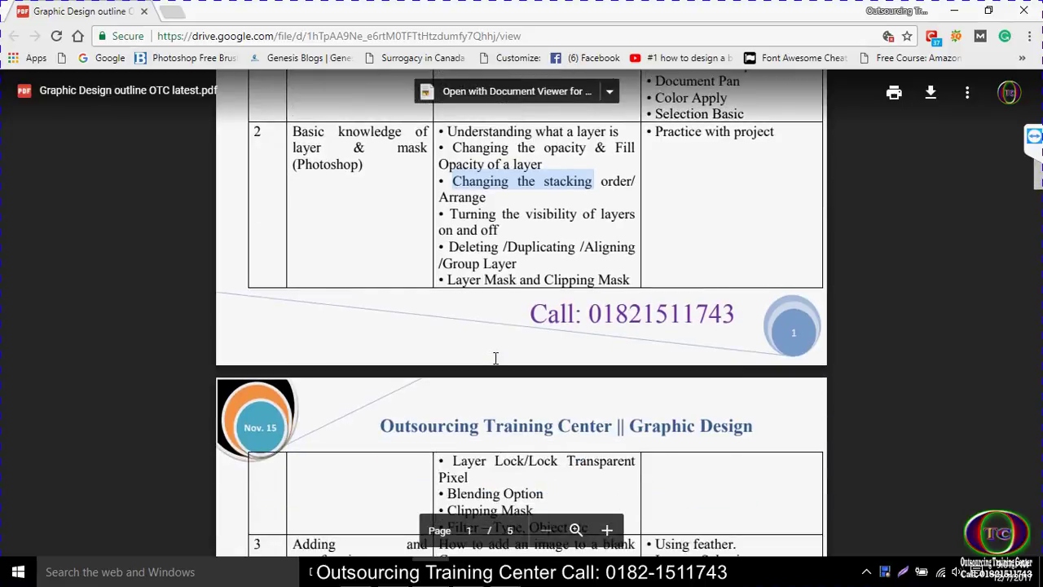
scroll(473, 355, down, 1)
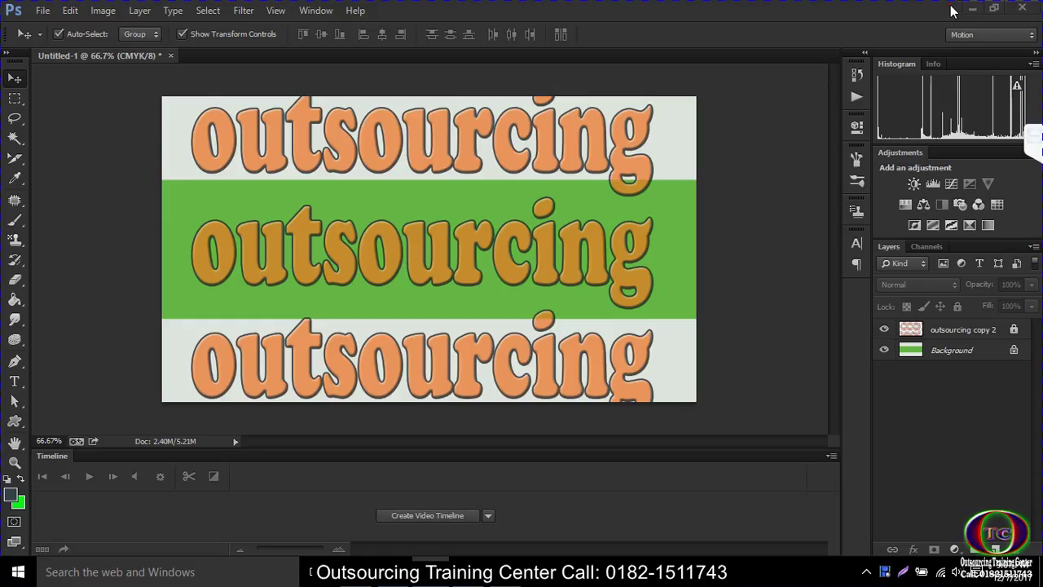
click(896, 11)
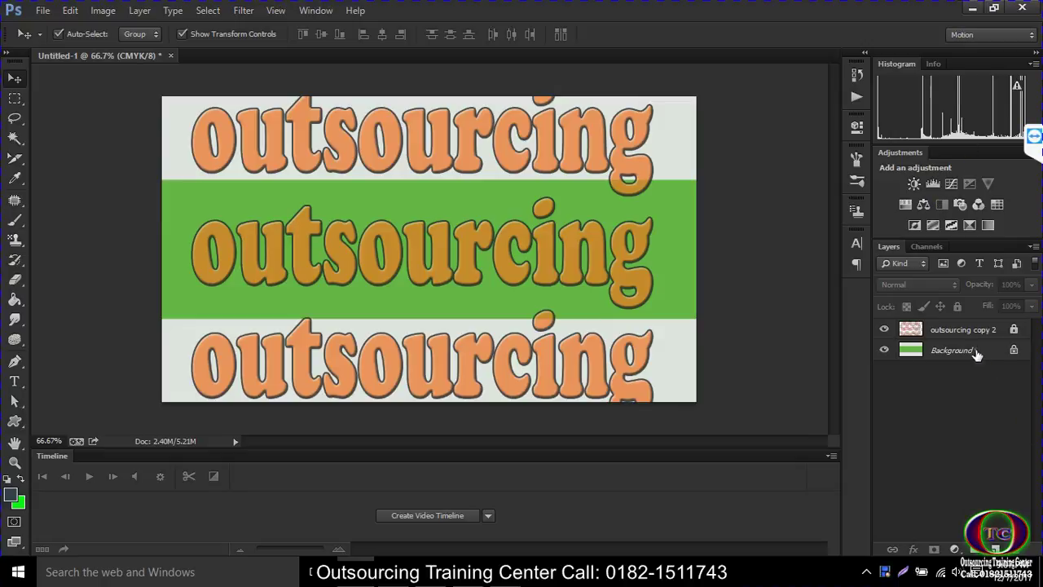
- Dismiss the locked-layer warning on outsourcing copy 2 and bring up its thumbnail menu
click(1015, 331)
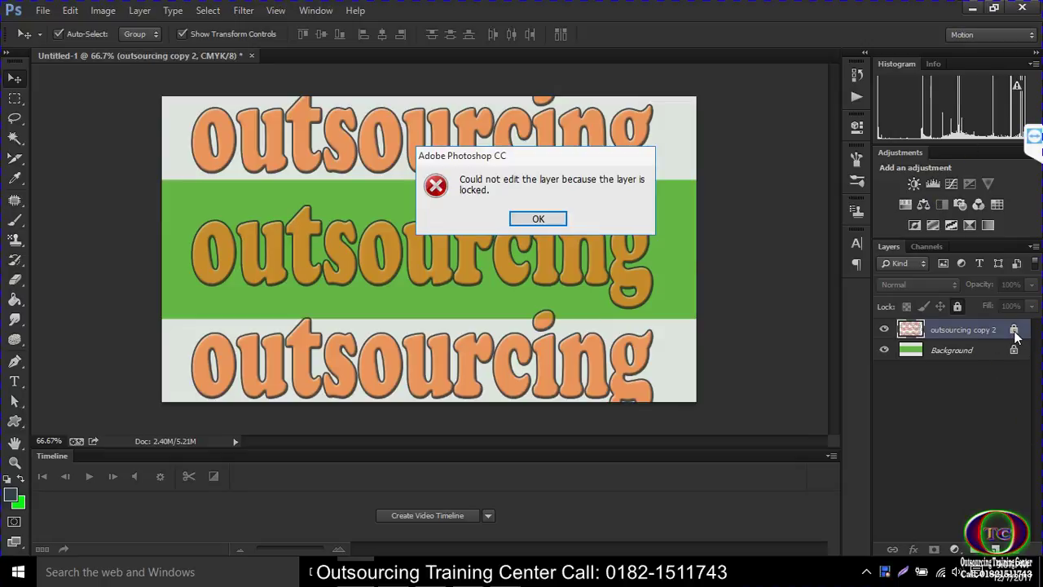
click(538, 220)
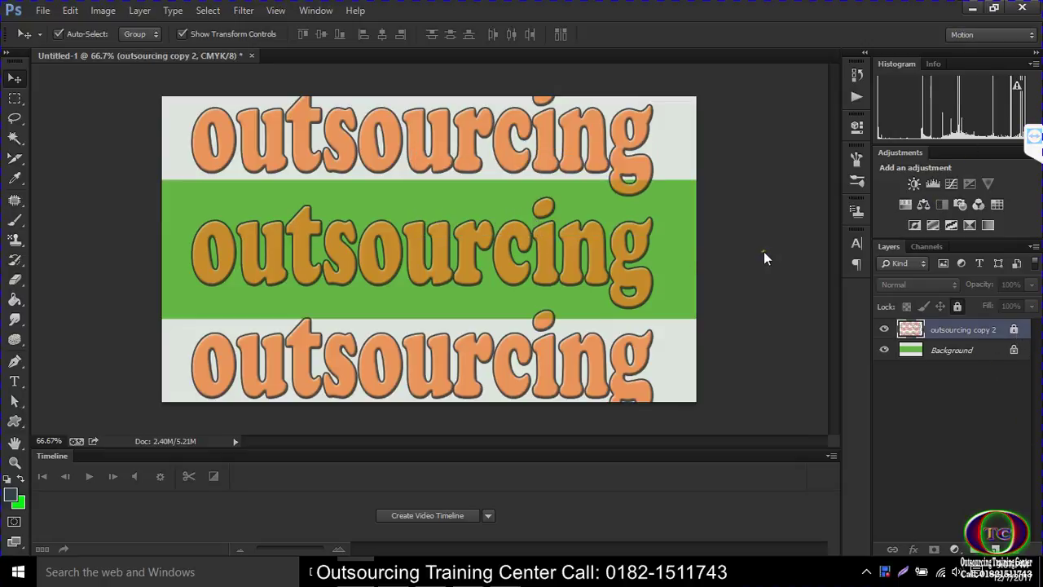
right_click(926, 326)
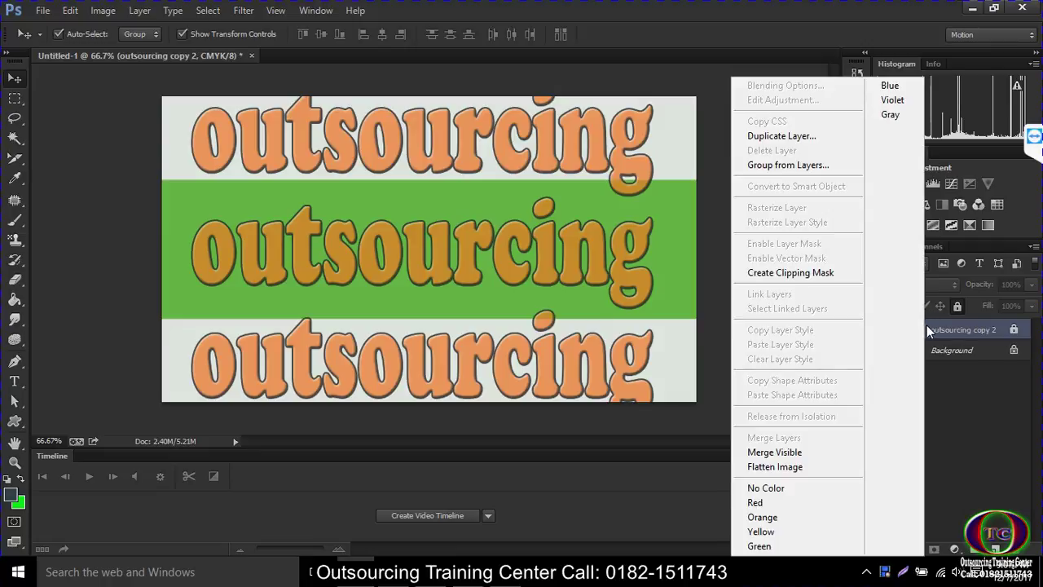
click(945, 327)
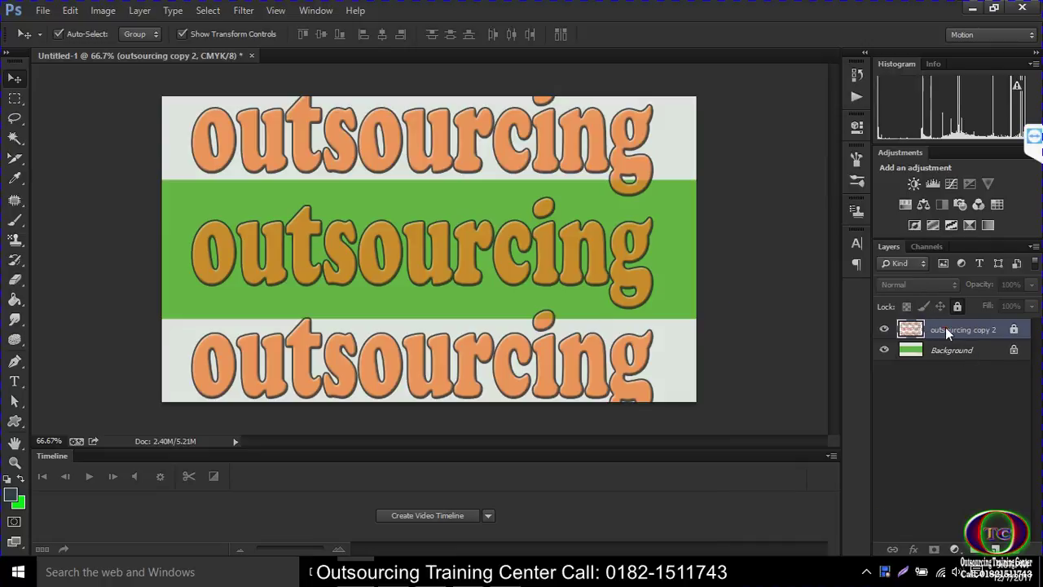
right_click(919, 329)
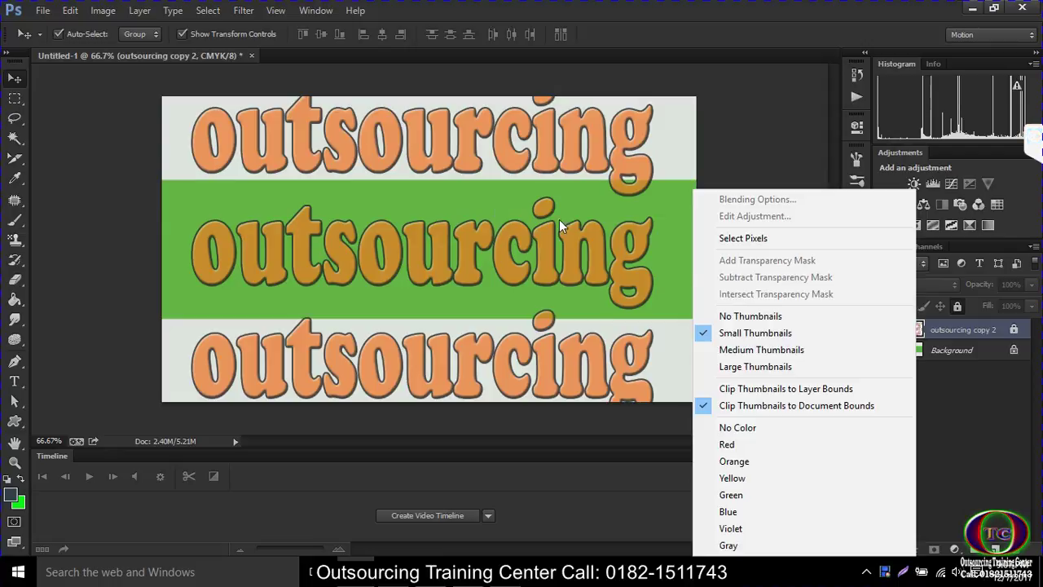
- Load the outsourcing copy 2 lettering as a selection with Select Pixels, then invert it
click(744, 240)
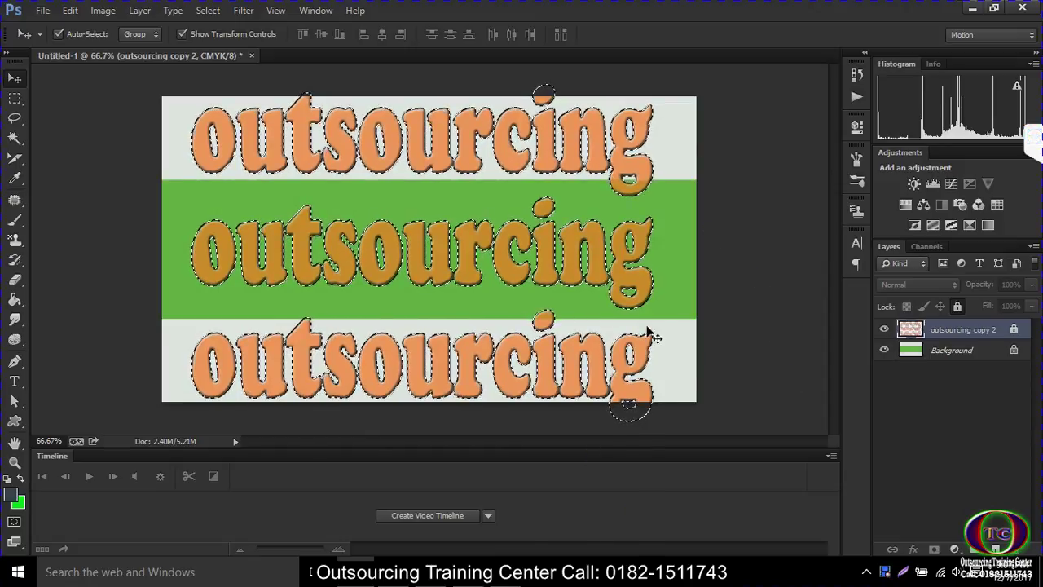
click(103, 10)
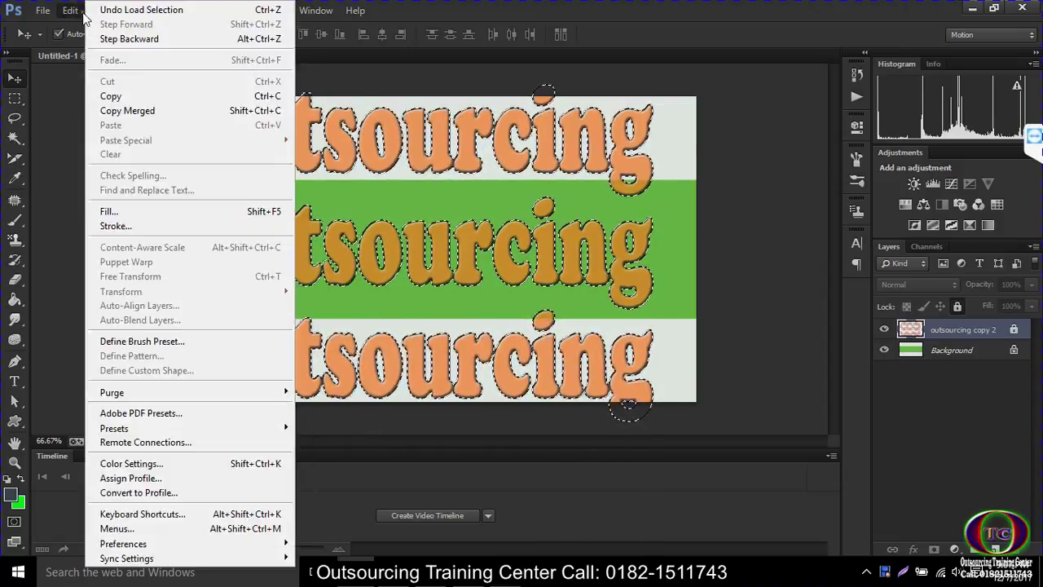
click(72, 11)
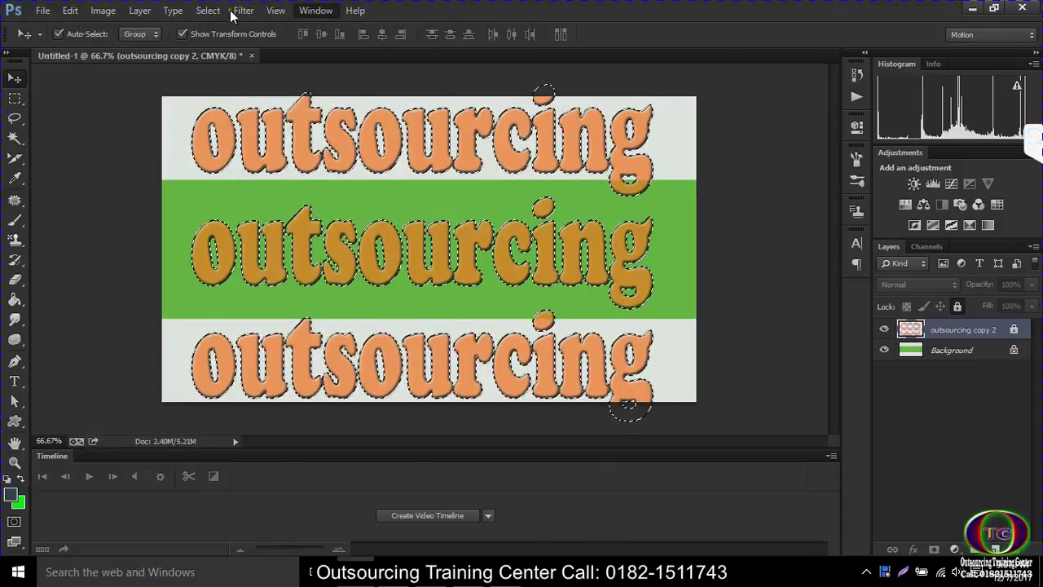
click(172, 11)
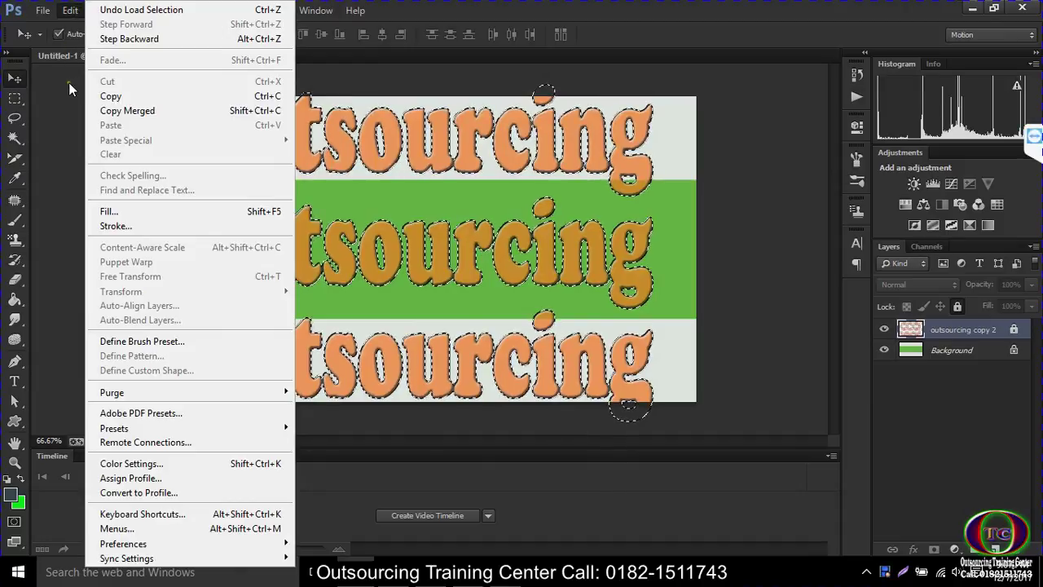
click(71, 10)
click(103, 10)
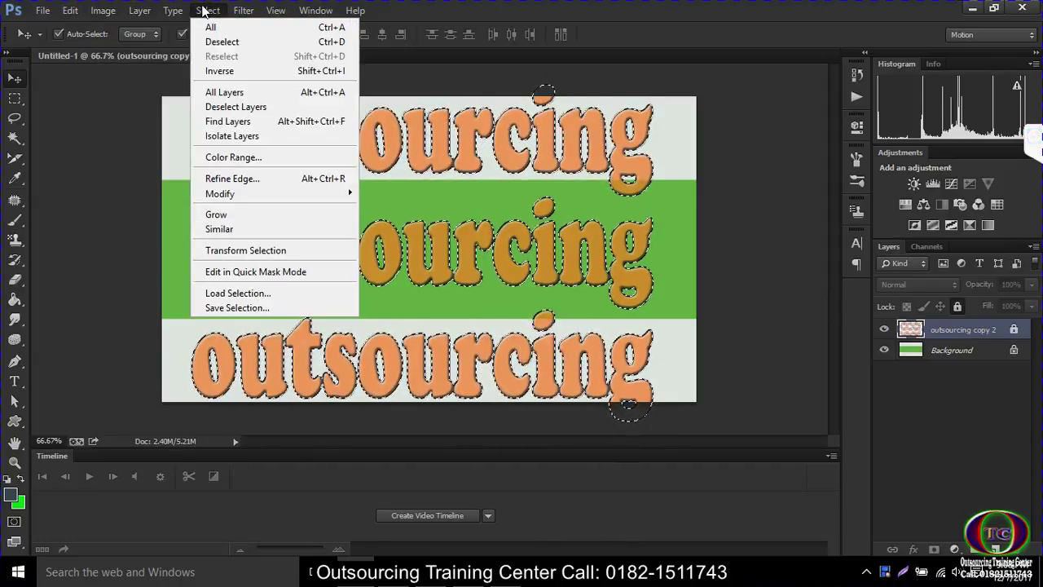
click(217, 72)
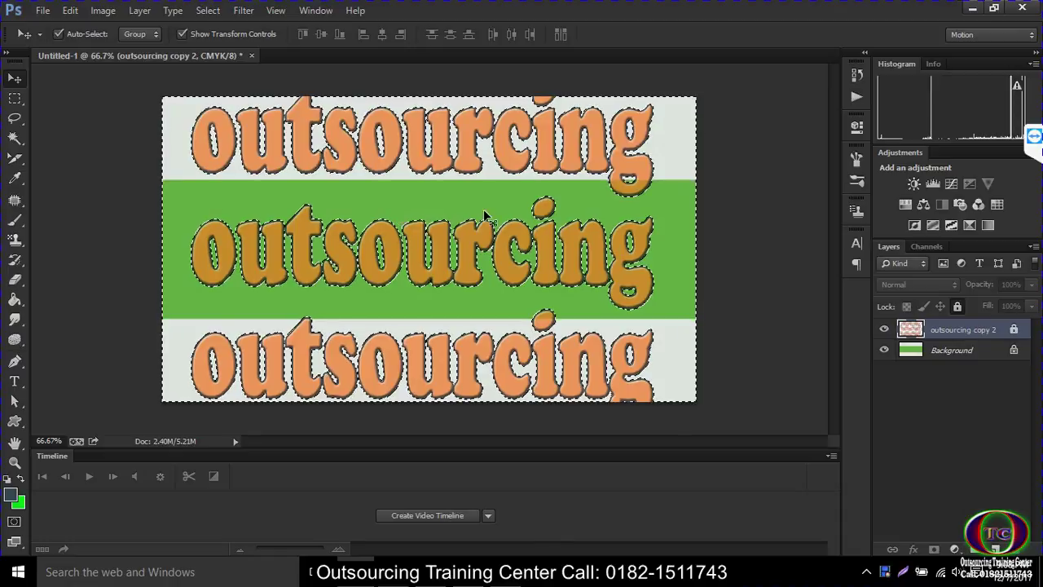
- Open and close the remote-session side panel, then refocus the Photoshop document
click(1033, 135)
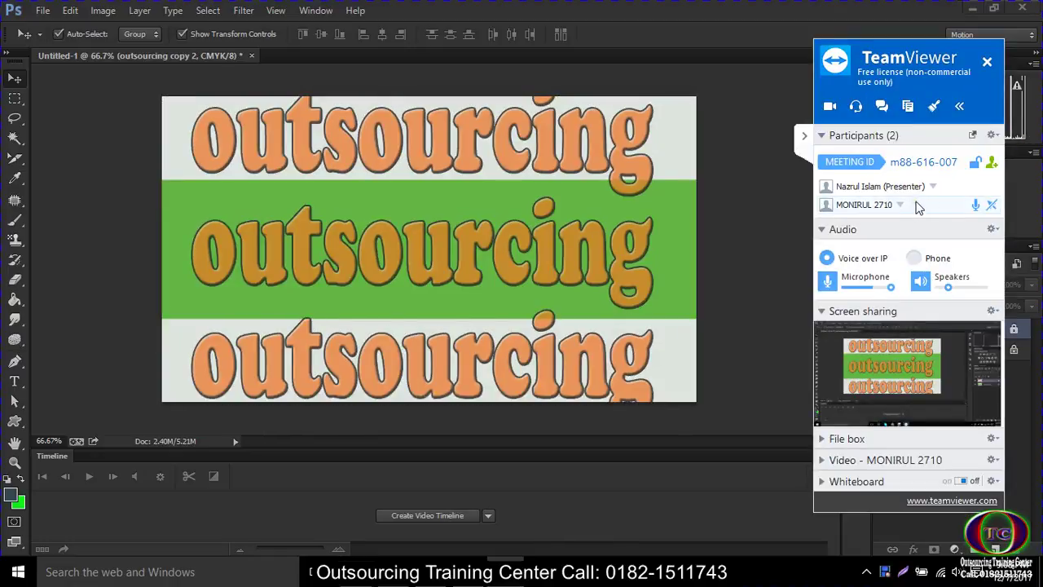
click(805, 136)
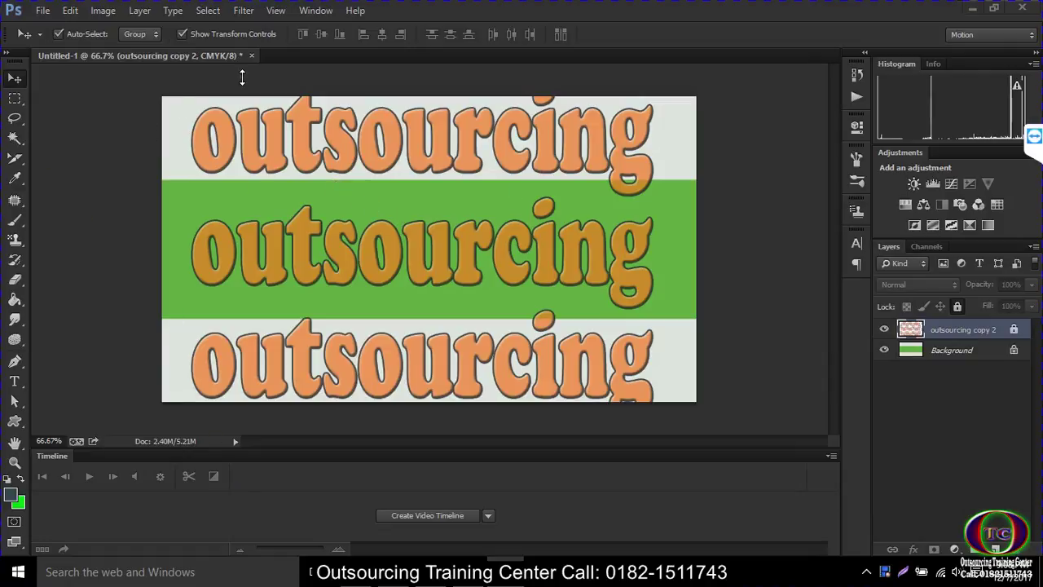
click(25, 79)
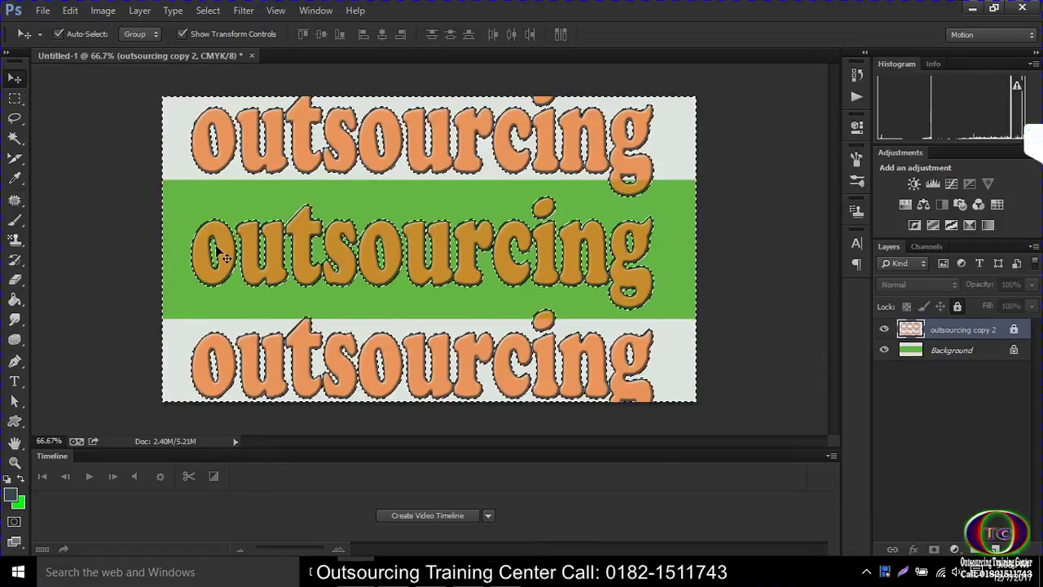
- Create a transparent 3.5 × 2 inch, 300 ppi document, fill Layer 1 green, and duplicate it
key(ctrl+n)
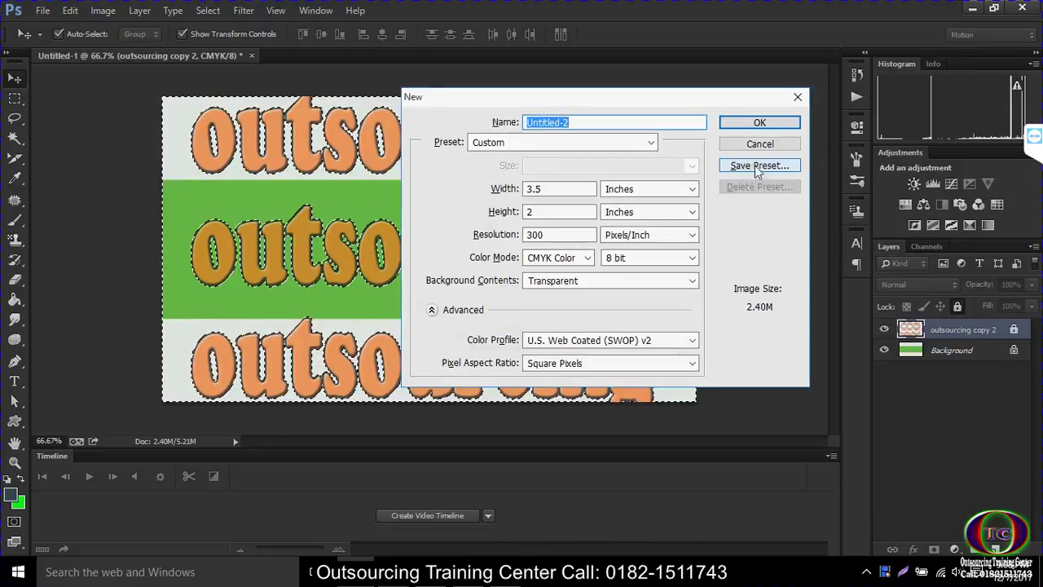
click(775, 122)
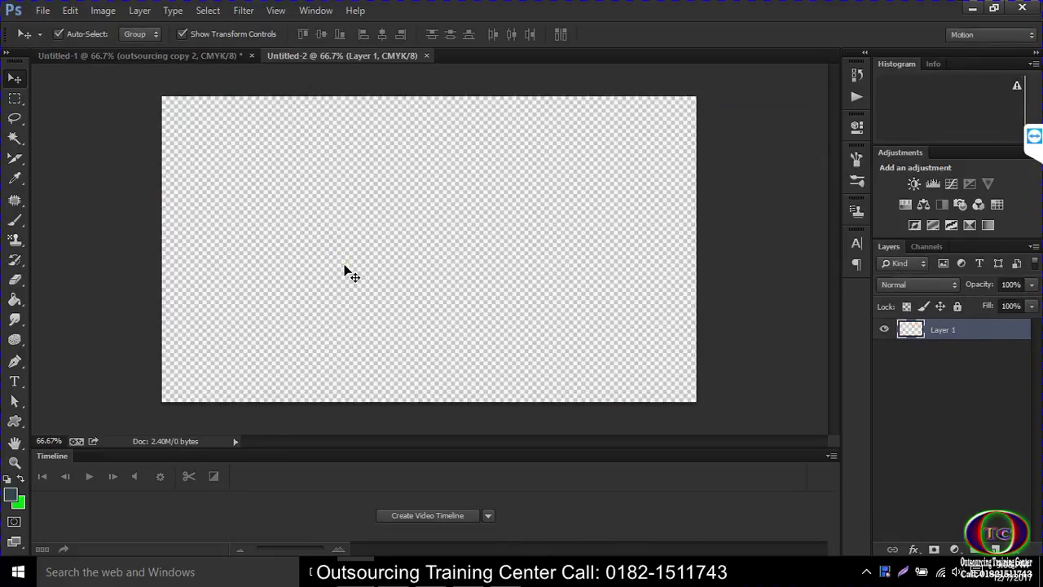
key(ctrl+BackSpace)
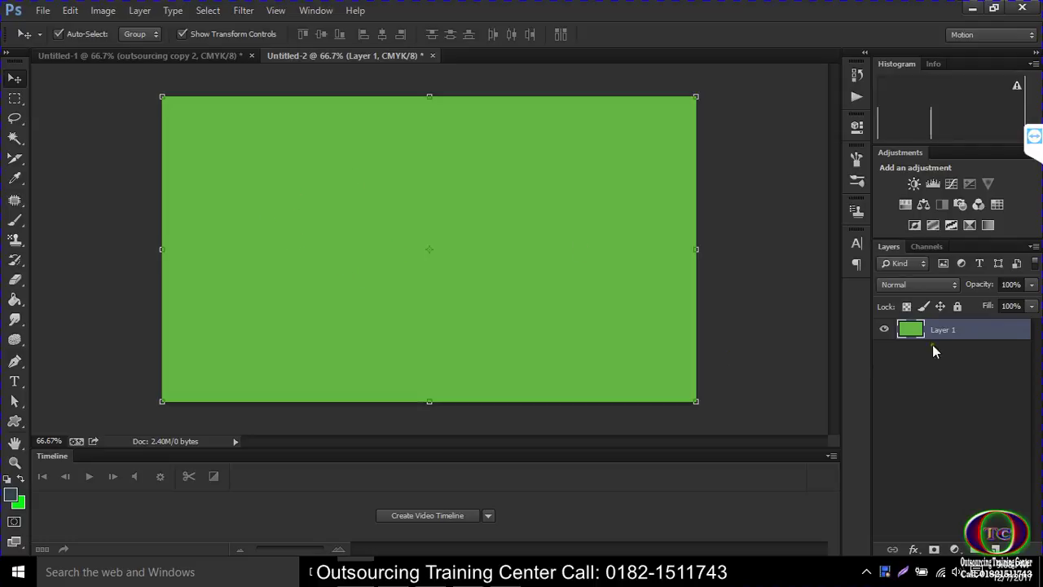
drag(954, 334, 996, 549)
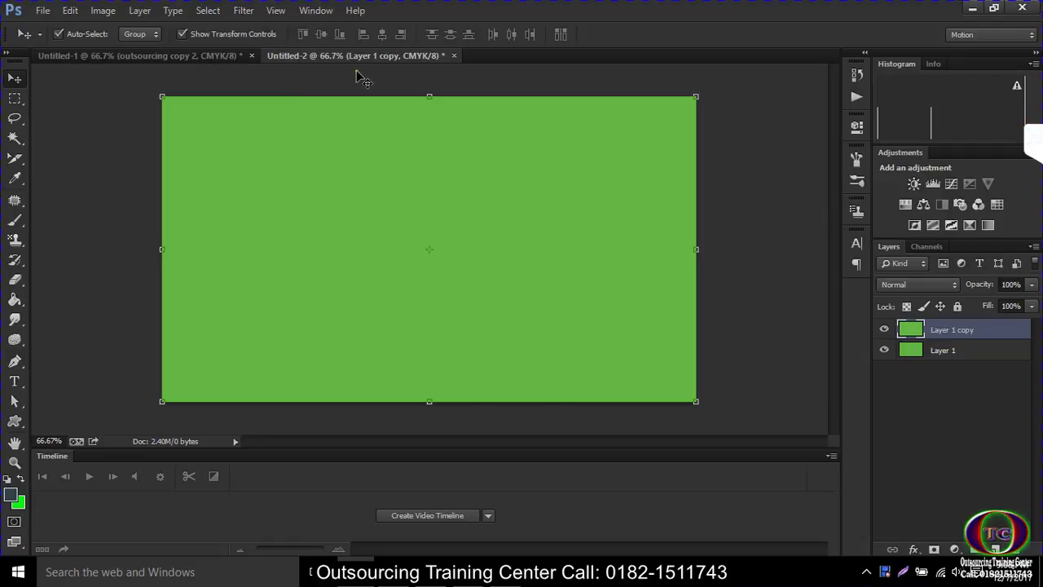
- Squash Layer 1 copy to a 36.5% height centre band and apply the transform
click(427, 97)
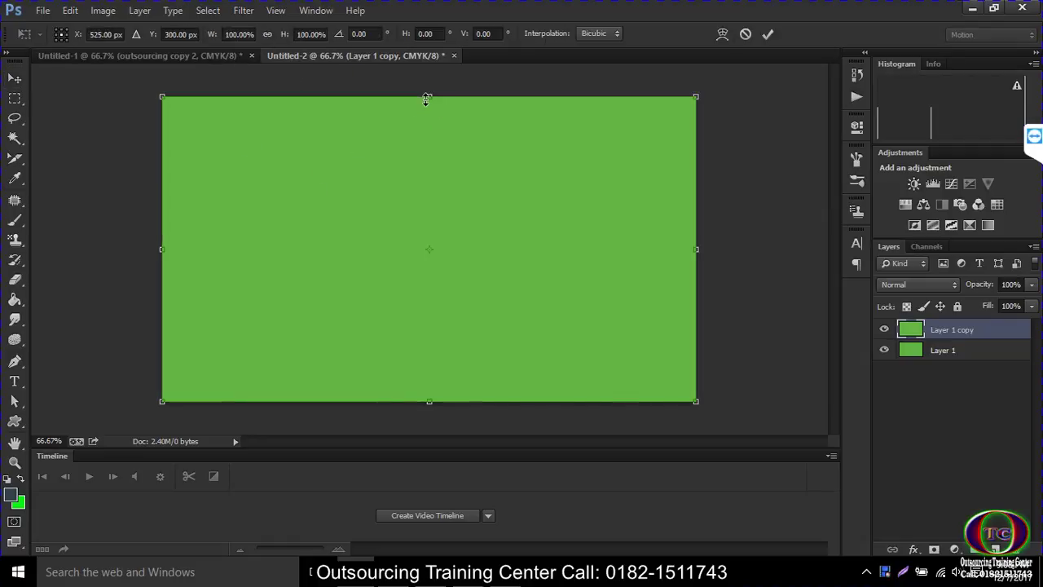
mouse_move(427, 99)
mouse_down()
mouse_move(424, 192)
mouse_move(425, 179)
mouse_up()
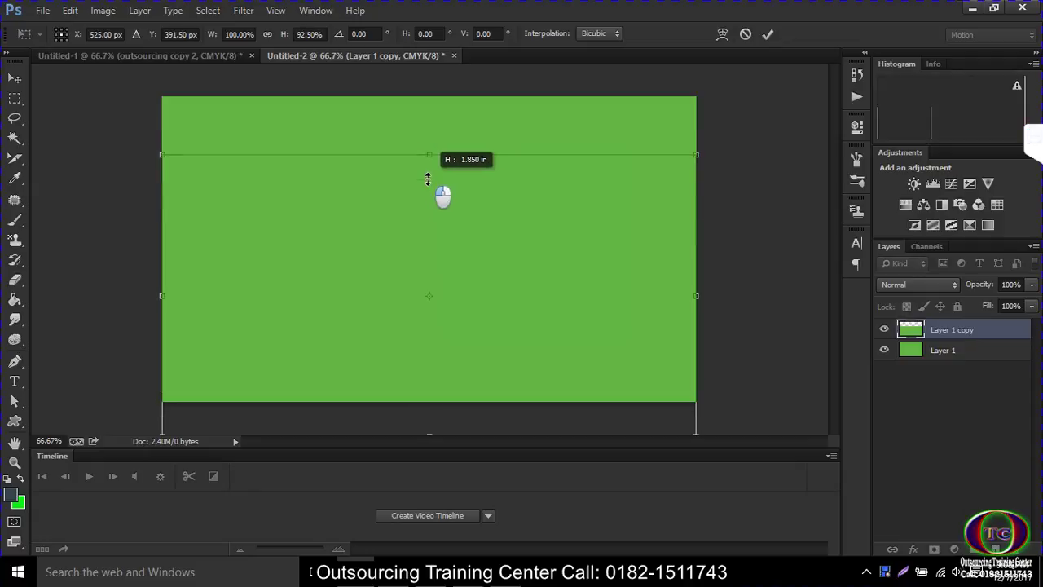
drag(425, 179, 426, 171)
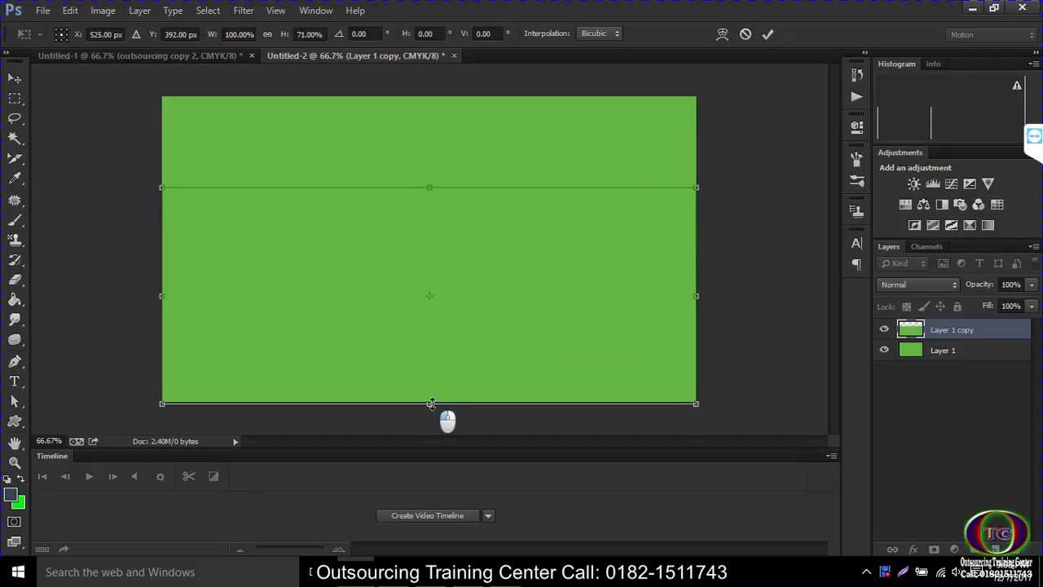
drag(447, 419, 459, 314)
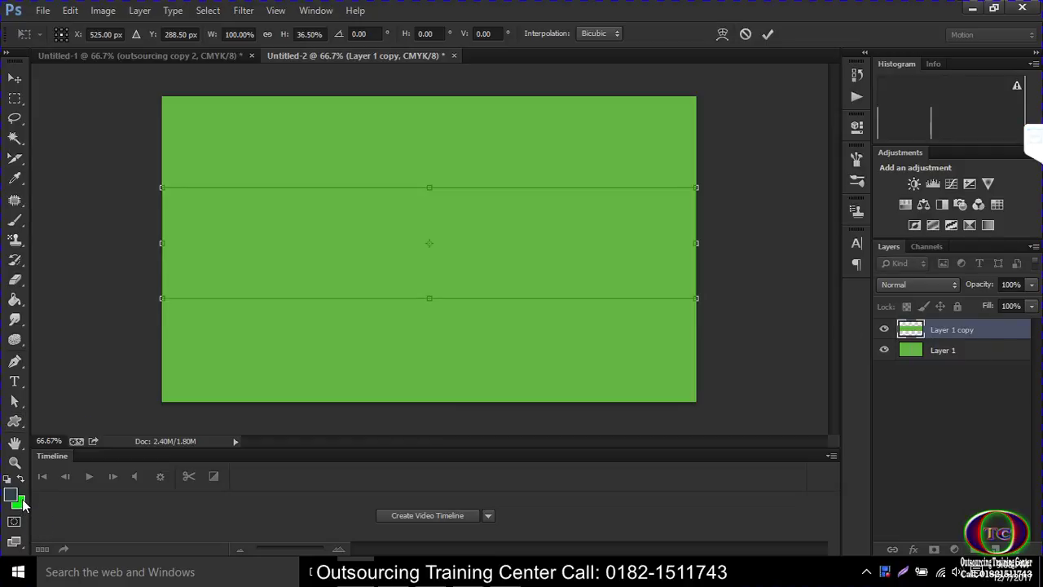
click(768, 35)
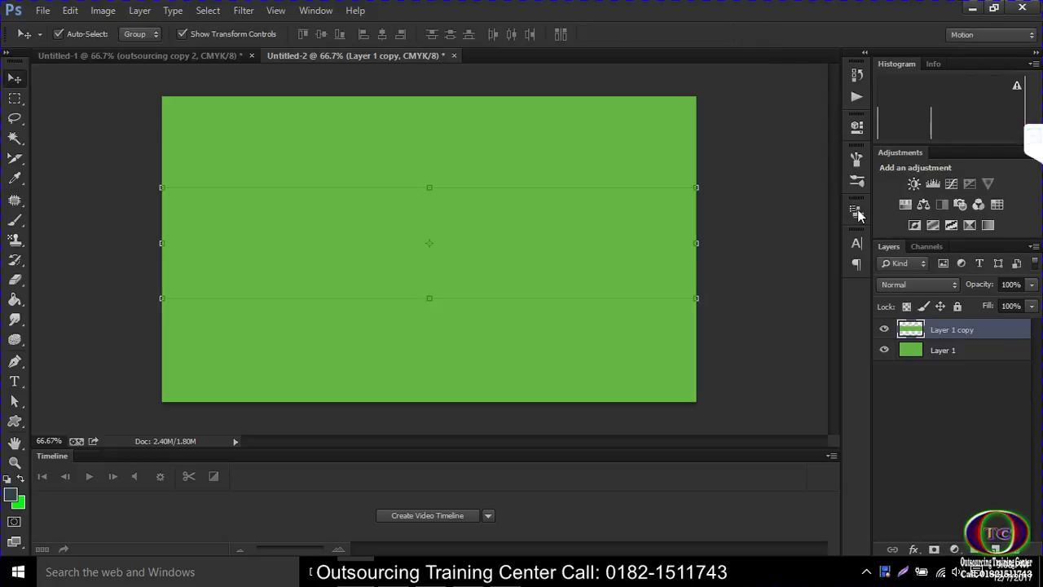
- Give the Layer 1 copy band a dark green Color Overlay effect
double_click(916, 330)
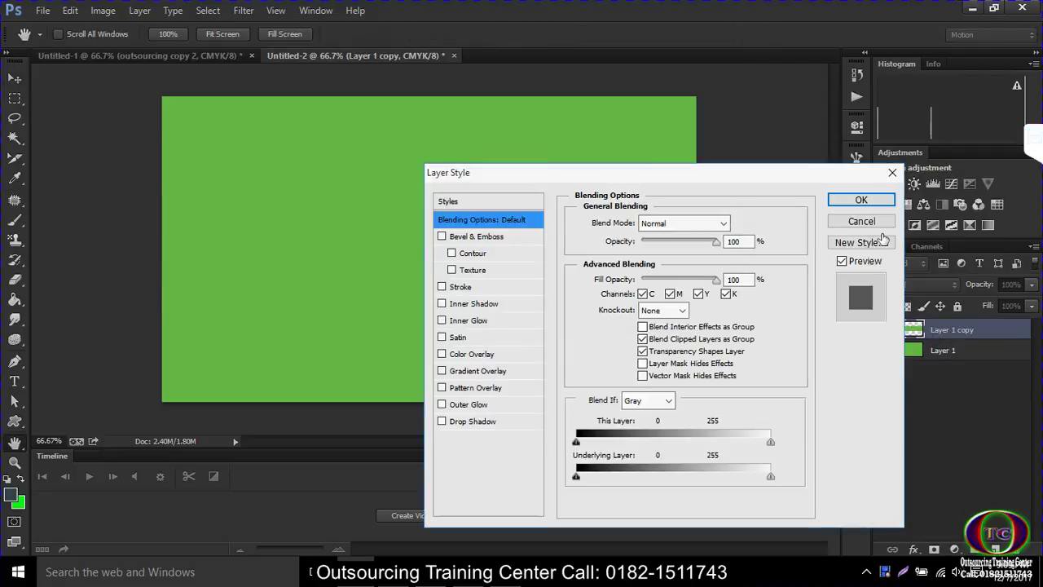
click(467, 356)
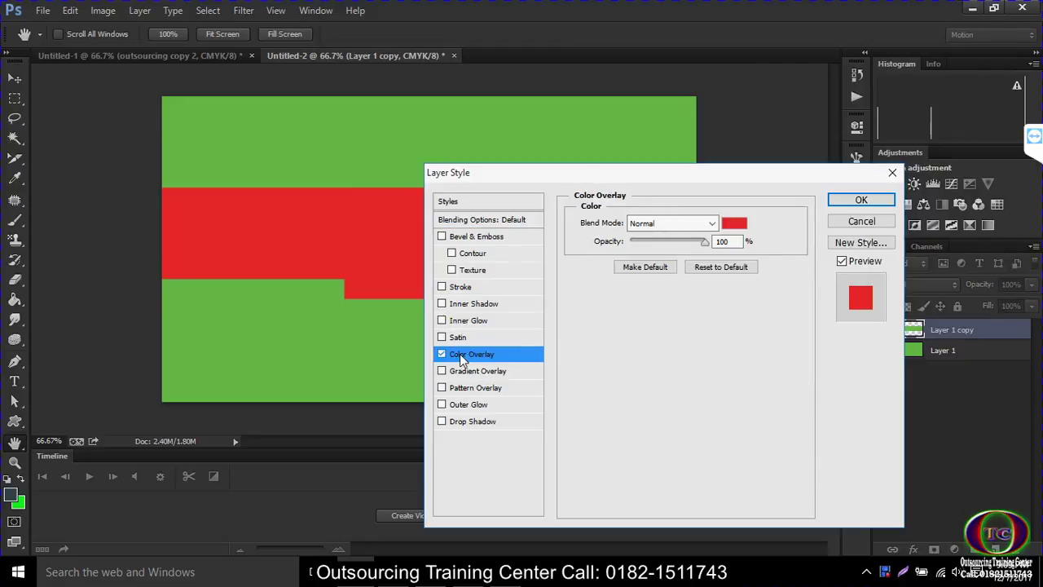
click(732, 224)
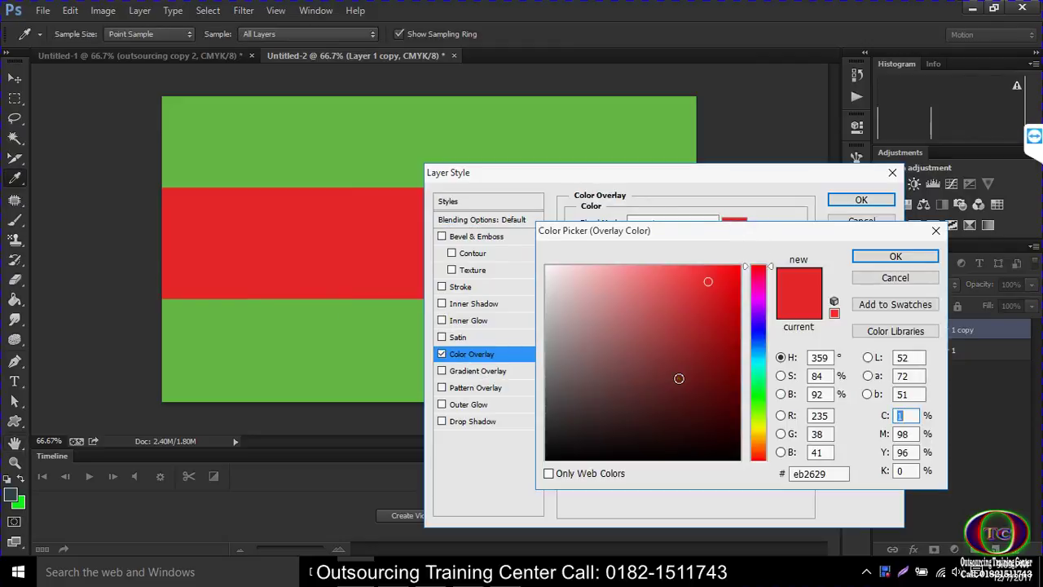
click(756, 394)
click(617, 155)
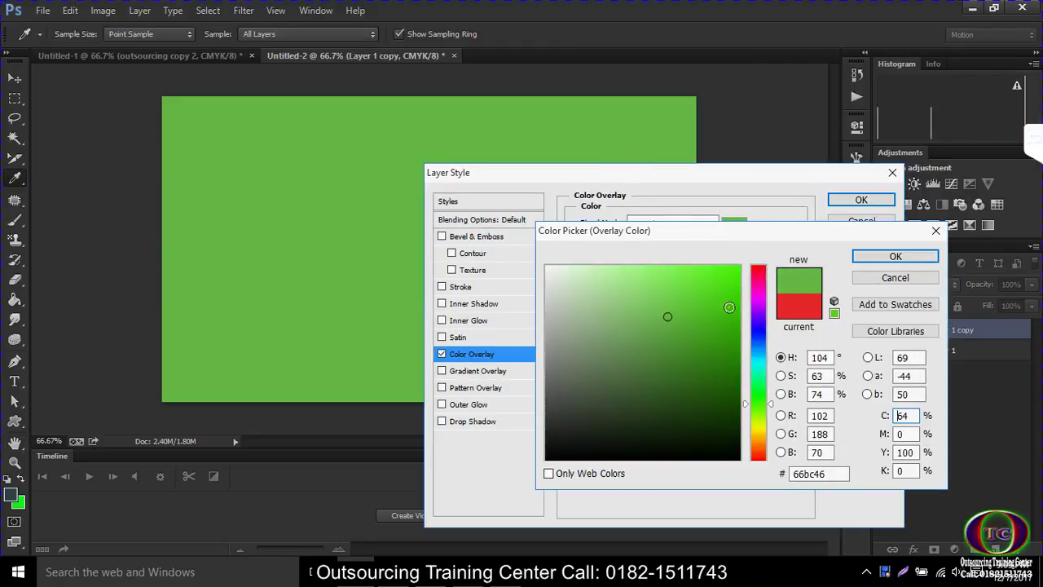
click(709, 379)
click(893, 257)
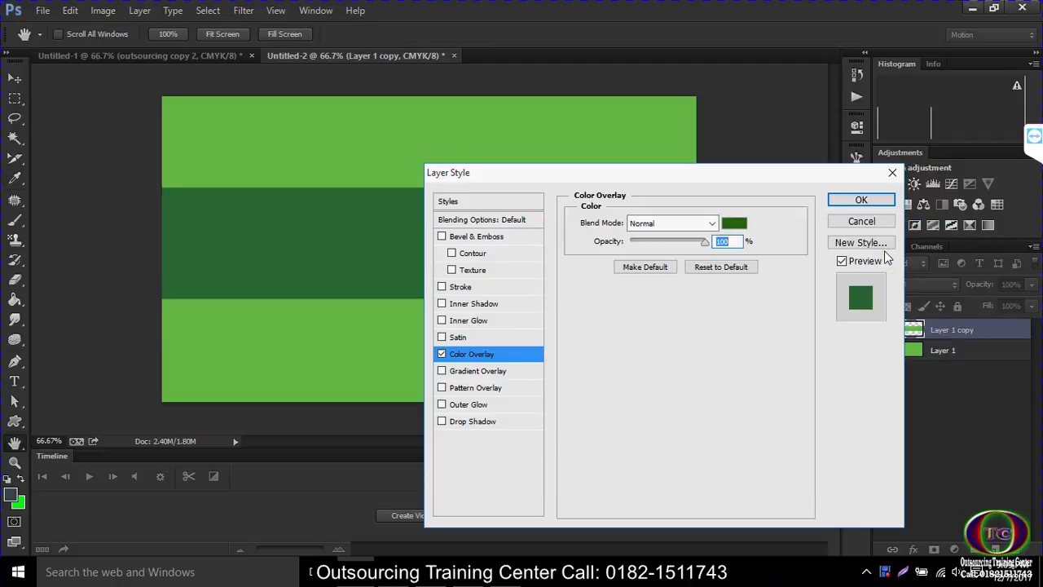
click(836, 200)
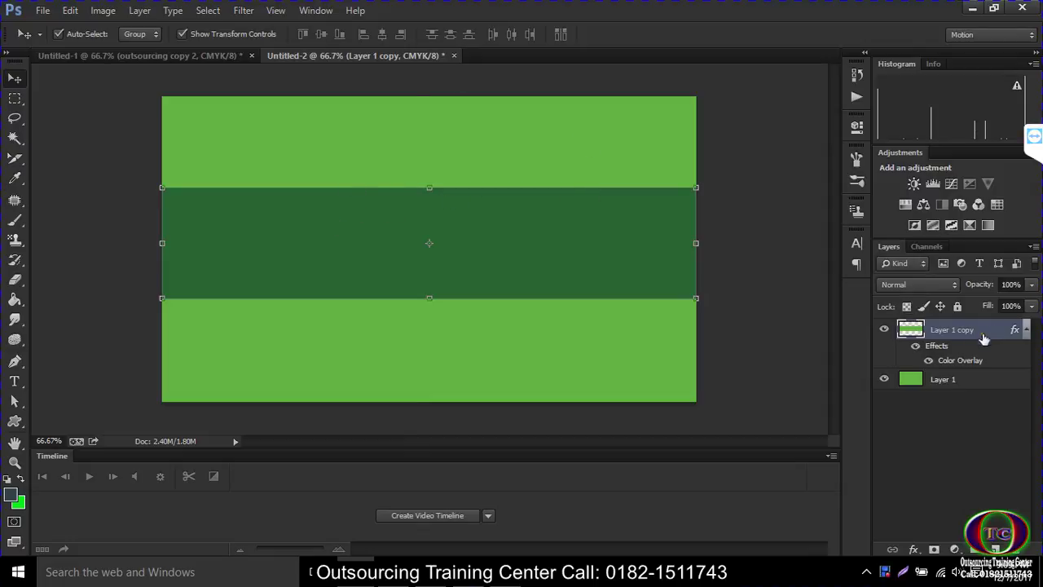
- Rasterize the Layer 1 copy layer style to bake the dark green overlay into its pixels
right_click(986, 338)
click(811, 225)
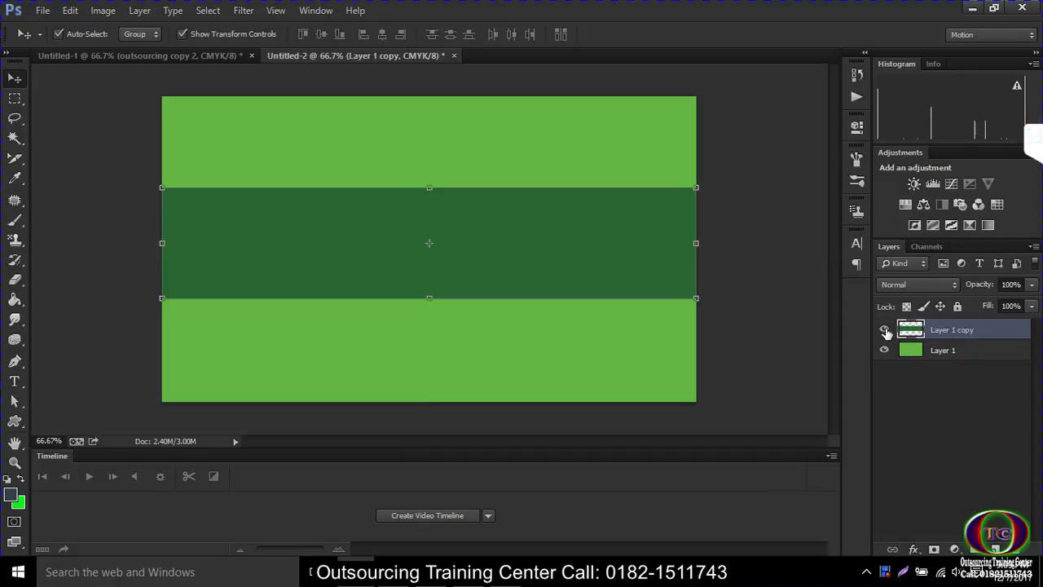
right_click(918, 330)
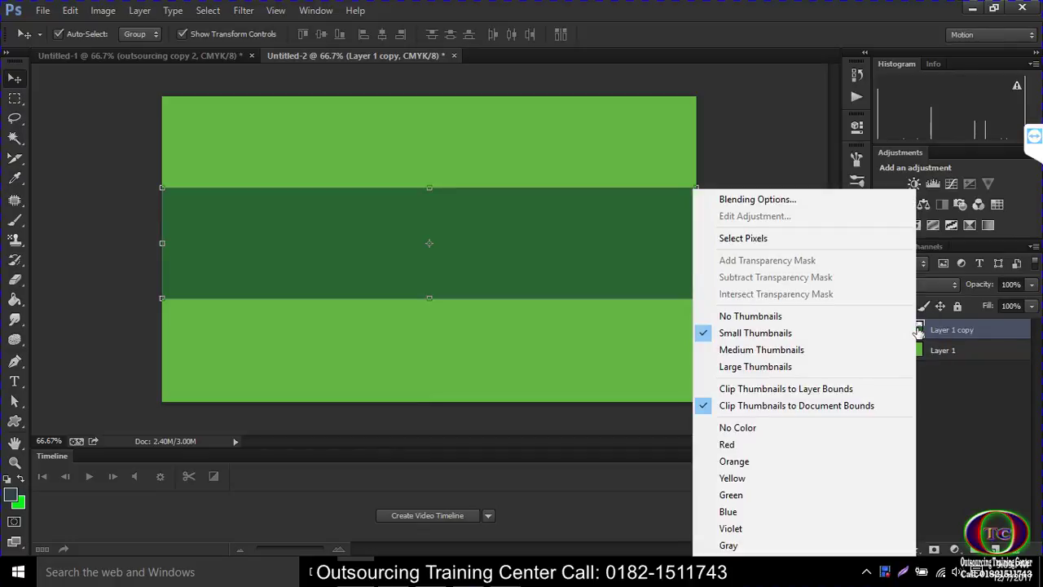
click(965, 327)
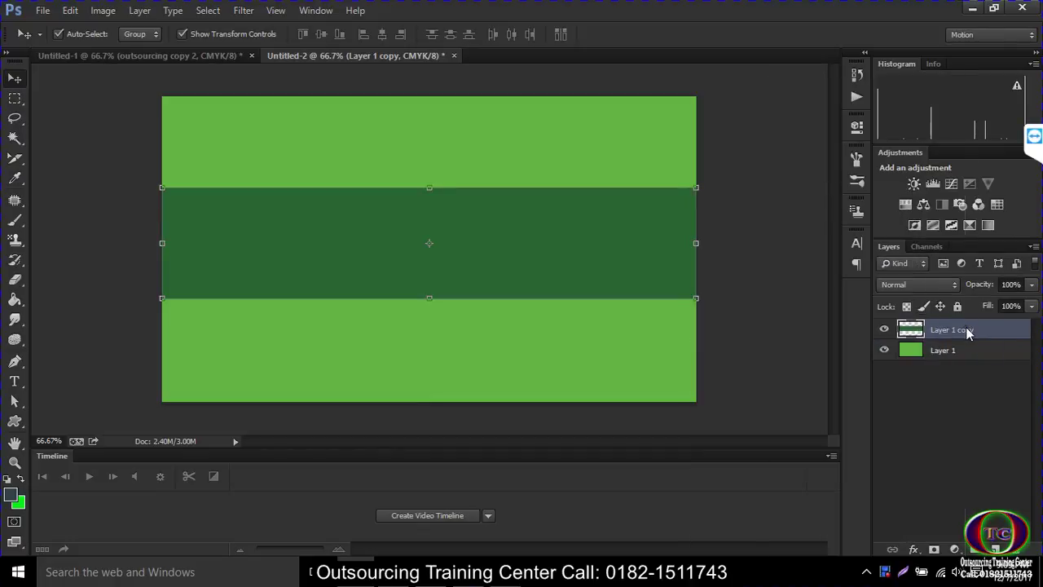
right_click(965, 327)
click(1007, 392)
right_click(956, 335)
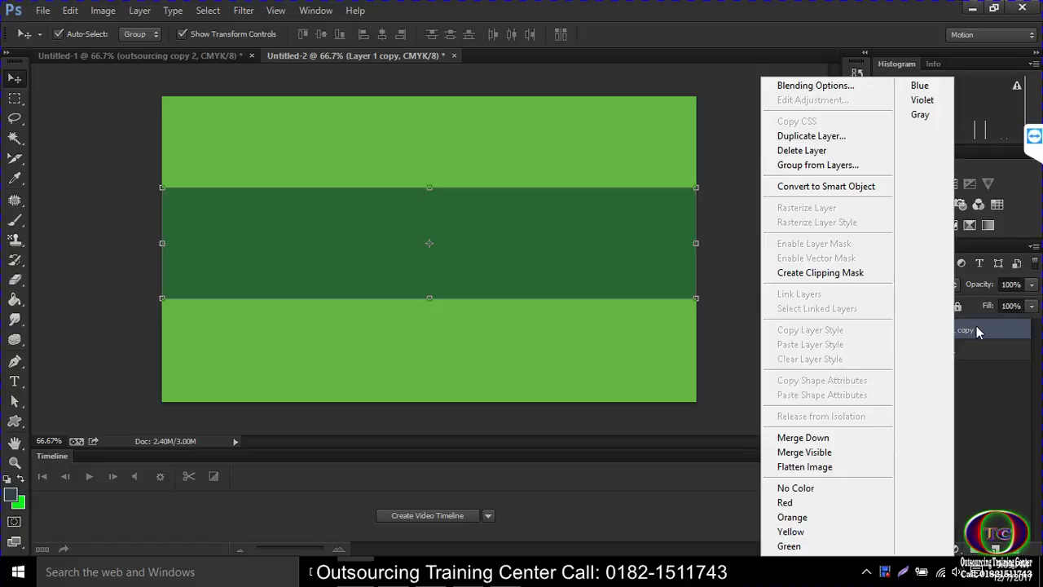
click(975, 393)
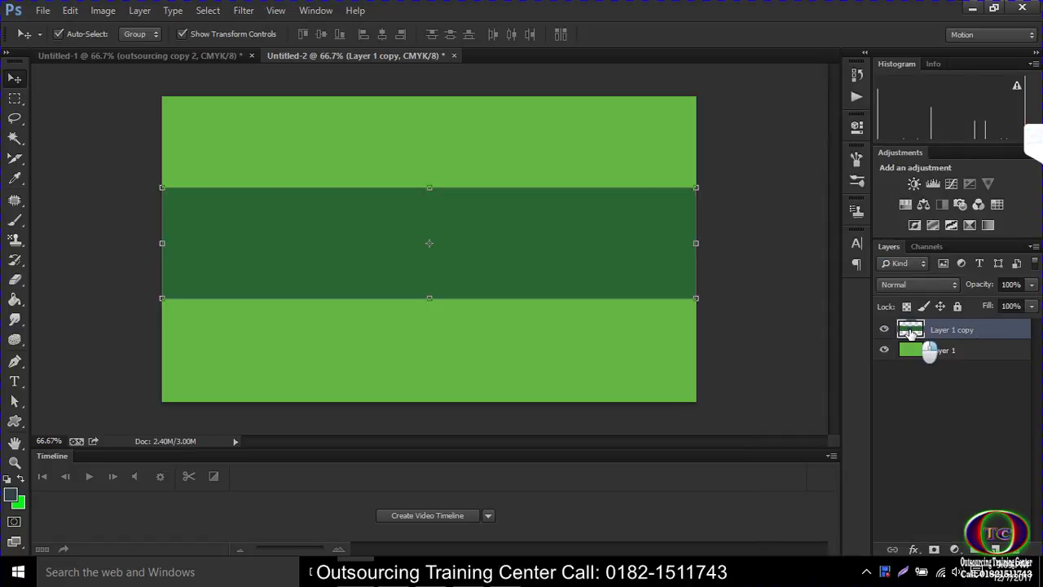
- Select the band's pixels, invert the selection, and delete everything outside the middle band
right_click(914, 331)
click(753, 237)
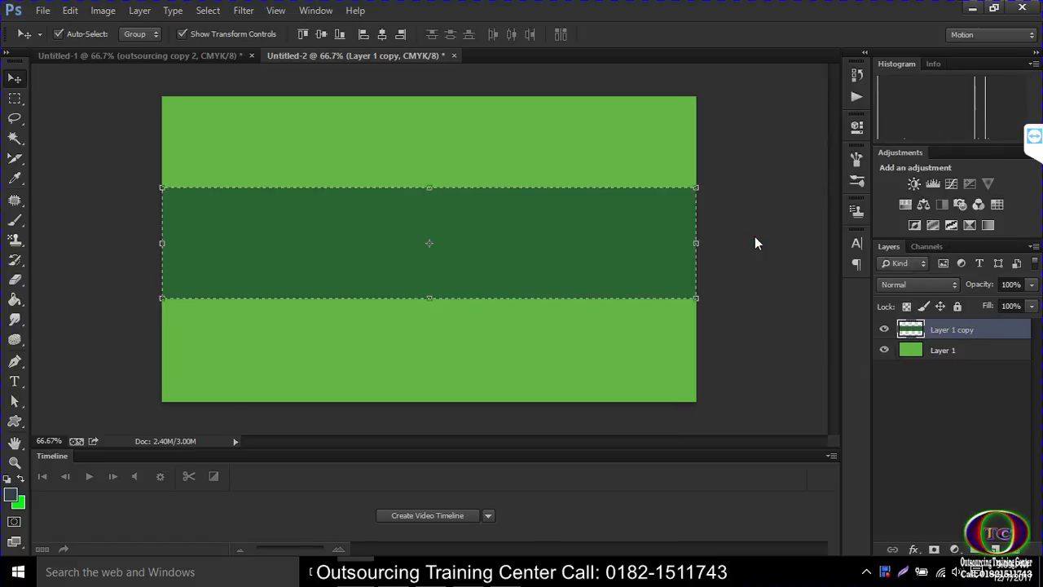
click(208, 10)
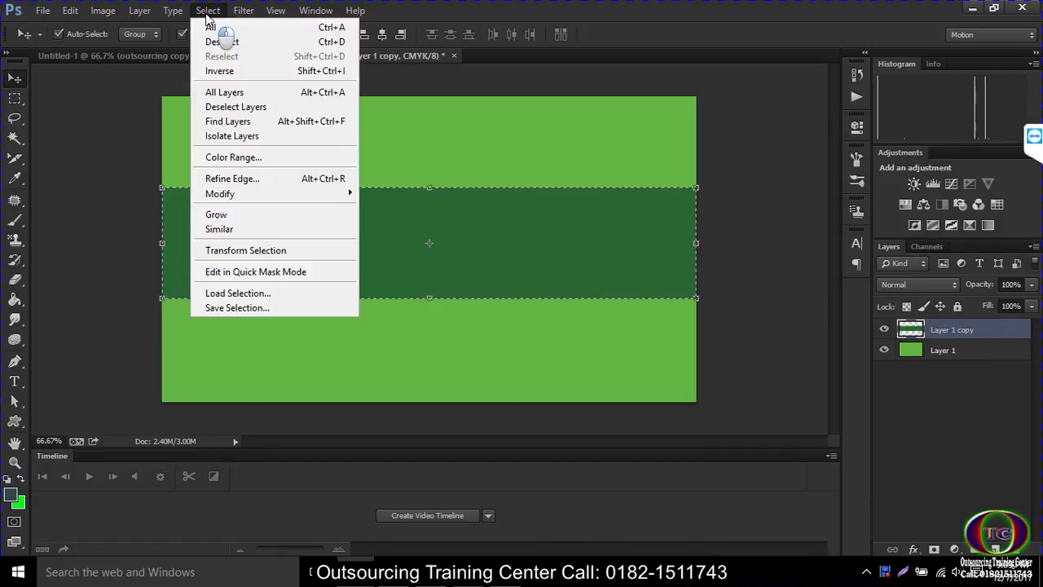
click(220, 71)
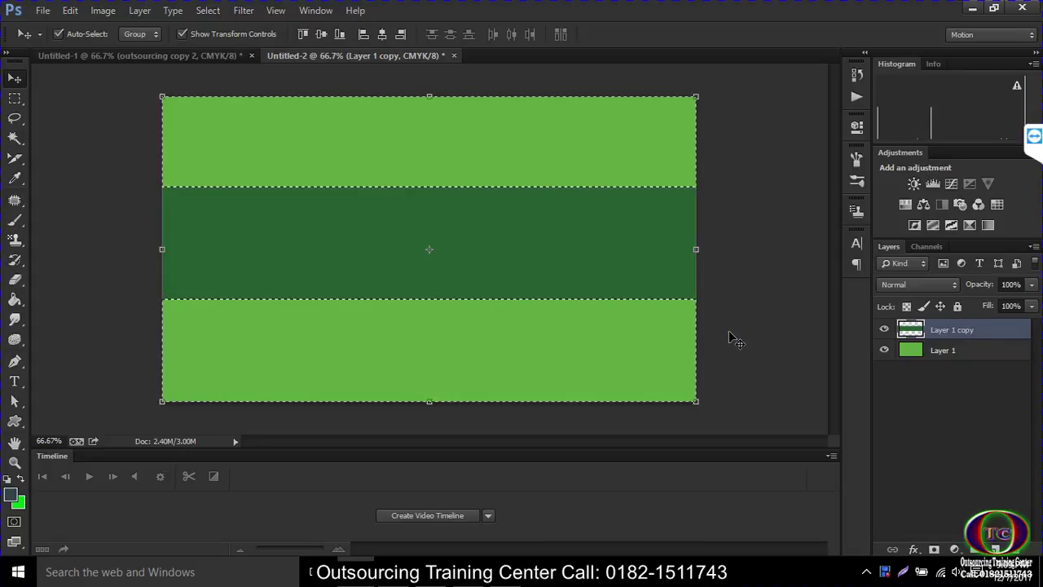
key(Delete)
key(ctrl+d)
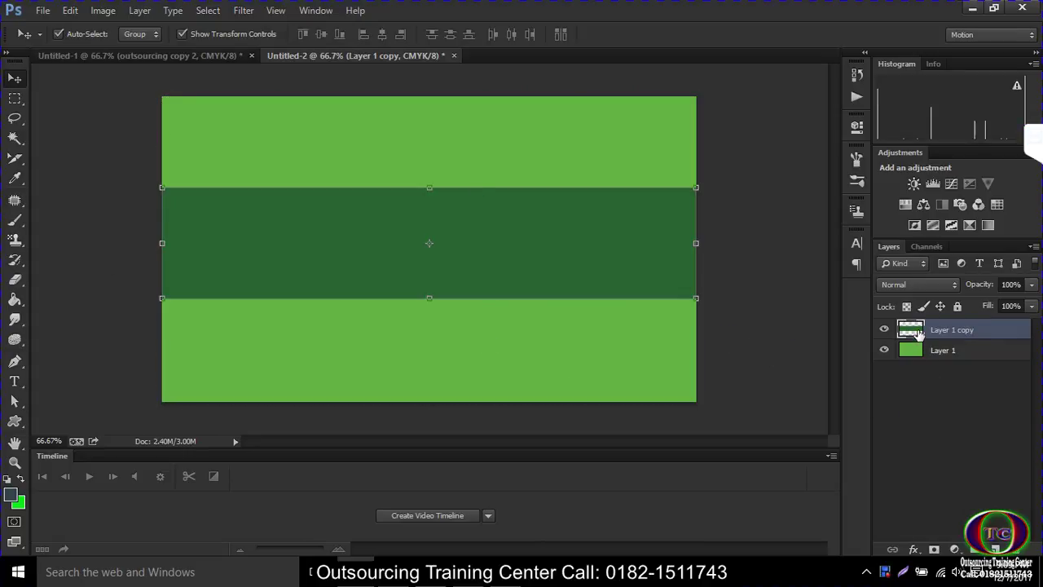
- Reload the band's pixels, invert the selection again, then deselect
right_click(916, 328)
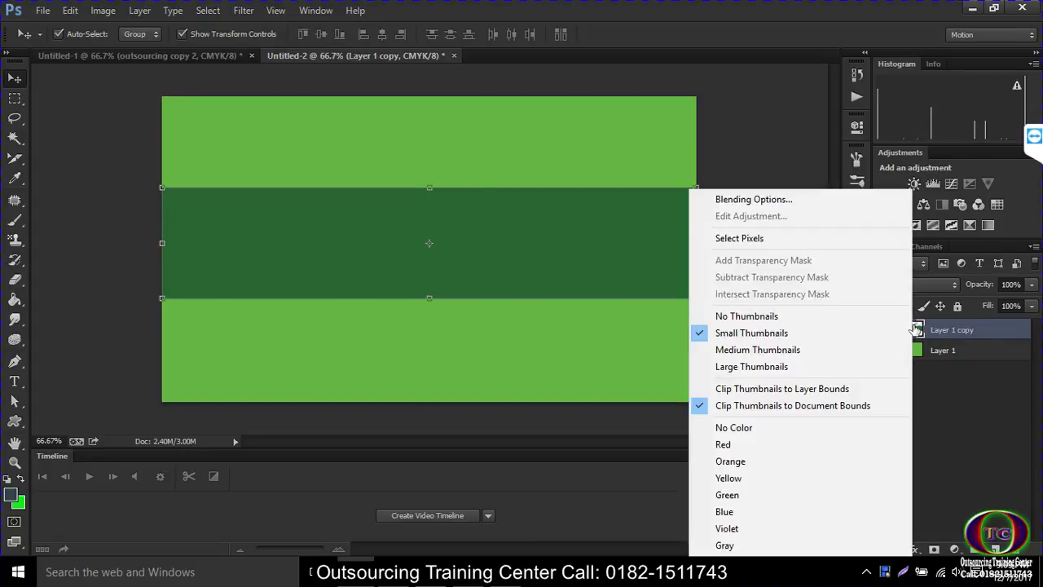
click(778, 241)
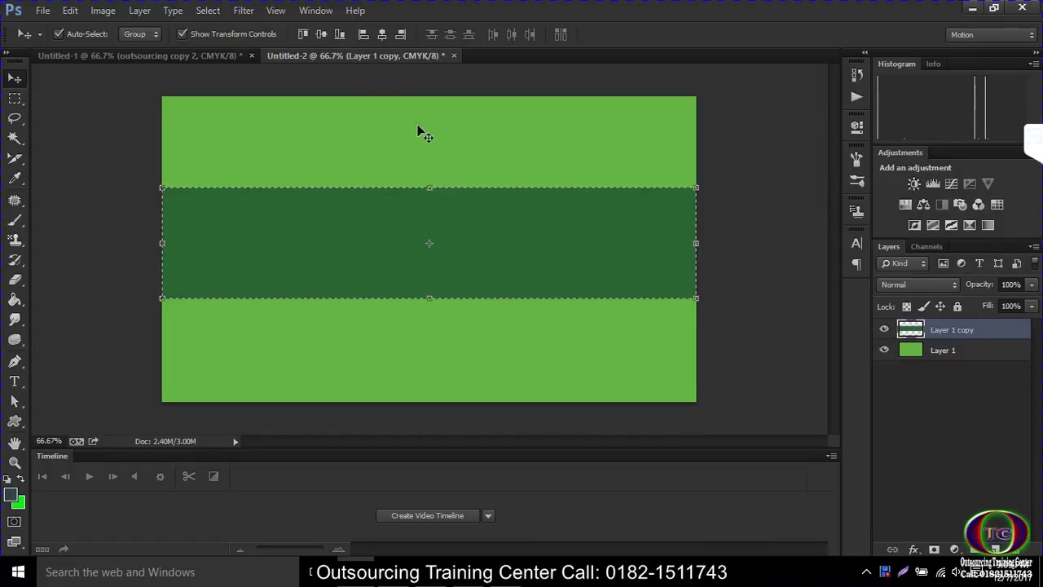
click(217, 11)
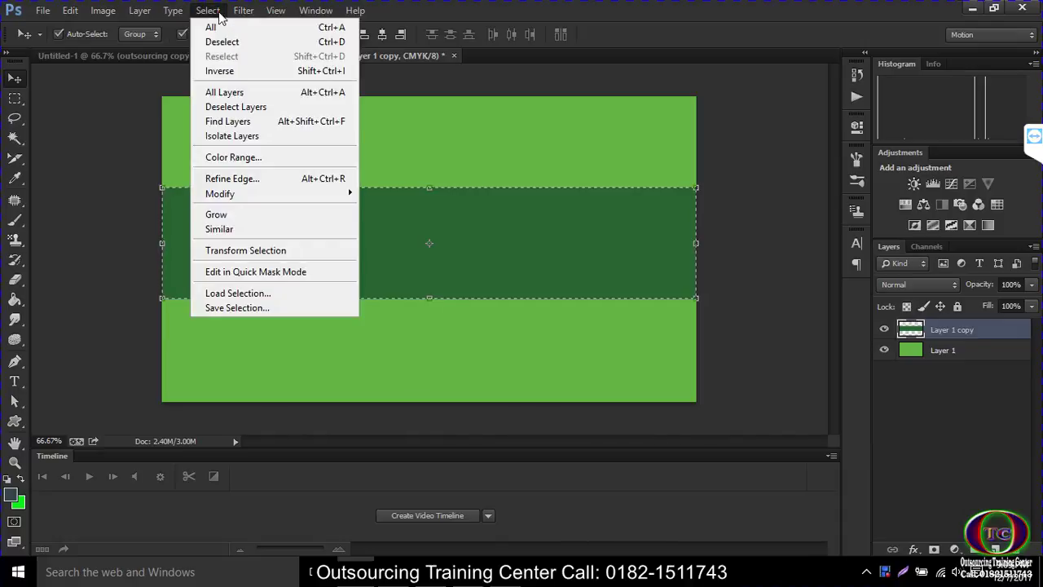
click(233, 71)
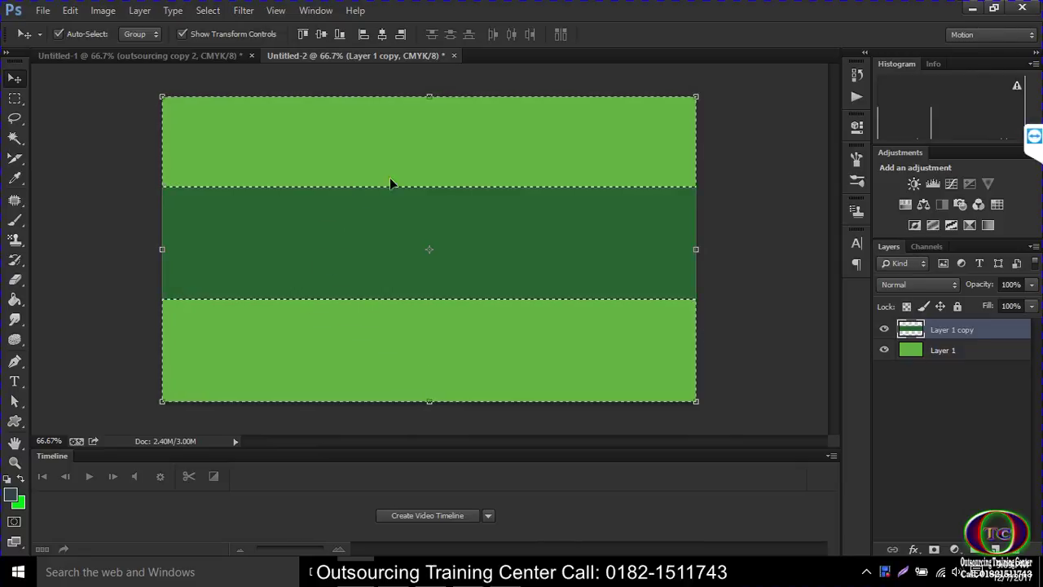
key(ctrl+d)
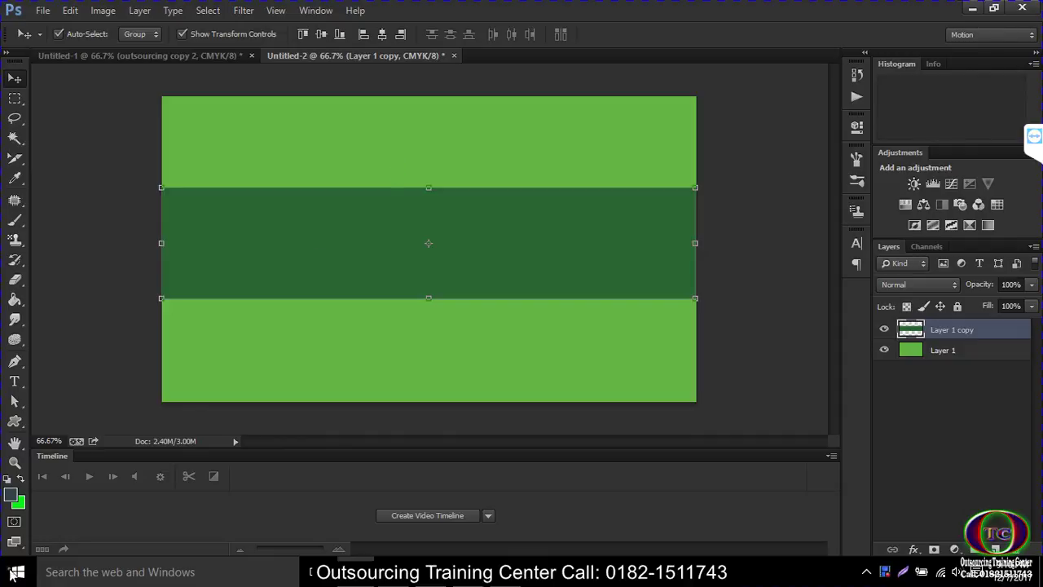
- Make green the foreground colour and narrow the band layer to 52.76% width
click(21, 480)
drag(158, 245, 412, 245)
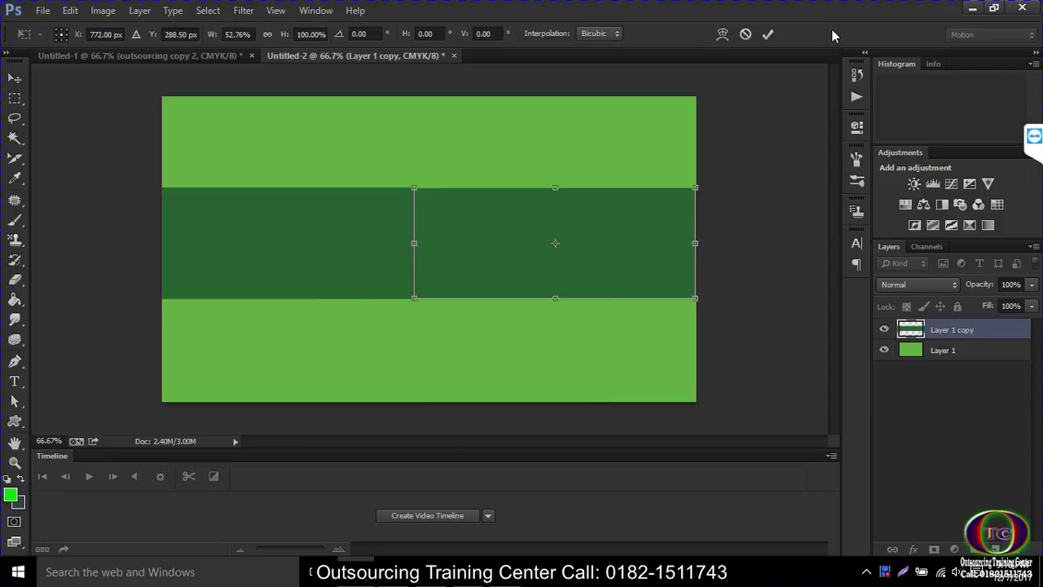
click(767, 34)
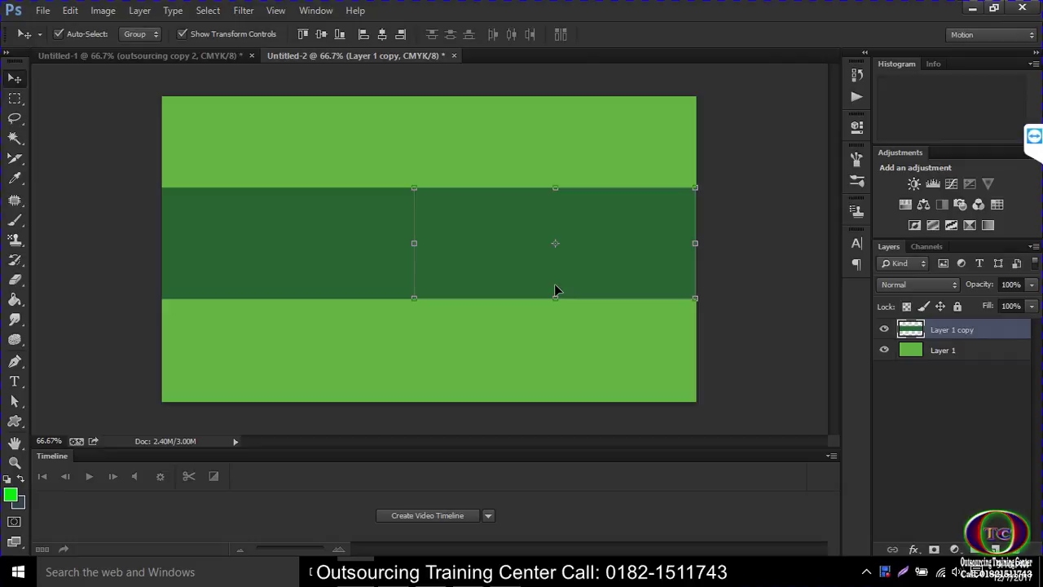
- Bring up the Layer 1 copy band layer's command list in the Layers panel
right_click(919, 349)
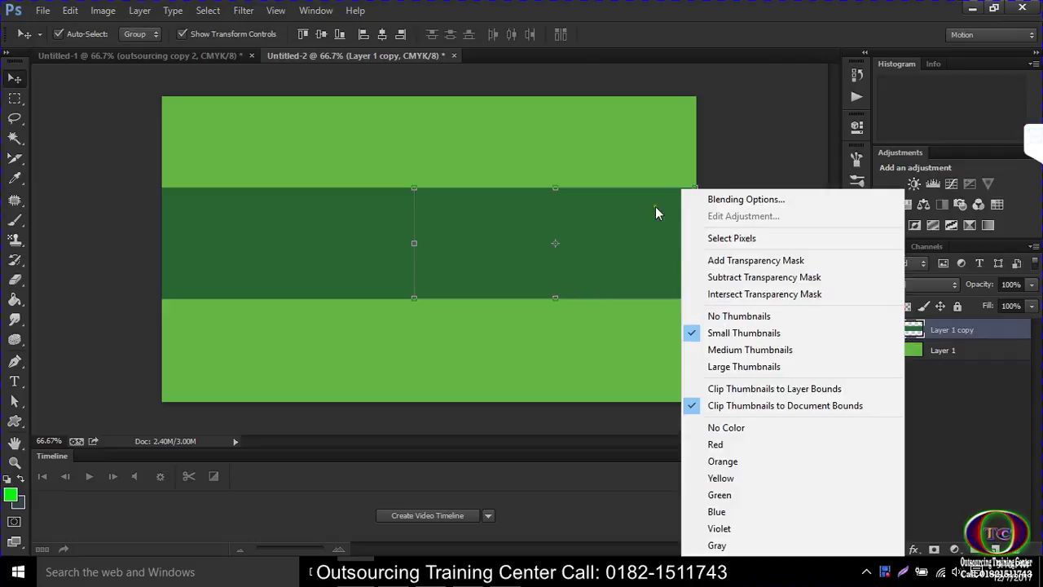
click(668, 140)
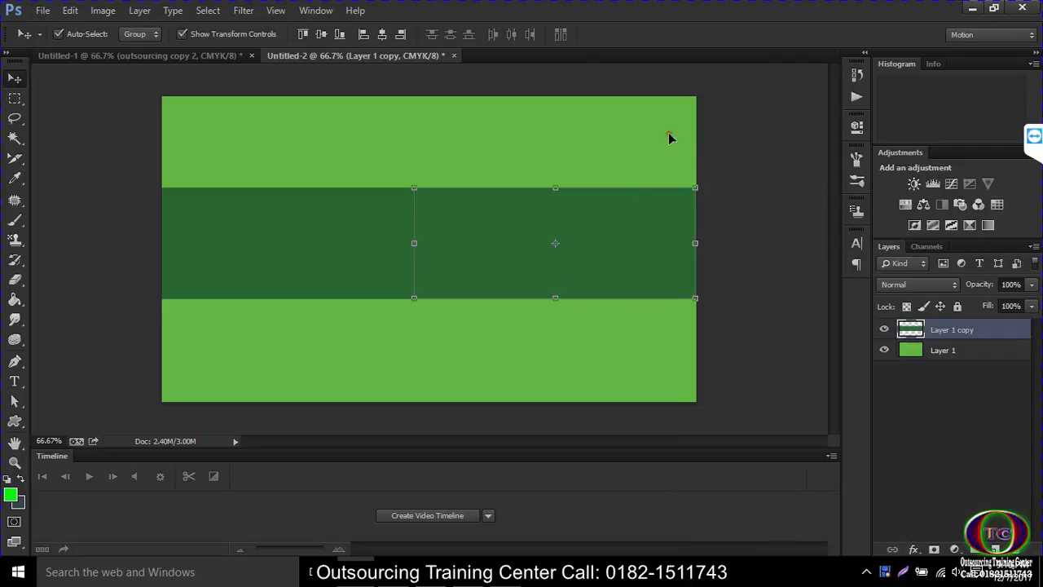
right_click(952, 335)
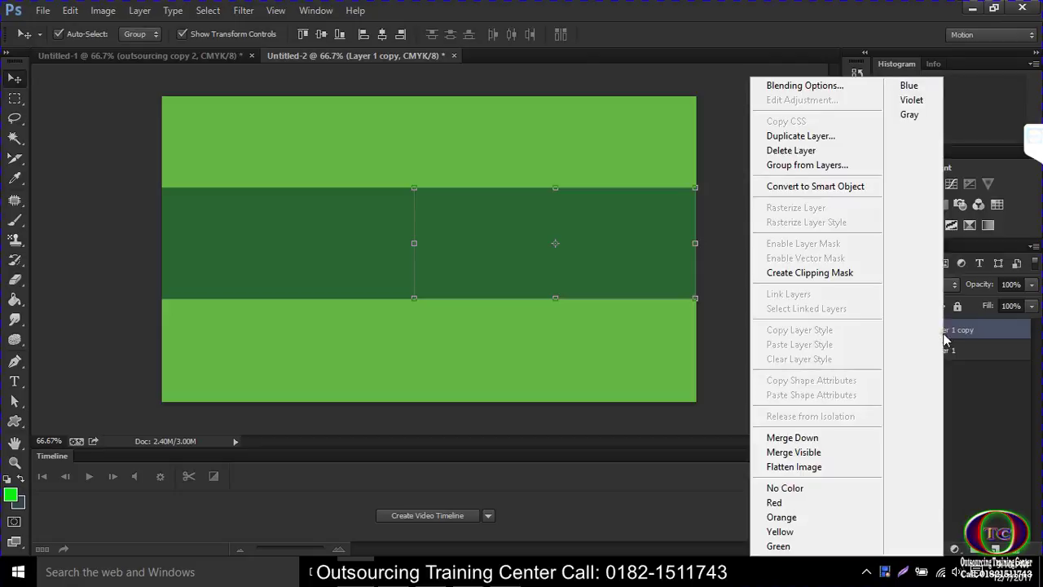
- Flatten the green card's layers into a single background
click(847, 467)
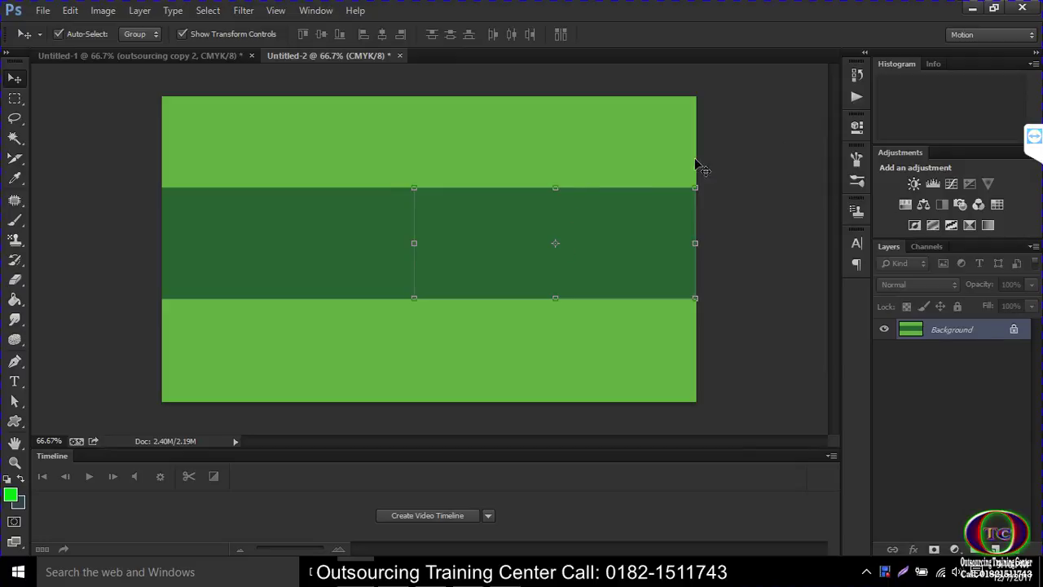
right_click(937, 332)
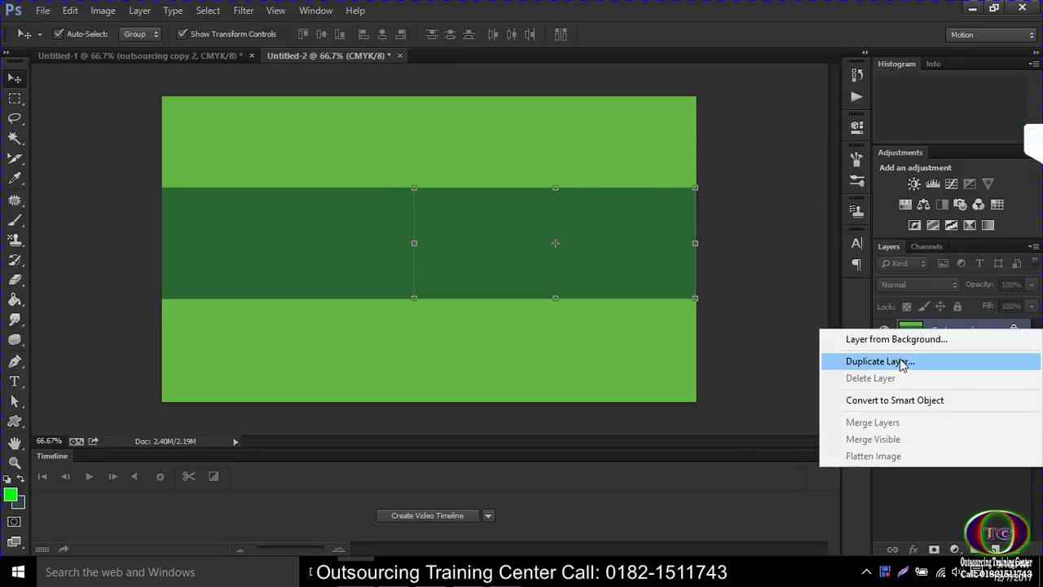
click(722, 243)
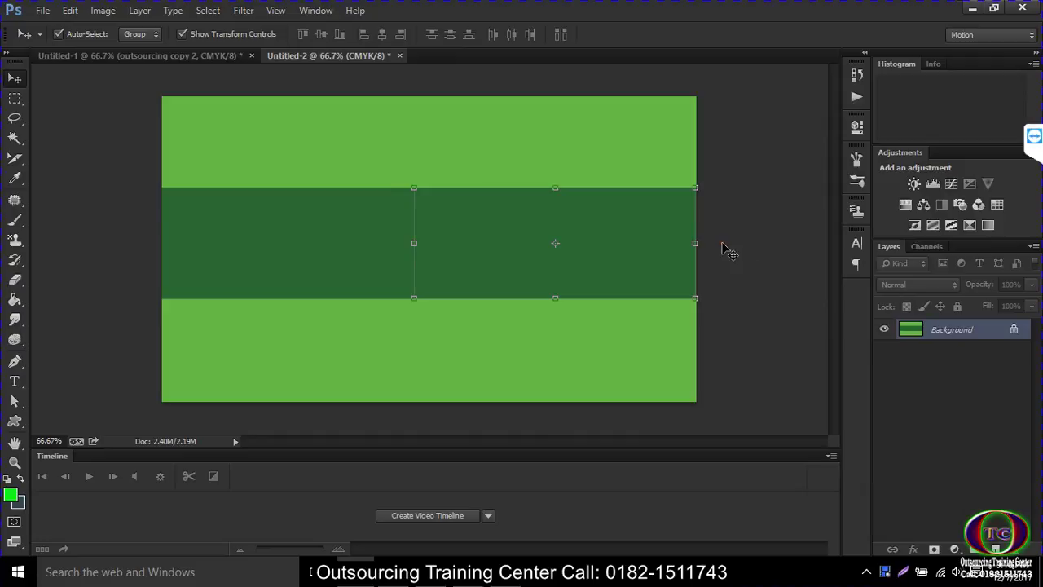
- Convert the locked background into an editable layer named Layer 0
click(916, 332)
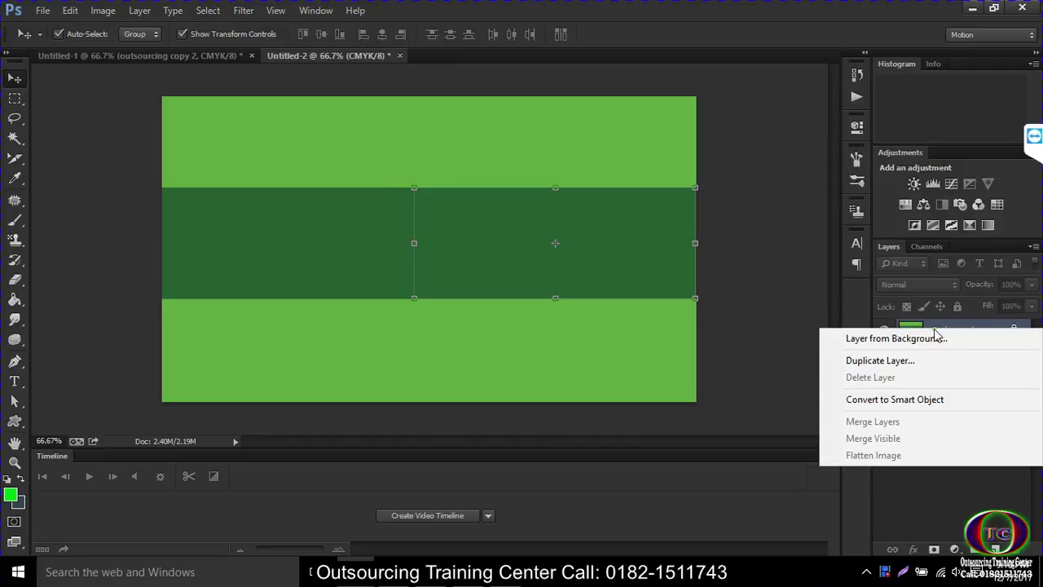
click(929, 494)
right_click(932, 340)
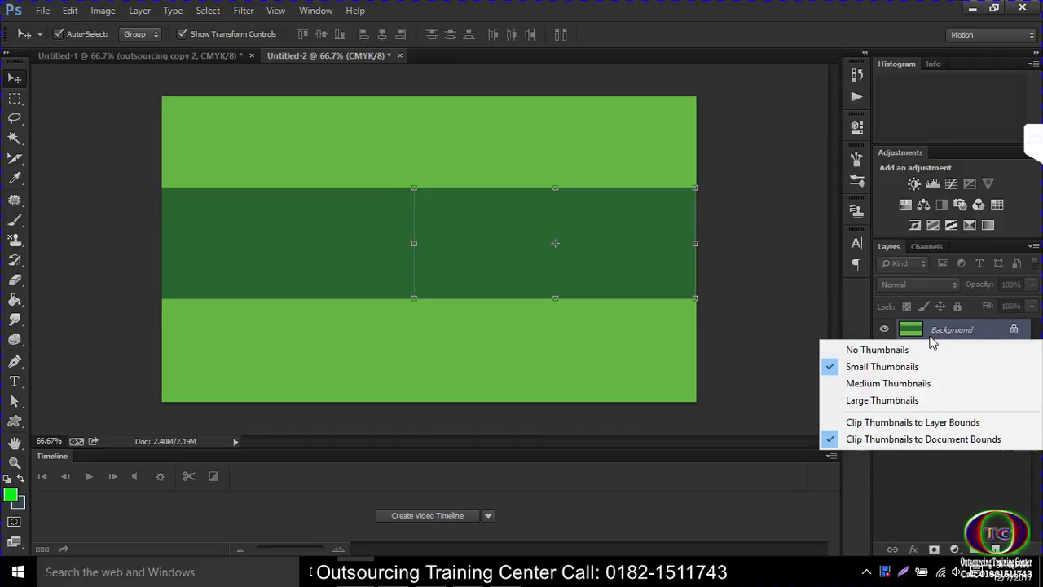
right_click(909, 329)
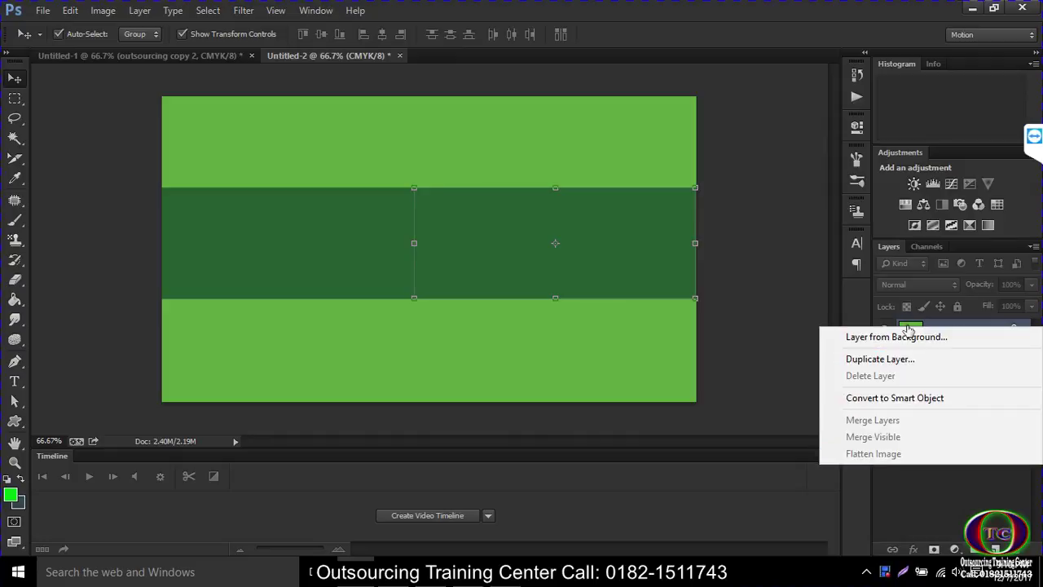
click(910, 398)
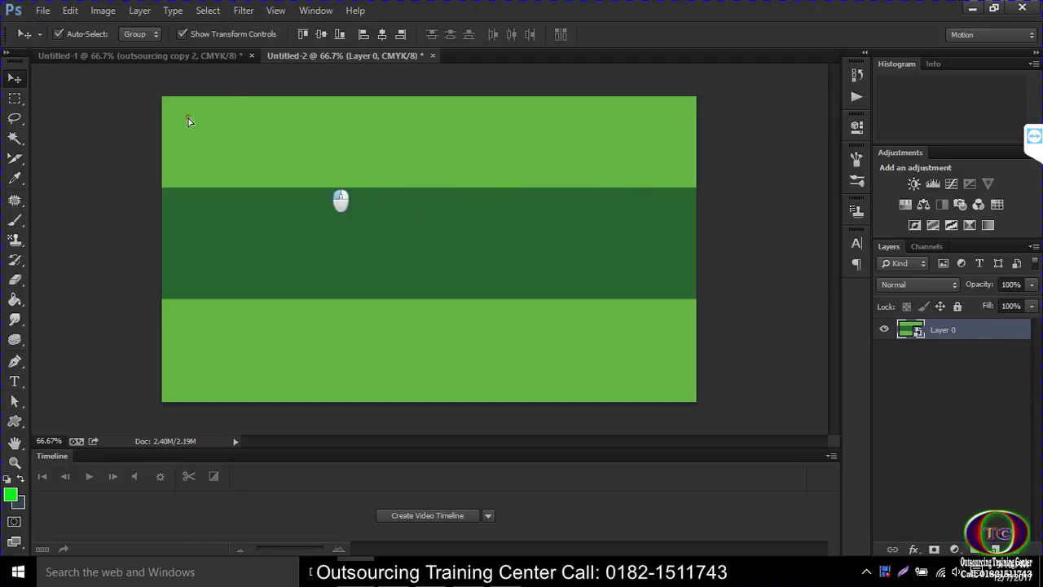
- Drop Untitled-2's green card into Untitled-1 as Layer 1, then unlock outsourcing copy 2
drag(188, 121, 151, 60)
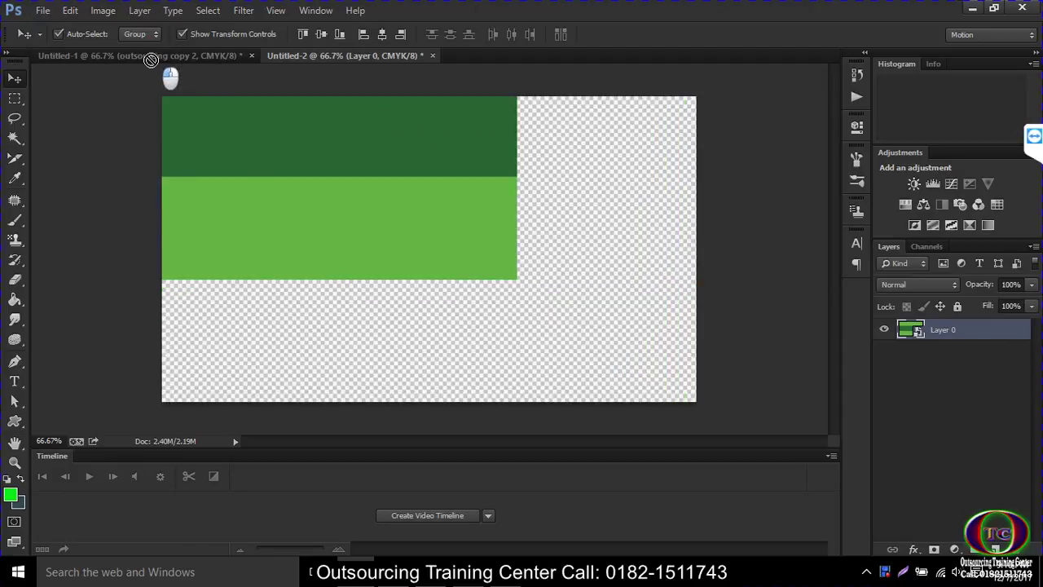
mouse_move(151, 60)
mouse_down()
mouse_move(306, 200)
mouse_move(365, 191)
mouse_up()
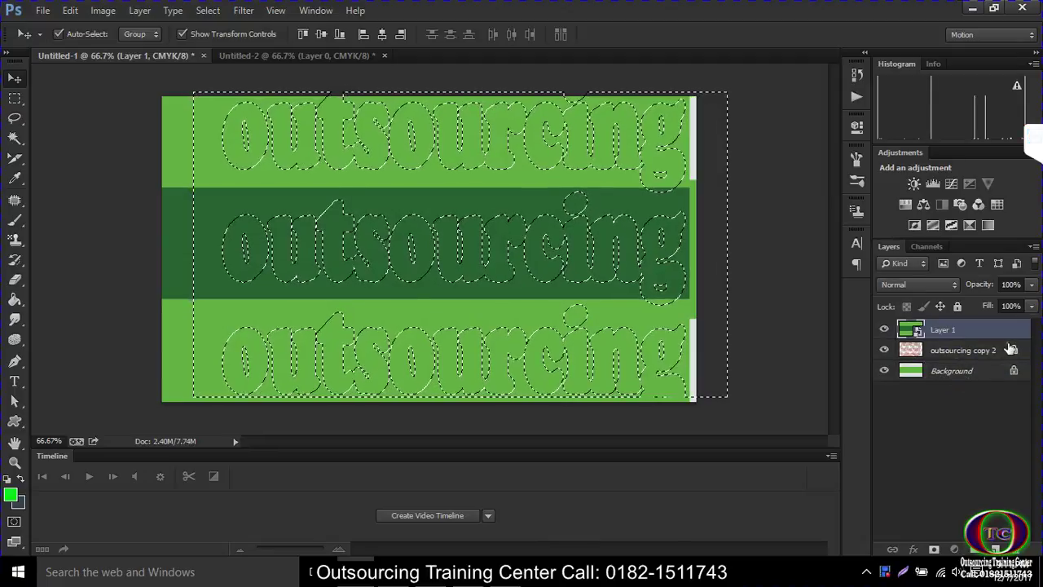
click(1010, 349)
click(522, 213)
click(533, 217)
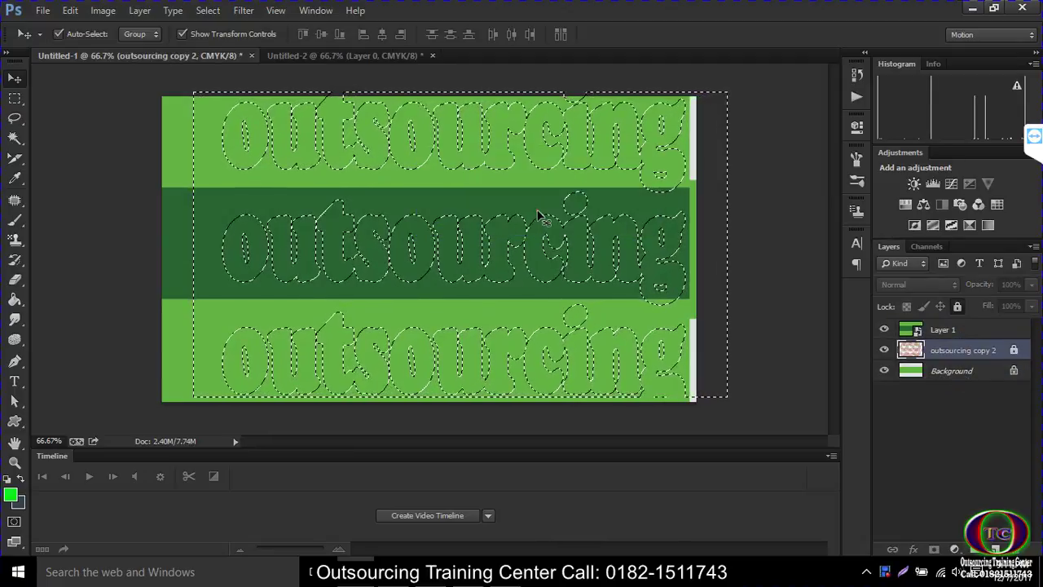
drag(978, 352, 964, 331)
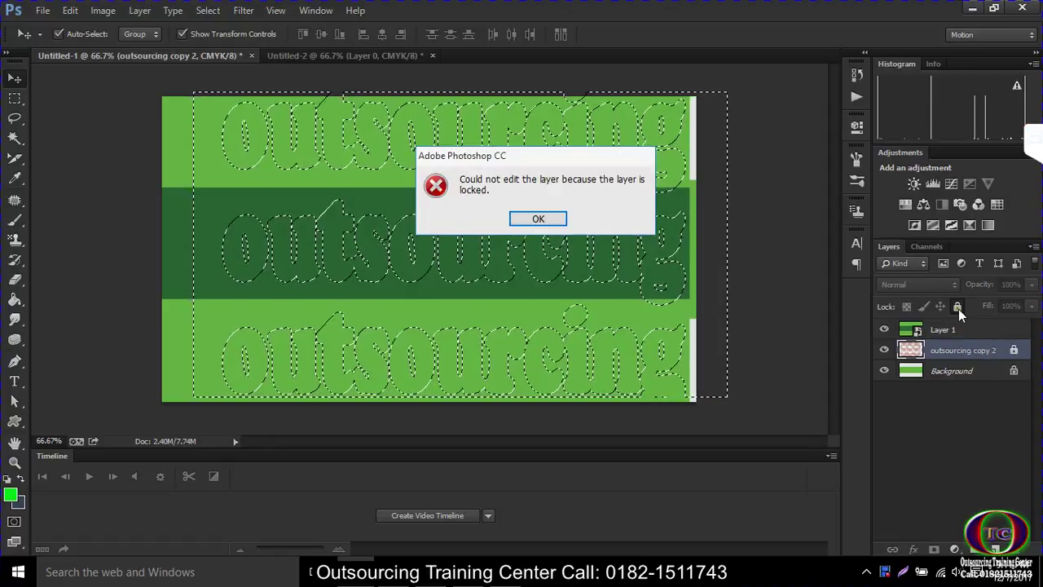
click(537, 218)
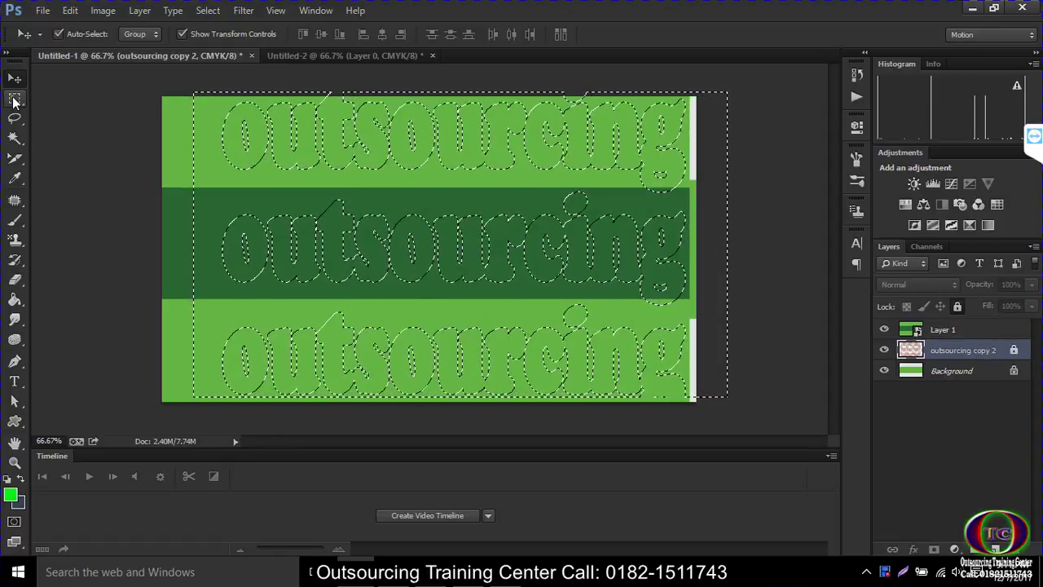
click(958, 306)
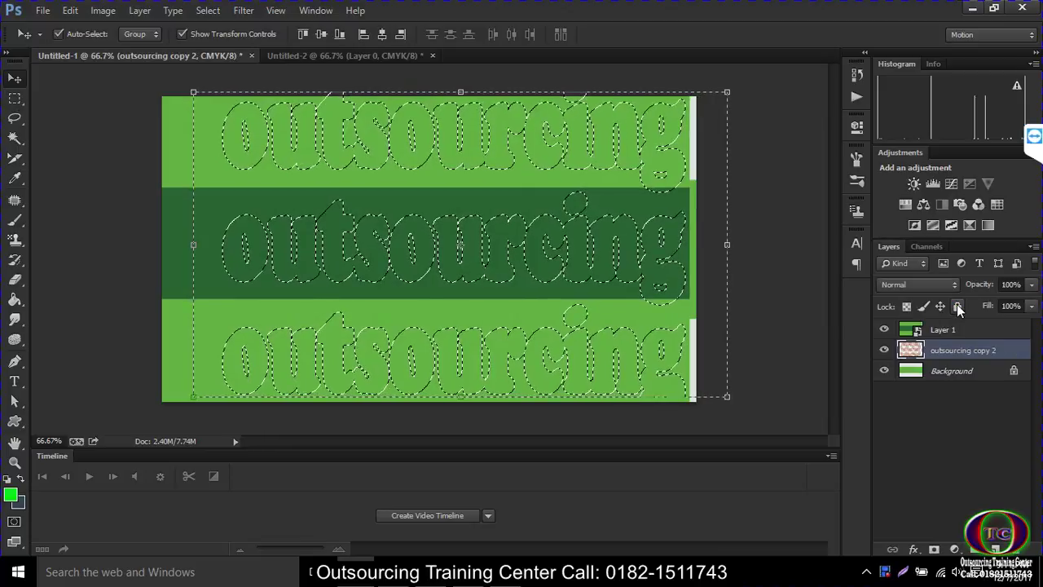
- Convert the outsourcing document's Background into a regular layer named Layer 0
click(1013, 372)
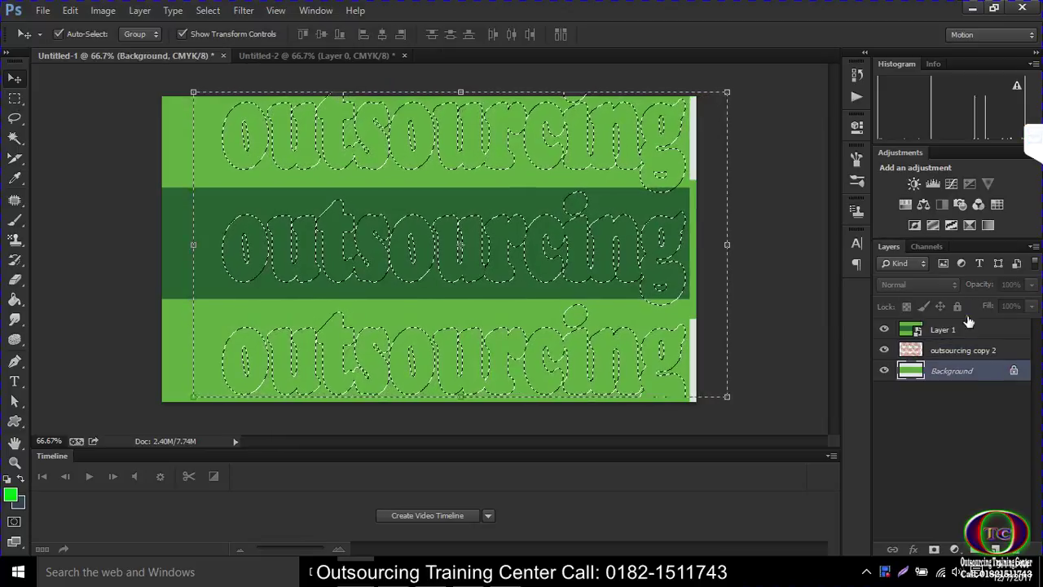
double_click(1013, 373)
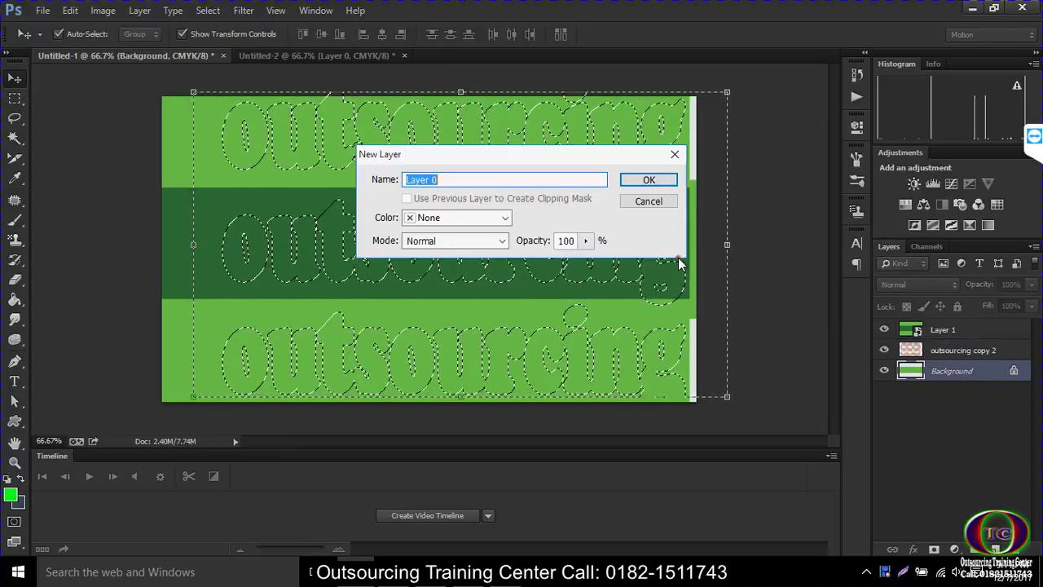
click(643, 182)
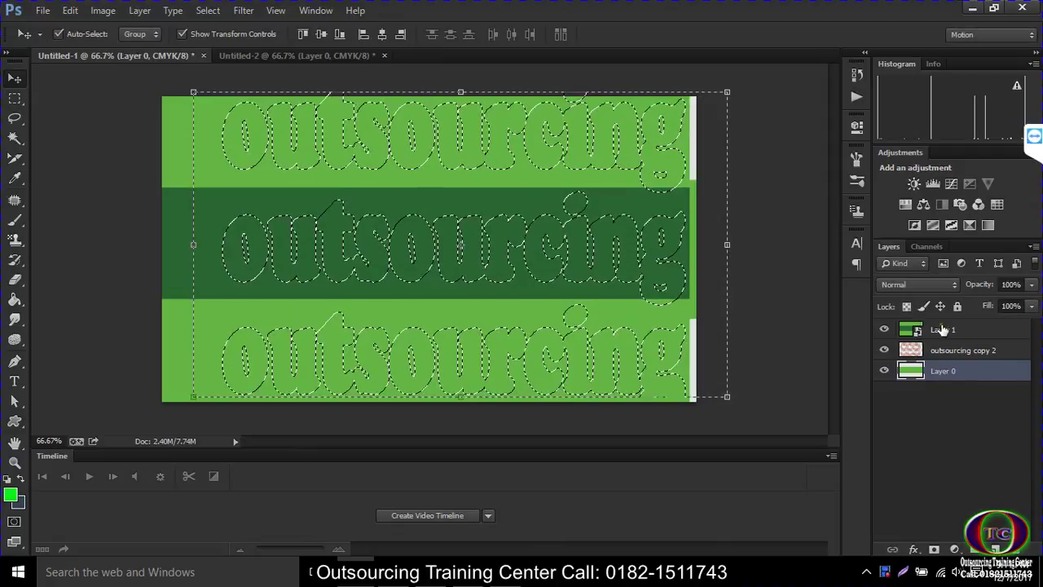
- Move outsourcing copy 2 to the bottom of the layer stack and shift its text left
drag(943, 330, 947, 377)
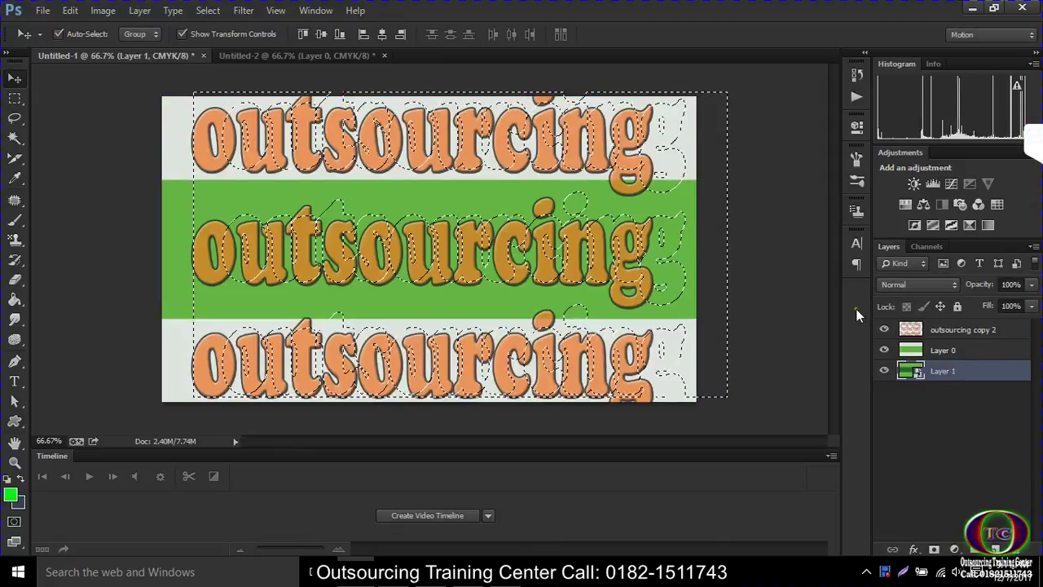
click(958, 371)
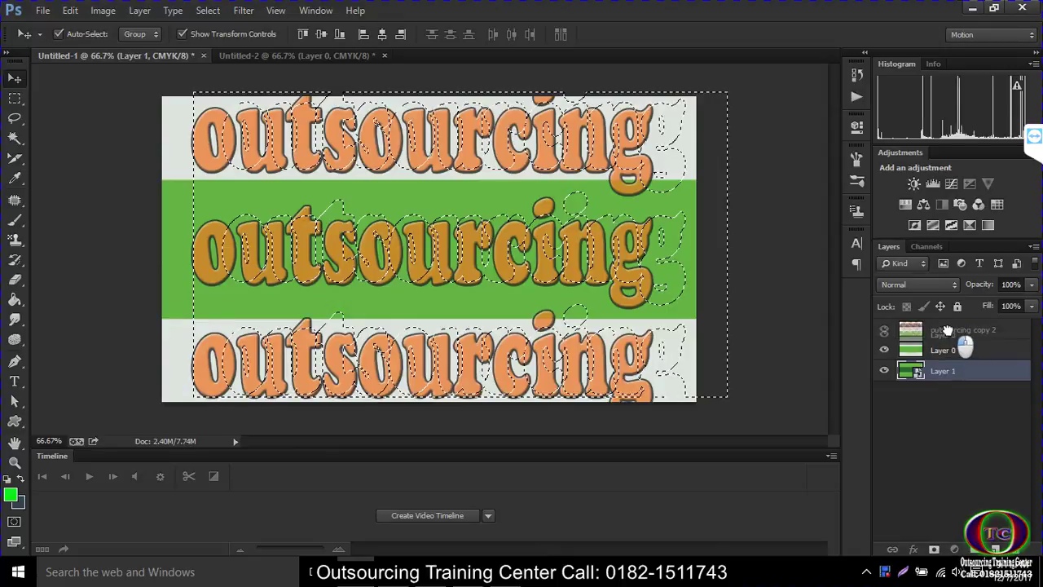
click(949, 350)
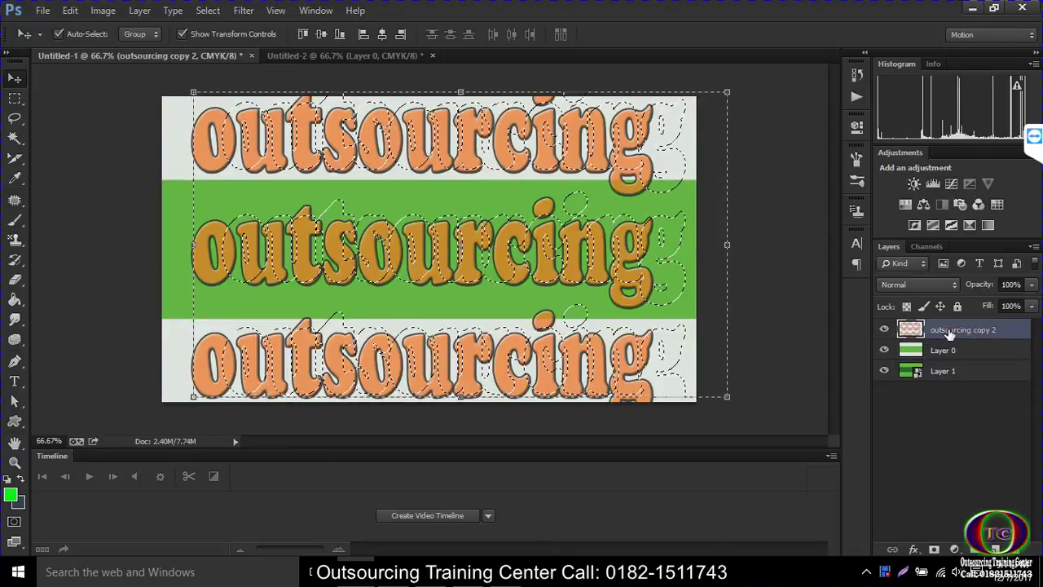
drag(948, 329, 948, 385)
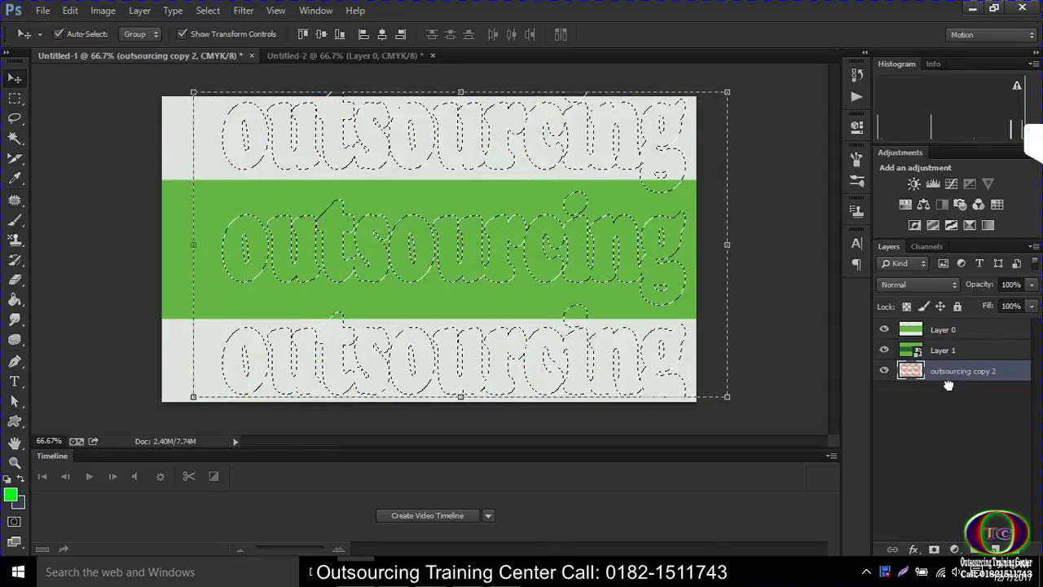
mouse_move(519, 260)
mouse_down()
mouse_move(482, 265)
mouse_move(537, 257)
mouse_up()
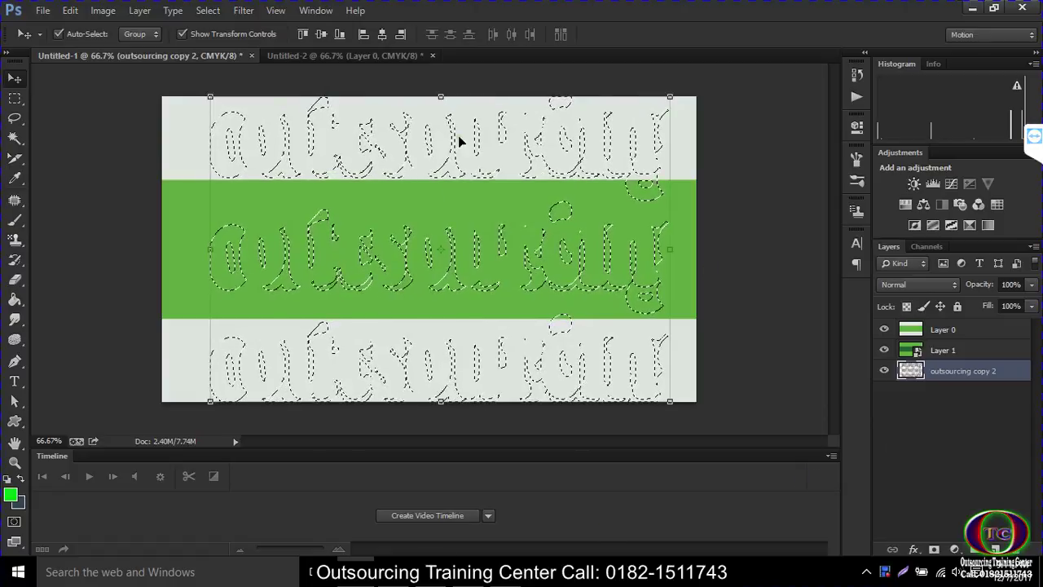
- Delete Layer 0 and Layer 1, confirming each, leaving only the outsourcing copy 2 lettering
click(935, 332)
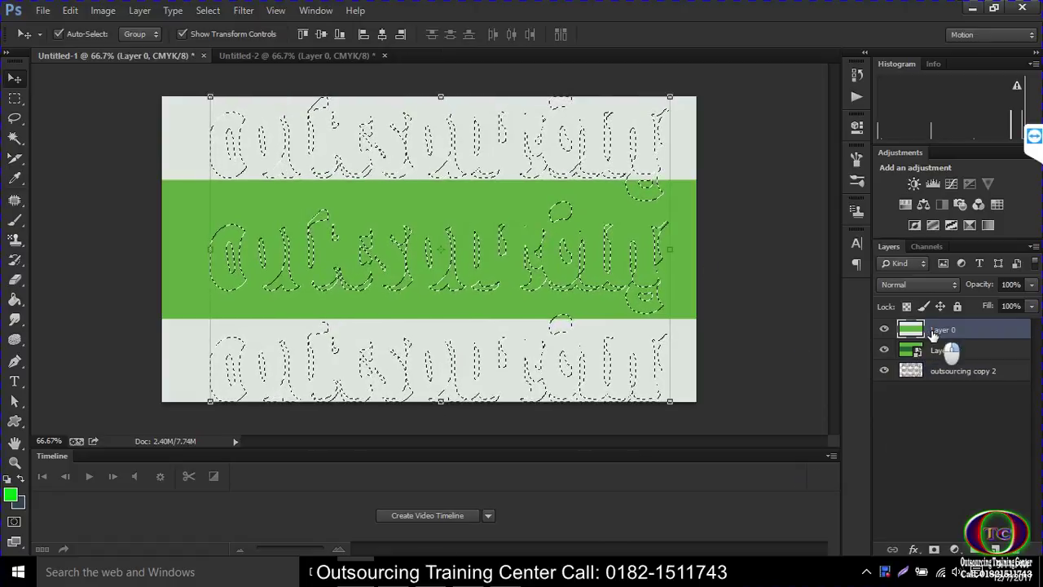
right_click(938, 339)
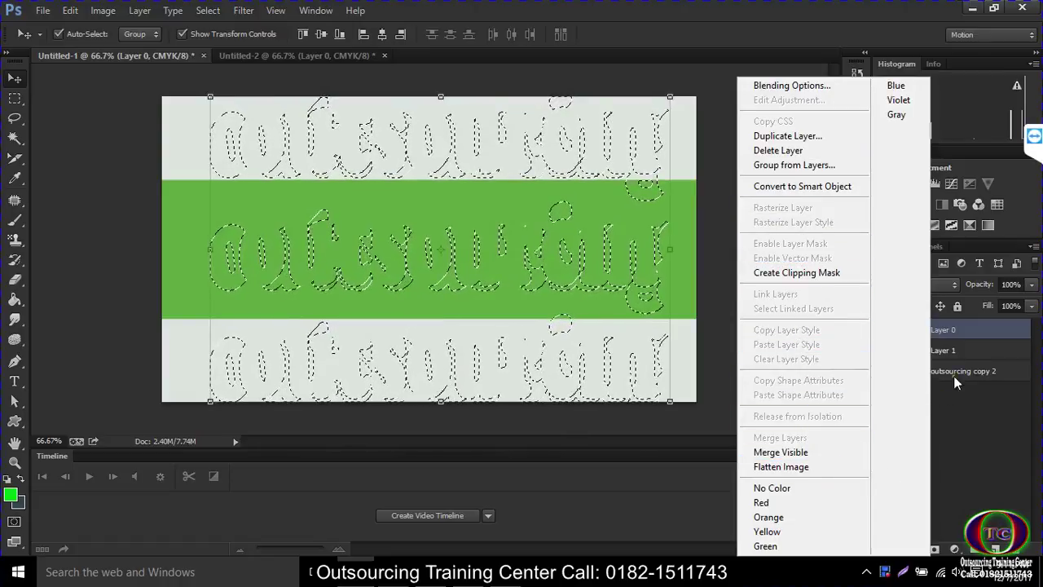
click(840, 466)
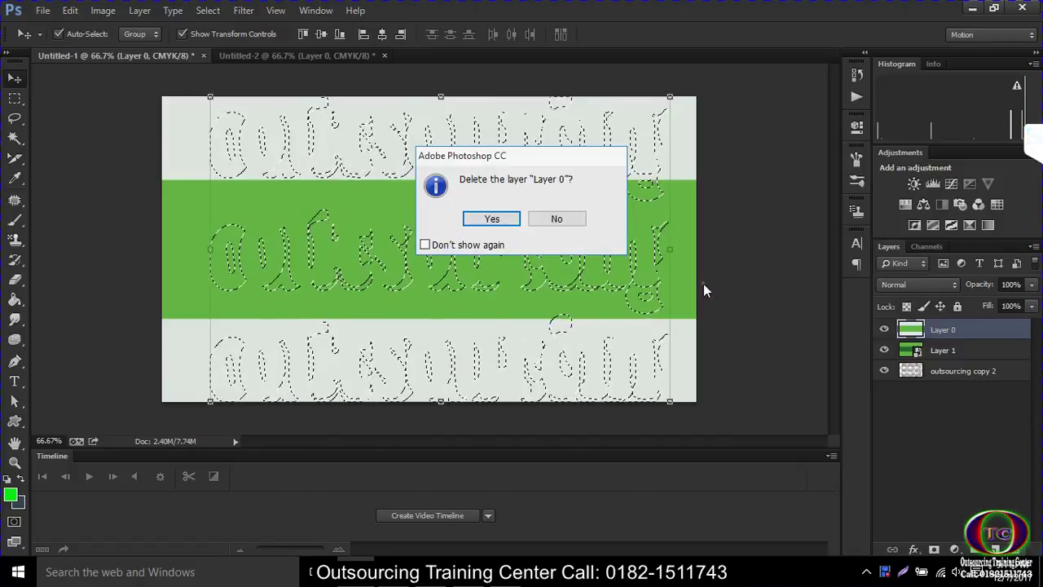
click(491, 217)
click(1015, 550)
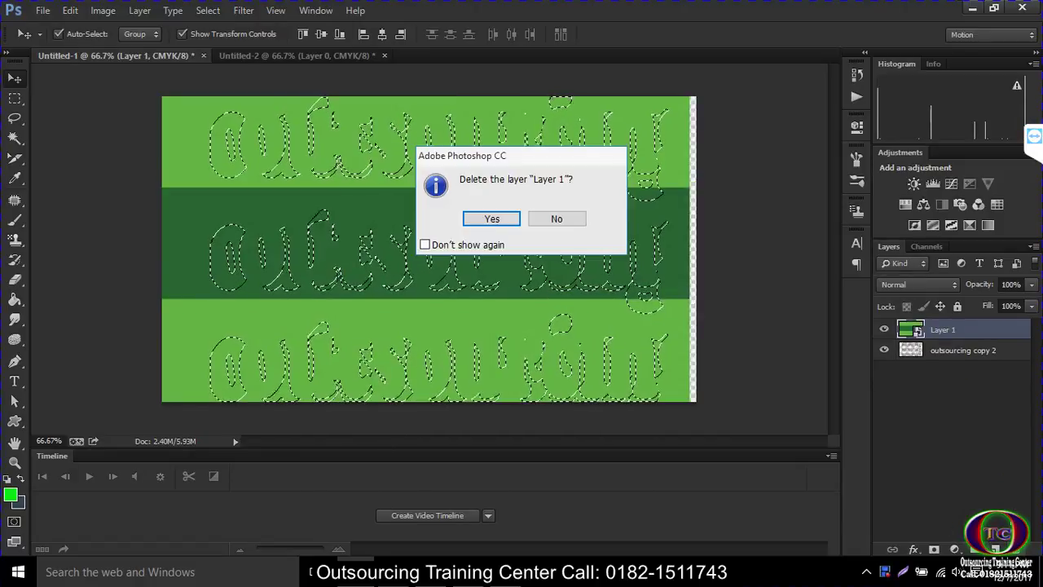
click(515, 223)
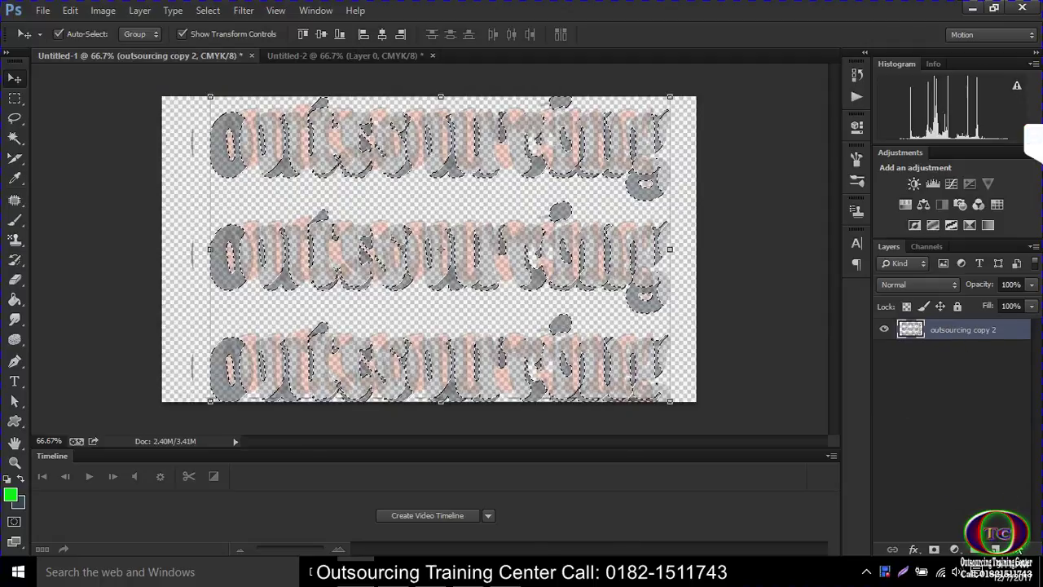
- Switch back to the Untitled-2 green band card document
click(257, 11)
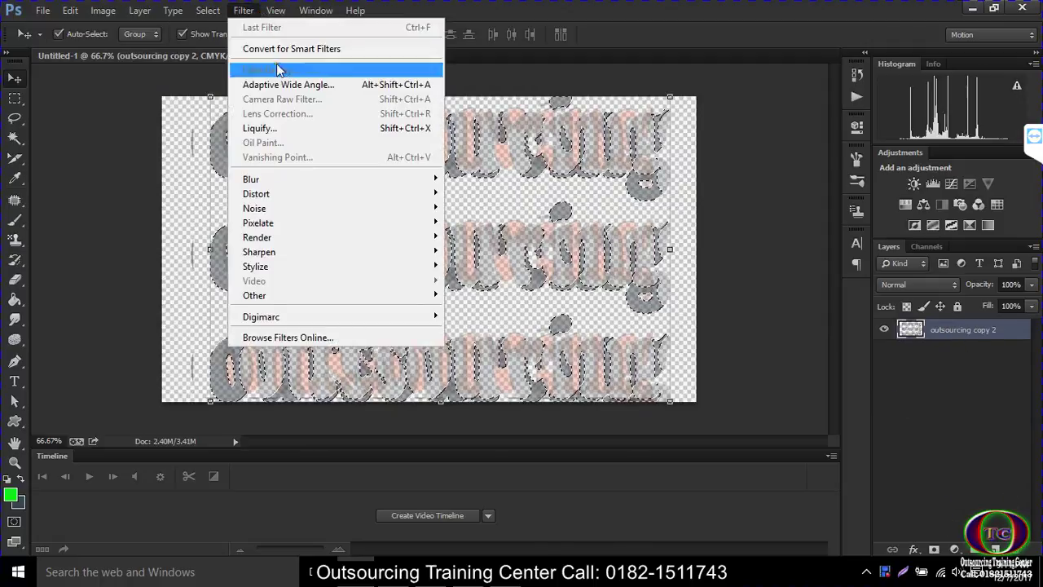
click(70, 11)
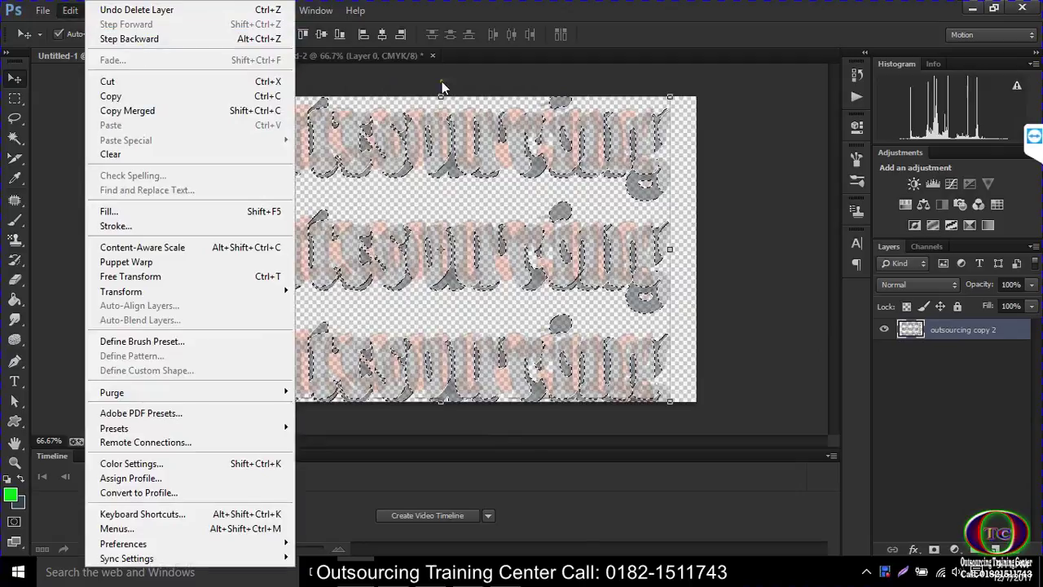
click(104, 12)
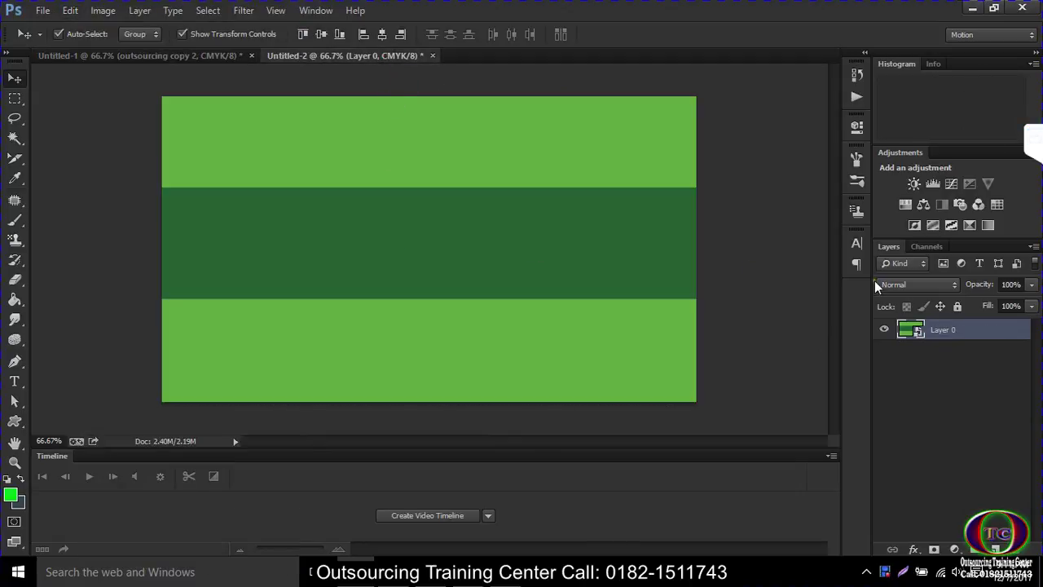
- Rasterize Layer 0 and bring up its thumbnail options menu
right_click(921, 340)
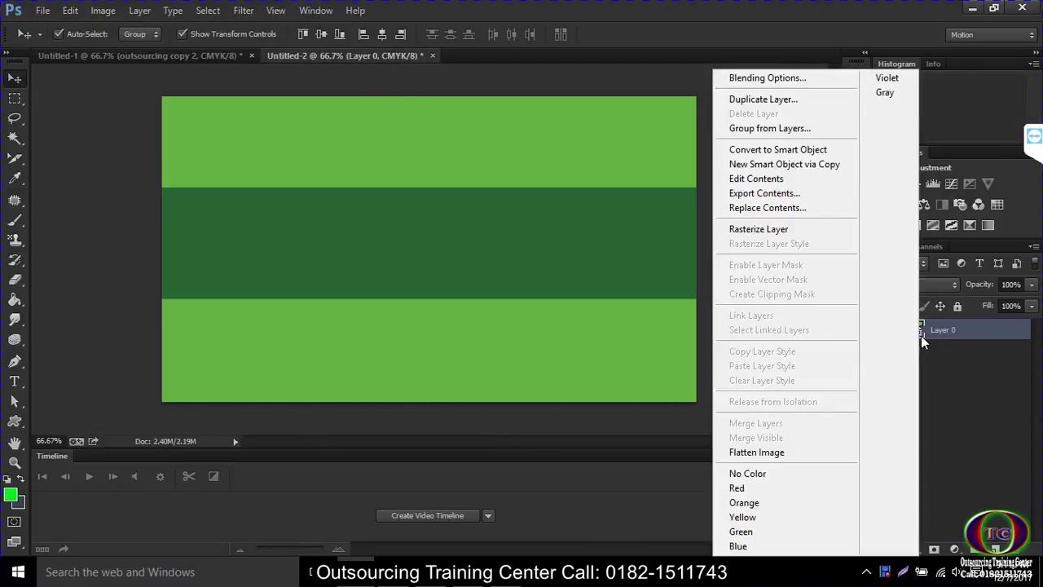
click(795, 229)
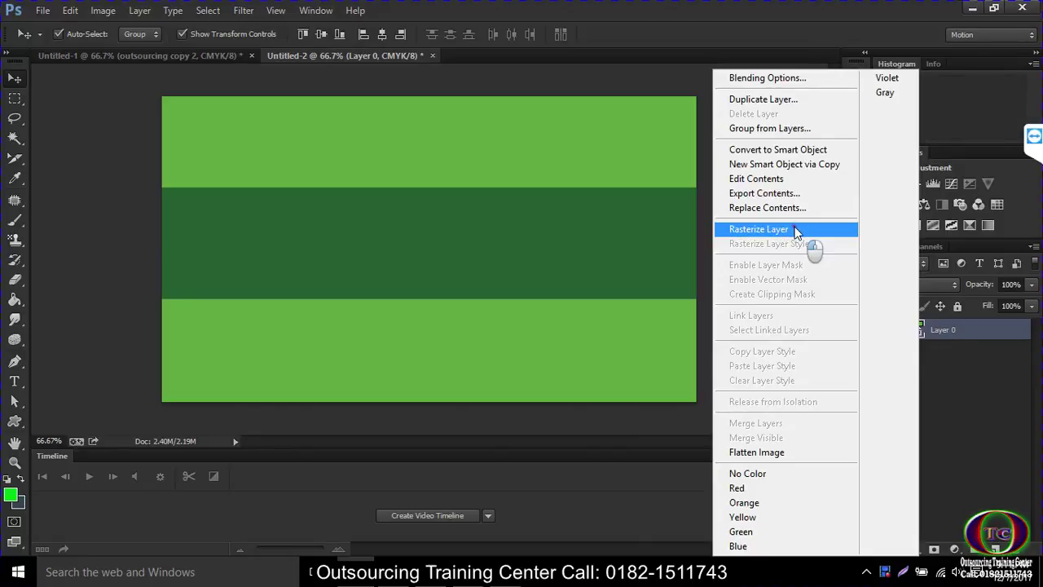
right_click(914, 331)
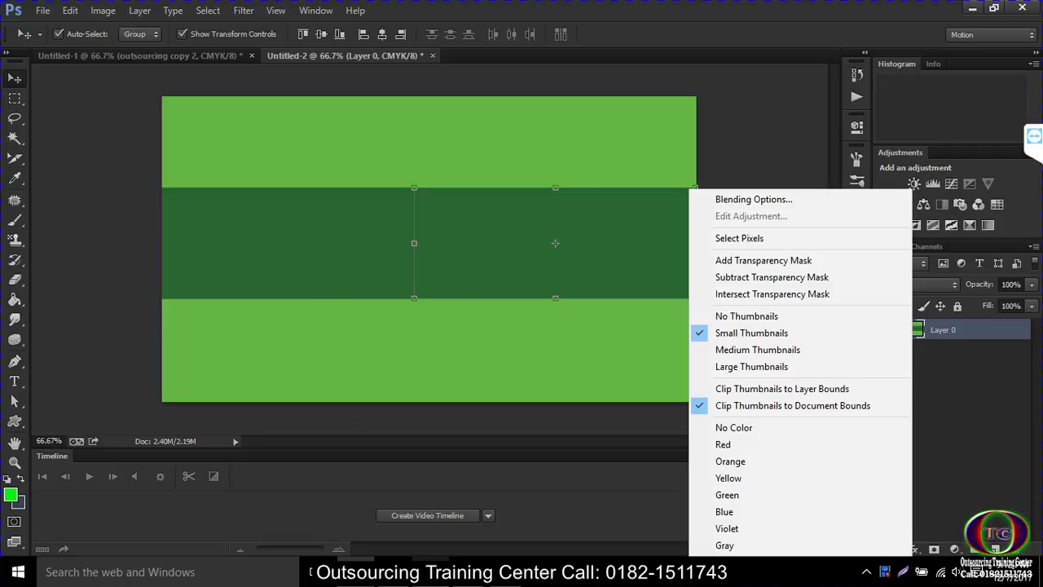
- Close Untitled-1 and Untitled-2, discarding unsaved changes in both
click(253, 55)
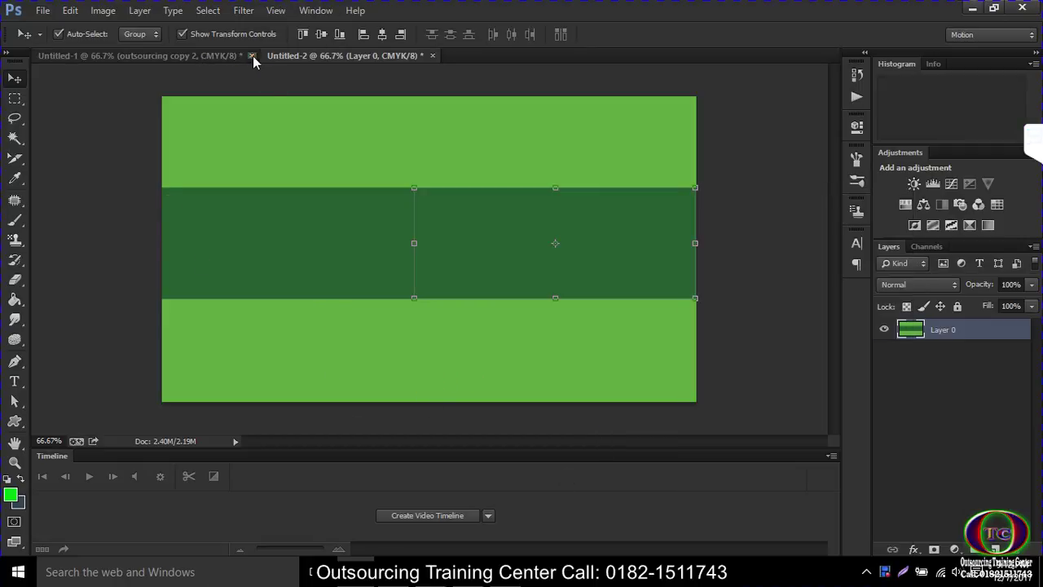
click(251, 54)
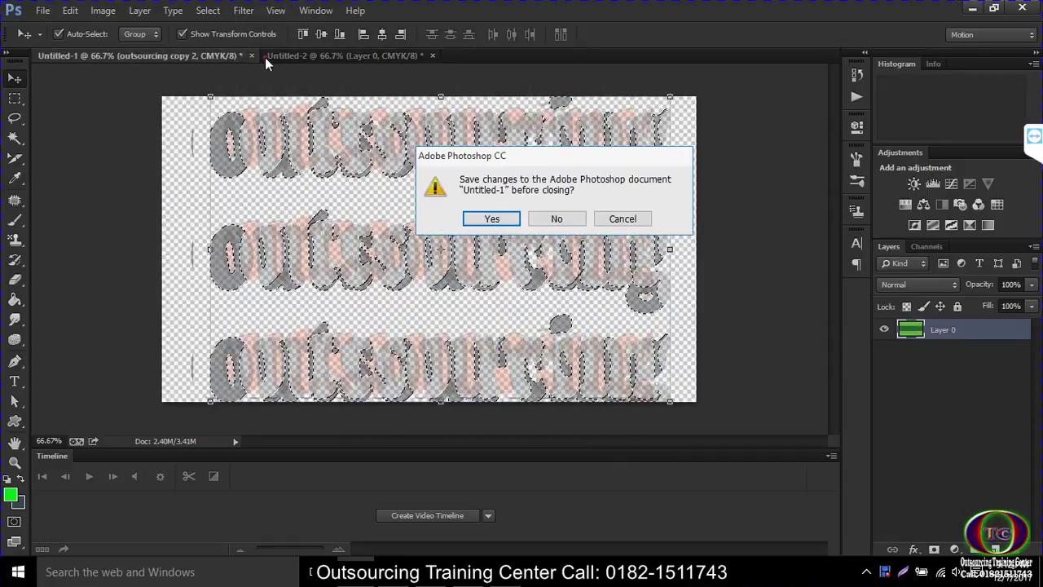
click(557, 218)
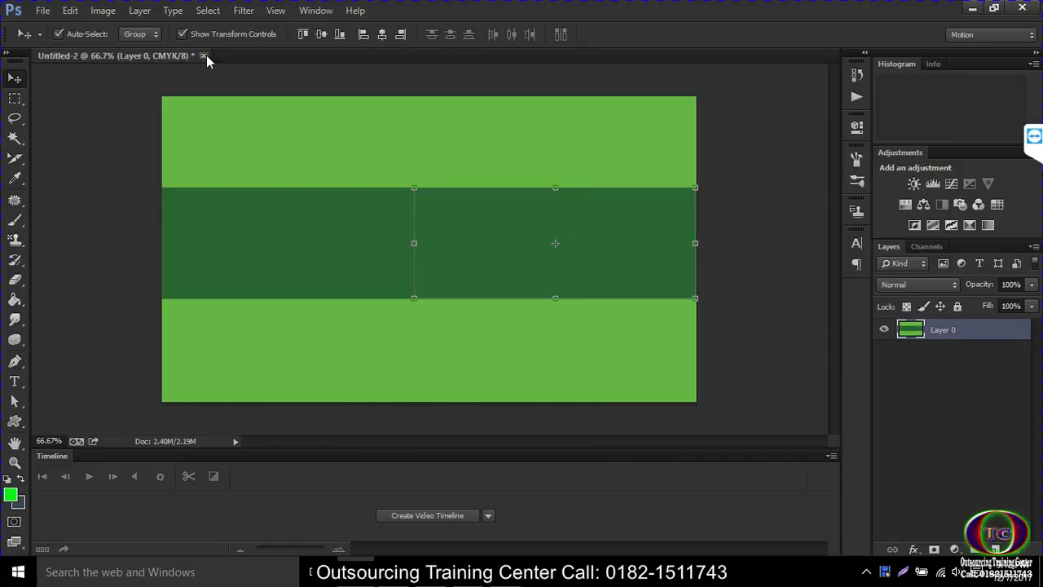
click(205, 56)
click(554, 220)
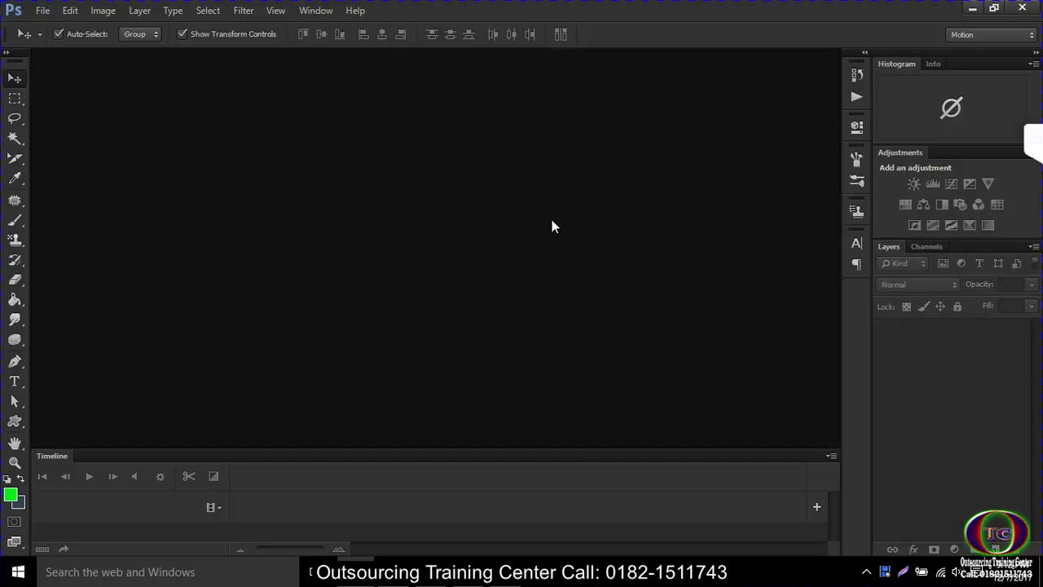
- Create a 3.5 × 2 inch, 300 ppi CMYK document and fill Layer 1 with dark slate blue
key(ctrl+n)
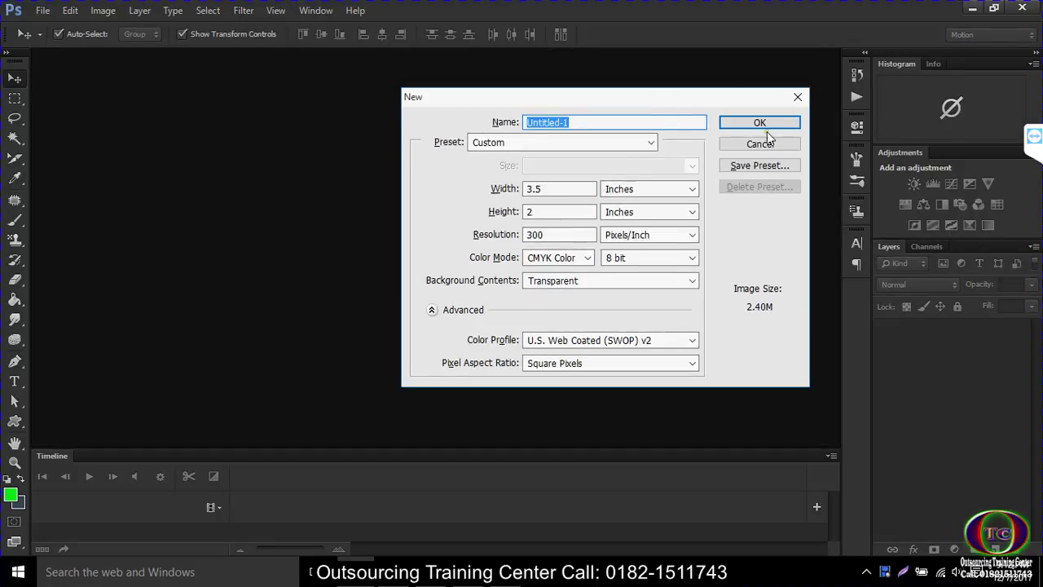
click(765, 127)
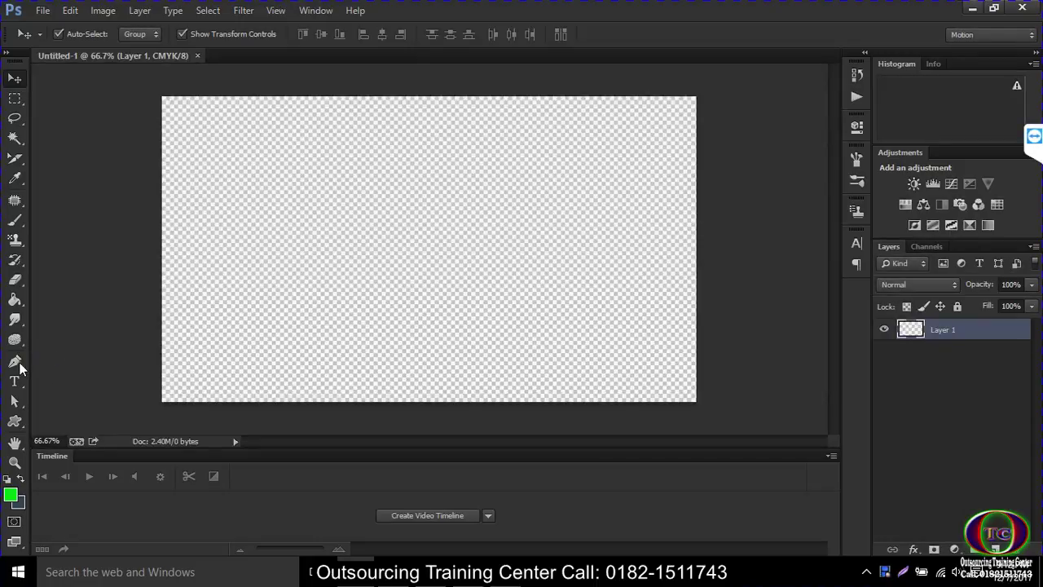
click(18, 363)
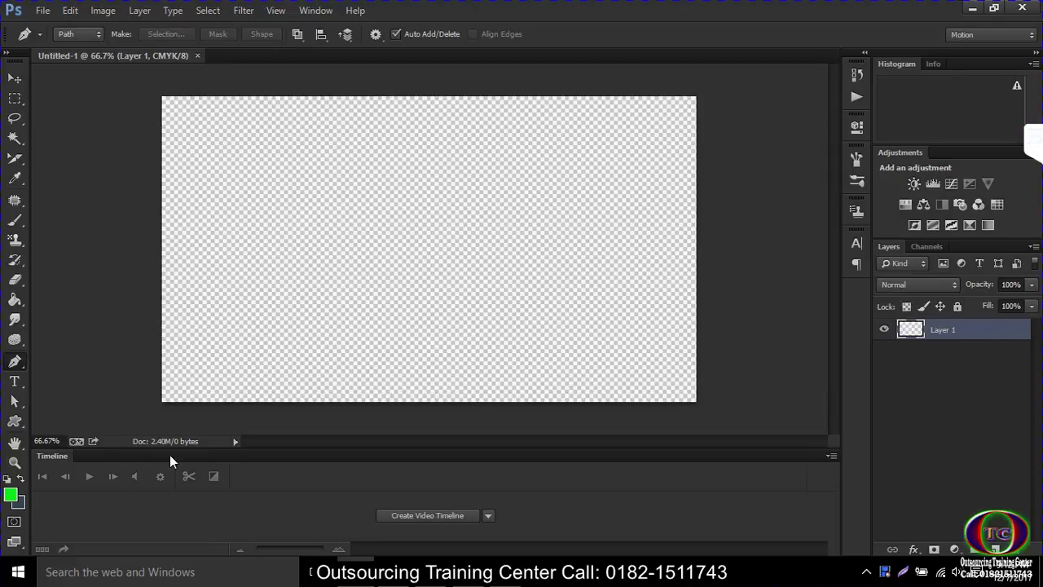
key(ctrl+BackSpace)
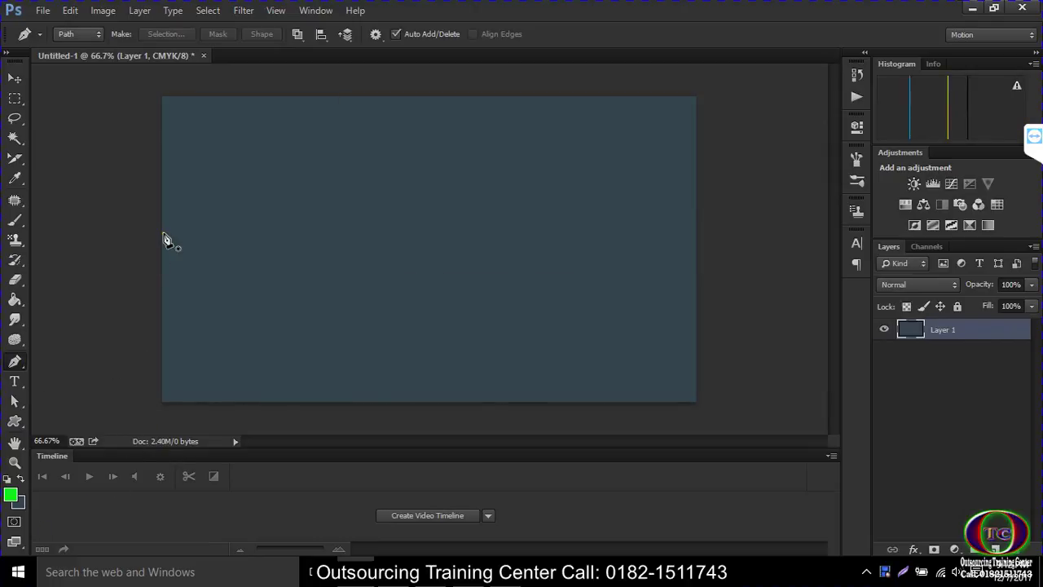
- Draw a closed curved Pen path around the card's lower-left corner
click(152, 184)
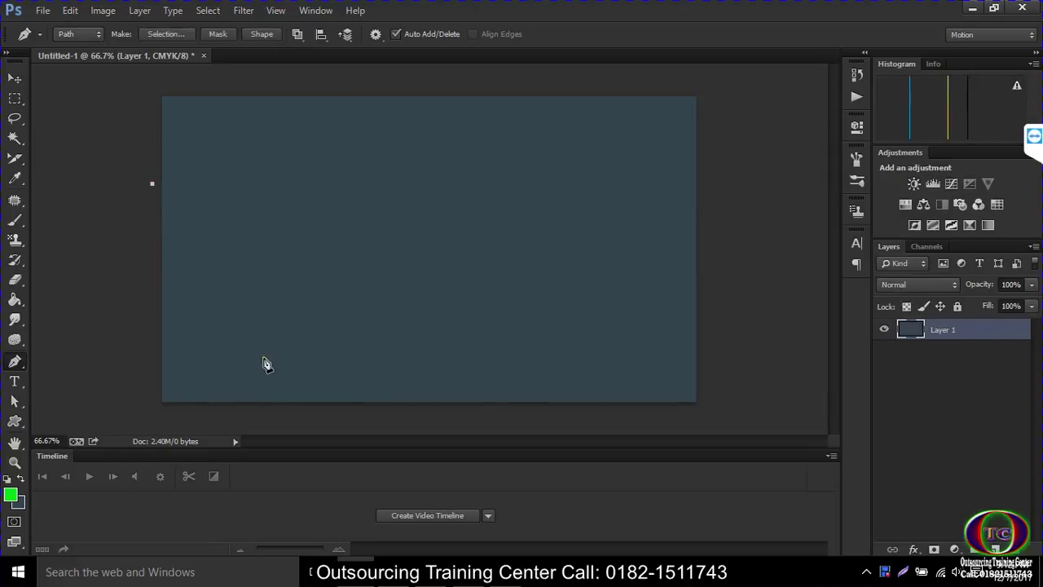
mouse_move(303, 420)
mouse_down()
mouse_move(487, 451)
mouse_move(479, 461)
mouse_up()
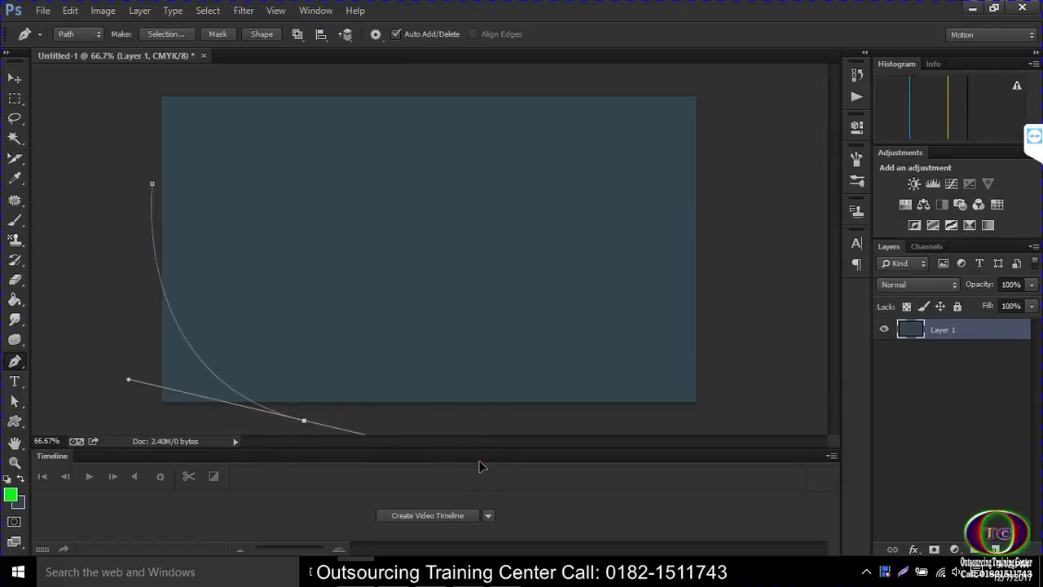
click(155, 430)
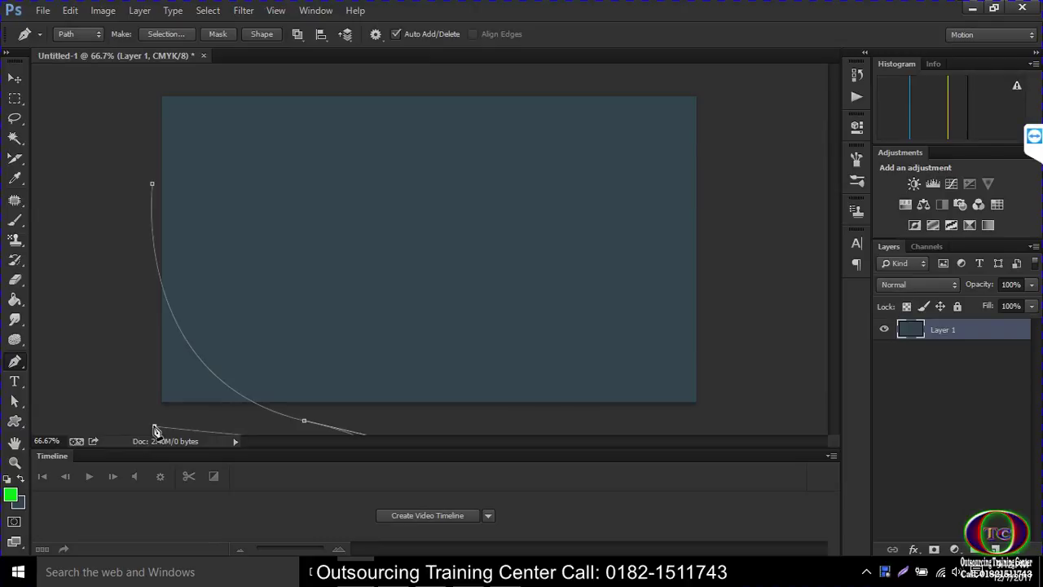
click(150, 187)
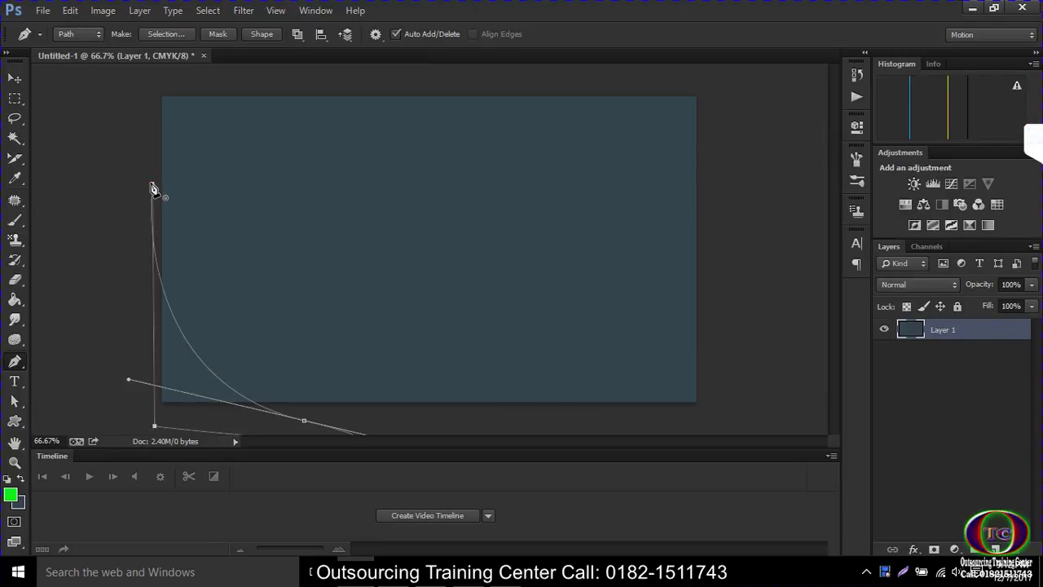
- Convert the path to a selection, add empty Layer 2, and set the background colour to green
click(164, 33)
click(607, 165)
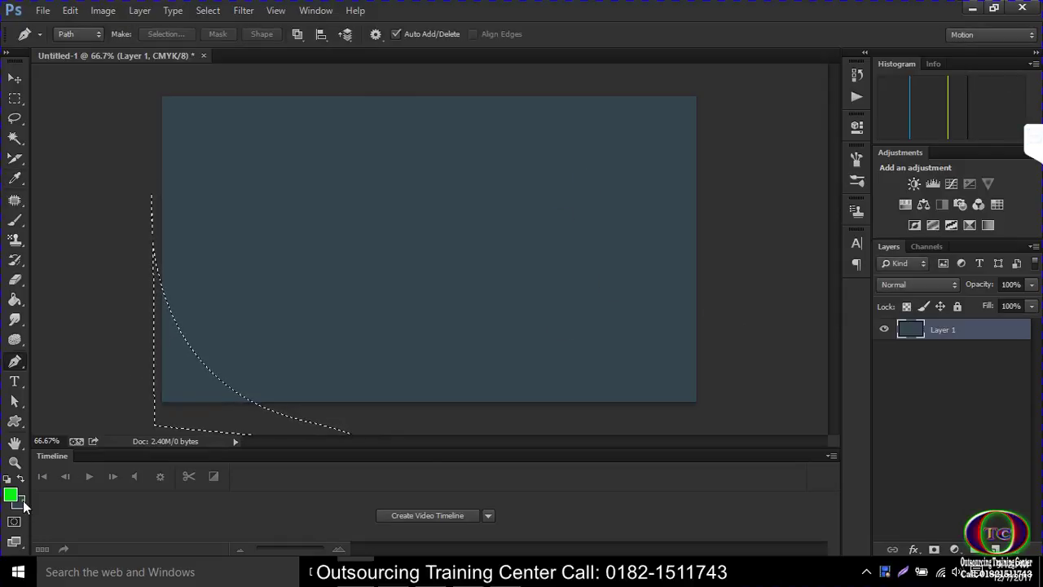
click(1000, 549)
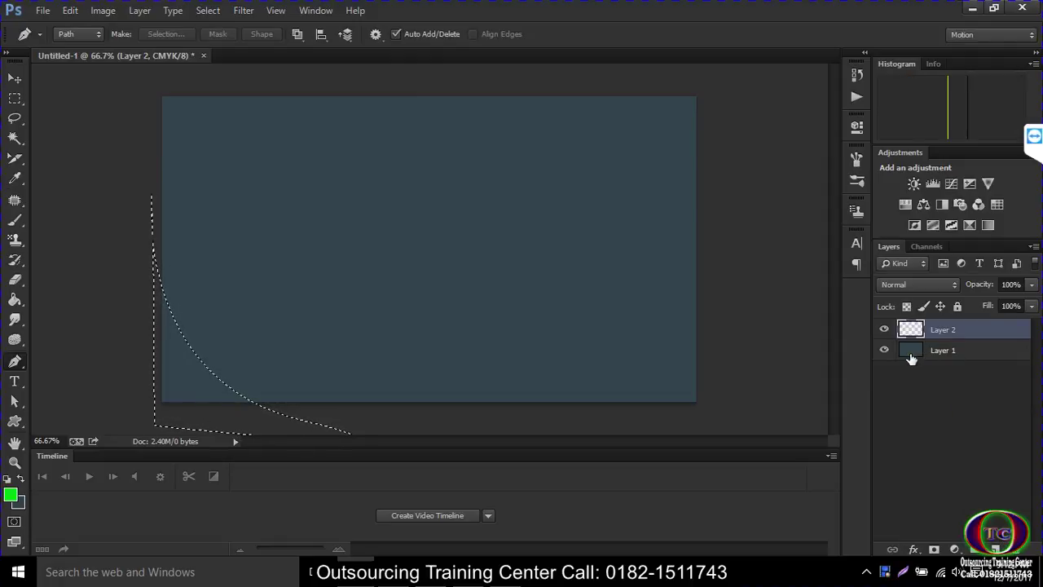
click(20, 481)
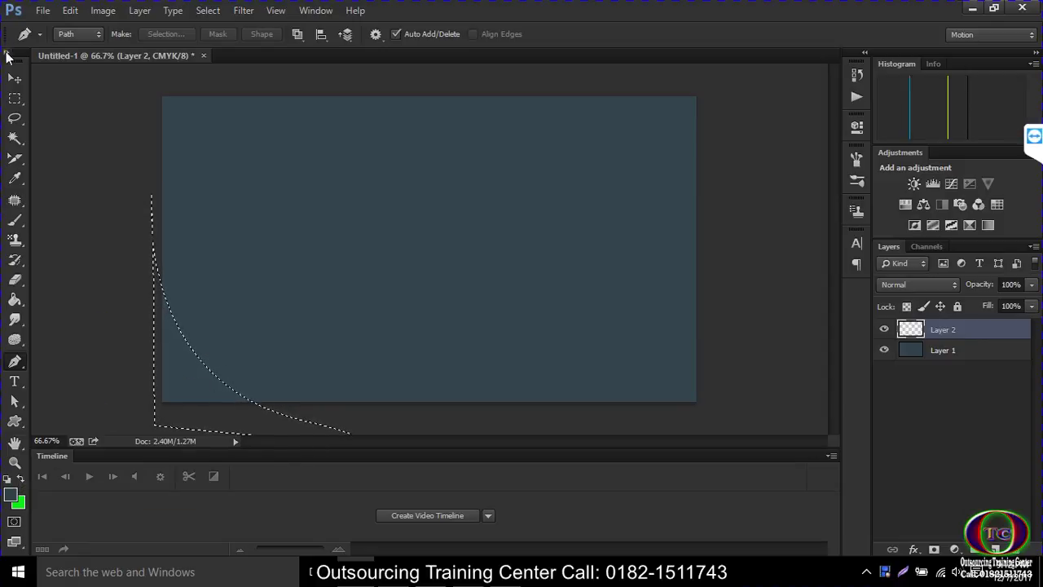
- Fill the curved selection on Layer 2 with green and duplicate it as a slightly offset Layer 2 copy
click(15, 78)
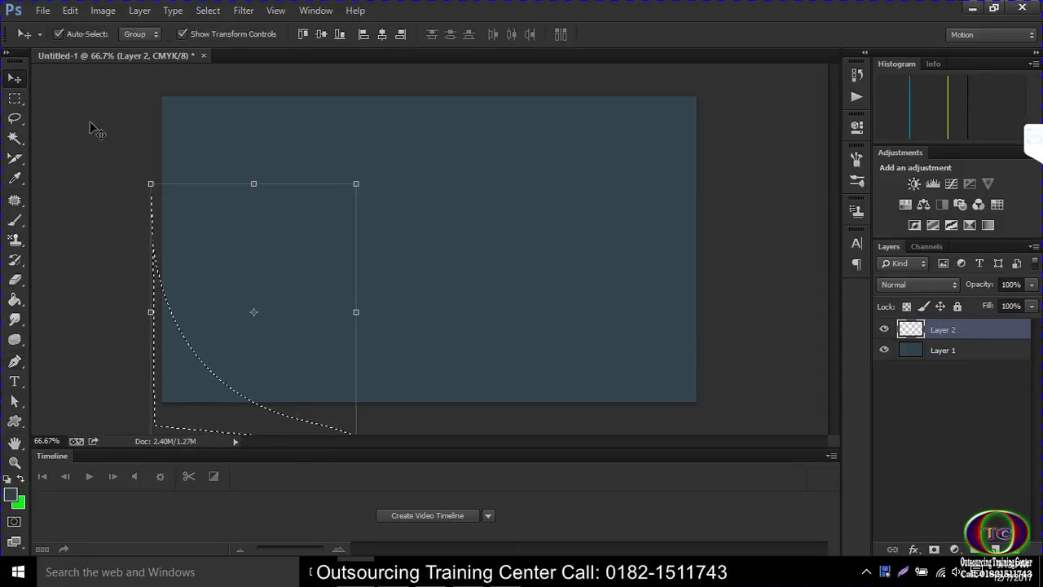
key(ctrl+BackSpace)
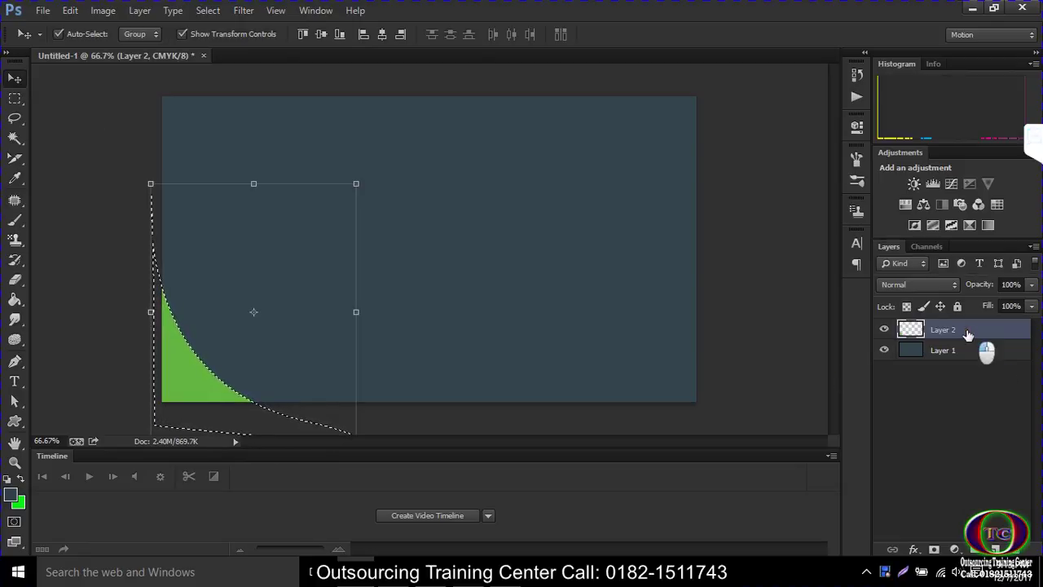
mouse_move(967, 334)
mouse_down()
mouse_move(970, 548)
mouse_move(999, 549)
mouse_up()
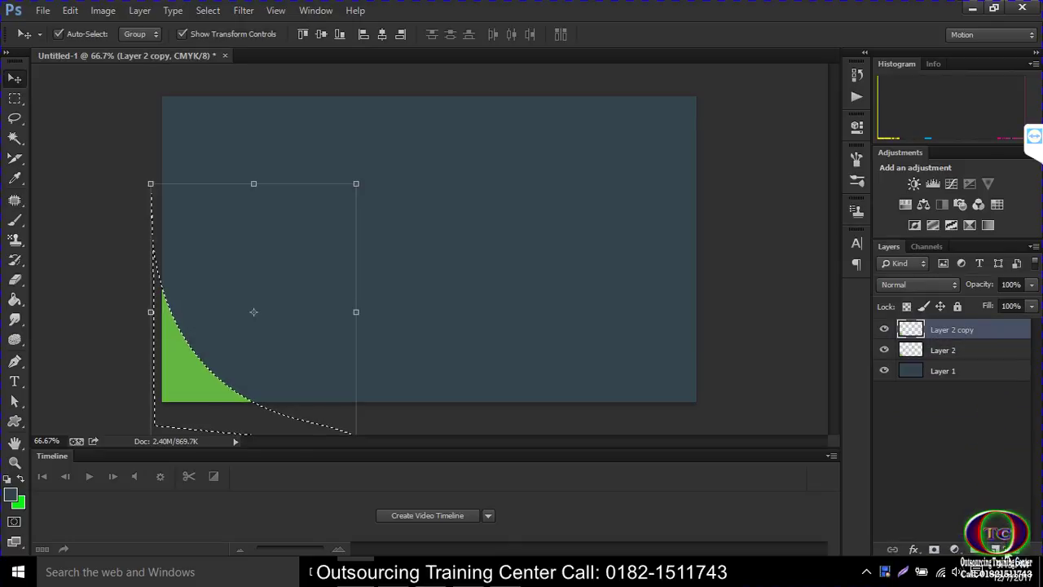
drag(215, 412, 204, 384)
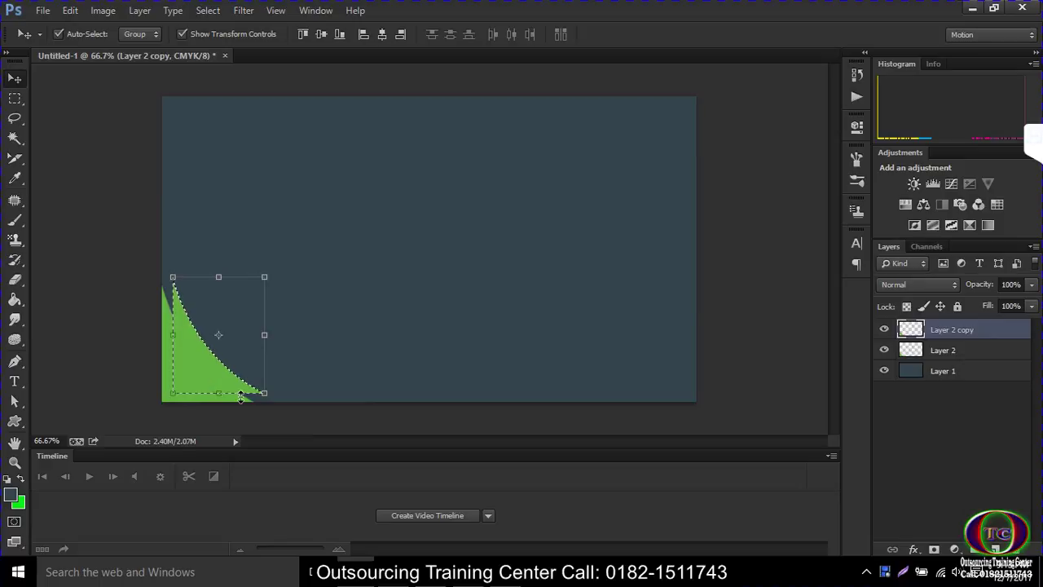
click(106, 10)
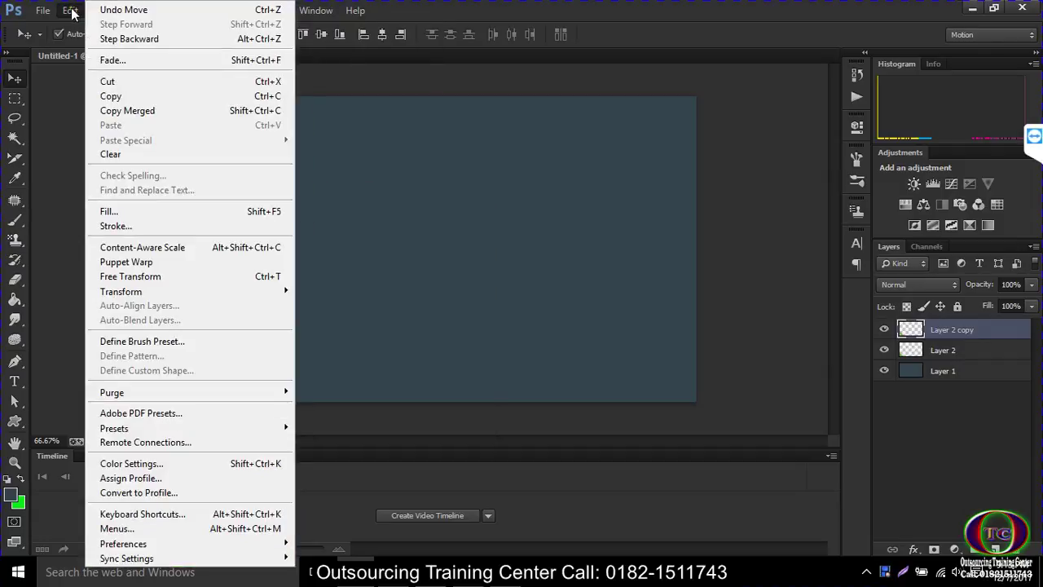
mouse_move(121, 291)
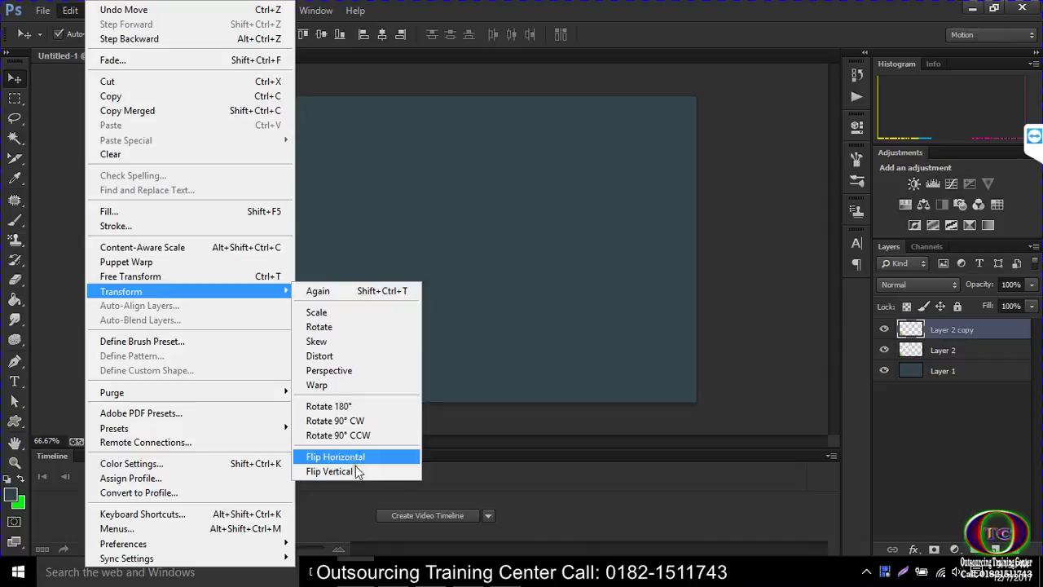
- Scale the Layer 2 copy shape to 144.75% width and 130.13% height toward the lower-left corner
click(355, 461)
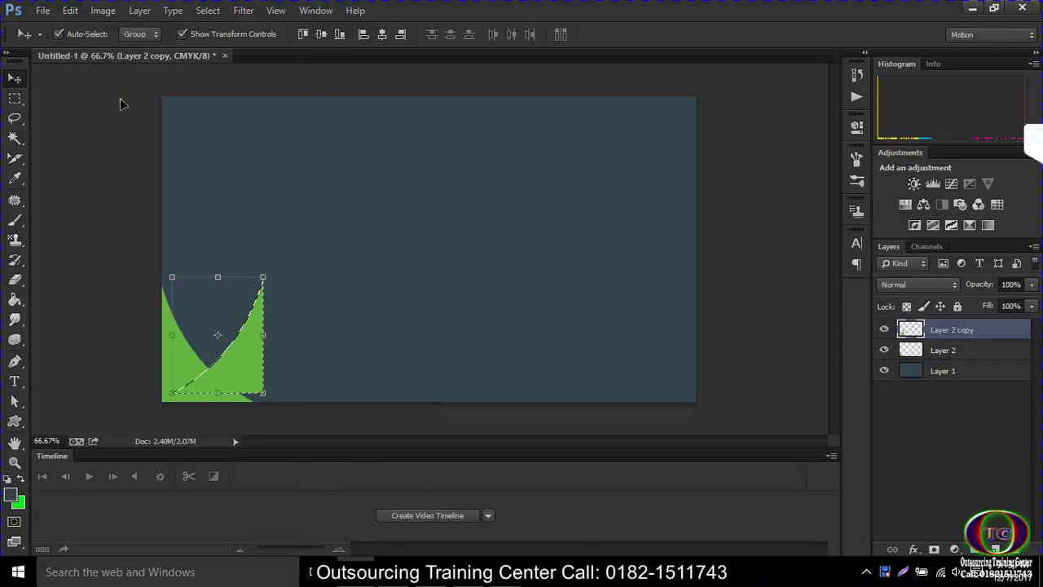
click(103, 9)
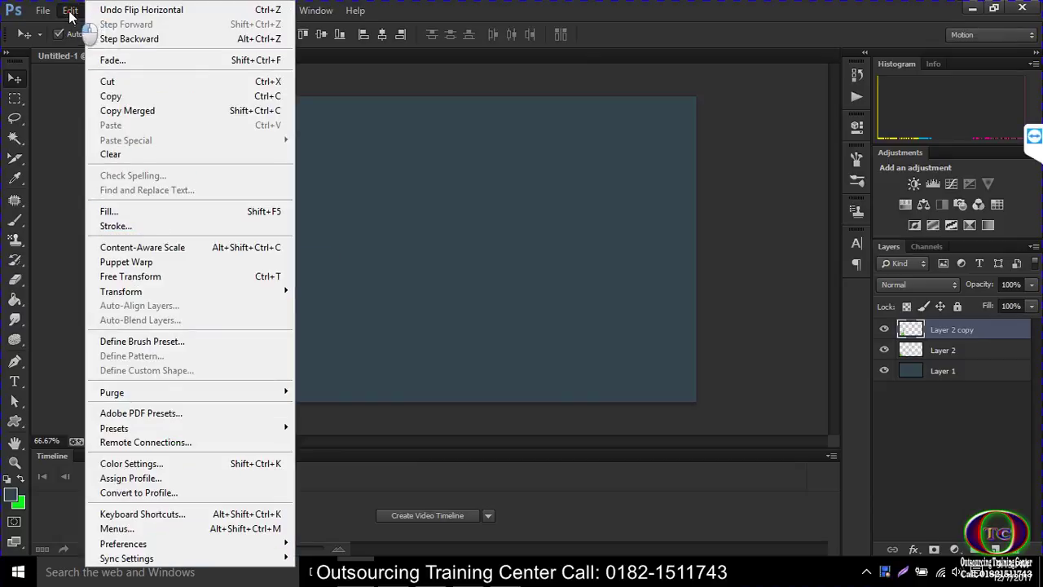
mouse_move(121, 291)
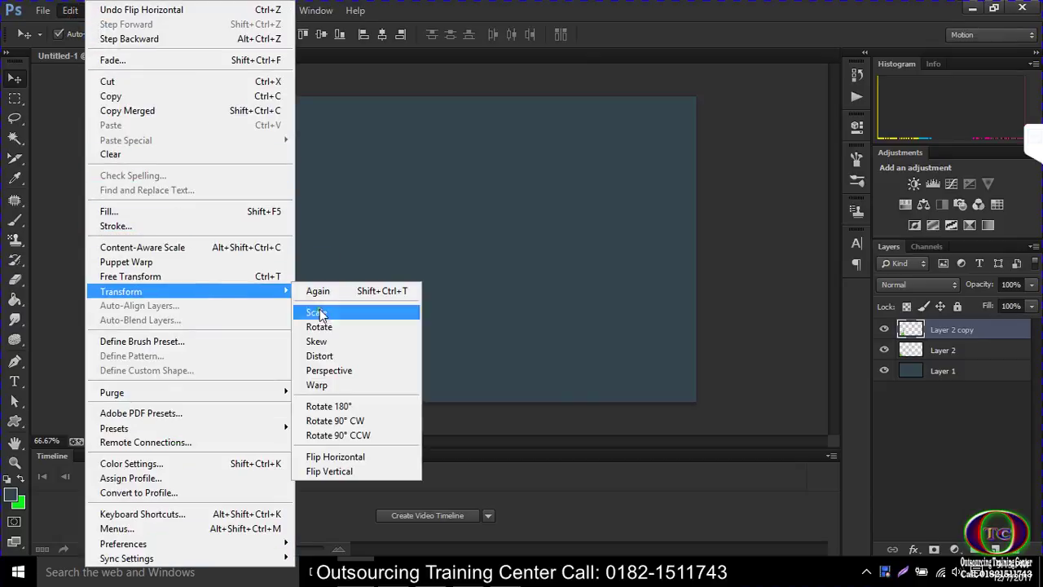
click(340, 458)
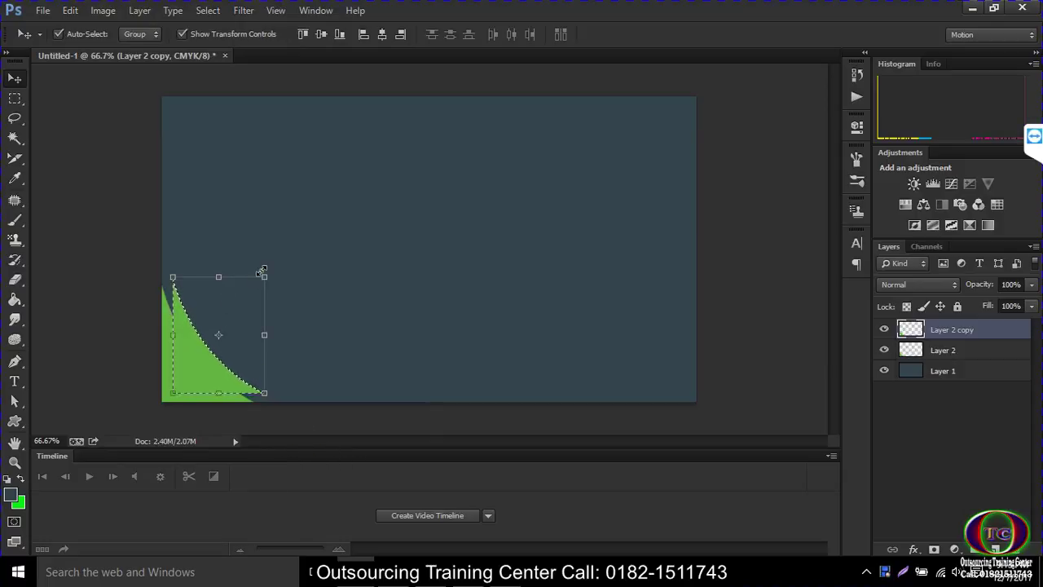
drag(264, 394, 297, 417)
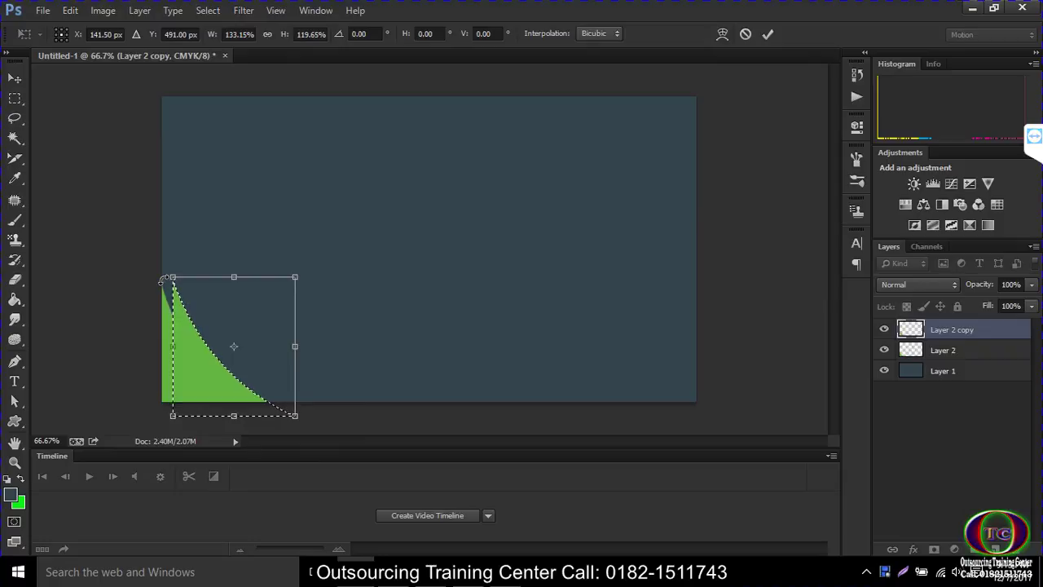
drag(167, 277, 162, 266)
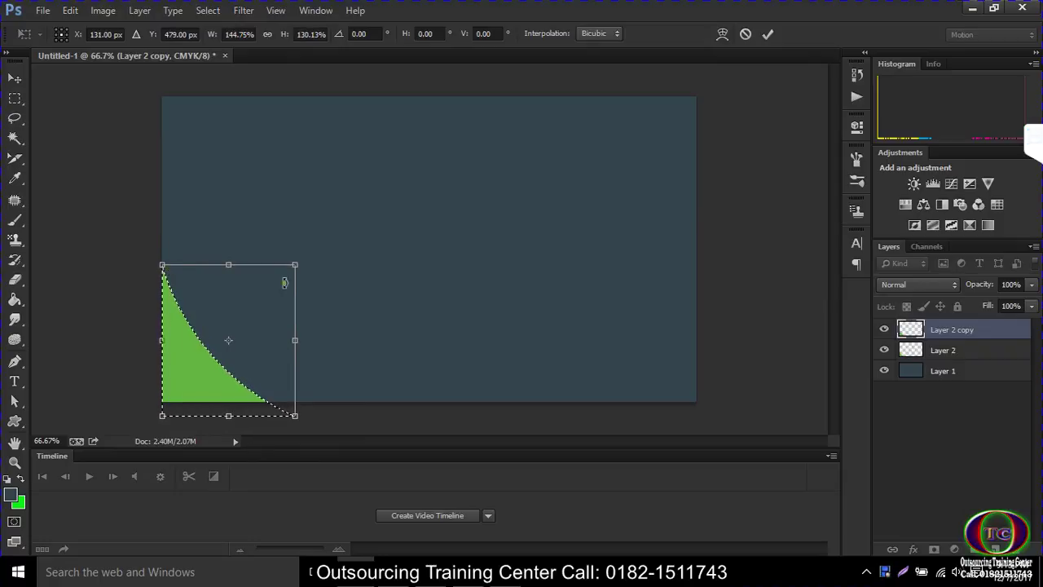
click(952, 350)
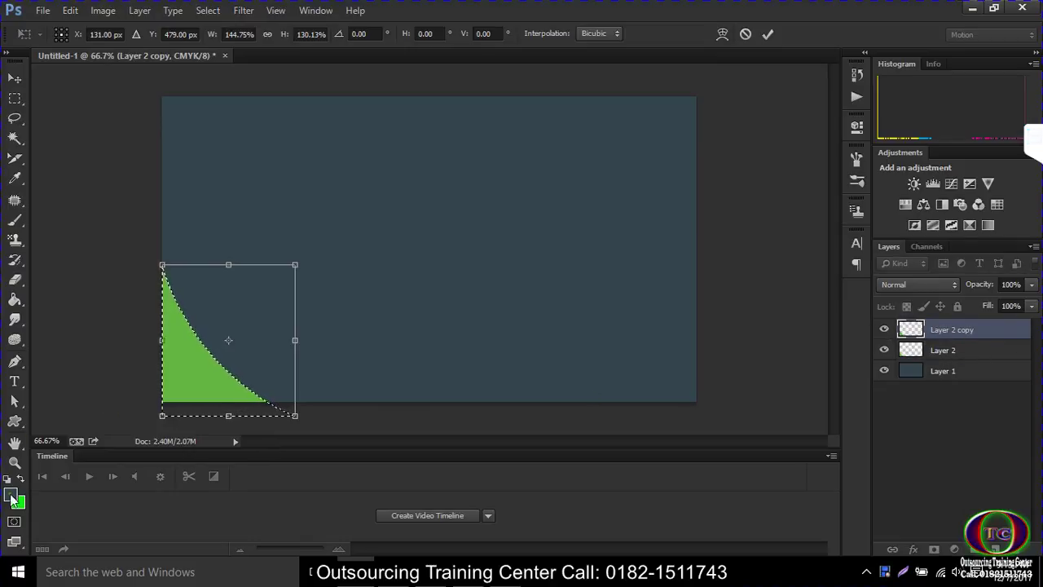
- Commit the enlarged green copy's transform and bring up the background colour picker
click(767, 35)
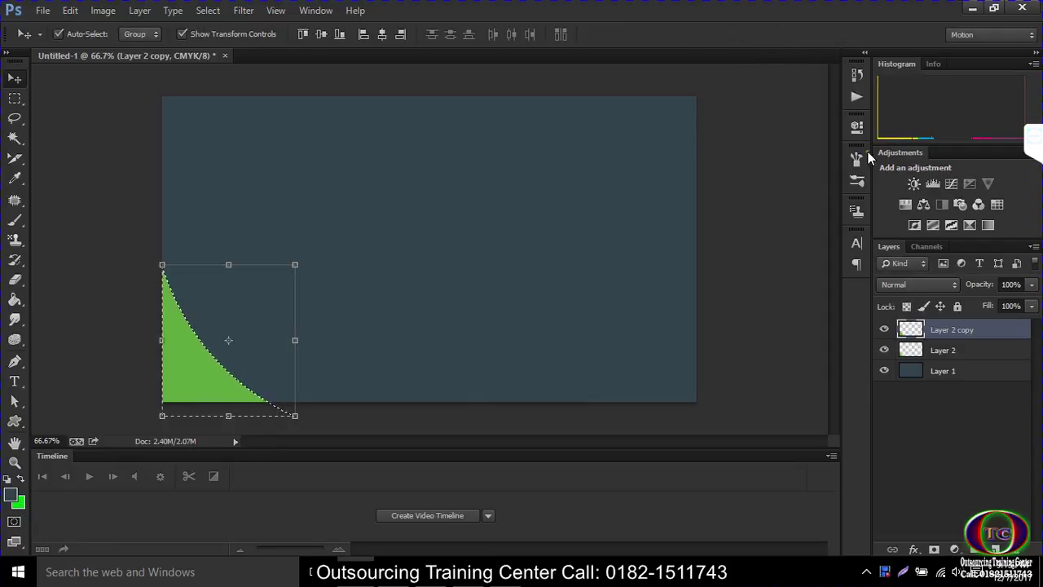
double_click(918, 333)
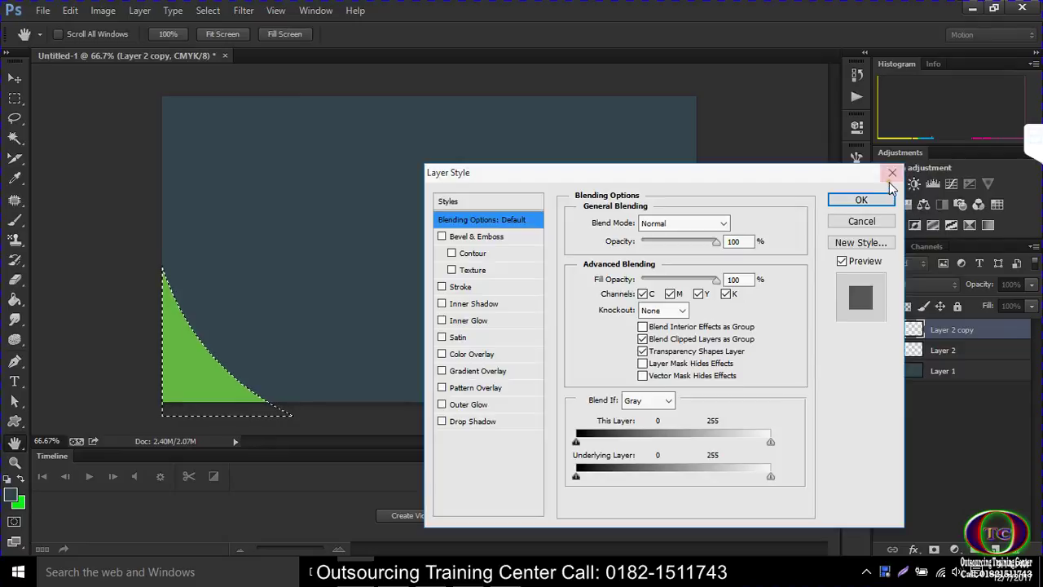
click(893, 171)
right_click(931, 325)
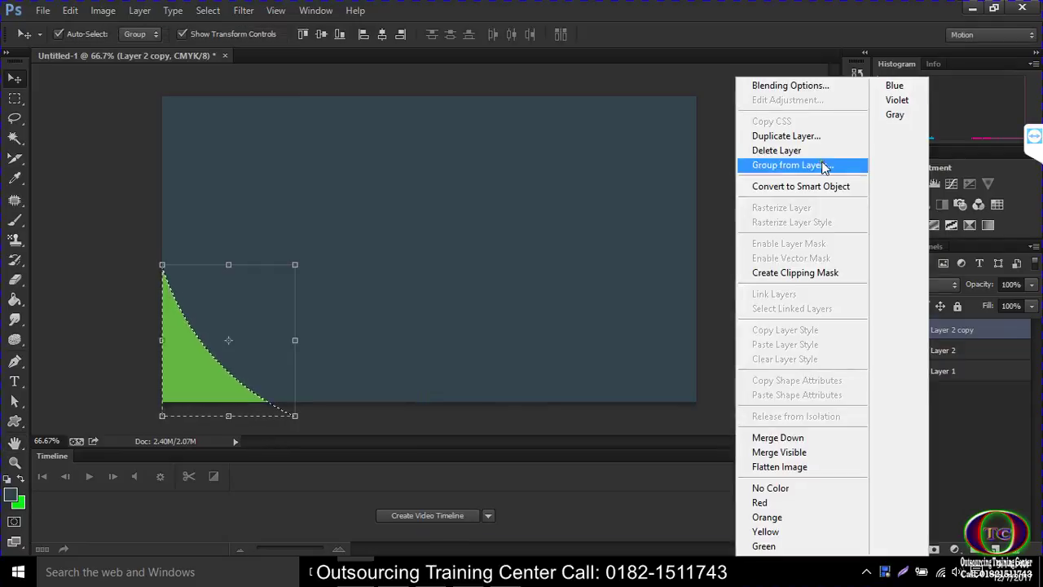
click(18, 500)
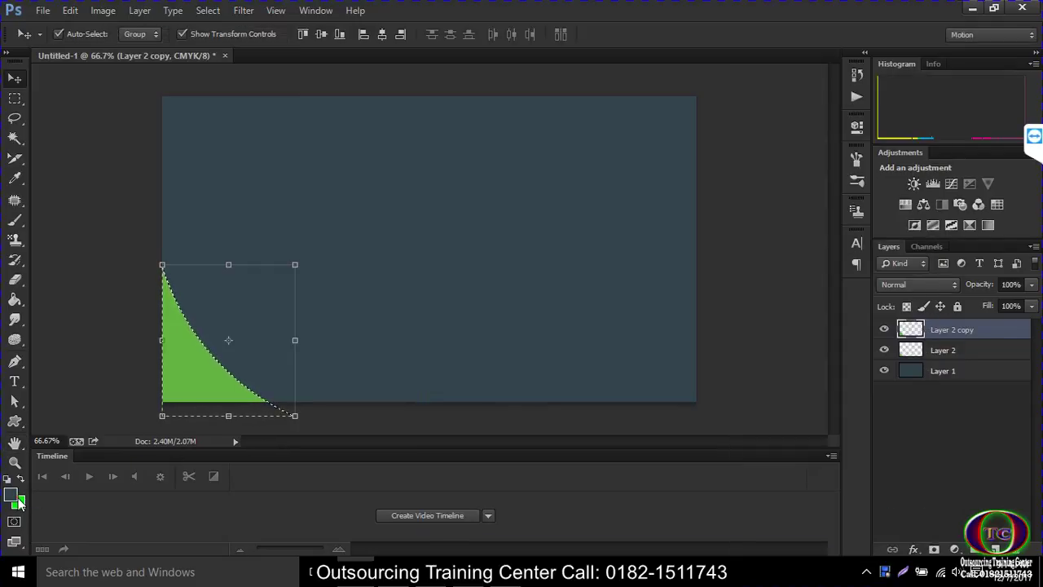
click(18, 501)
- Move Layer 2 copy below Layer 2 in the layer stack
mouse_move(679, 344)
mouse_down()
mouse_move(708, 328)
mouse_move(711, 341)
mouse_up()
click(896, 256)
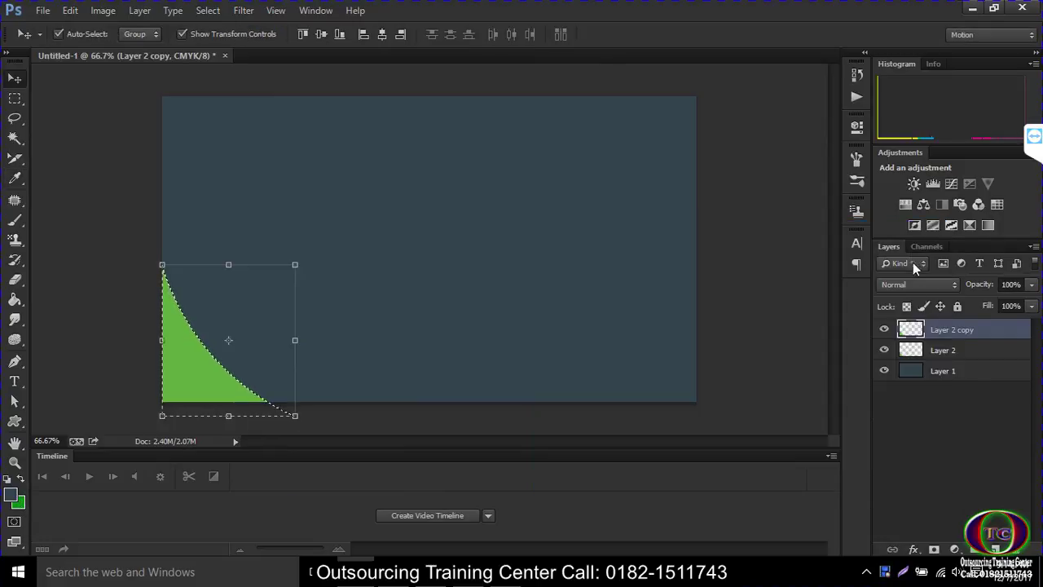
drag(964, 330, 963, 357)
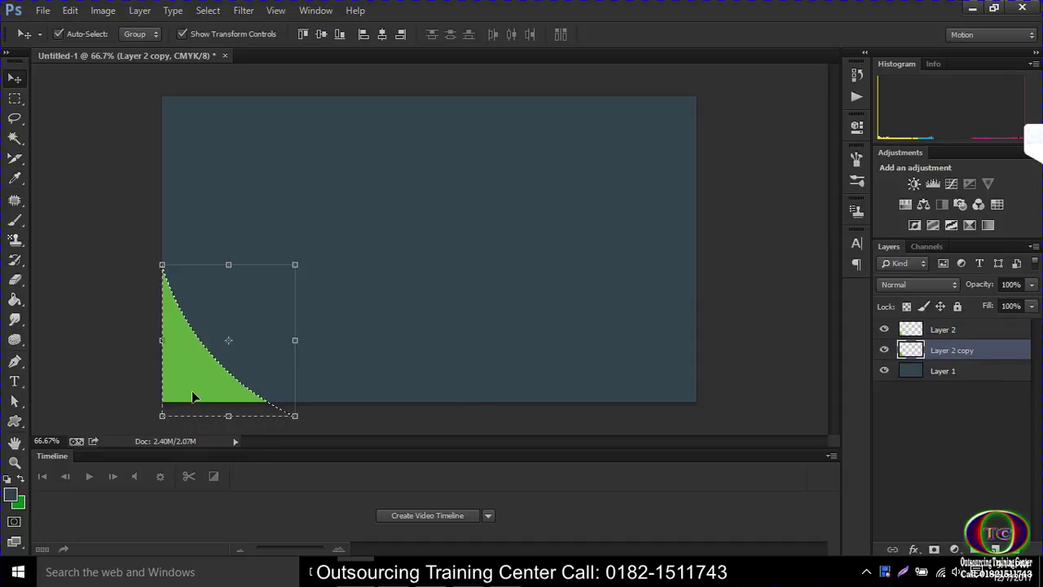
- Fill the copy's curved selection with dark green, then deselect
click(18, 501)
drag(584, 413, 703, 428)
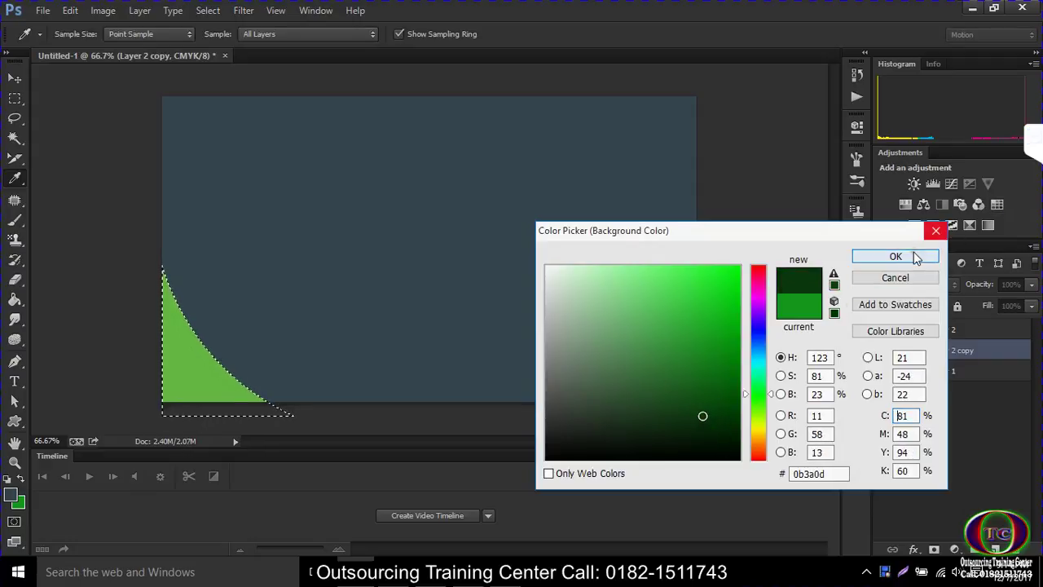
click(935, 230)
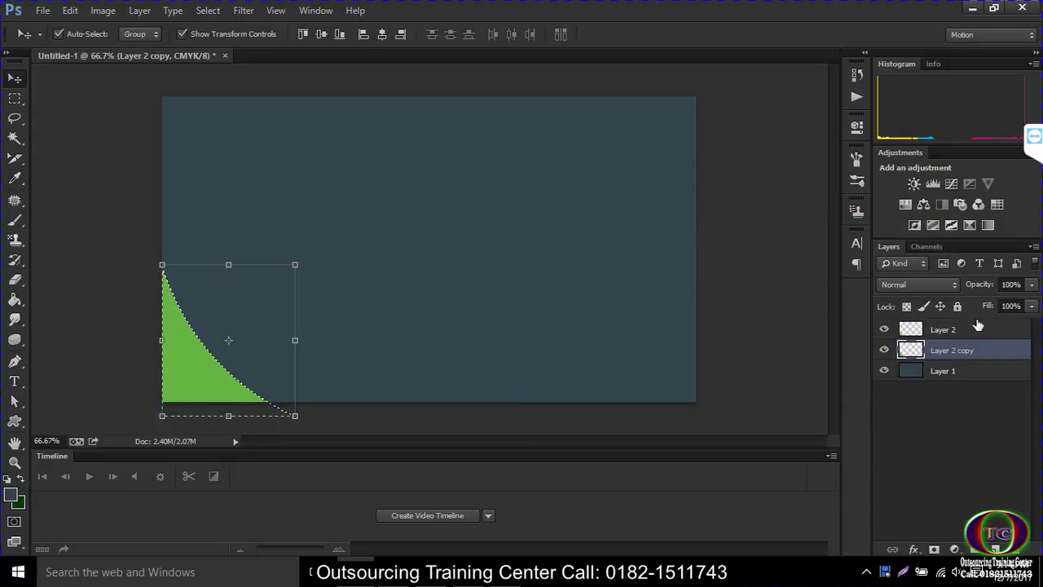
key(ctrl+BackSpace)
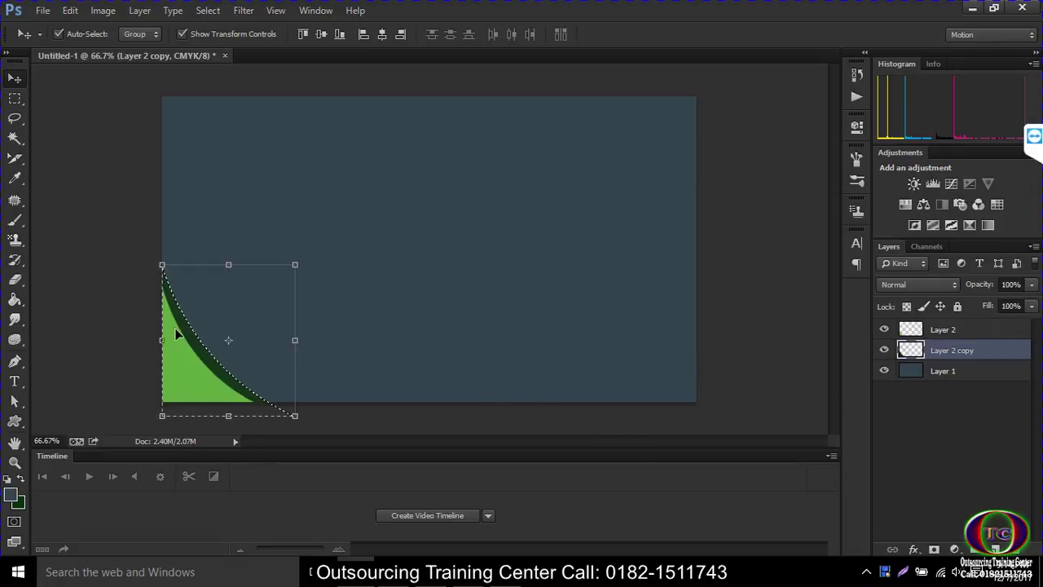
click(72, 307)
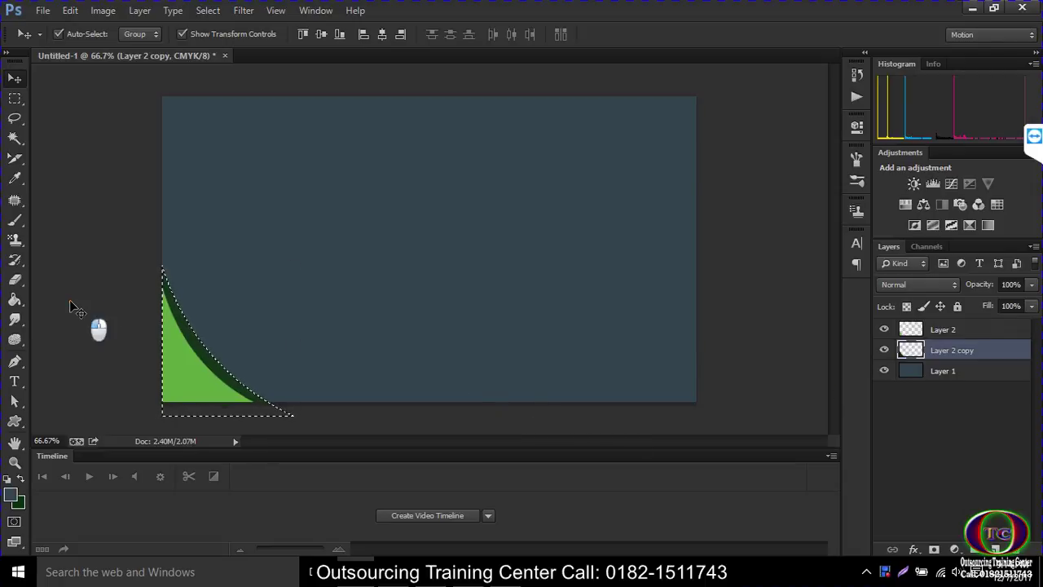
click(302, 330)
click(345, 435)
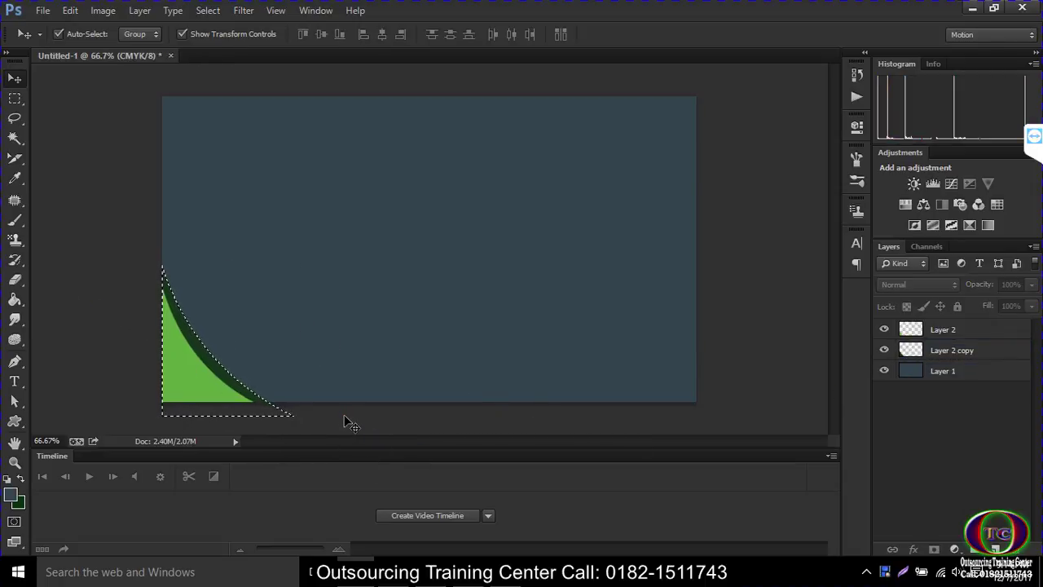
key(ctrl+d)
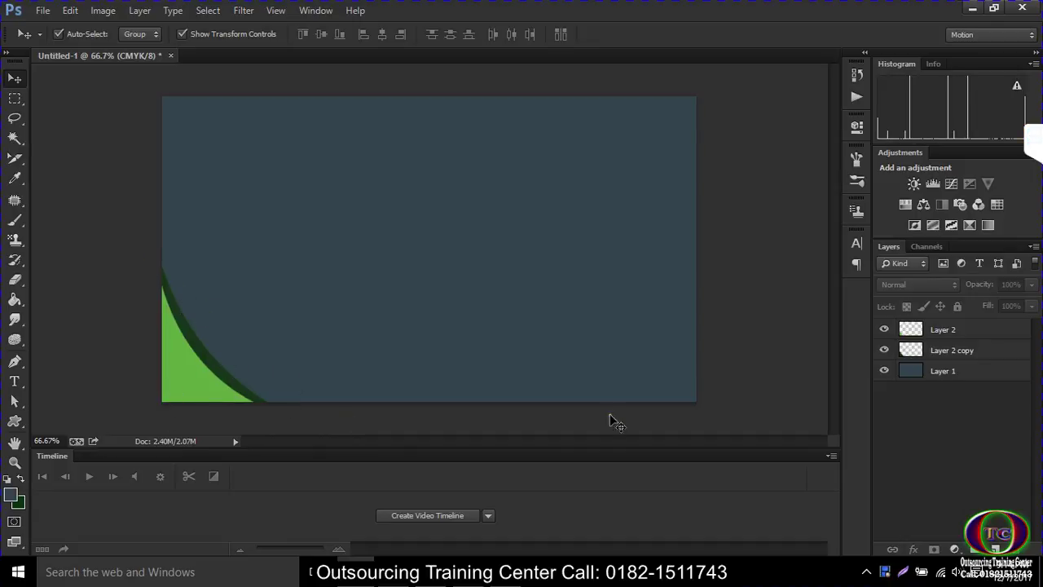
- Select Layer 2 and Layer 2 copy and merge them into one layer
click(966, 350)
click(963, 332)
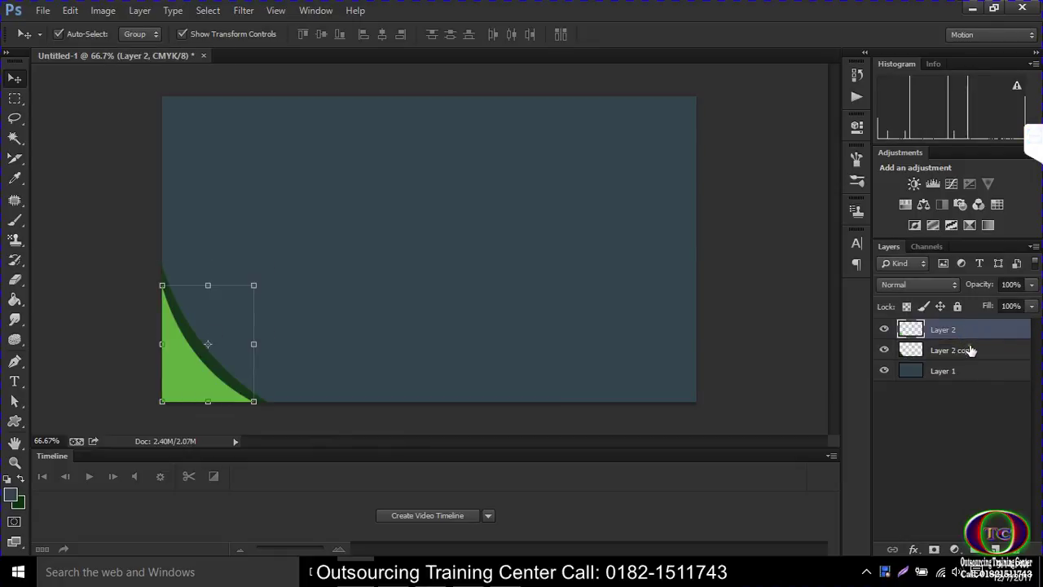
shift+click(982, 354)
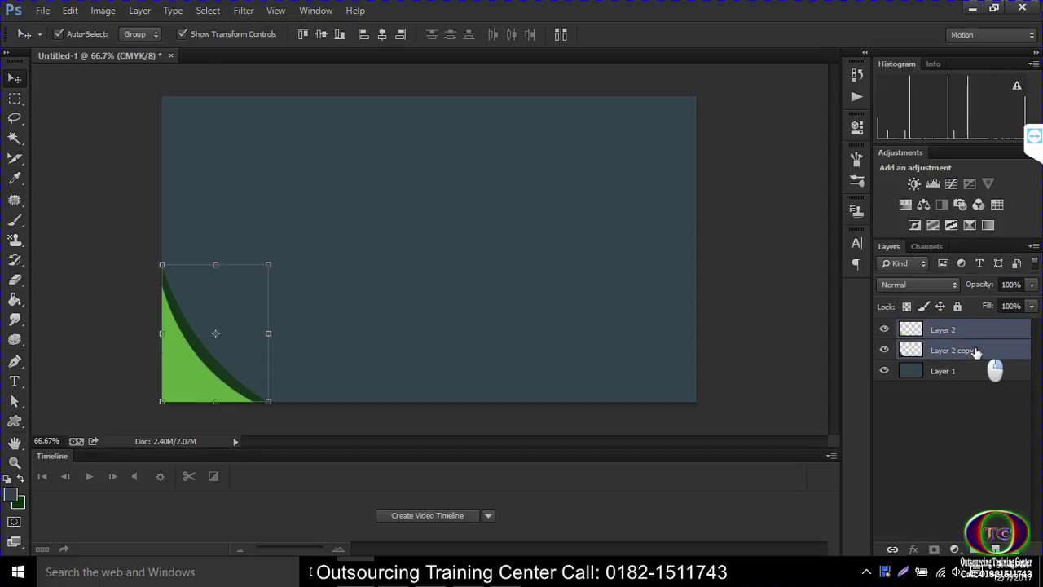
right_click(977, 352)
click(840, 437)
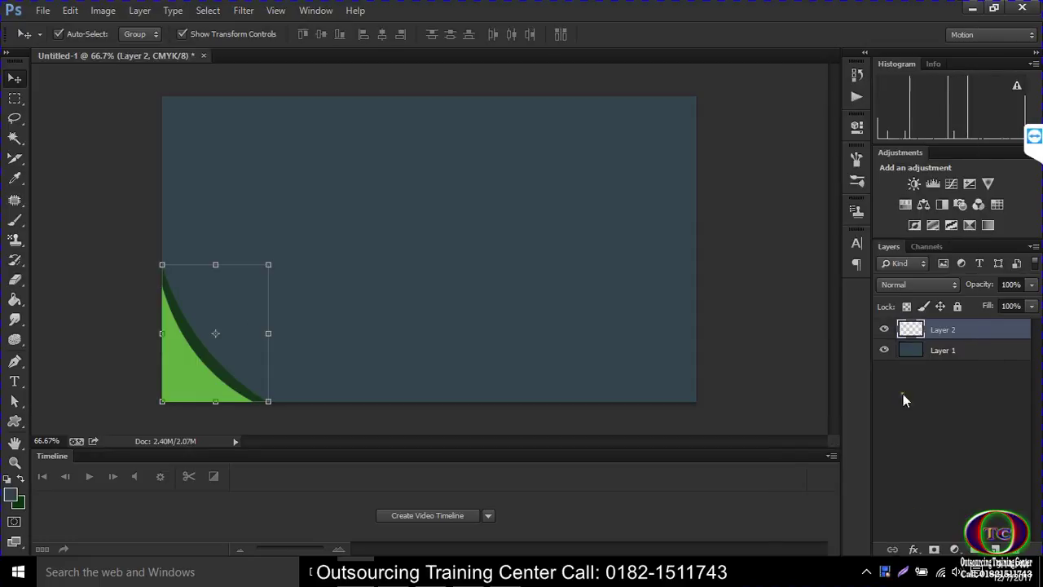
- Duplicate the merged curve layer and scale the copy to 130% wide by 122.96% tall
drag(985, 335, 998, 542)
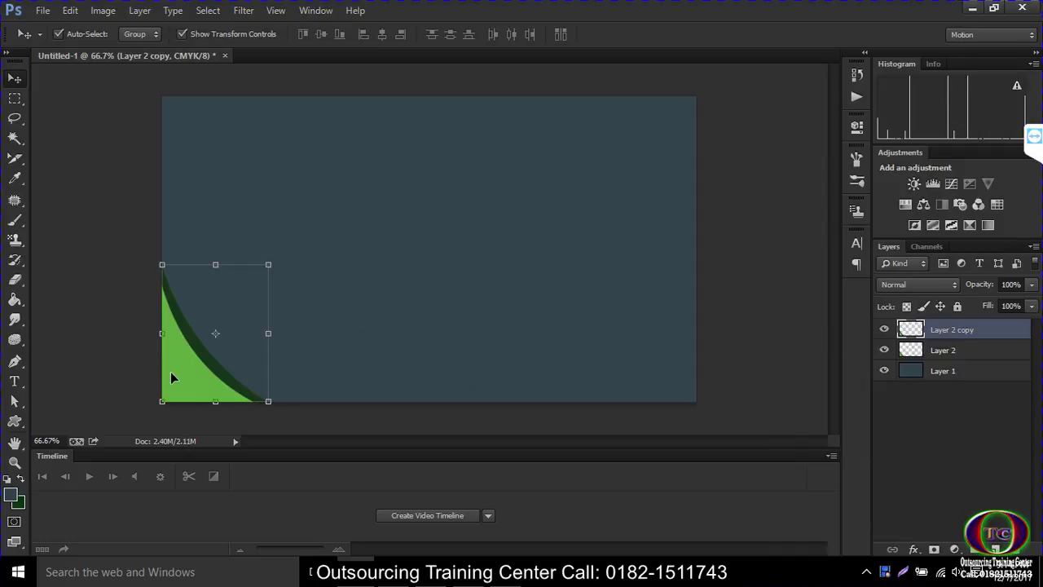
drag(200, 365, 219, 354)
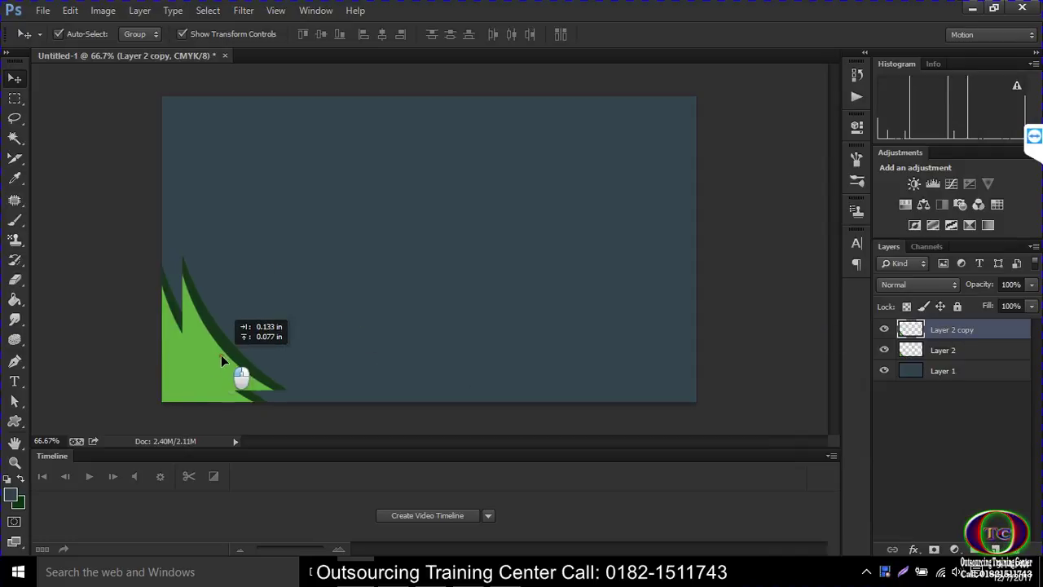
mouse_move(281, 387)
mouse_down()
mouse_move(334, 445)
mouse_move(321, 447)
mouse_up()
key(ctrl+z)
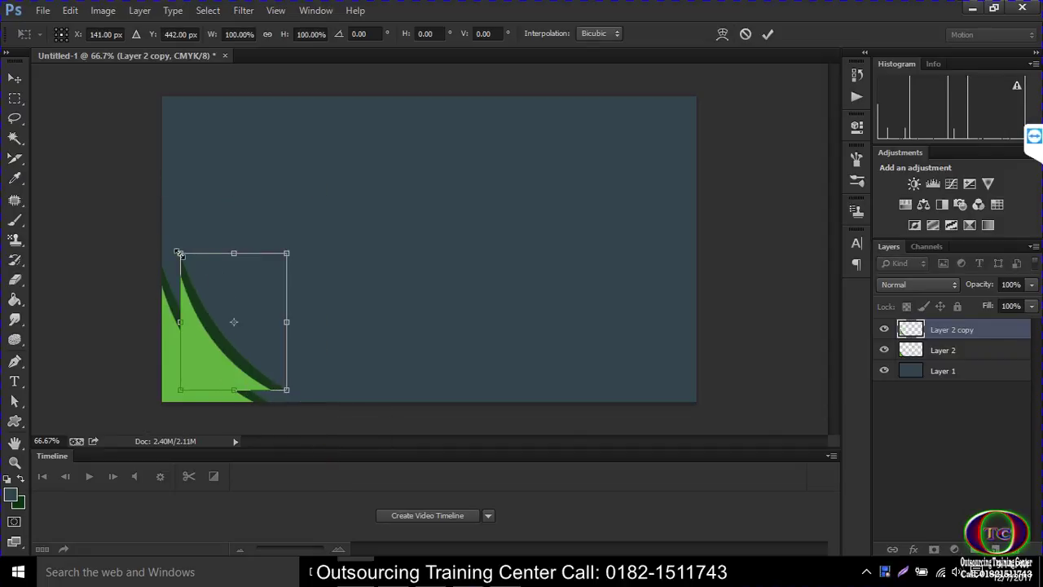
drag(179, 254, 163, 234)
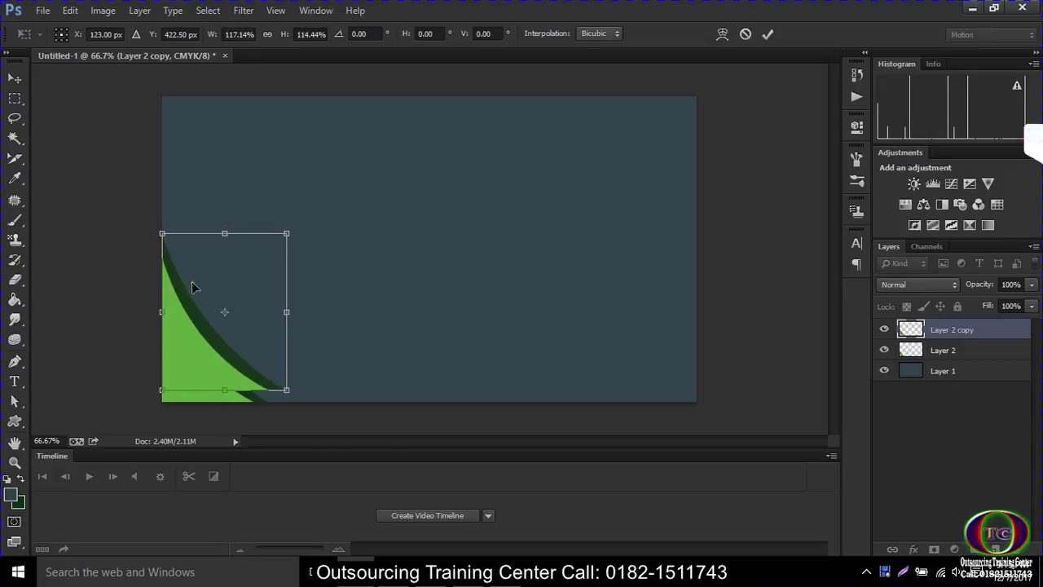
drag(285, 389, 300, 401)
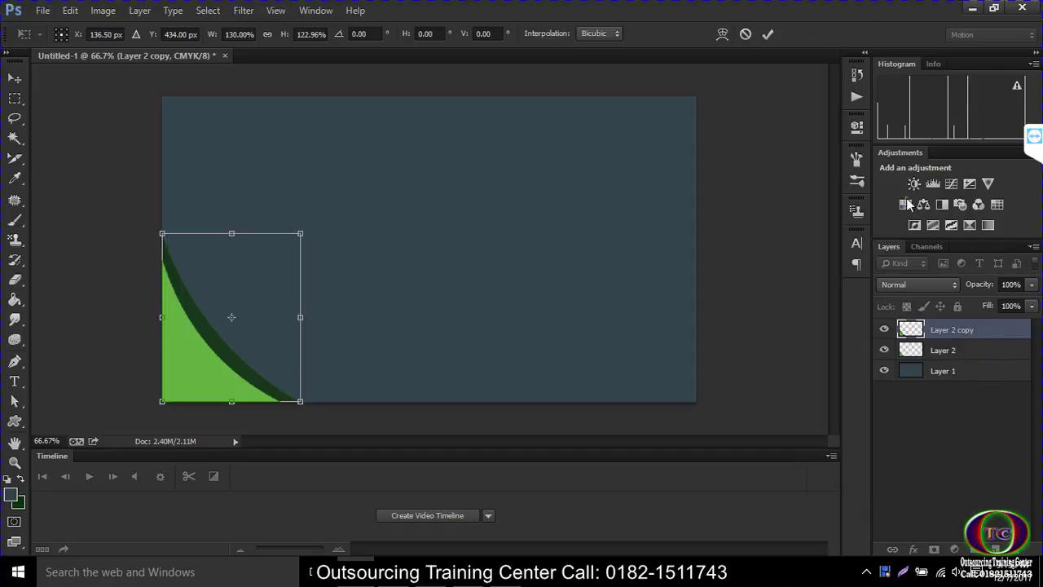
click(770, 34)
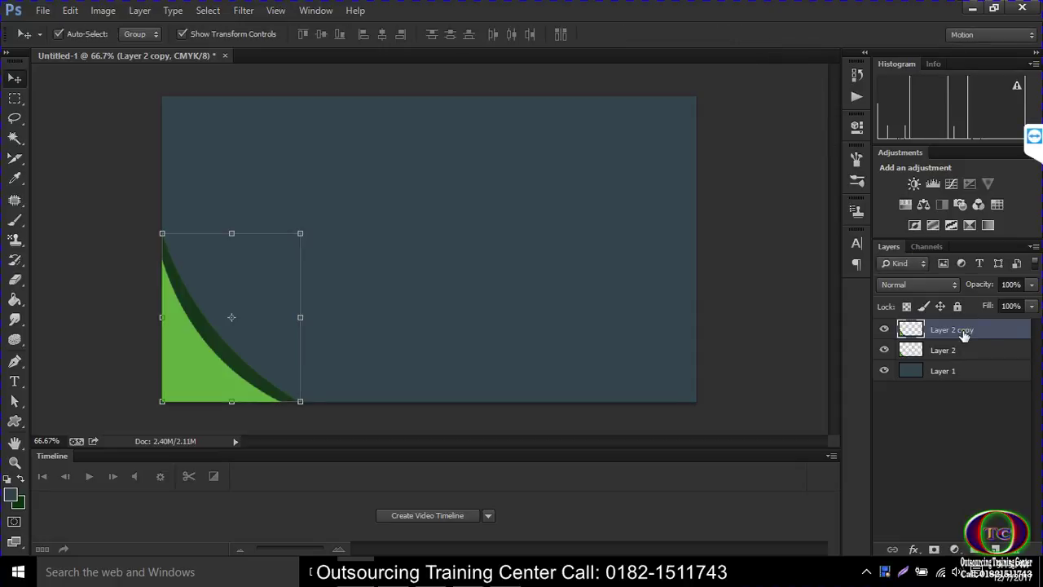
- Place the enlarged copy behind Layer 2, nudge it up, and stretch it to the card's bottom
drag(961, 331, 962, 355)
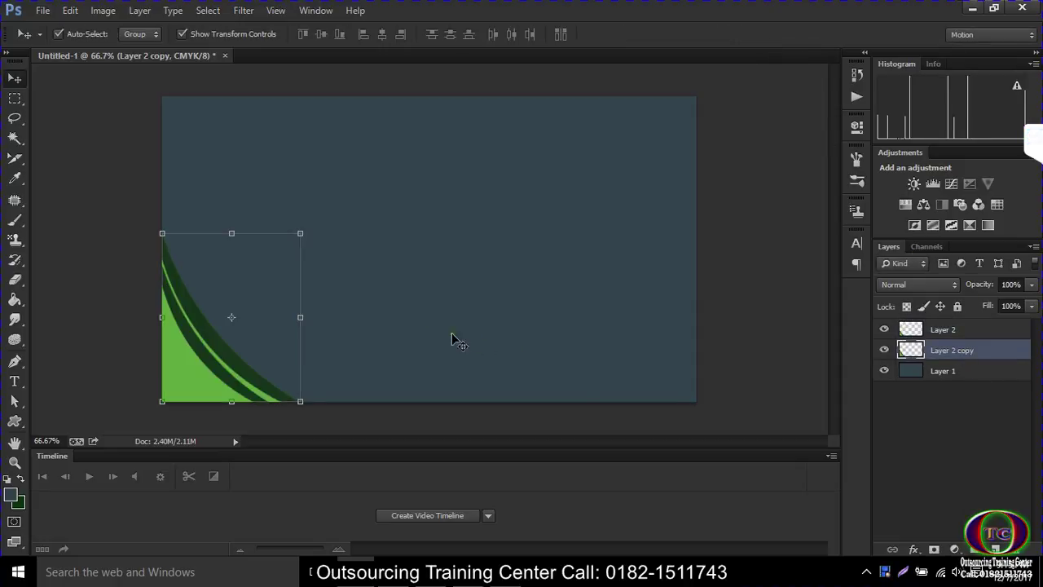
drag(250, 299, 251, 285)
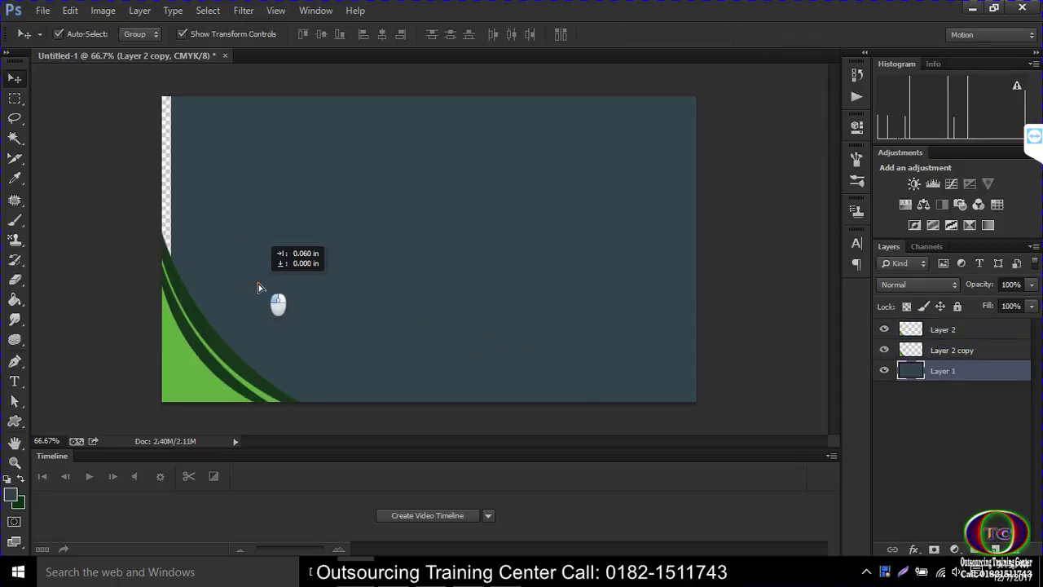
click(197, 332)
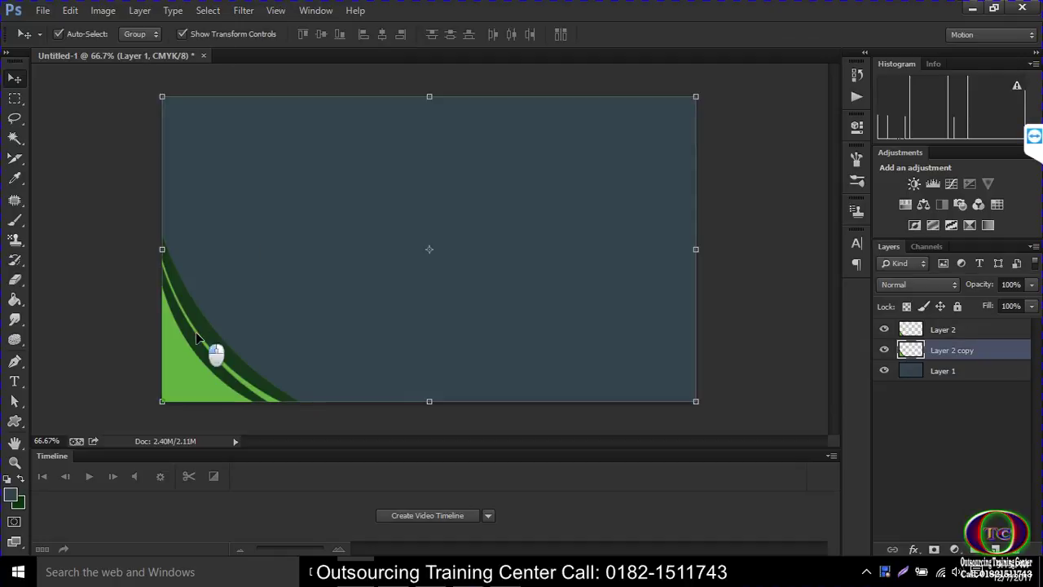
key(ctrl+r)
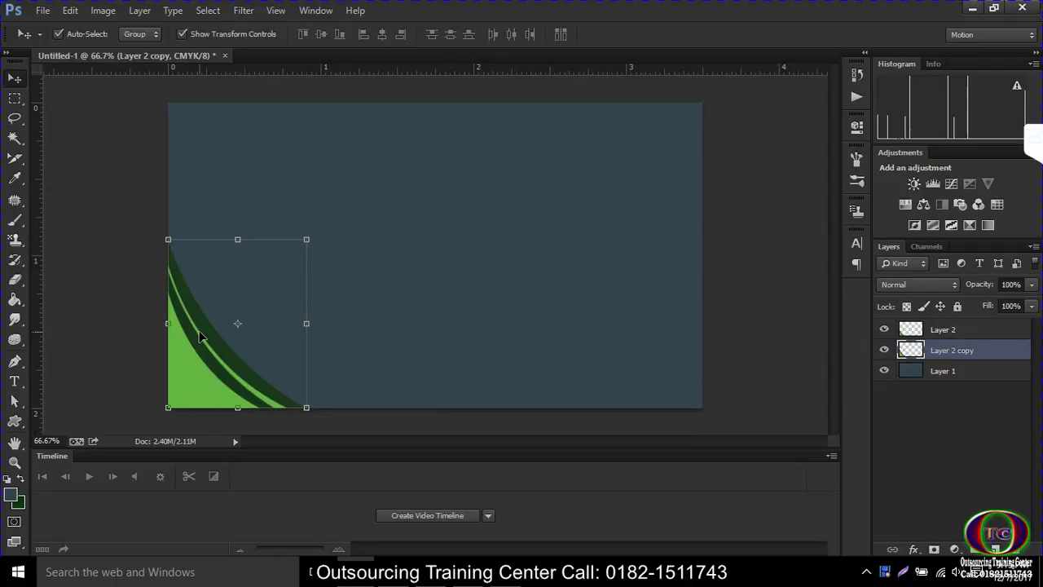
key(Up)
key(Up)
key(Up)
key(Up)
key(Up)
key(Up)
key(Up)
key(Up)
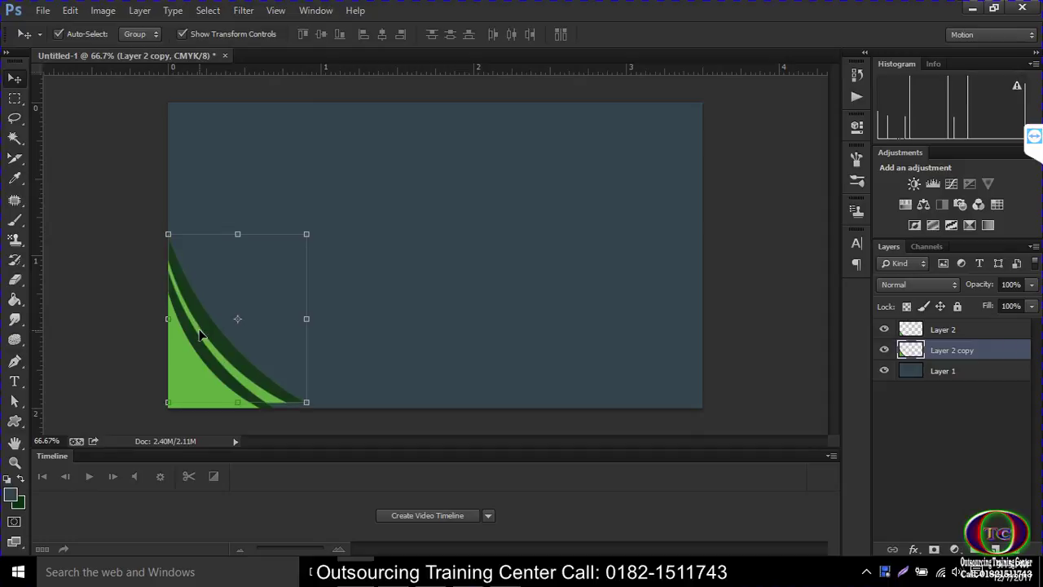
key(Up)
key(Up)
key(Up)
key(Up)
key(Up)
key(Up)
key(Up)
key(Up)
key(Up)
key(Up)
key(Up)
key(Up)
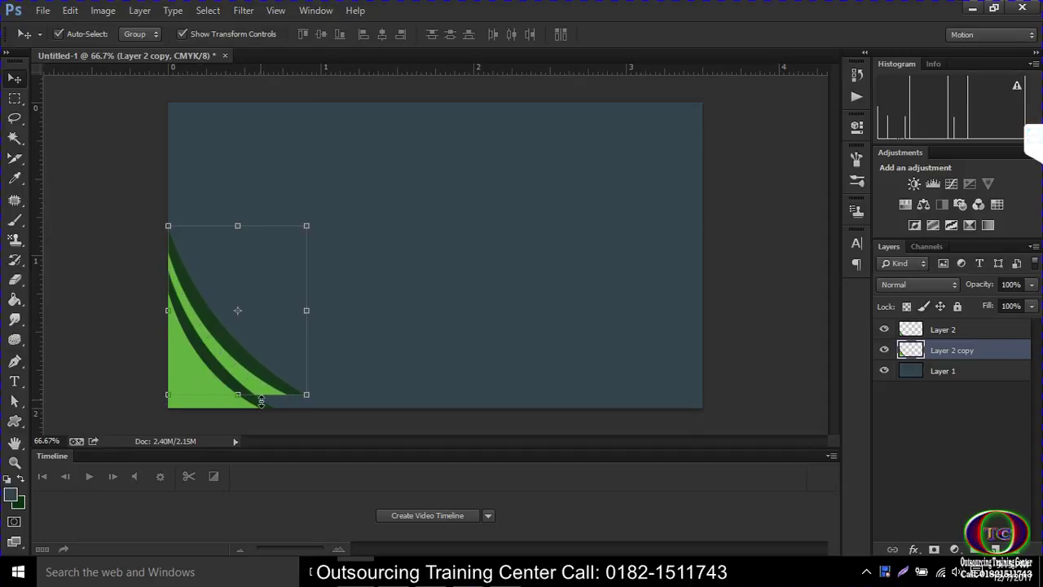
mouse_move(238, 393)
mouse_down()
mouse_move(242, 412)
mouse_move(261, 405)
mouse_up()
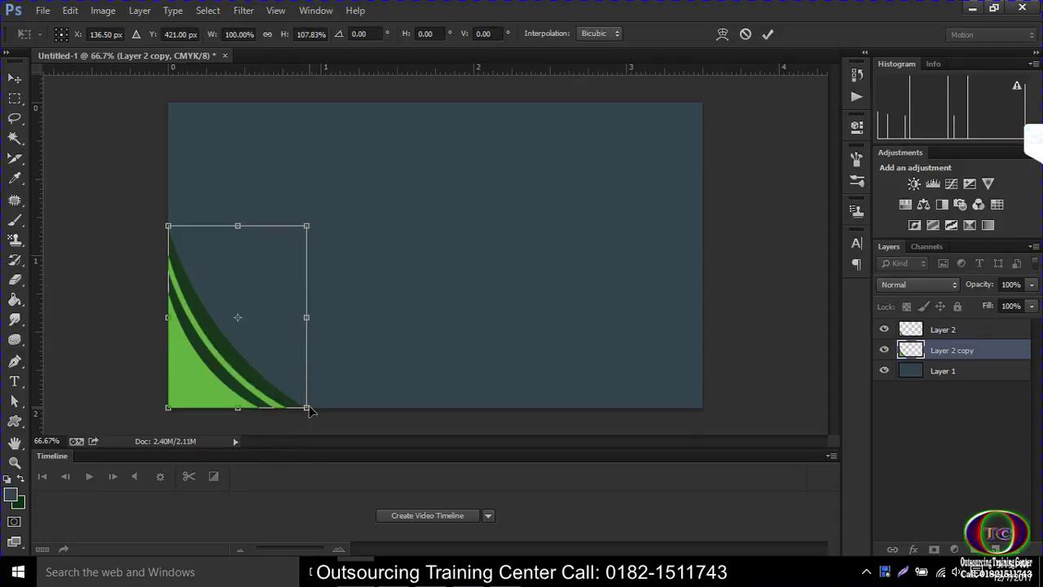
click(768, 34)
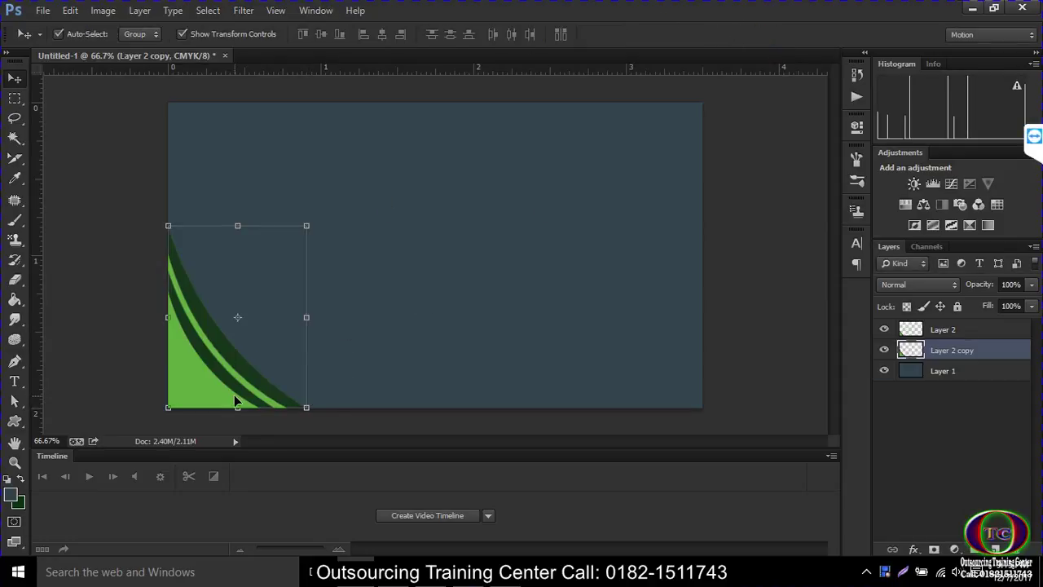
- Merge Layer 2 copy and Layer 2 into a single Layer 2
click(141, 235)
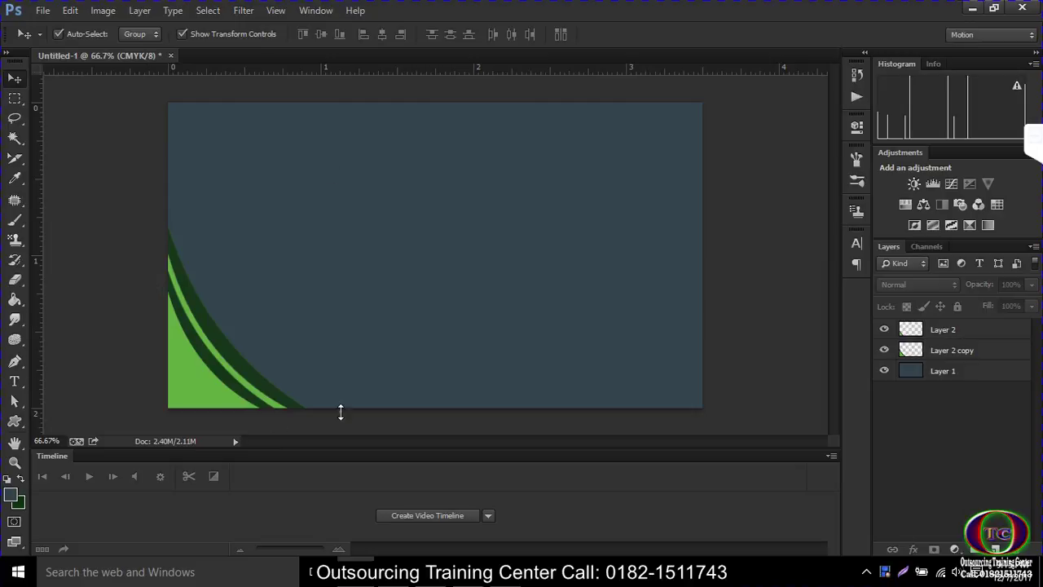
click(978, 351)
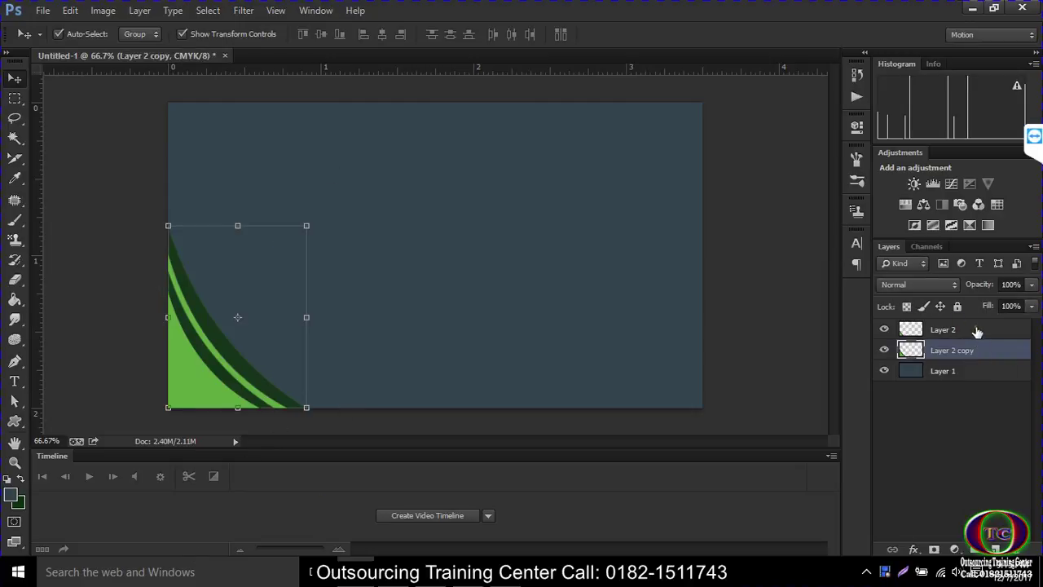
shift+click(978, 331)
right_click(971, 339)
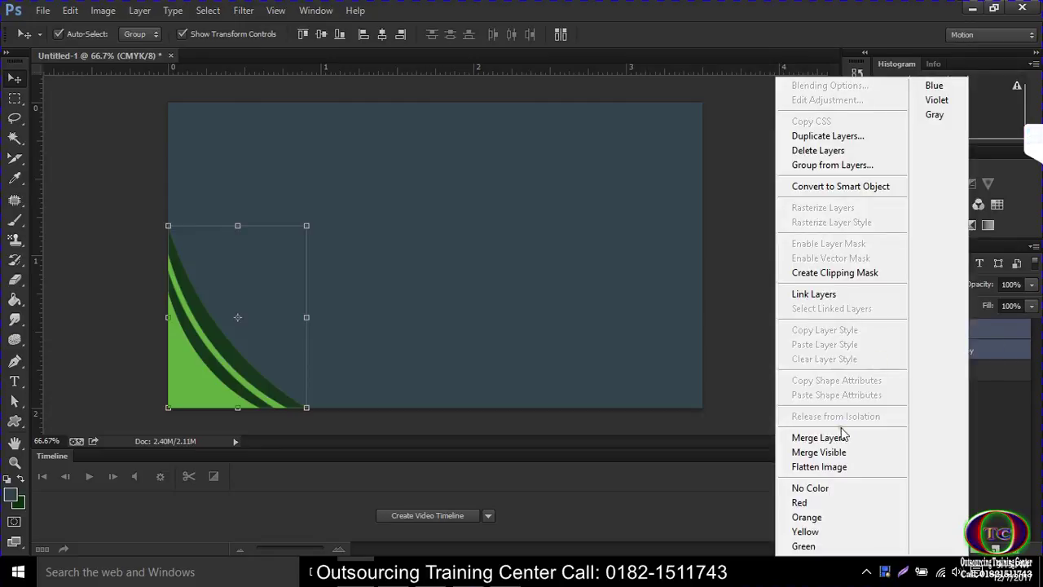
click(844, 435)
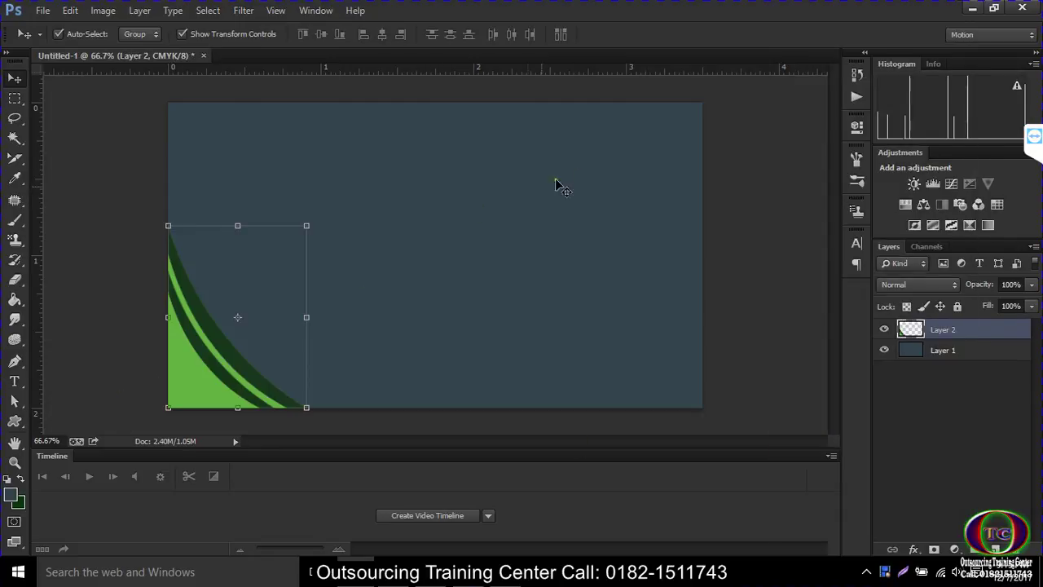
click(758, 167)
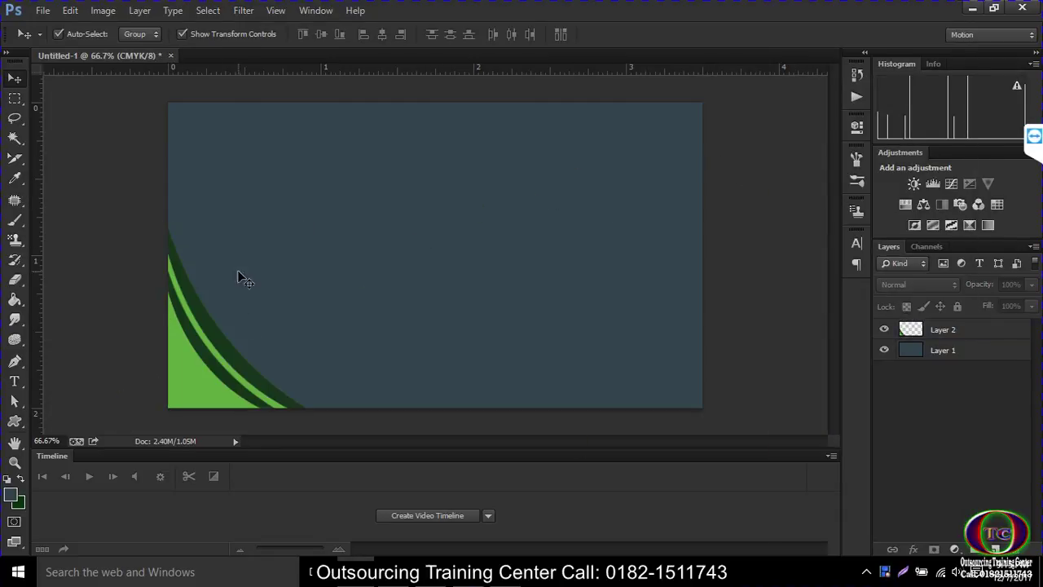